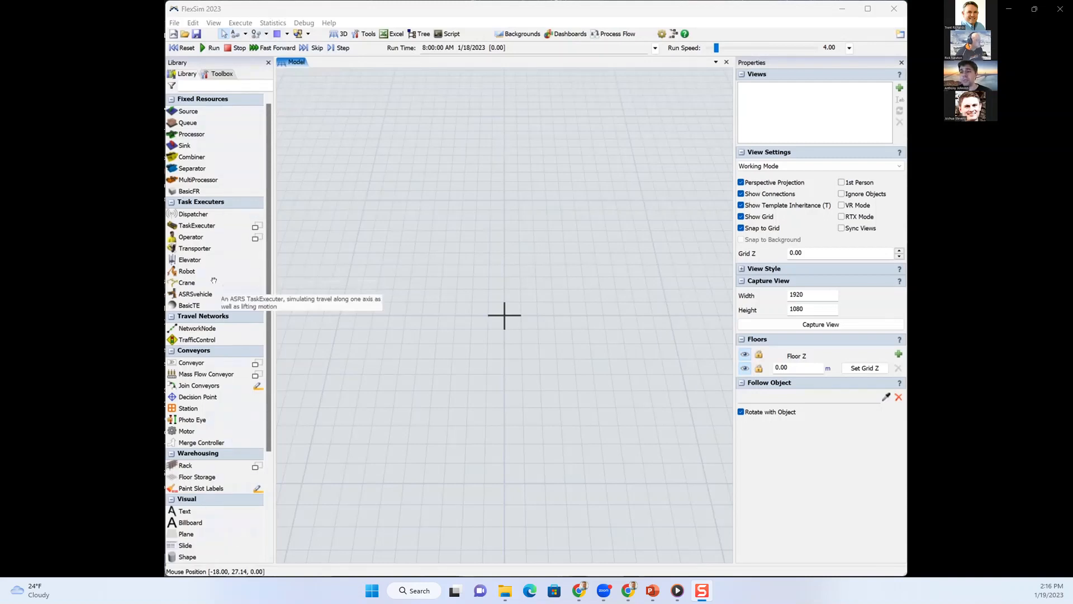
left_click(219, 74)
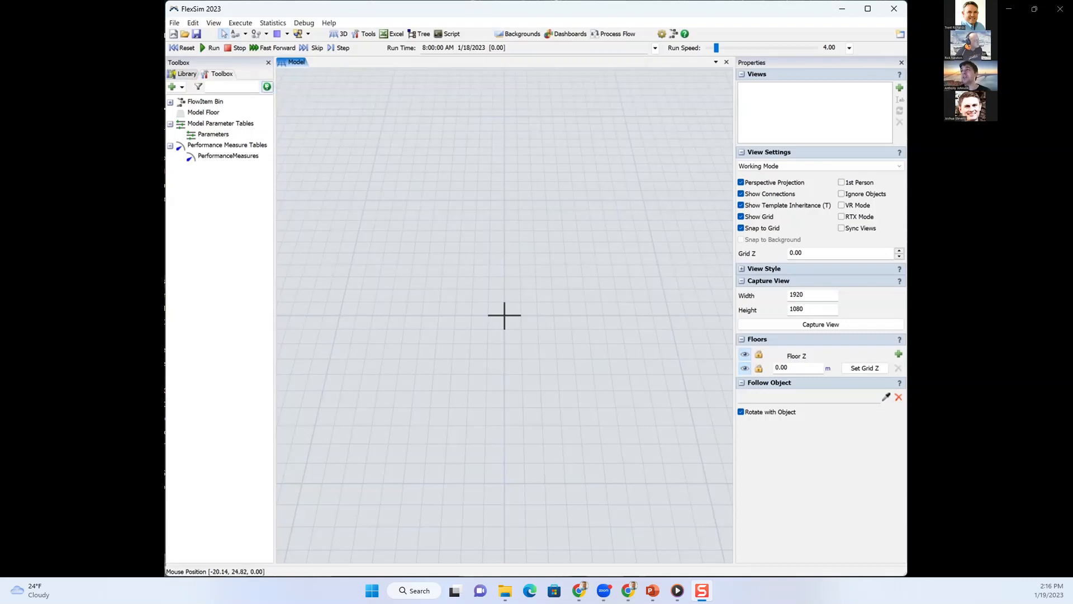
left_click(185, 77)
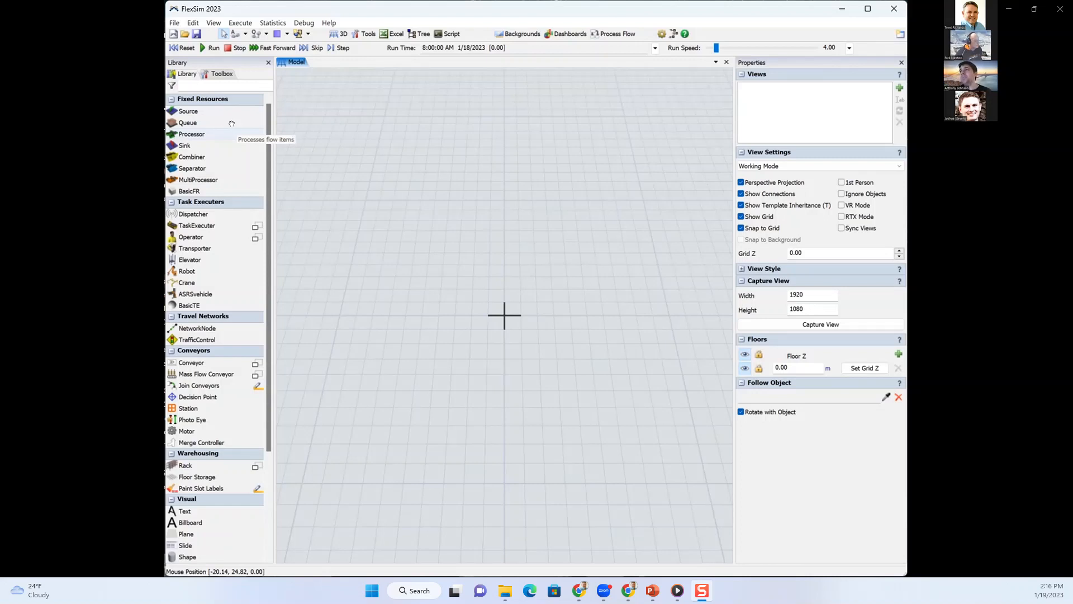
- Place a Source, a Queue, a Processor and a Sink in a row across the model floor
left_click_drag(216, 107, 241, 124)
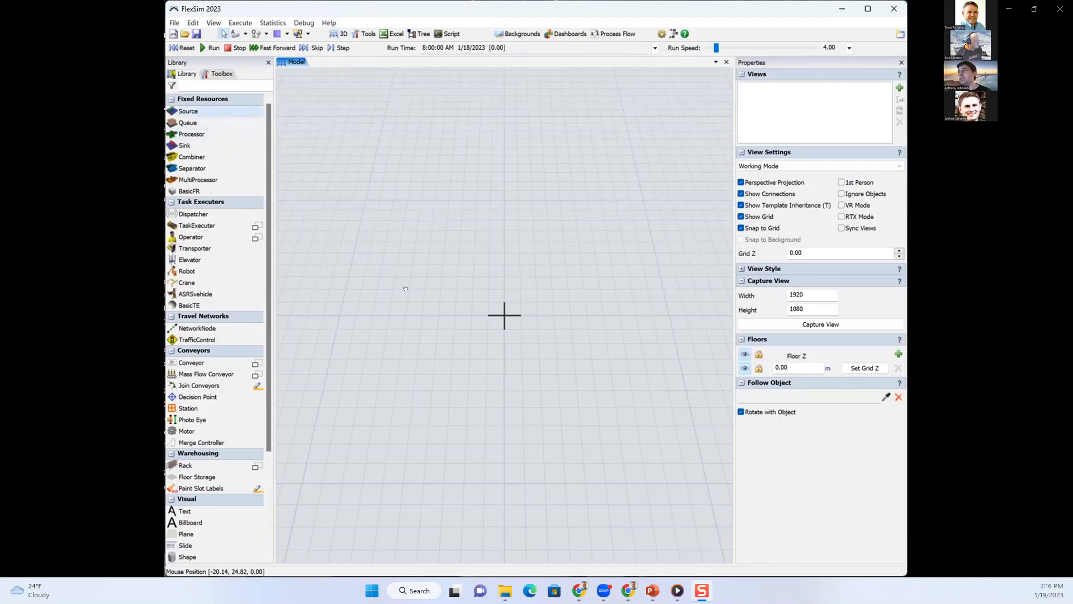
left_click_drag(406, 289, 429, 322)
left_click_drag(188, 122, 499, 344)
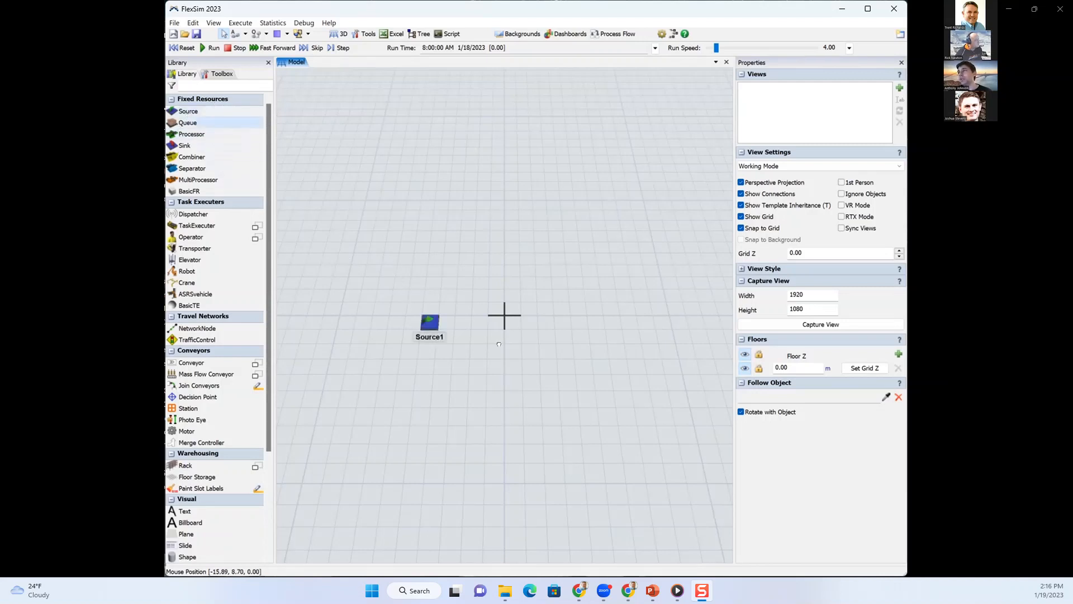
left_click_drag(463, 308, 487, 330)
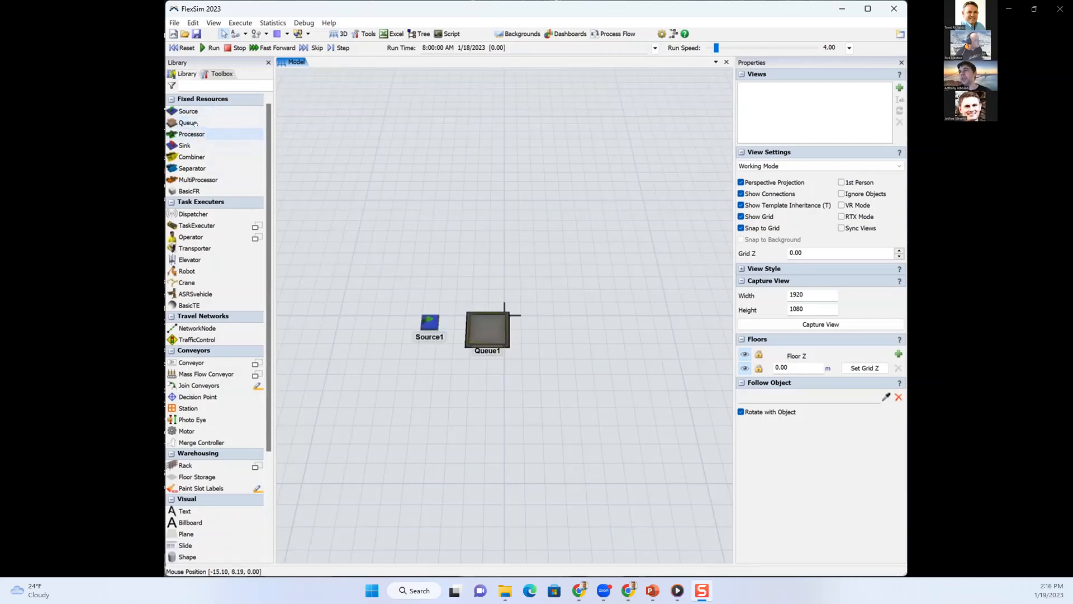
left_click_drag(535, 305, 591, 327)
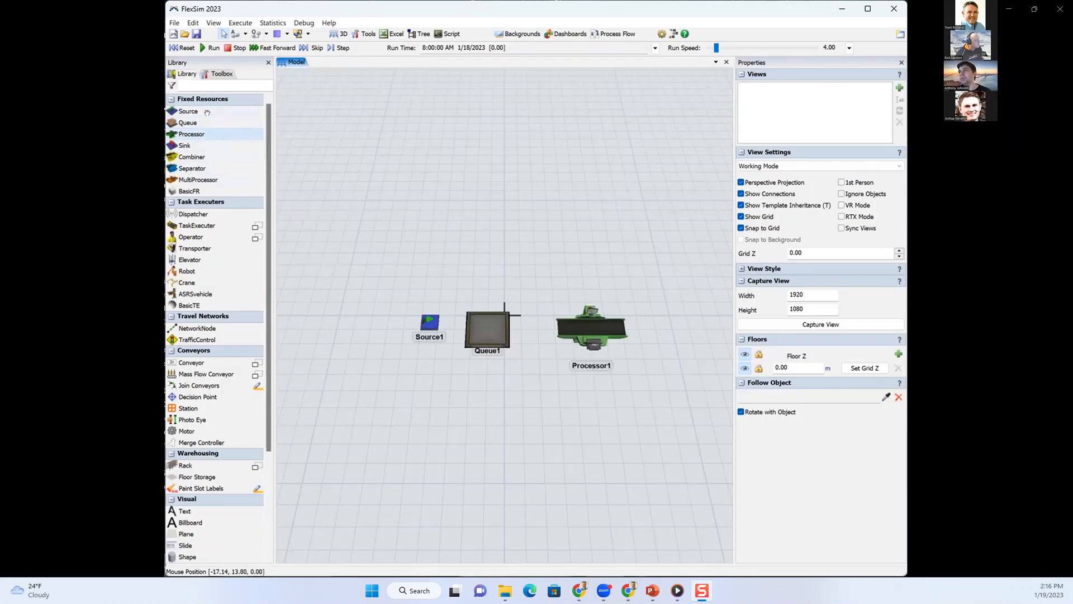
left_click_drag(185, 145, 435, 187)
left_click_drag(646, 299, 661, 320)
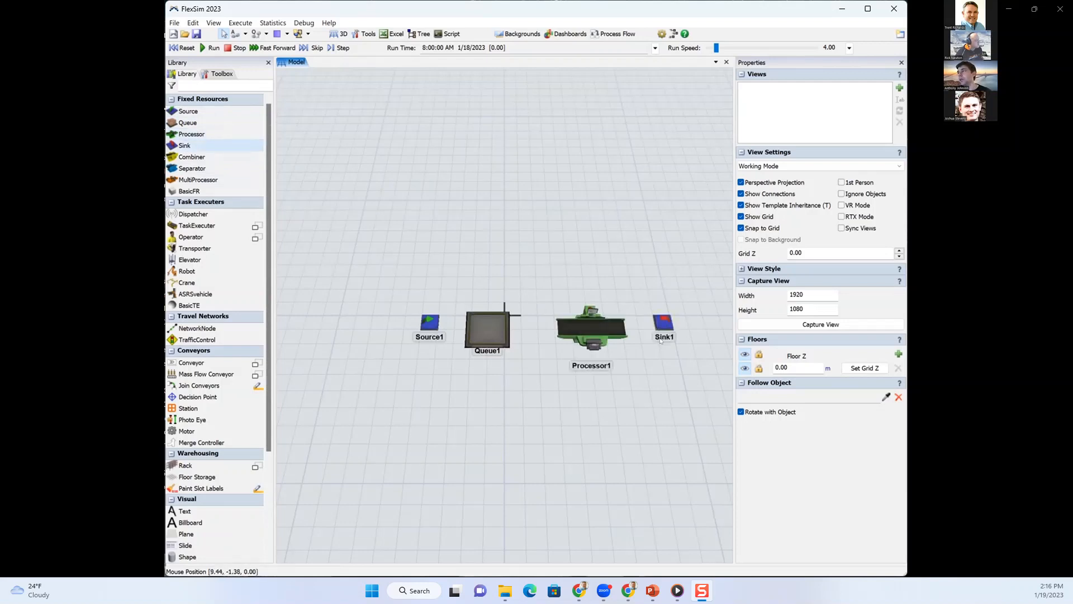
- Connect the objects in flow order: Source to Queue, Queue to Processor, and Processor to Sink
left_click_drag(619, 362, 561, 341)
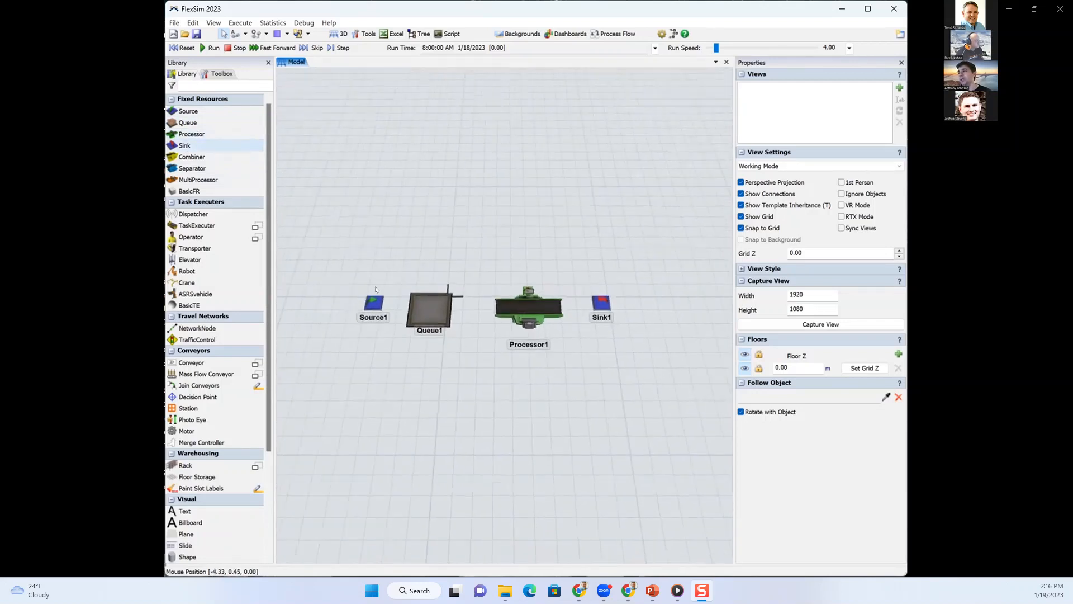
left_click(375, 300)
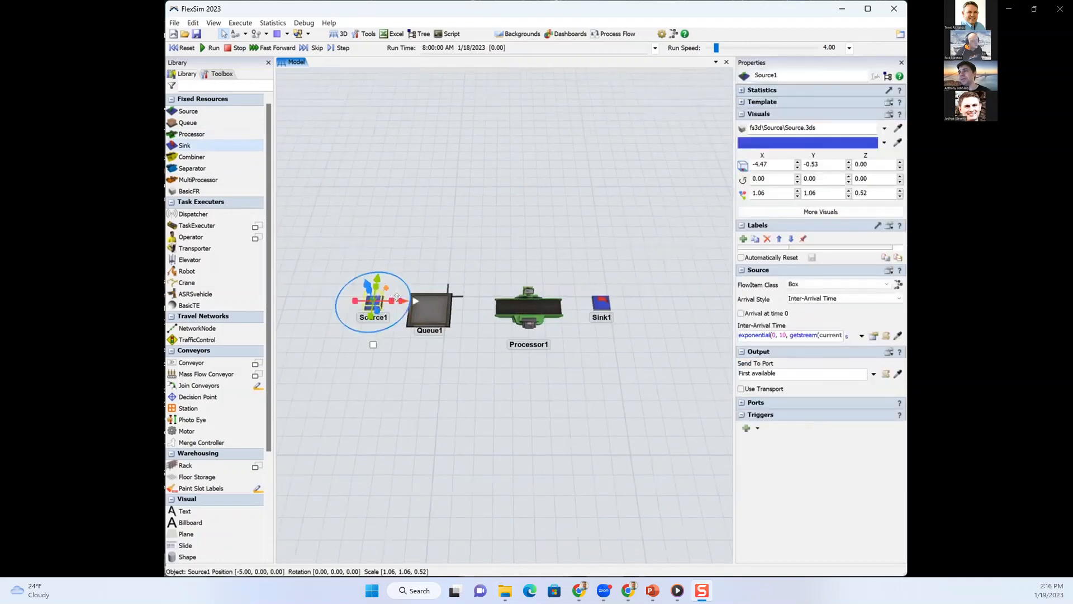
left_click_drag(414, 301, 429, 303)
left_click(445, 330)
left_click(442, 326)
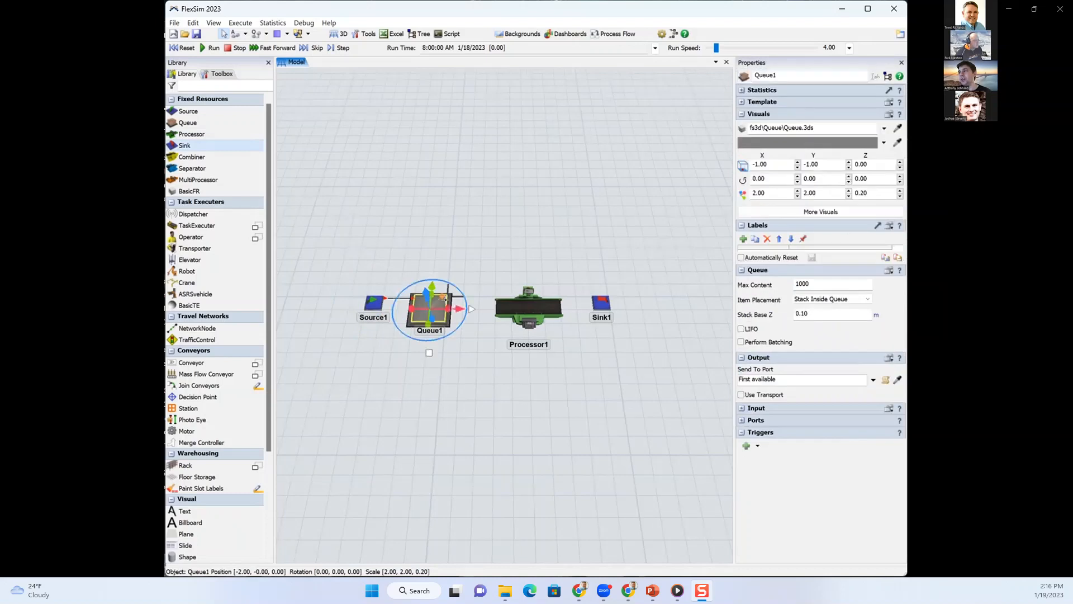
left_click_drag(472, 308, 513, 307)
left_click(522, 378)
left_click_drag(521, 379, 487, 393)
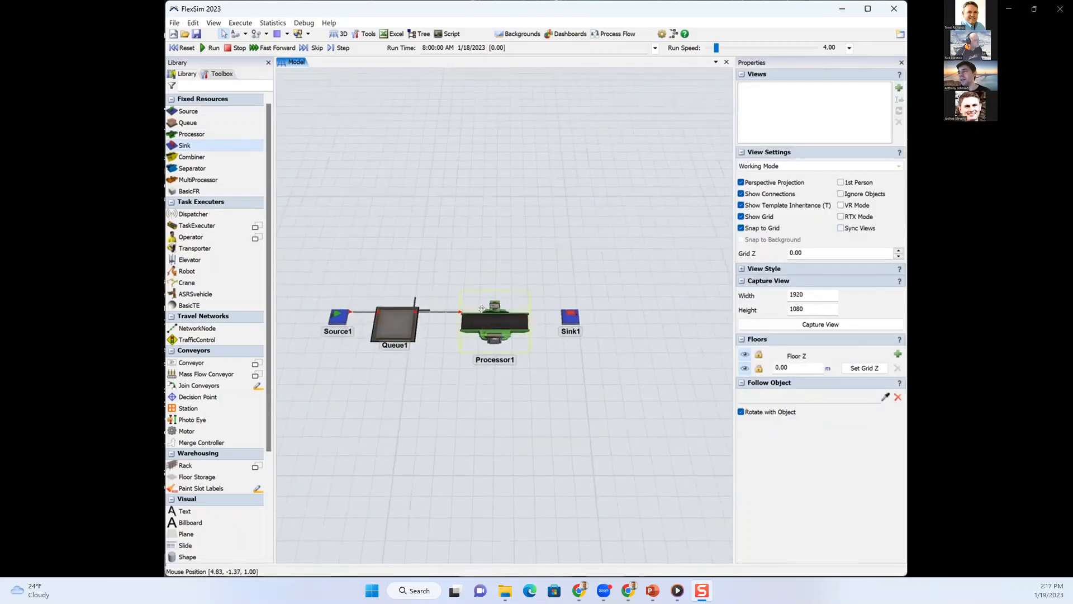
left_click(474, 327)
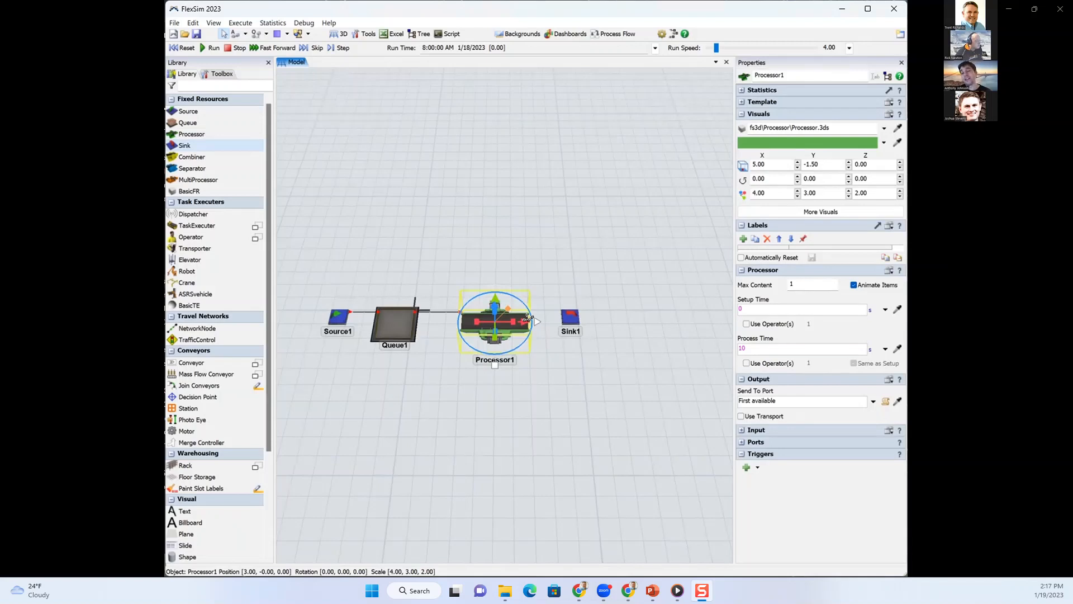
left_click_drag(536, 321, 568, 324)
left_click_drag(550, 398, 569, 403)
- Reset and run the simulation, raise the run speed to about 73.66, and watch boxes flow through the line
left_click(184, 49)
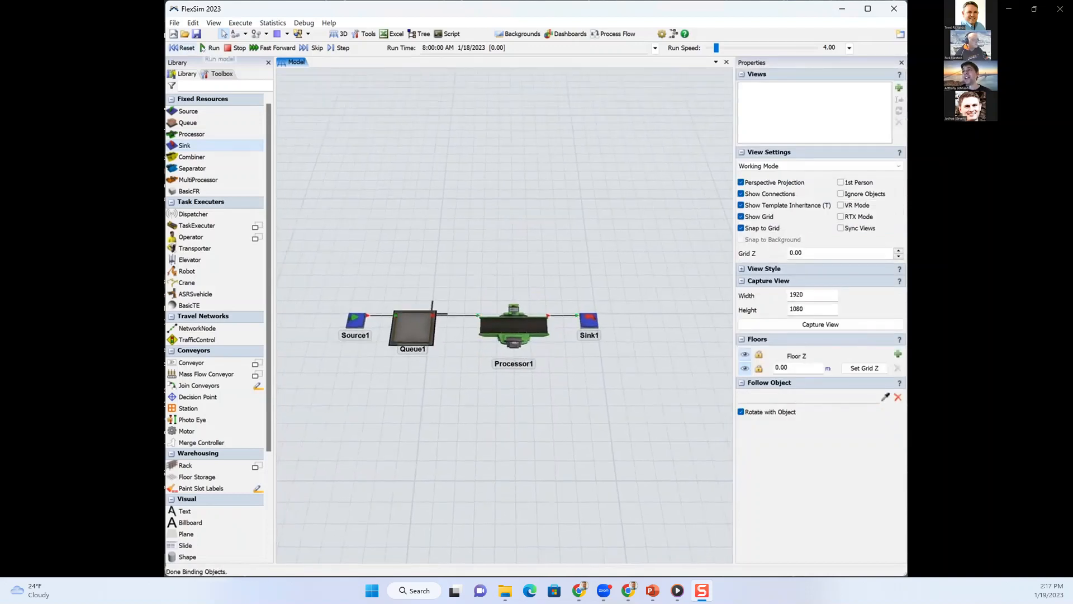
left_click(202, 48)
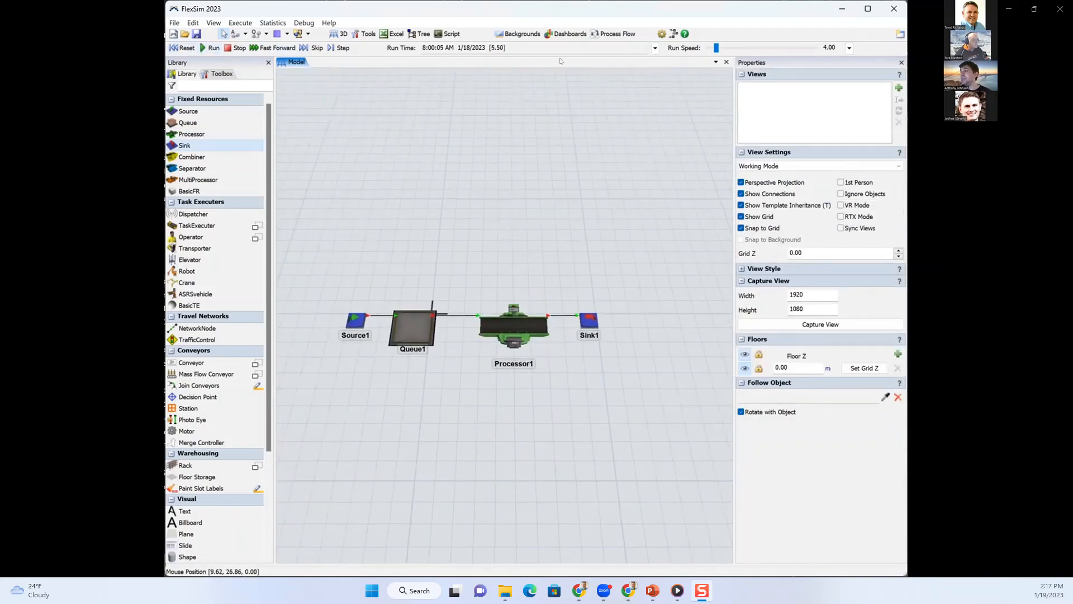
left_click_drag(715, 47, 725, 48)
left_click_drag(508, 394, 541, 423)
scroll(542, 426, "up", 3)
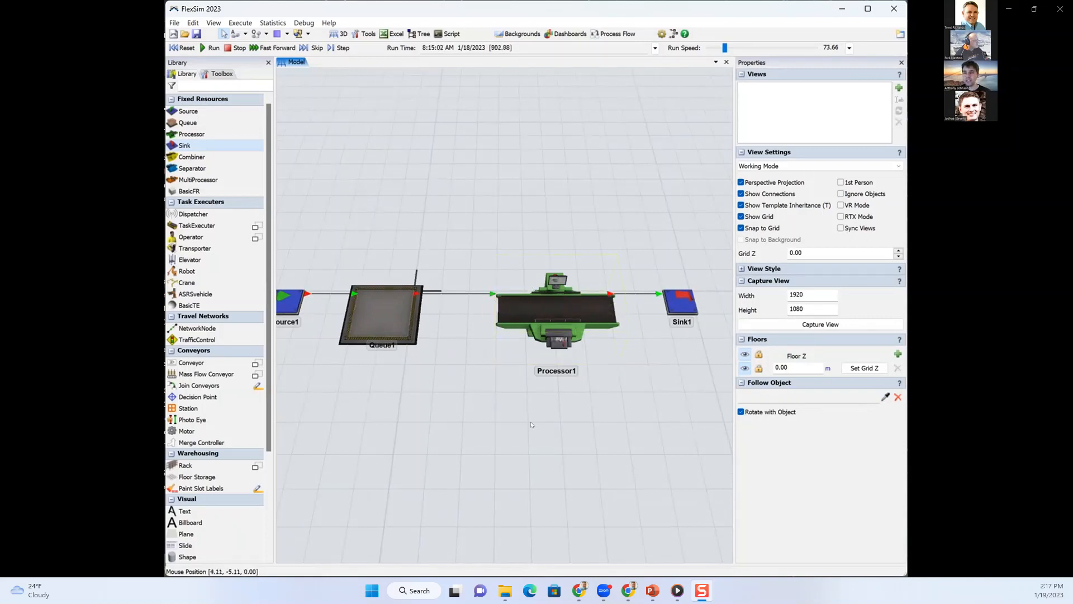
scroll(531, 424, "down", 5)
scroll(505, 432, "down", 3)
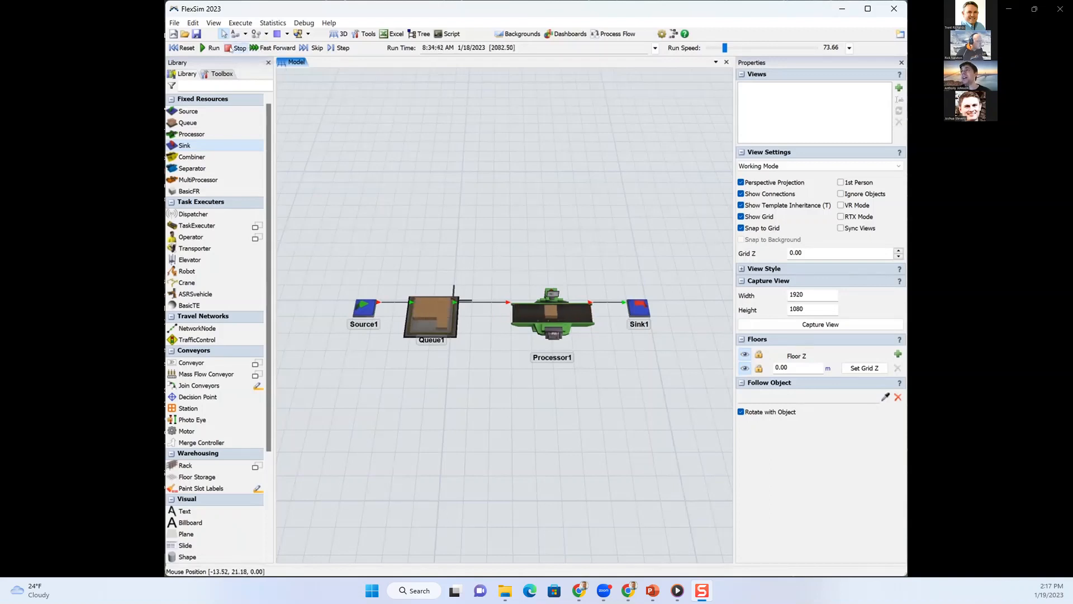
- Select the Processor and Sink together, move them farther from the Queue so the Processor is at X 12.00, and clear the selection
left_click_drag(542, 279, 626, 336)
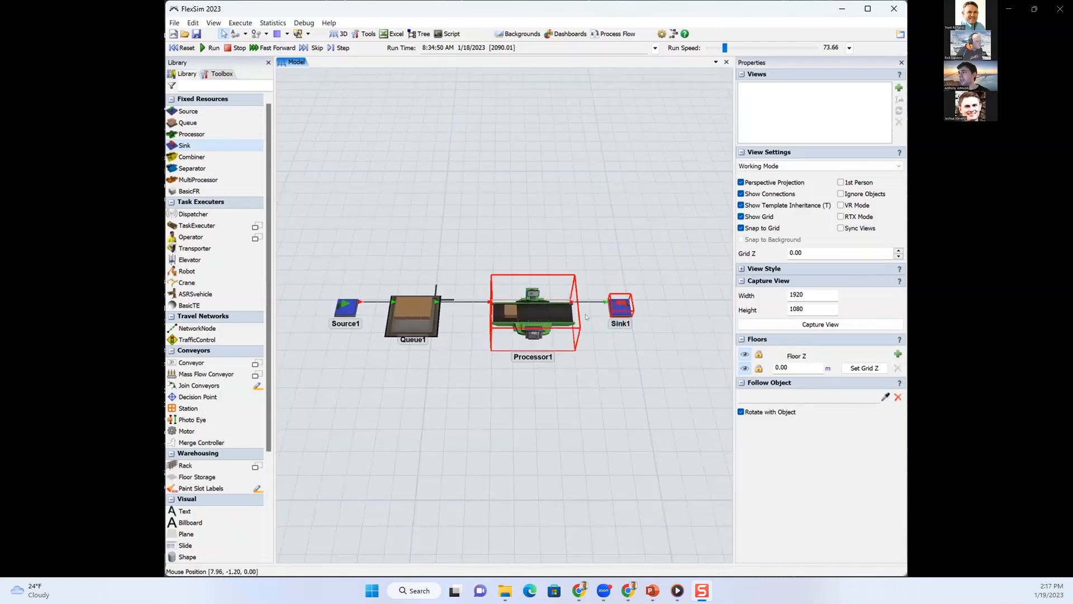
left_click_drag(542, 315, 682, 307)
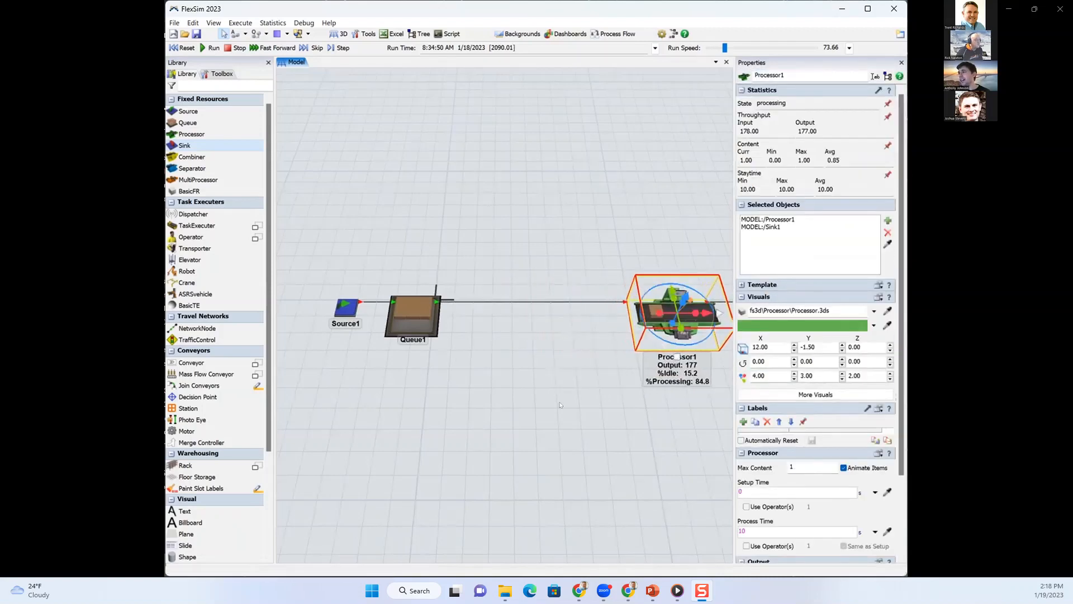
left_click(486, 388)
scroll(486, 389, "down", 5)
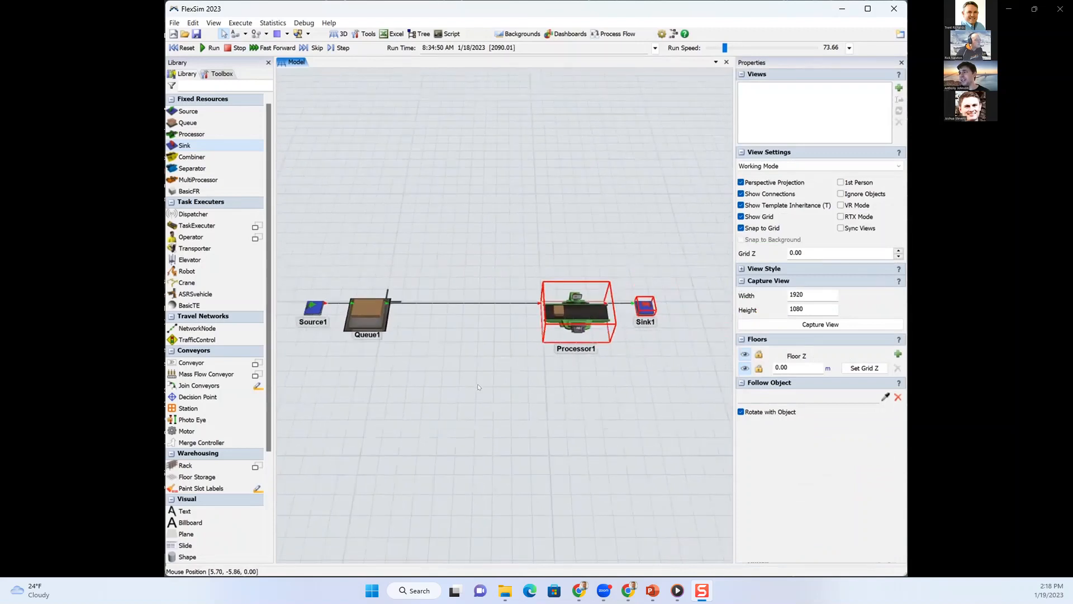
left_click_drag(497, 381, 522, 380)
left_click(522, 380, "shift")
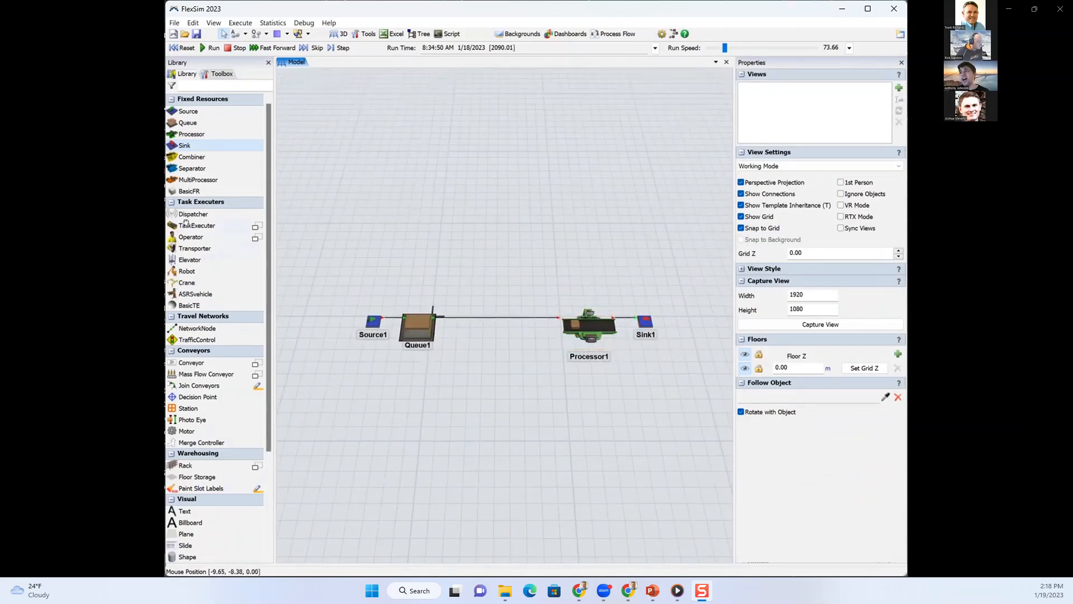
- Place an Operator between the Queue and Processor and link it to the Queue with a center port connection
left_click_drag(185, 235, 457, 353)
scroll(413, 313, "up", 5)
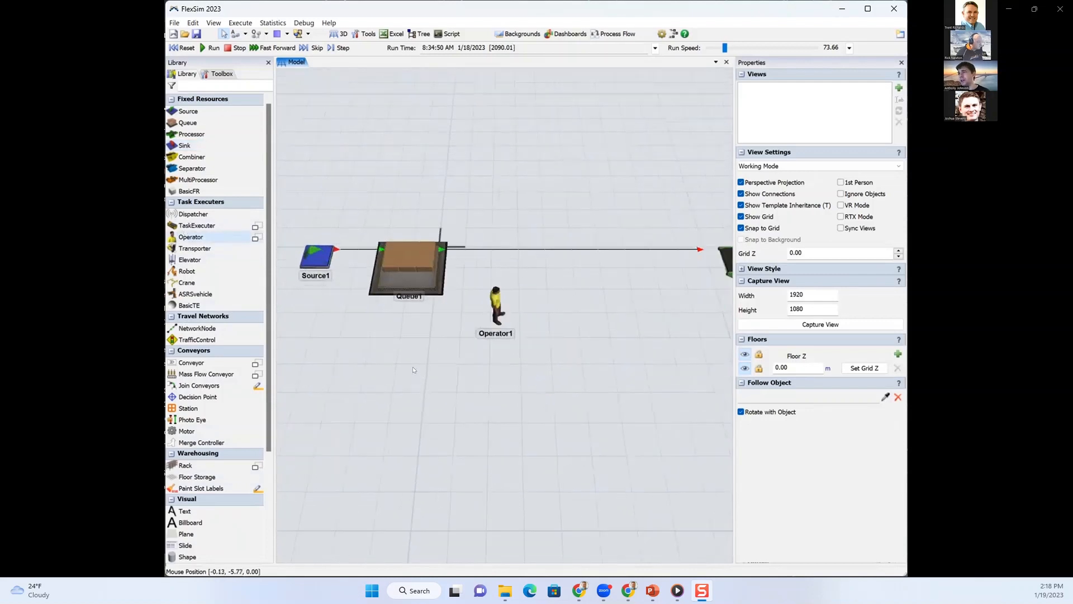
left_click(398, 286)
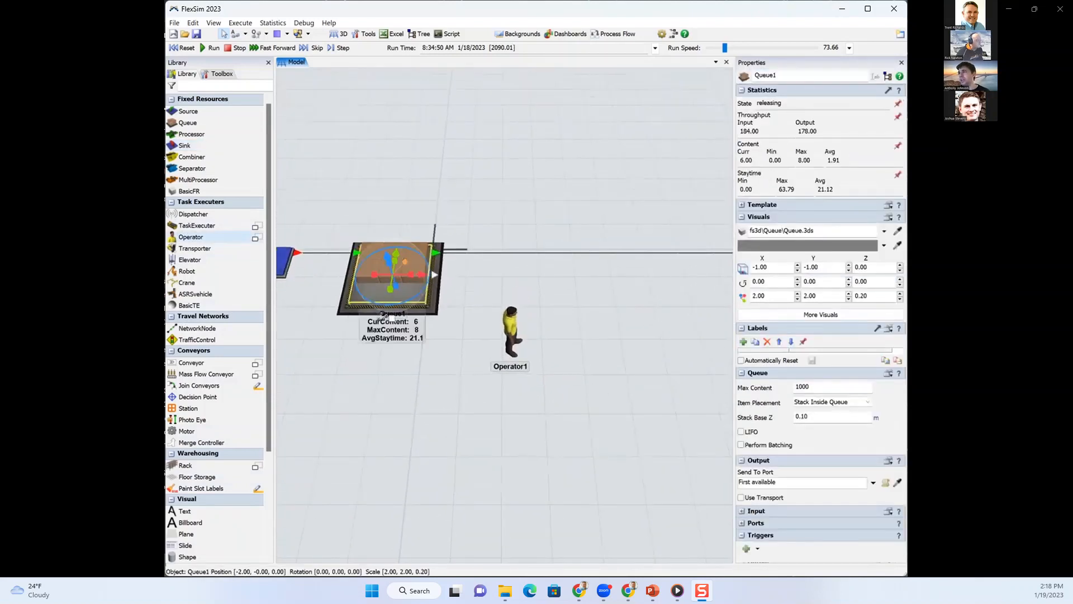
left_click_drag(390, 319, 507, 333)
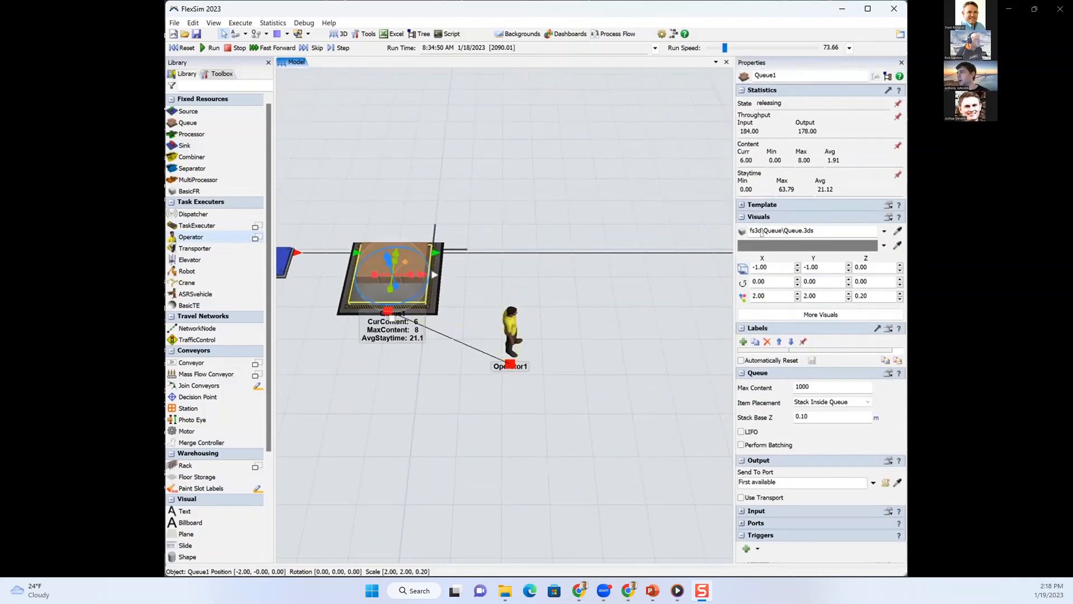
- Enable Use Transport for the Queue's output and check its transport reference, current.centerObjects[1]
left_click(741, 497)
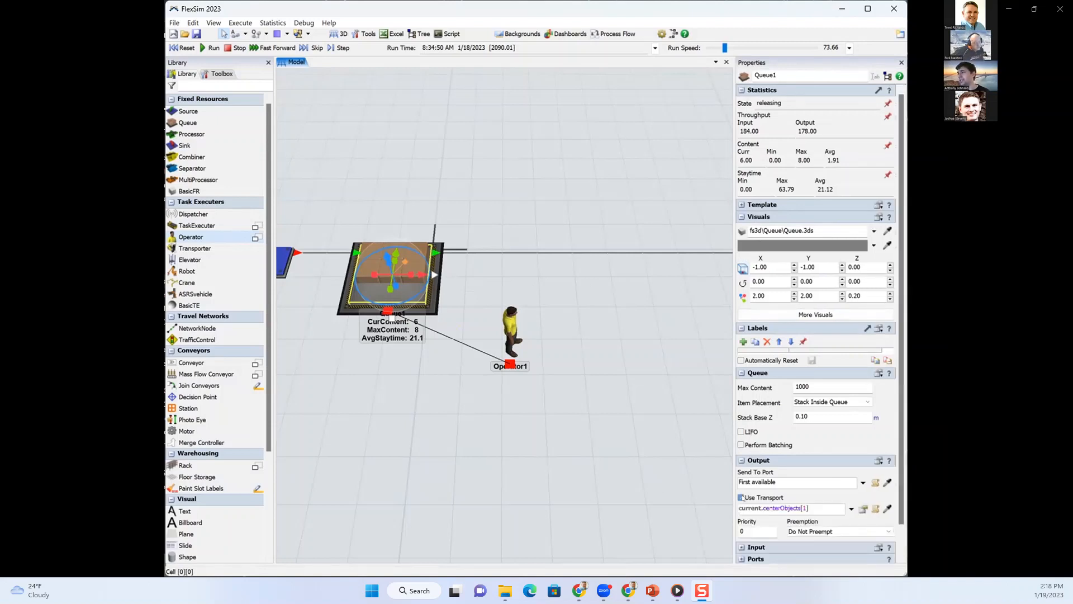
left_click_drag(569, 324, 490, 307)
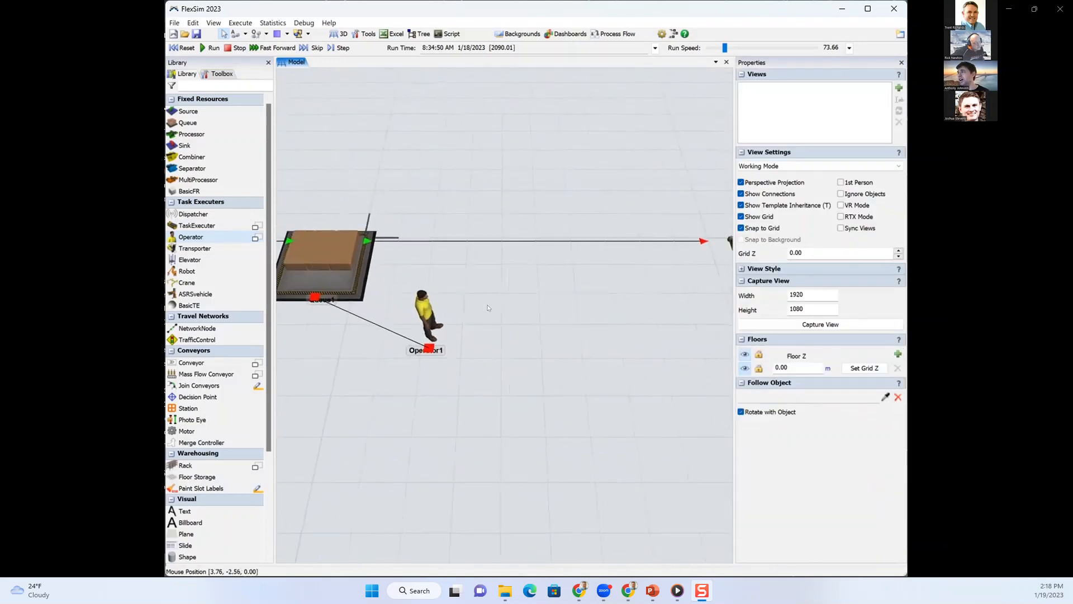
scroll(490, 307, "down", 5)
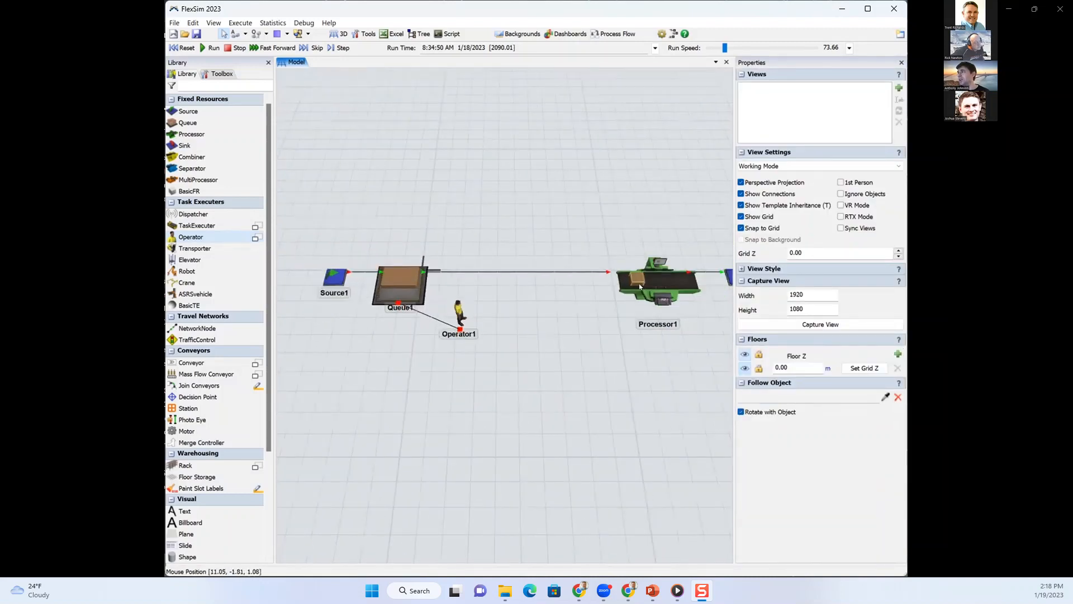
left_click(409, 291)
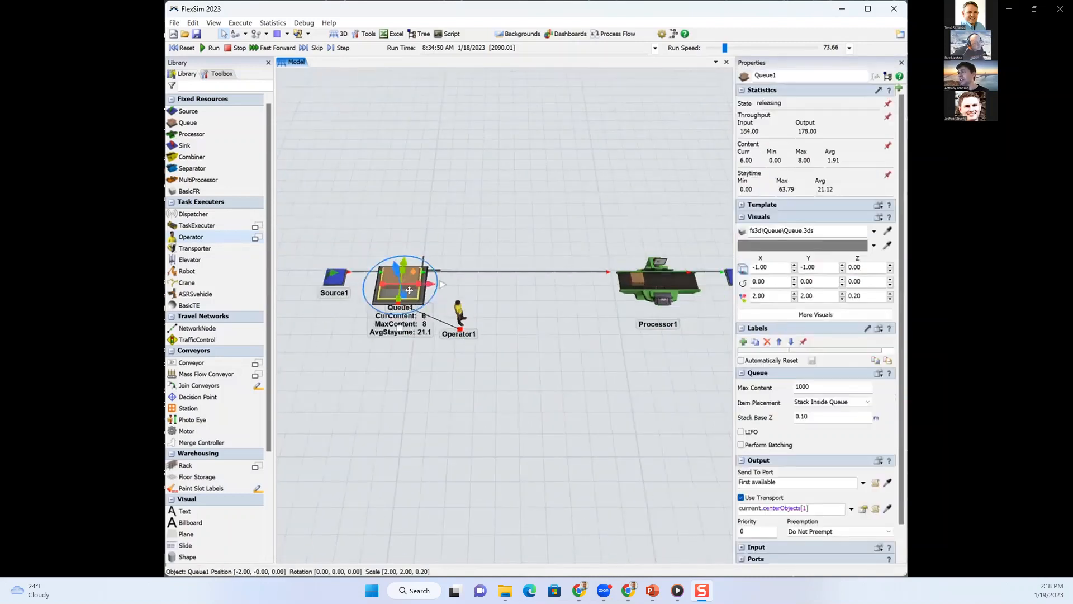
left_click(797, 507)
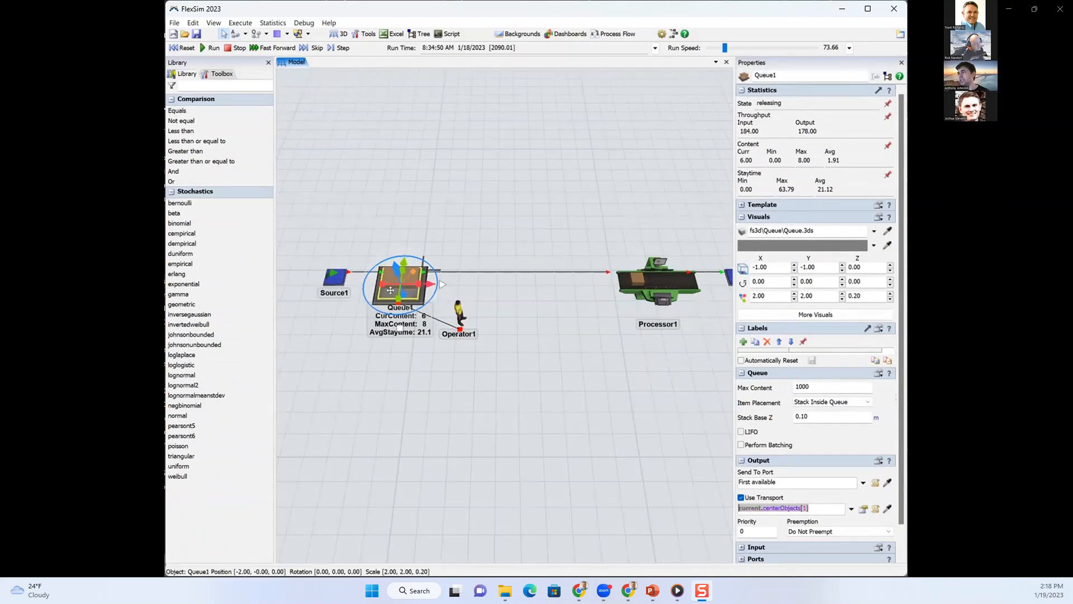
left_click_drag(526, 291, 507, 295)
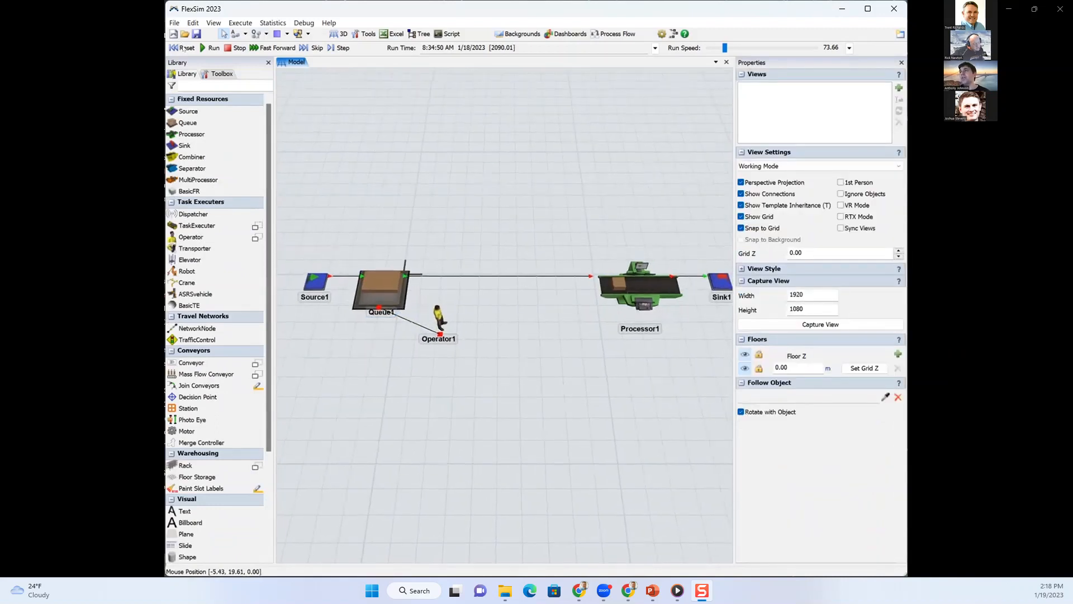
- Reset and run the simulation, lower the run speed to 4.25, and watch the Operator carry boxes to the Processor
left_click(185, 48)
left_click(212, 48)
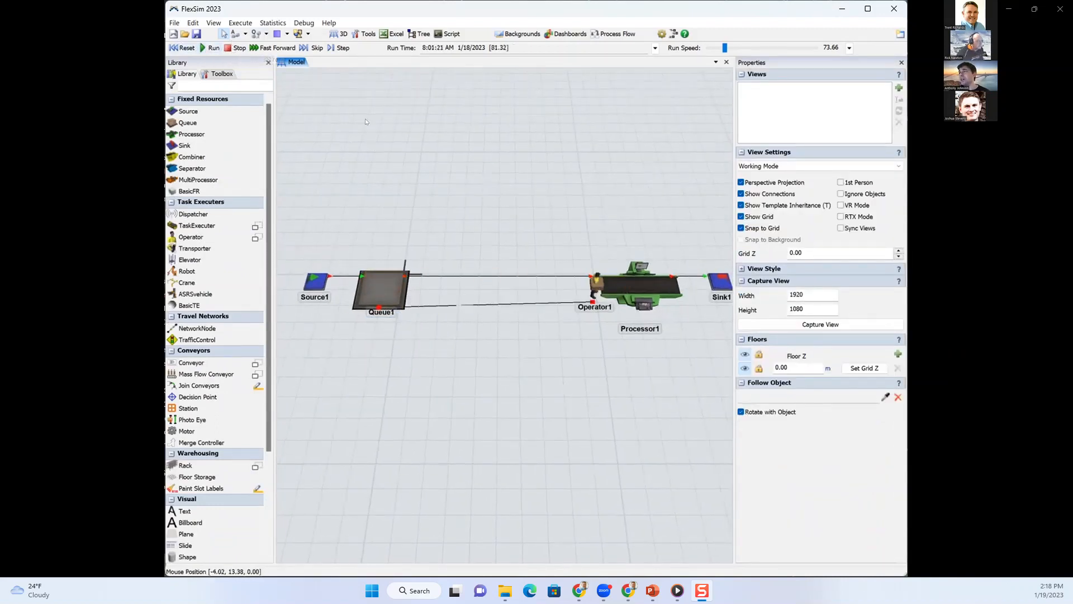
left_click_drag(725, 48, 715, 49)
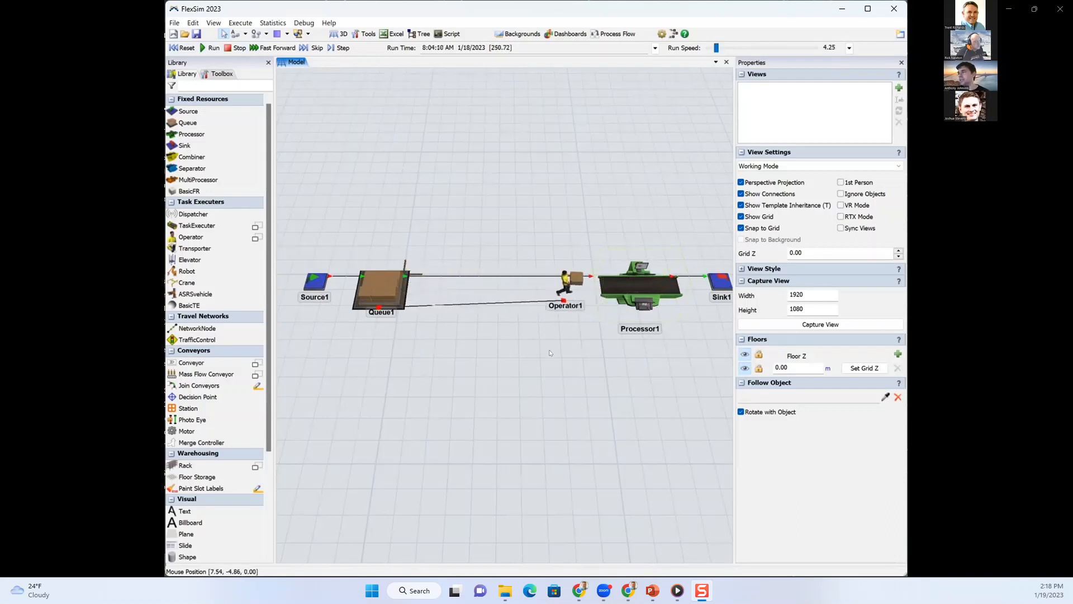
left_click_drag(549, 357, 533, 368)
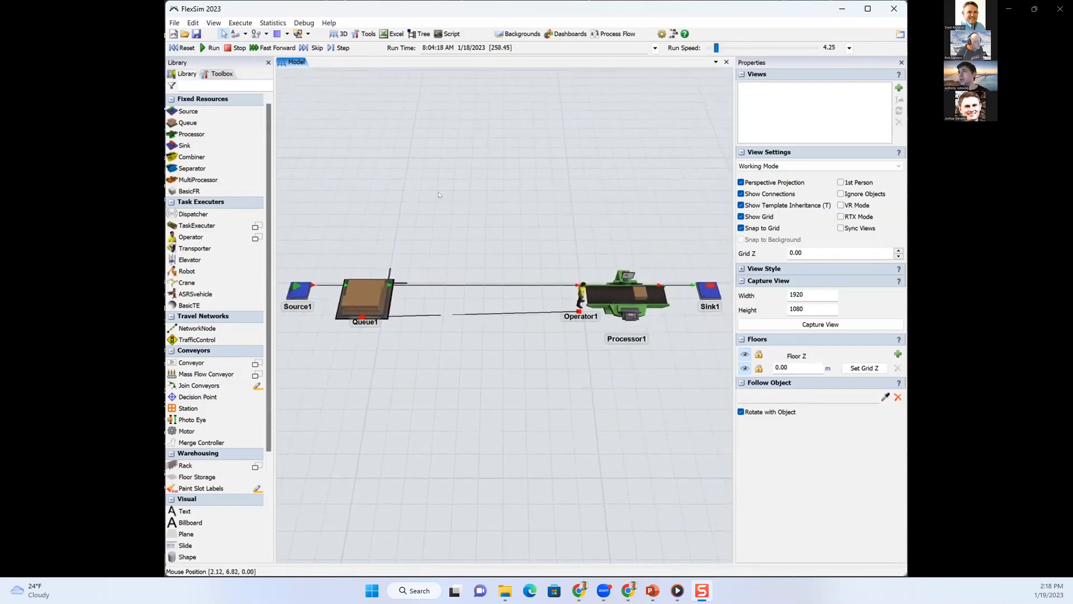
scroll(439, 195, "up", 4)
scroll(438, 195, "down", 3)
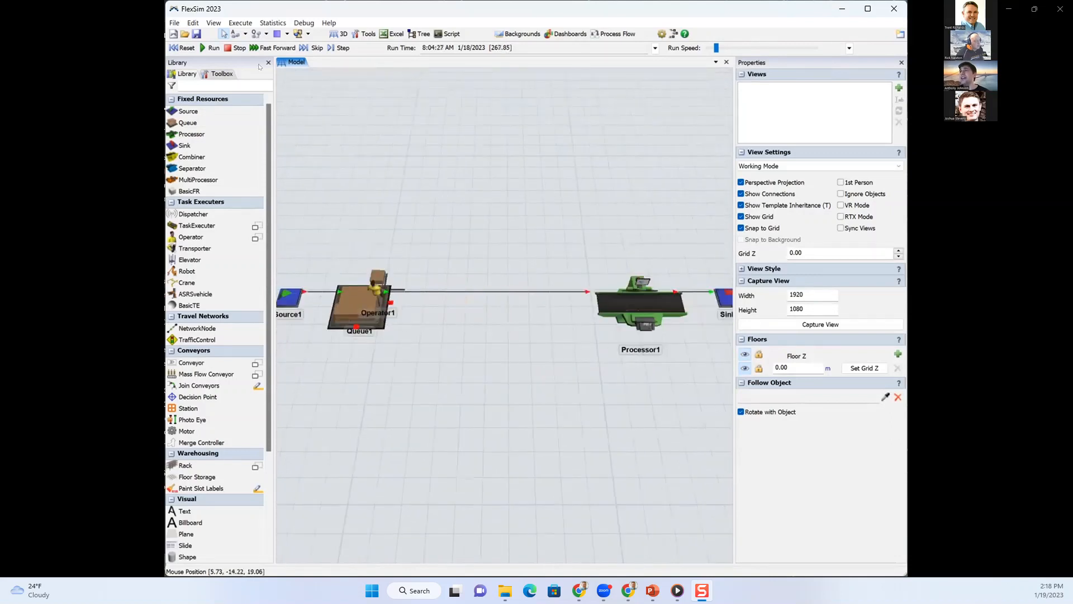
- Reset the model and place a straight roller conveyor about 8.2 m long between the Queue and the Processor
left_click(182, 47)
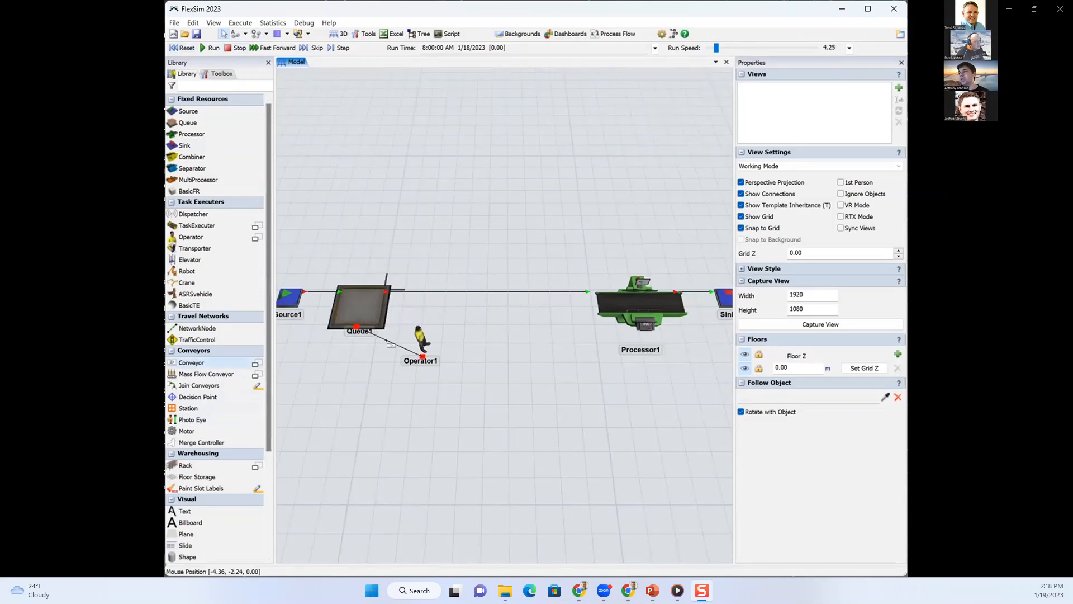
left_click(398, 306)
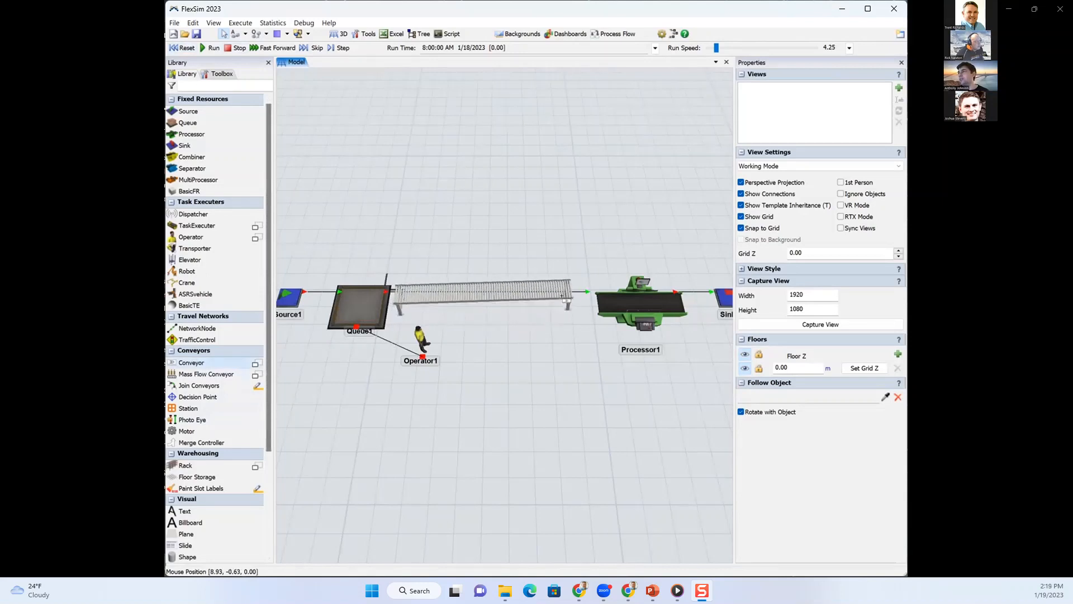
left_click(559, 316)
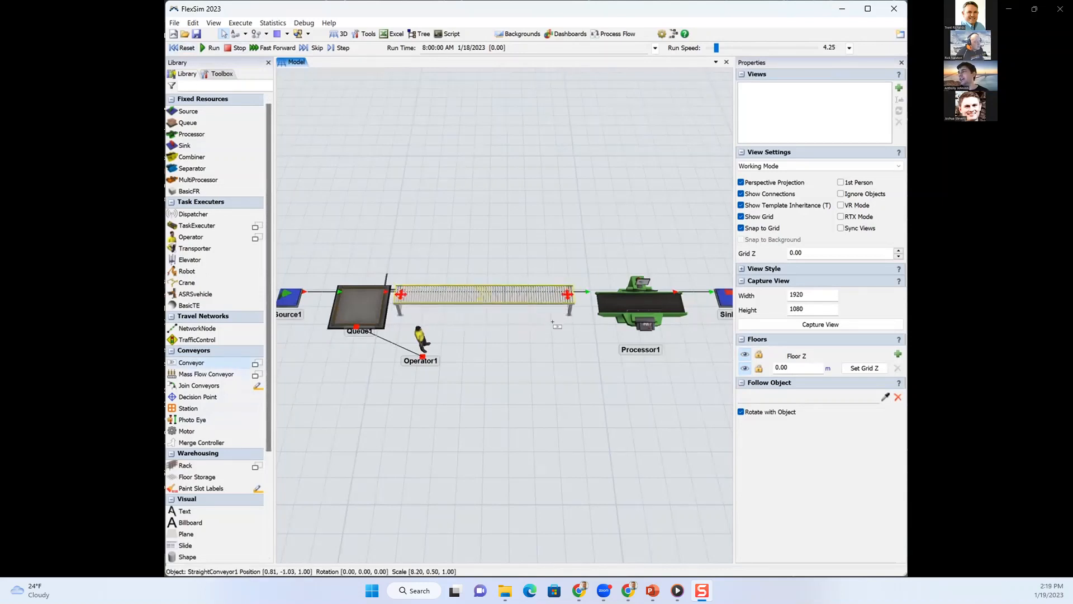
- Replace the direct Queue-to-Processor link with connections through the conveyor, and move the conveyor in front of the line
left_click(578, 290)
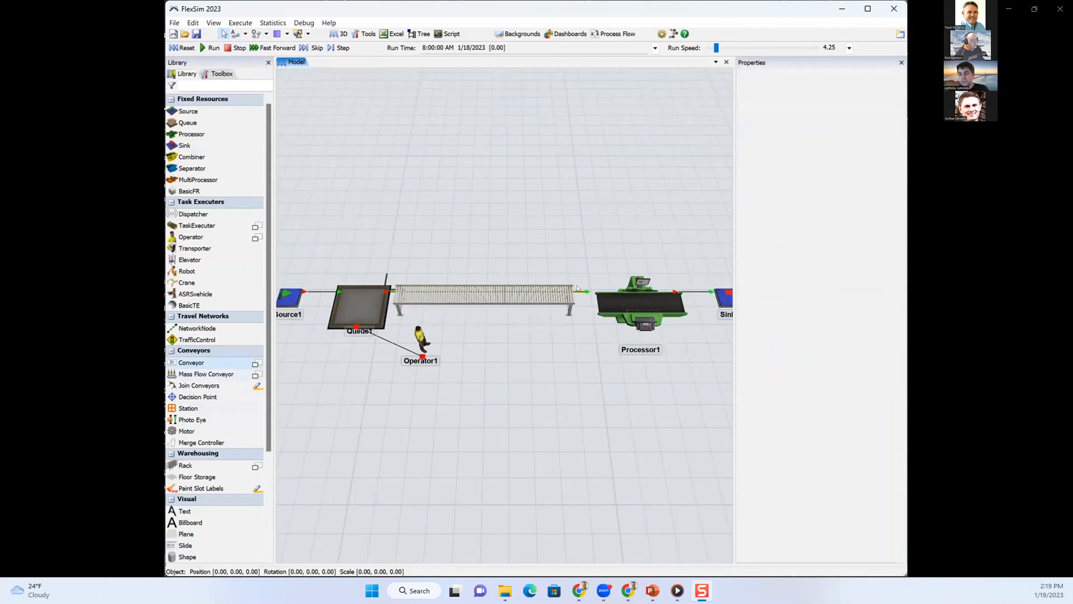
left_click(358, 315)
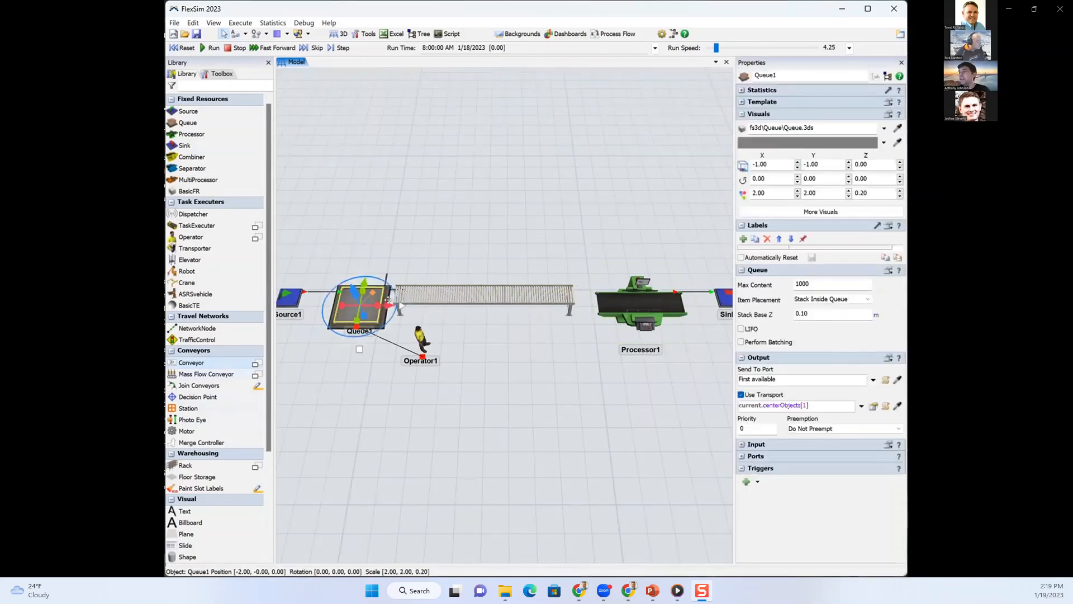
left_click(498, 290)
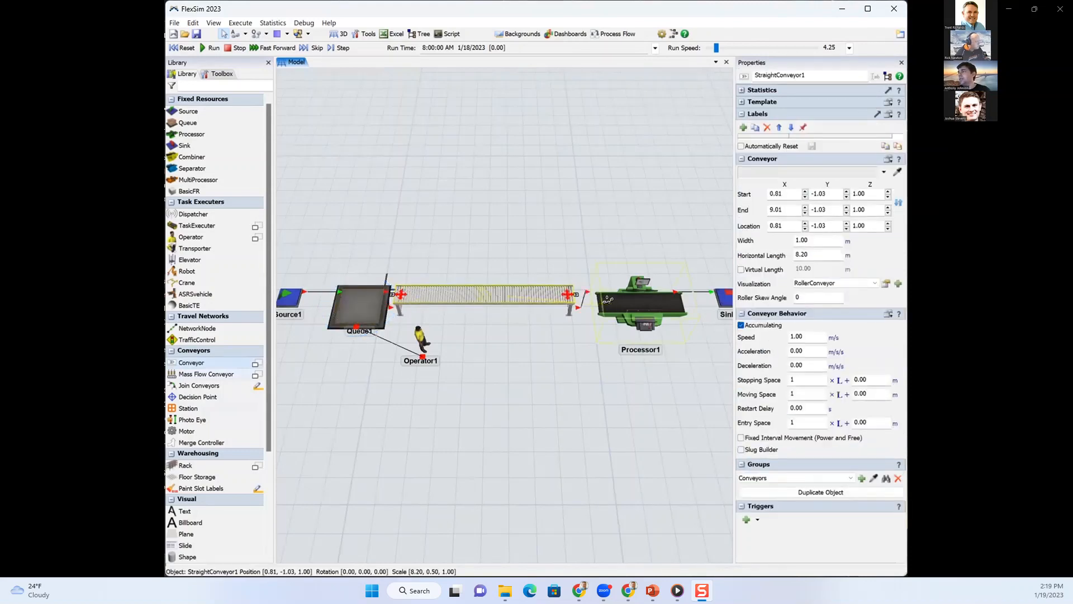
left_click_drag(444, 287, 447, 409)
left_click(442, 298)
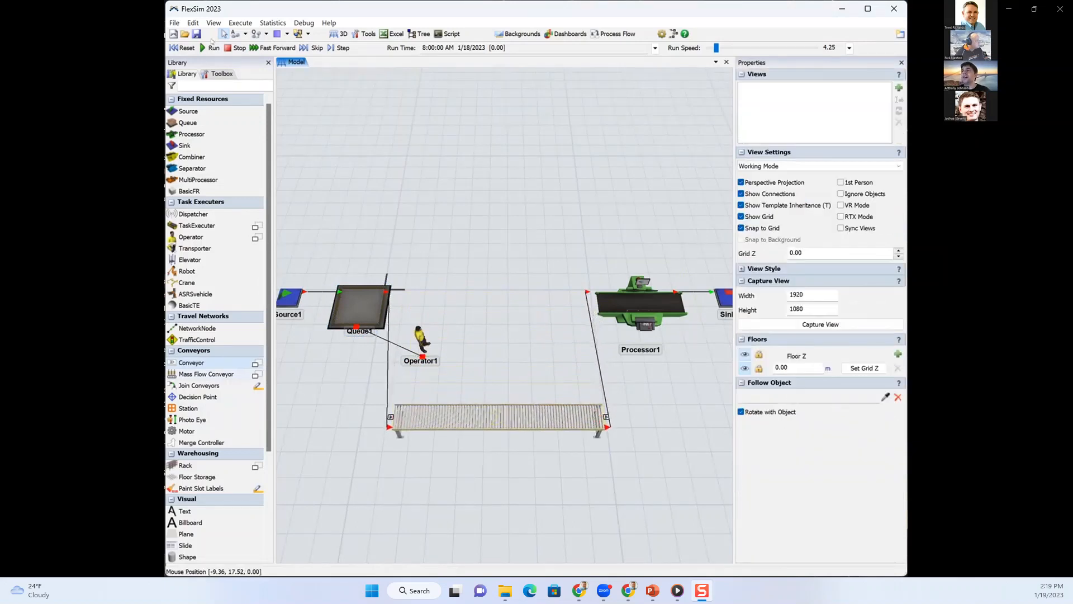
- Run the simulation at a speed of 14.55, watch the Operator load boxes onto the conveyor, and stop and reset it
left_click(185, 48)
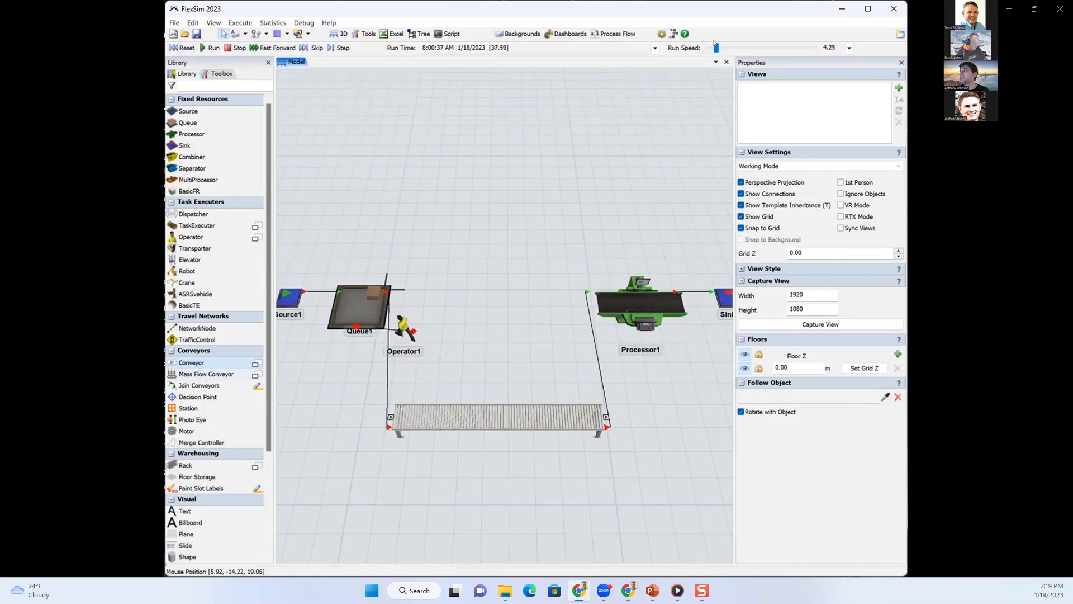
left_click_drag(716, 48, 716, 49)
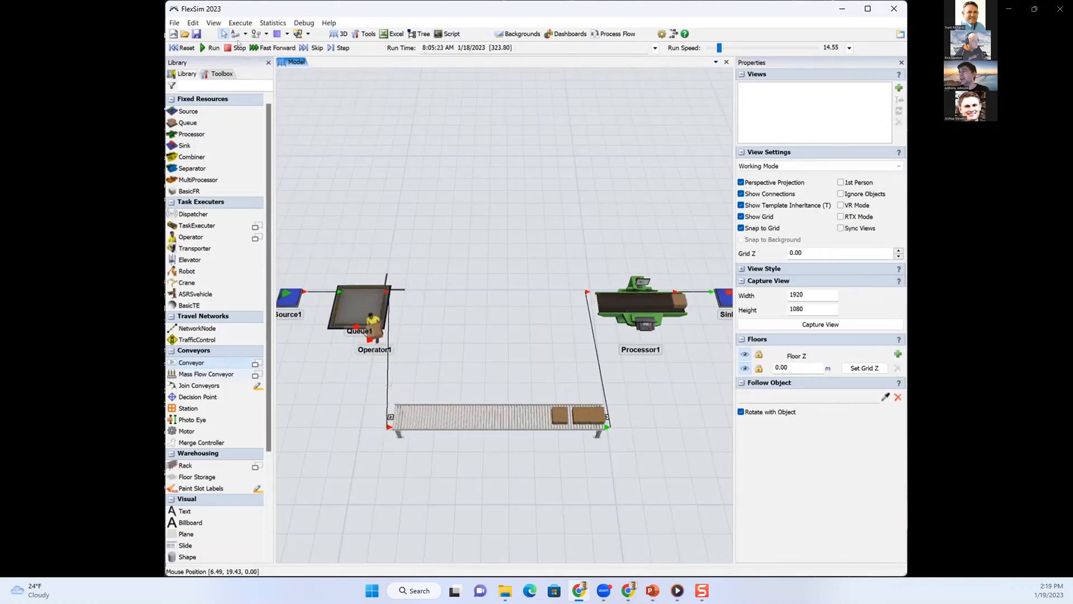
left_click(238, 49)
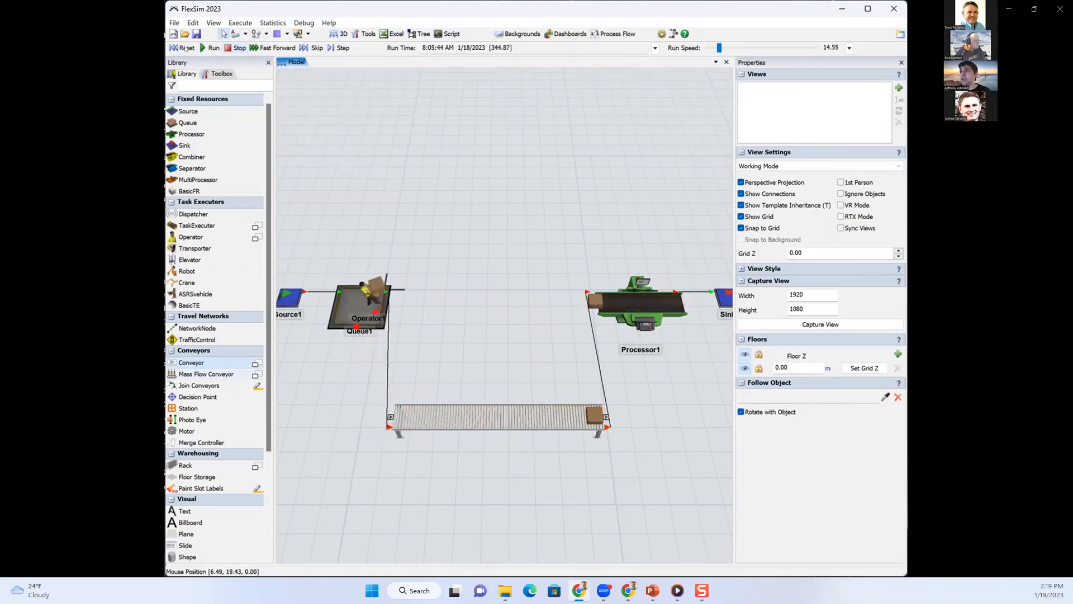
left_click(183, 48)
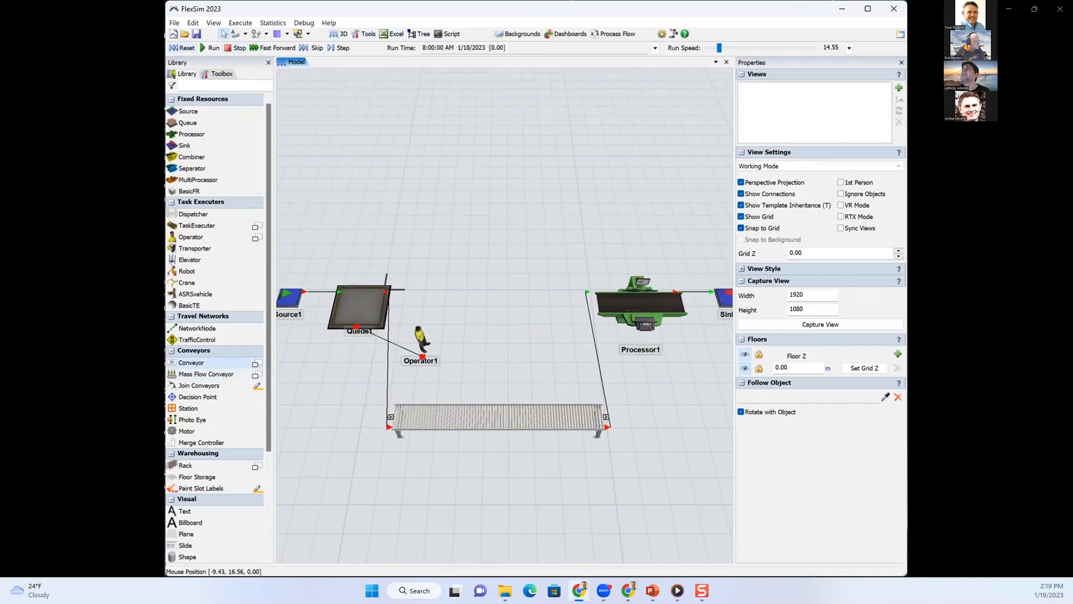
- Create a new model without saving the current one
left_click(173, 33)
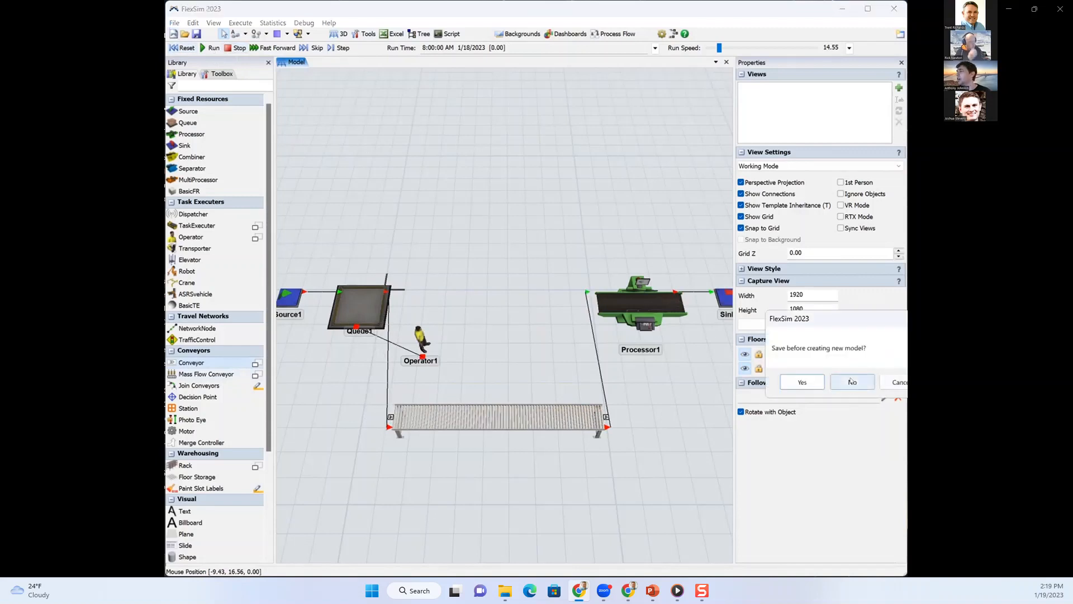
left_click(853, 383)
left_click(798, 422)
left_click_drag(358, 409, 369, 396)
- Draw two straight AGV paths as the front and one side of a rectangle, about 11.9 m along X and 7.9 m along Y
left_click_drag(267, 377, 267, 482)
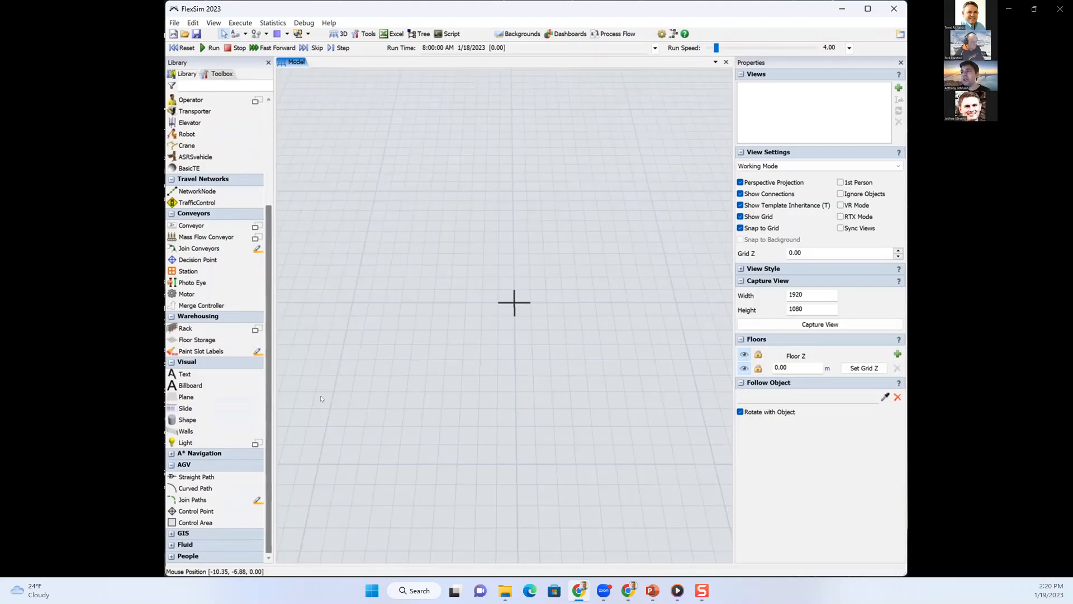
left_click_drag(329, 412, 332, 381)
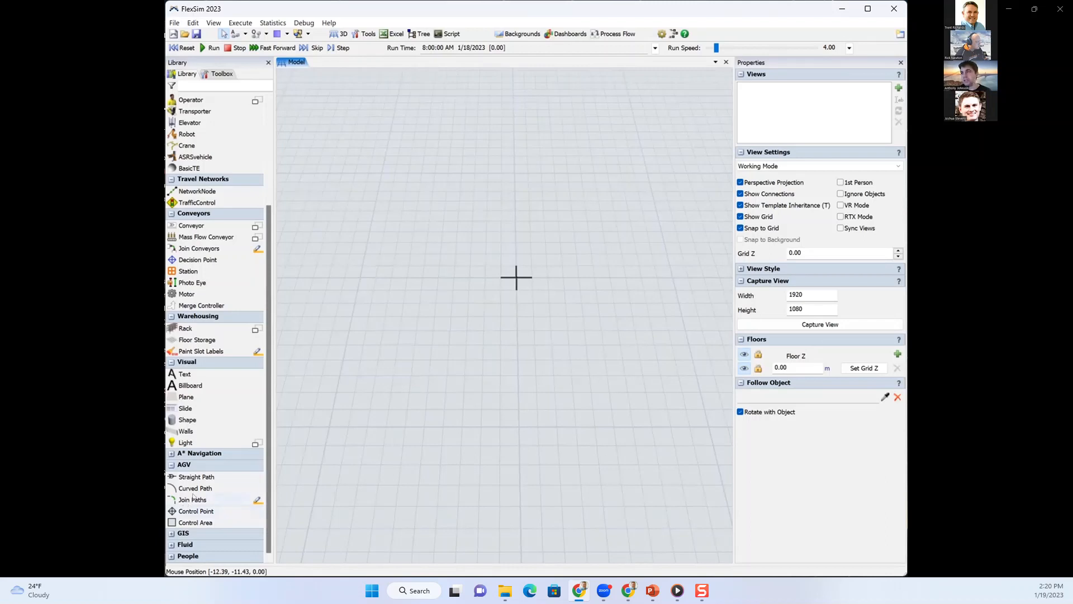
left_click(195, 476)
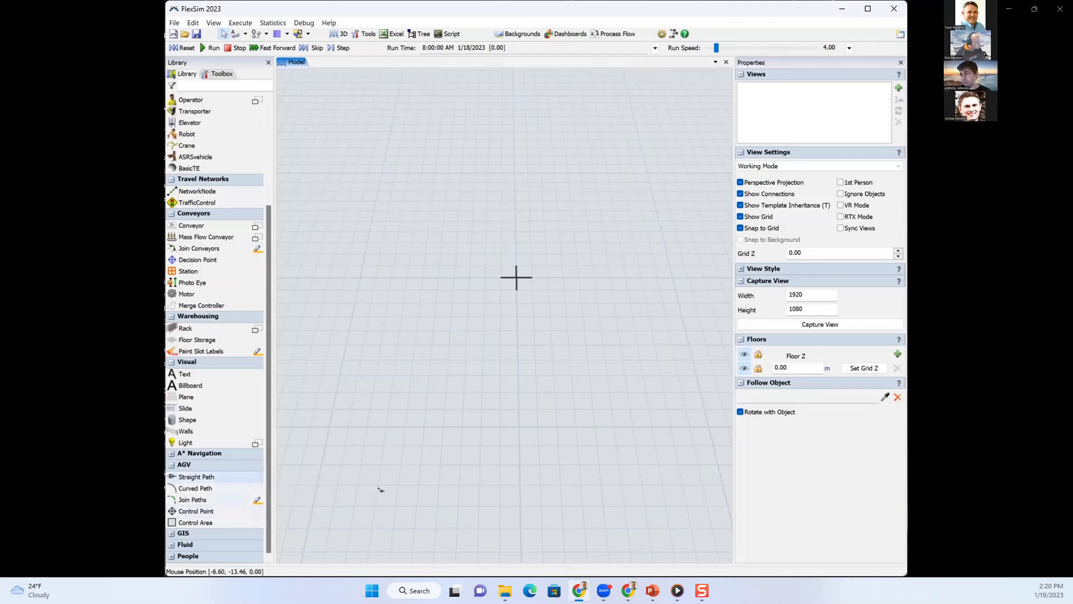
left_click(337, 484)
left_click(578, 480)
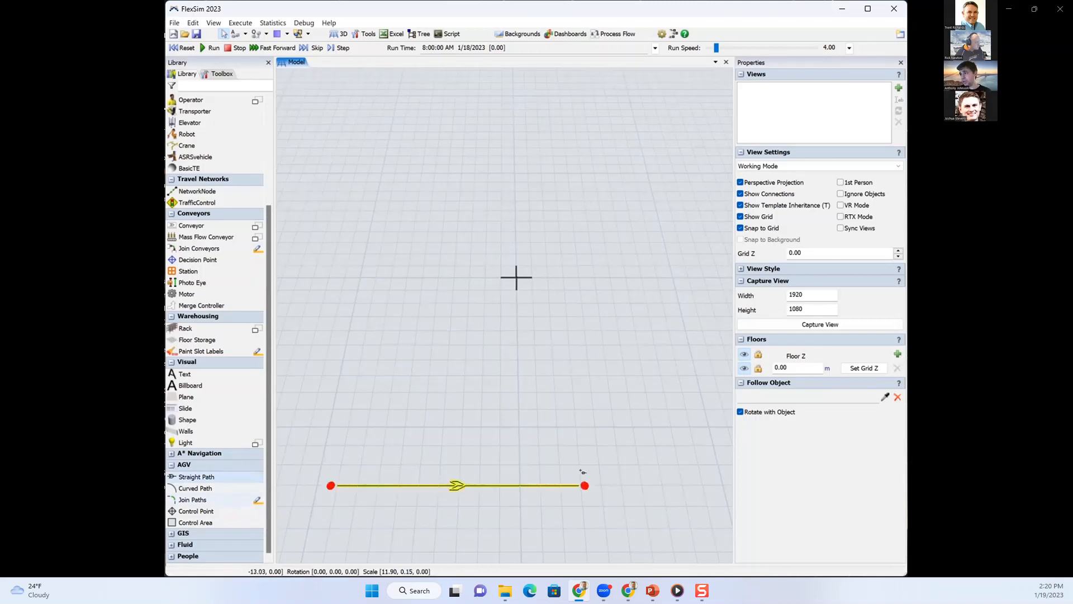
left_click(600, 470)
left_click(584, 327)
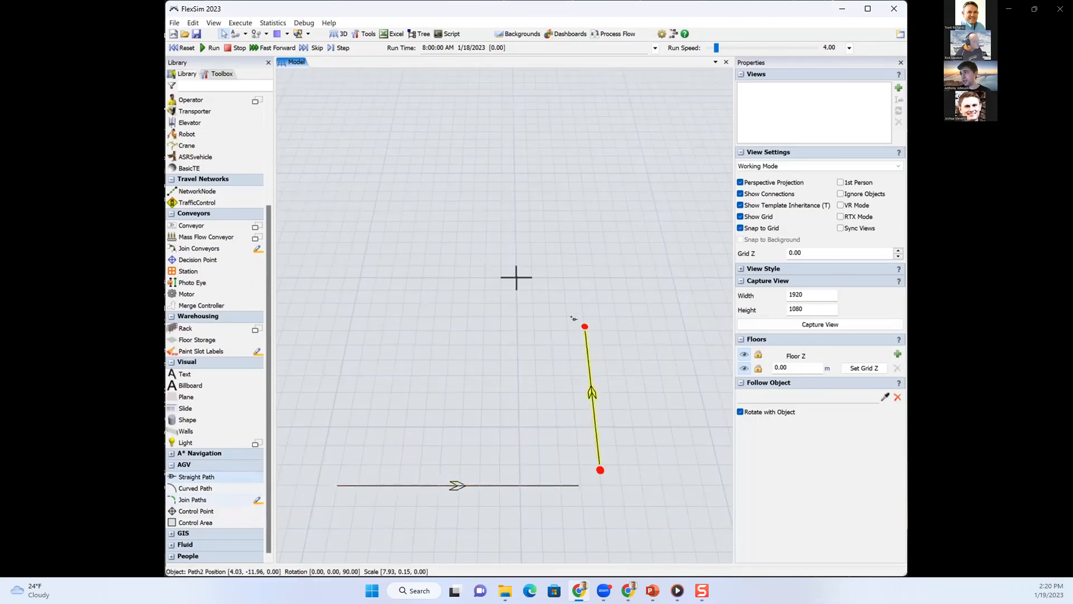
- Draw the rectangle's back and remaining side as straight AGV paths about 12 m and 8 m long, continuing the same direction of travel
left_click_drag(560, 309, 556, 307)
left_click(555, 310)
left_click(360, 312)
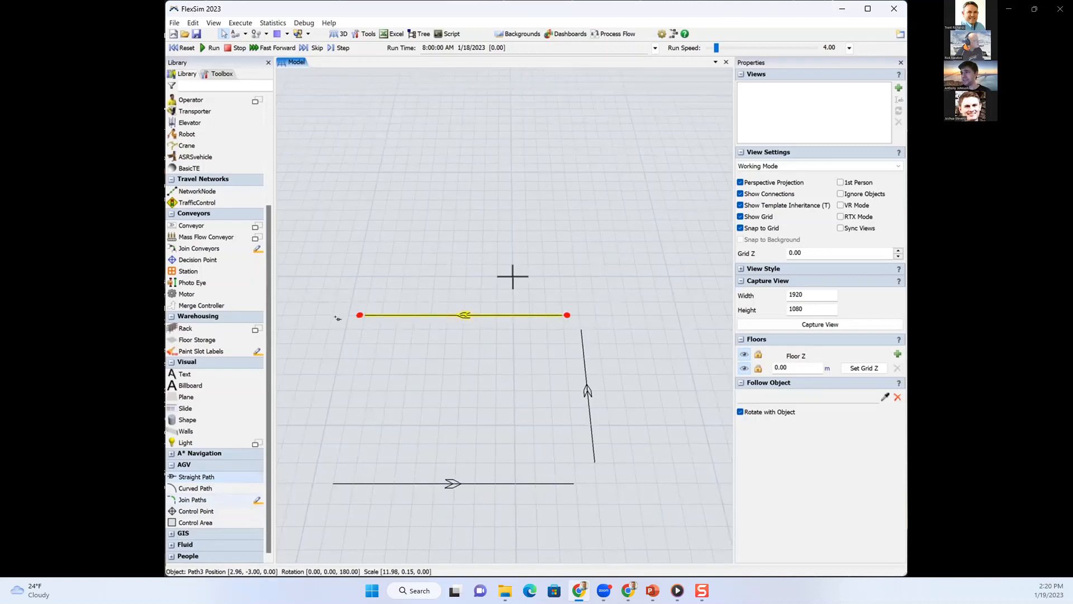
left_click(338, 325)
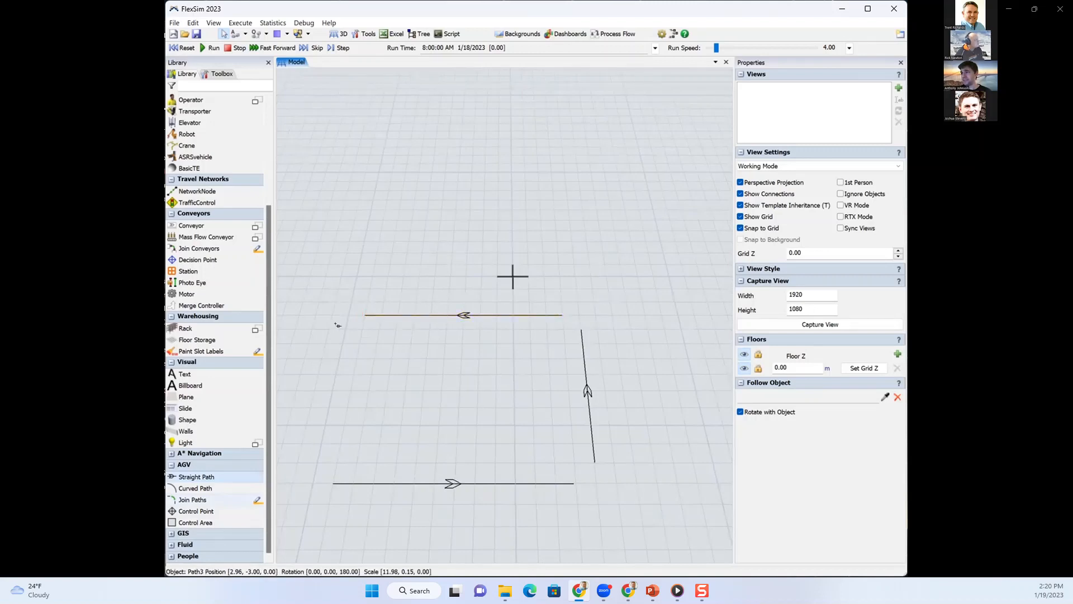
left_click(315, 465)
right_click(381, 438)
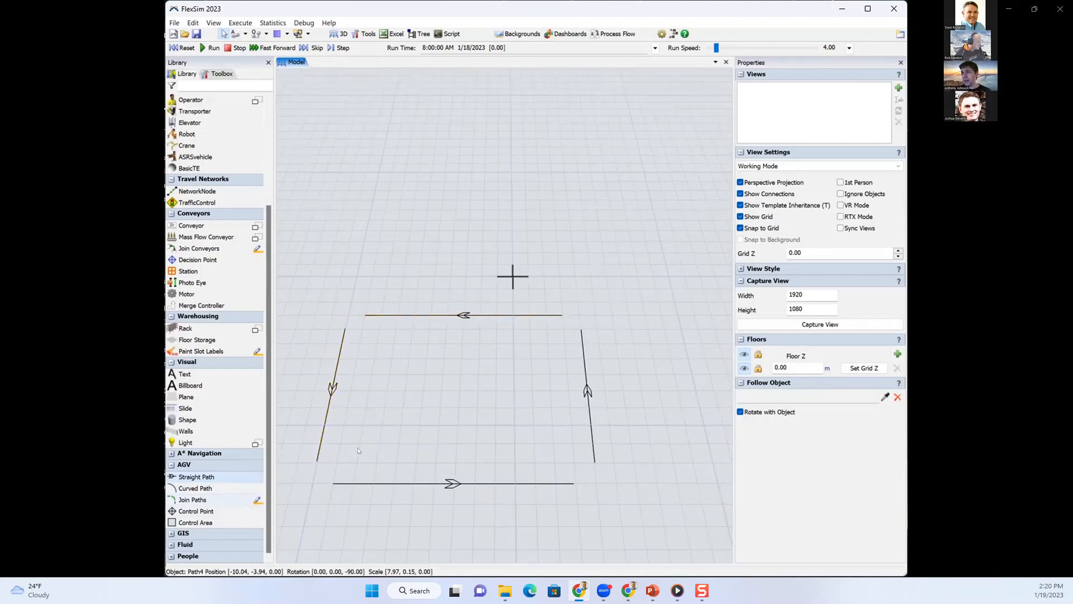
- Join the four straight AGV paths with curved corners using Join Paths to form a closed one-way loop
left_click(220, 498)
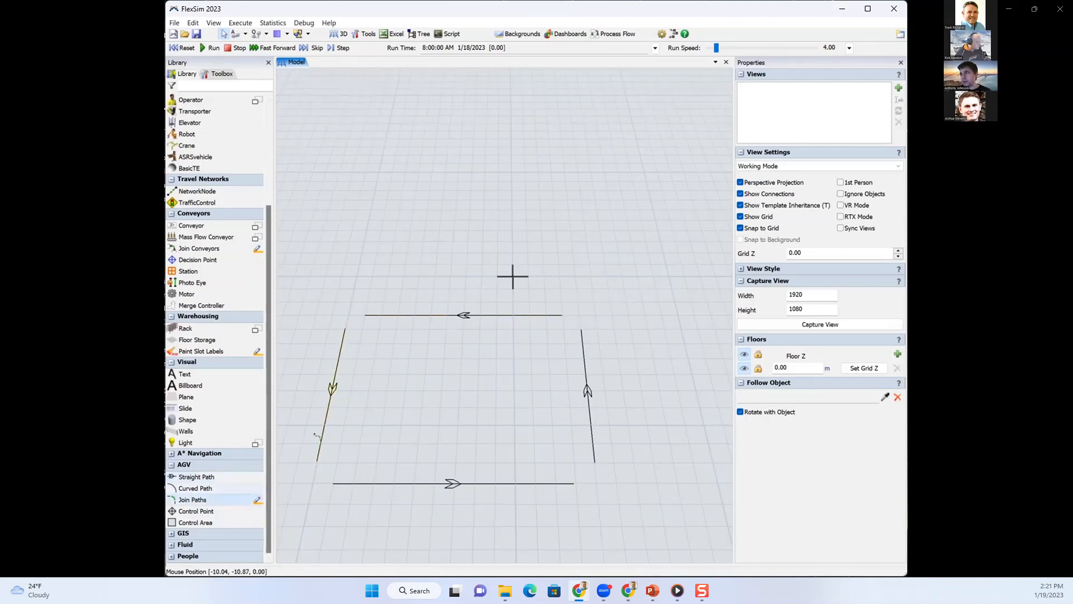
left_click(318, 445)
left_click(362, 481)
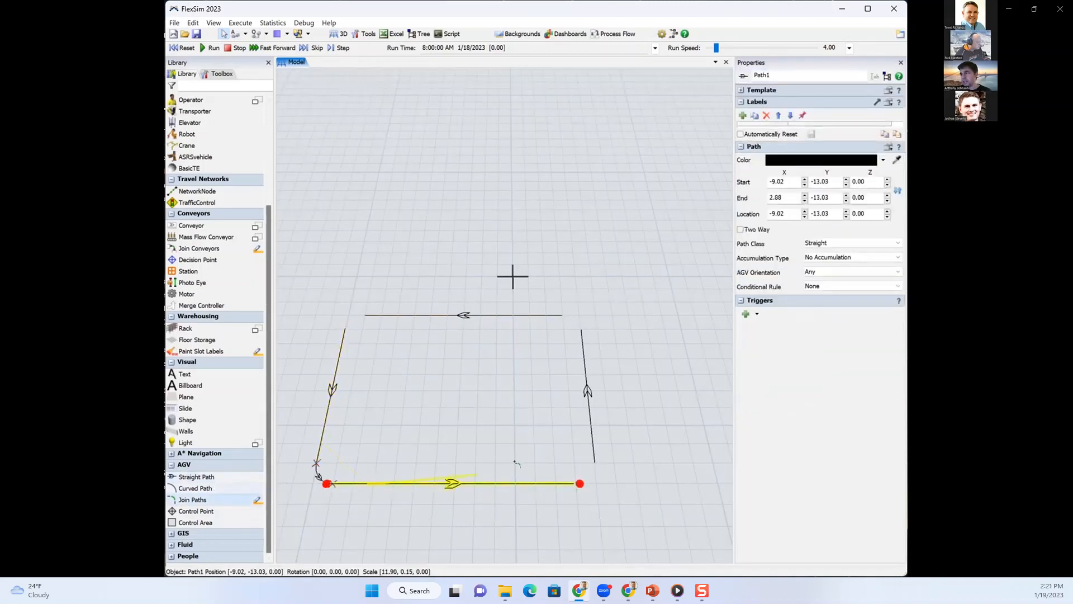
left_click(590, 430)
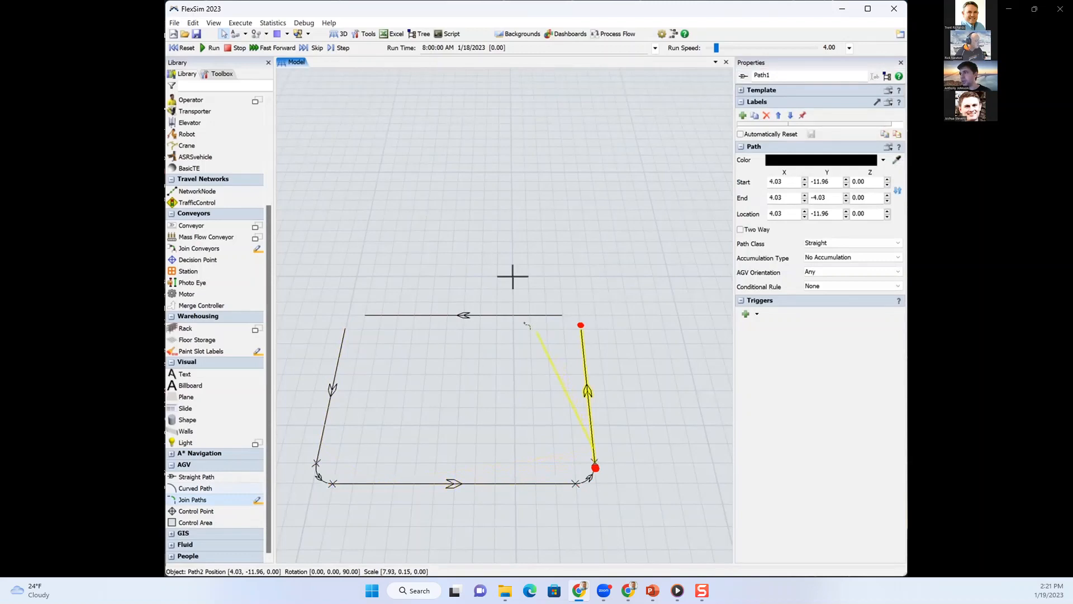
left_click(513, 314)
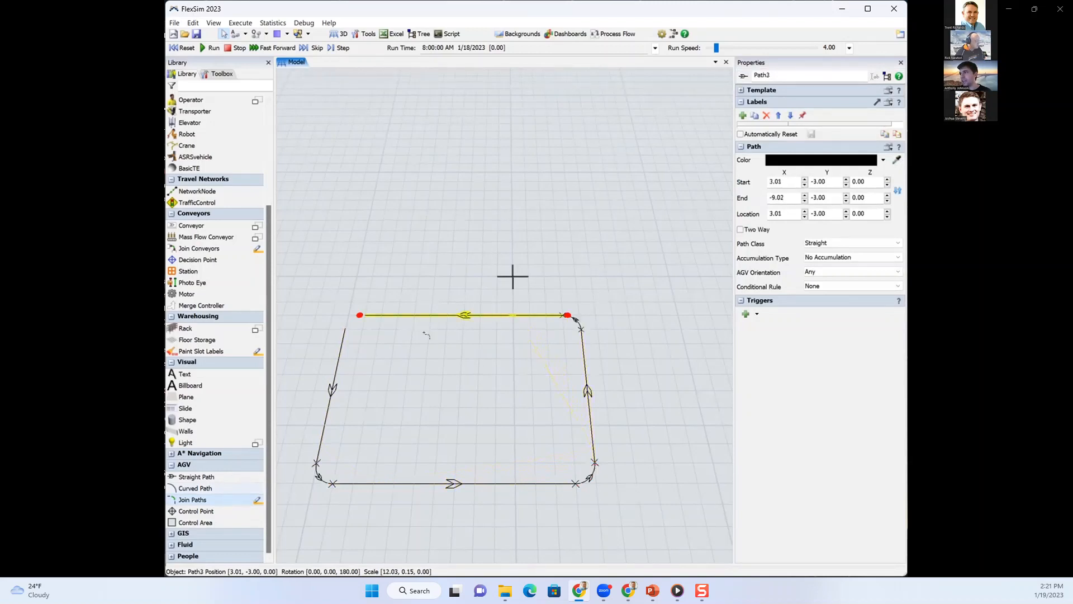
left_click(336, 353)
left_click(431, 395)
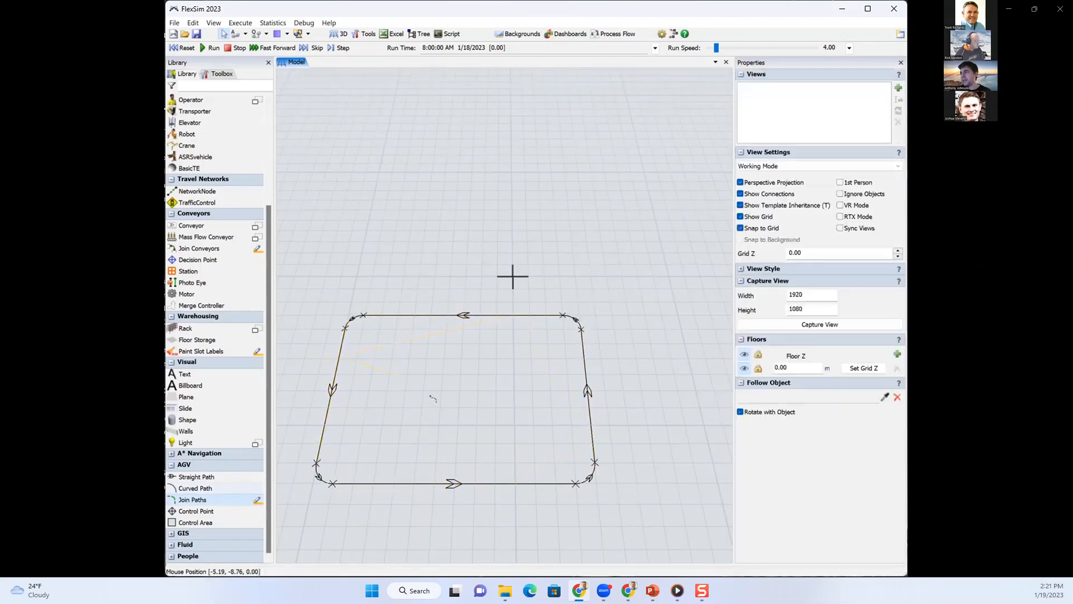
- Place one AGV control point near the start of the front path and another on the back path
left_click_drag(440, 430, 476, 421)
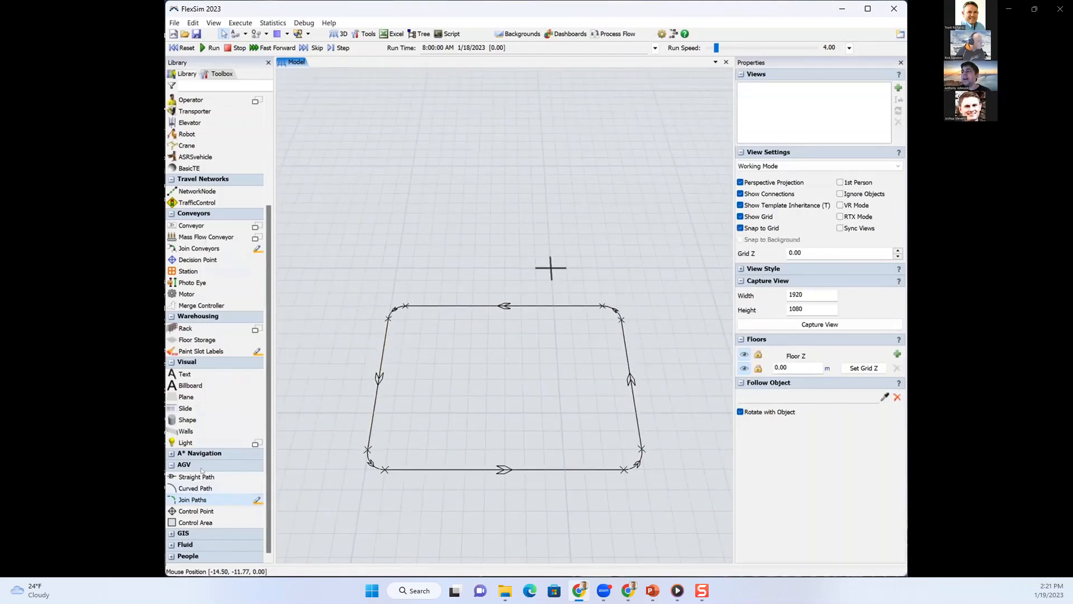
left_click(195, 511)
left_click(409, 470)
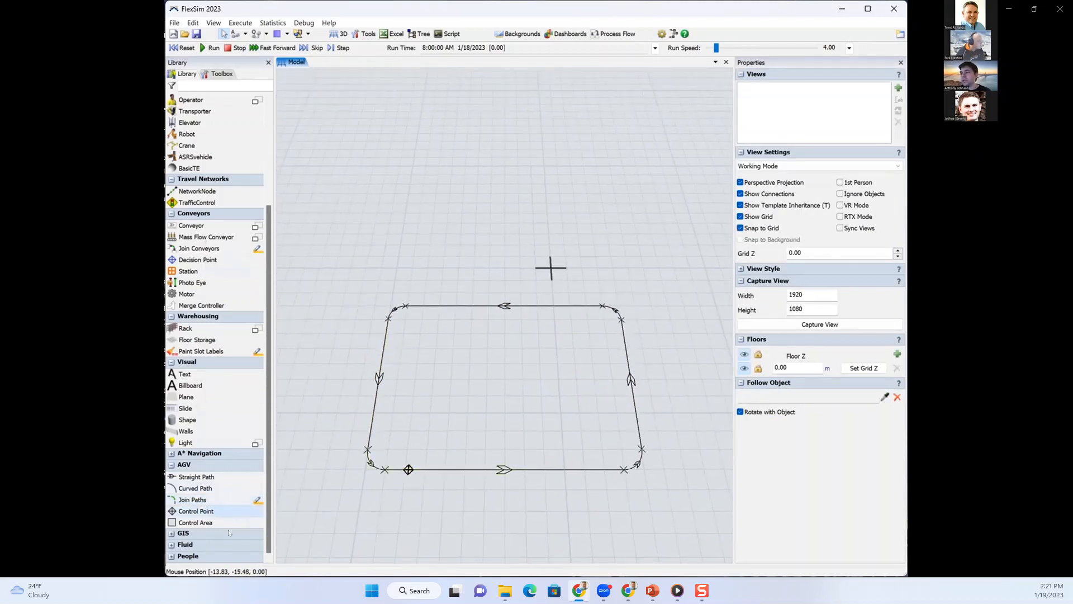
left_click_drag(526, 307, 558, 306)
left_click_drag(448, 383, 468, 372)
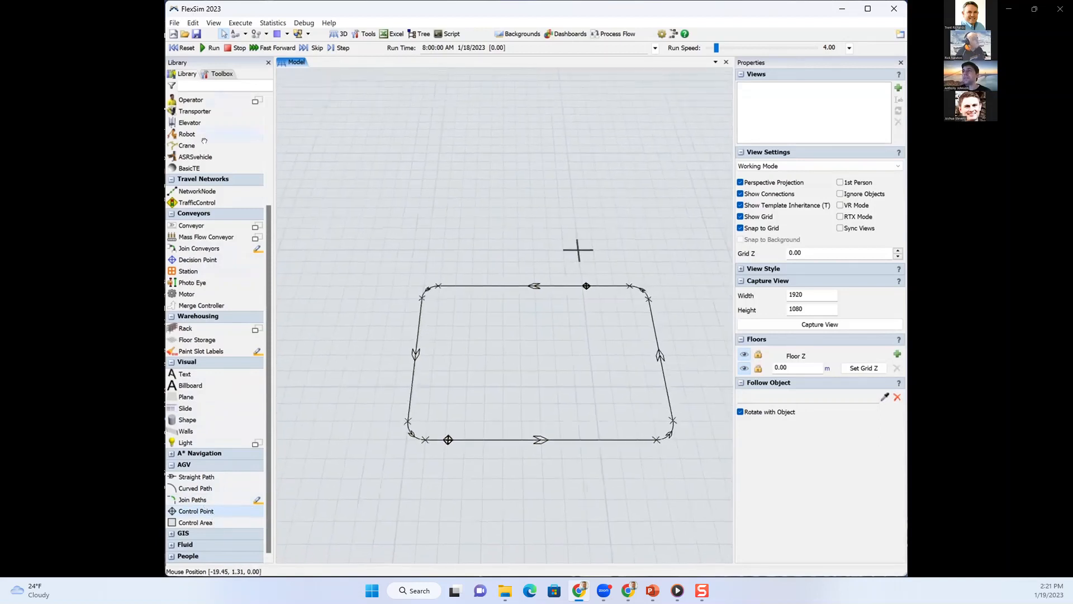
- Place a Source and a Queue in front of the loop's first control point and a Sink behind the back path's control point
scroll(204, 134, "up", 3)
scroll(193, 106, "up", 2)
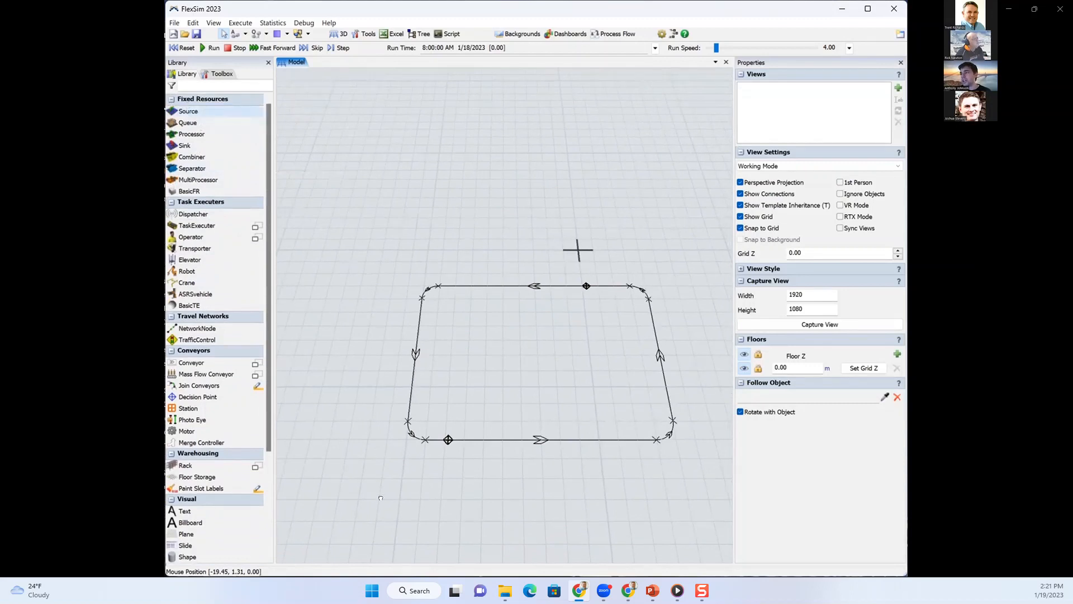
left_click_drag(371, 500, 371, 500)
left_click_drag(188, 123, 295, 251)
left_click_drag(416, 498, 416, 498)
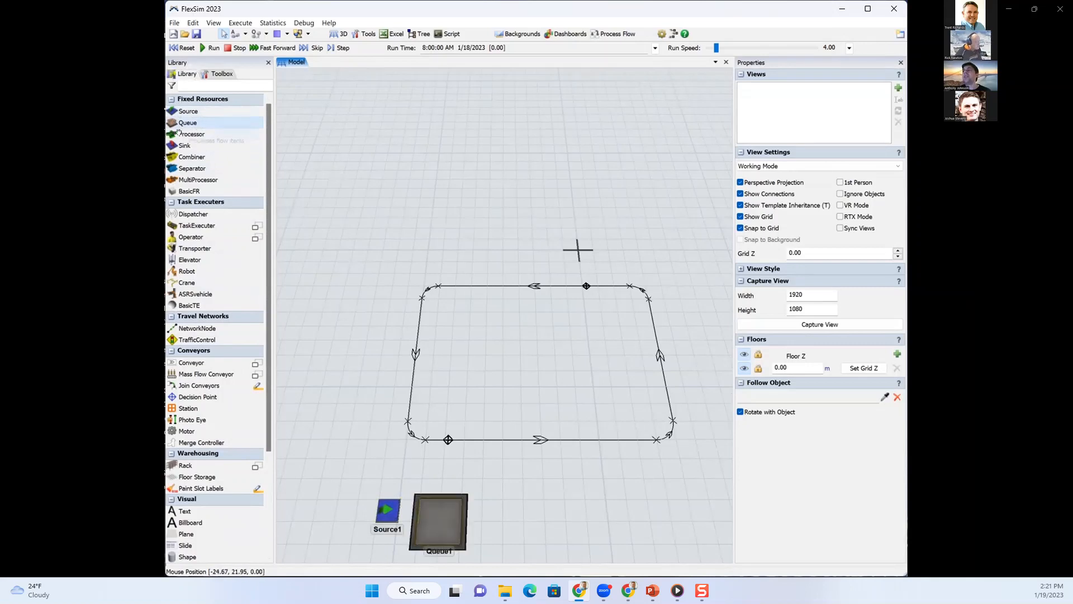
left_click_drag(184, 145, 524, 226)
left_click_drag(598, 251, 598, 251)
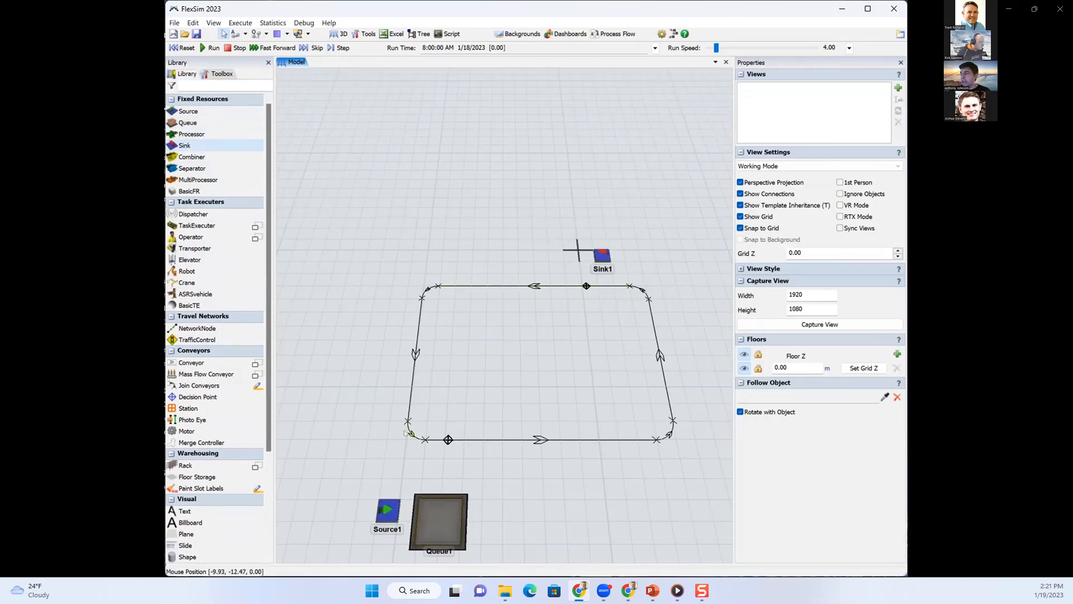
- Connect the Source to the Queue and the Queue to the Sink, and clear the selection
left_click(386, 506)
left_click(426, 508)
left_click(428, 518)
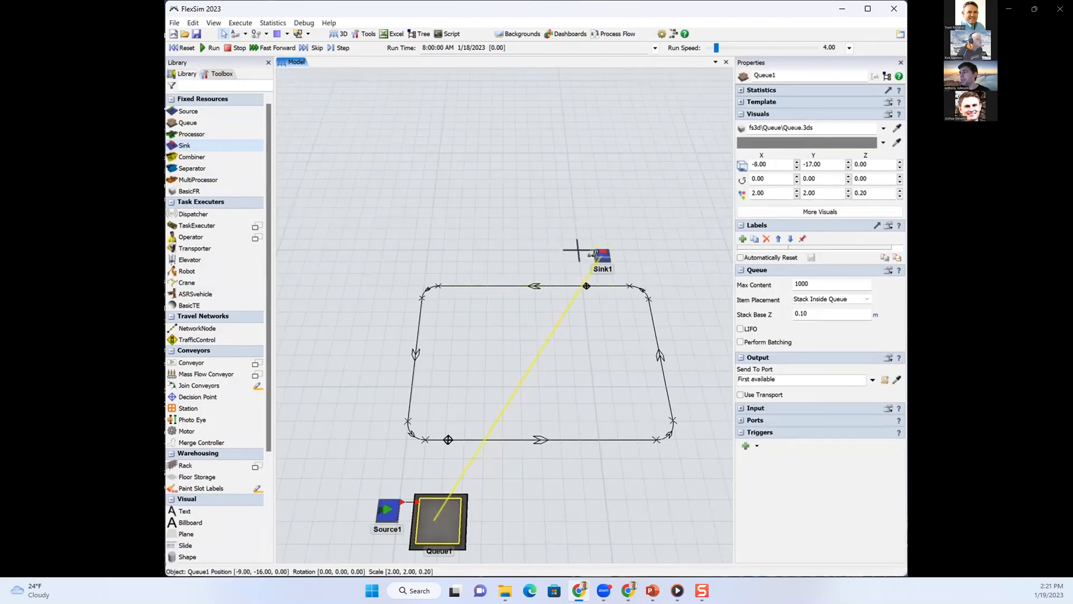
left_click(595, 255)
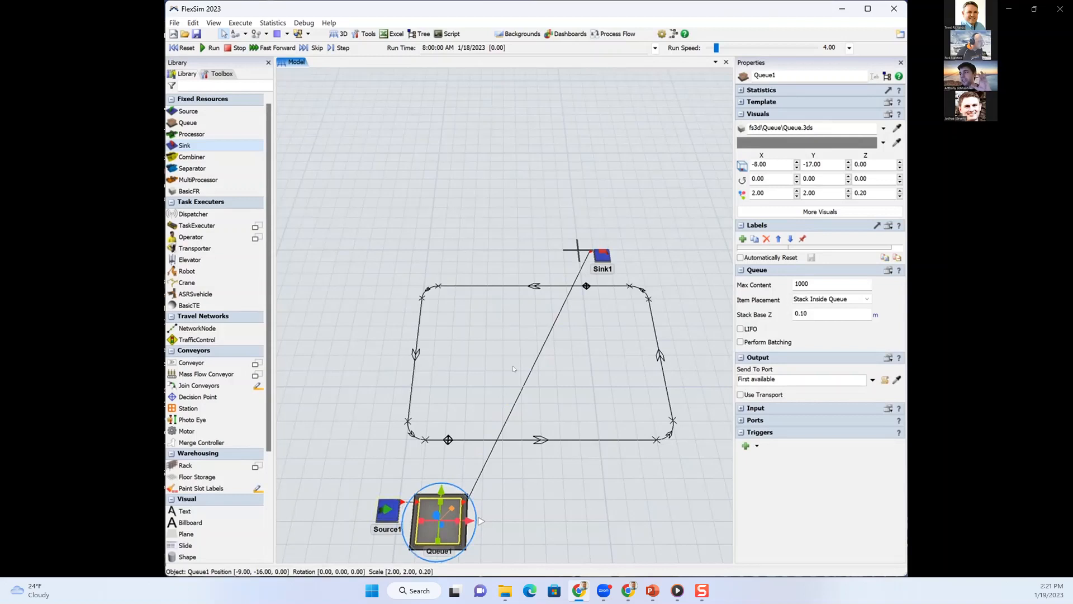
left_click(523, 478)
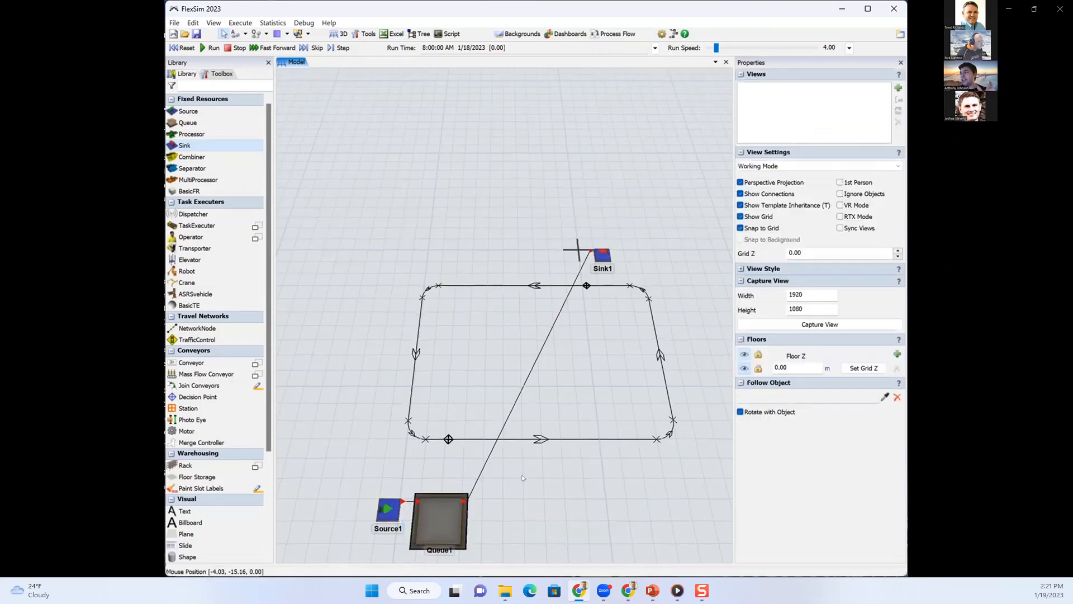
left_click_drag(523, 478, 526, 469)
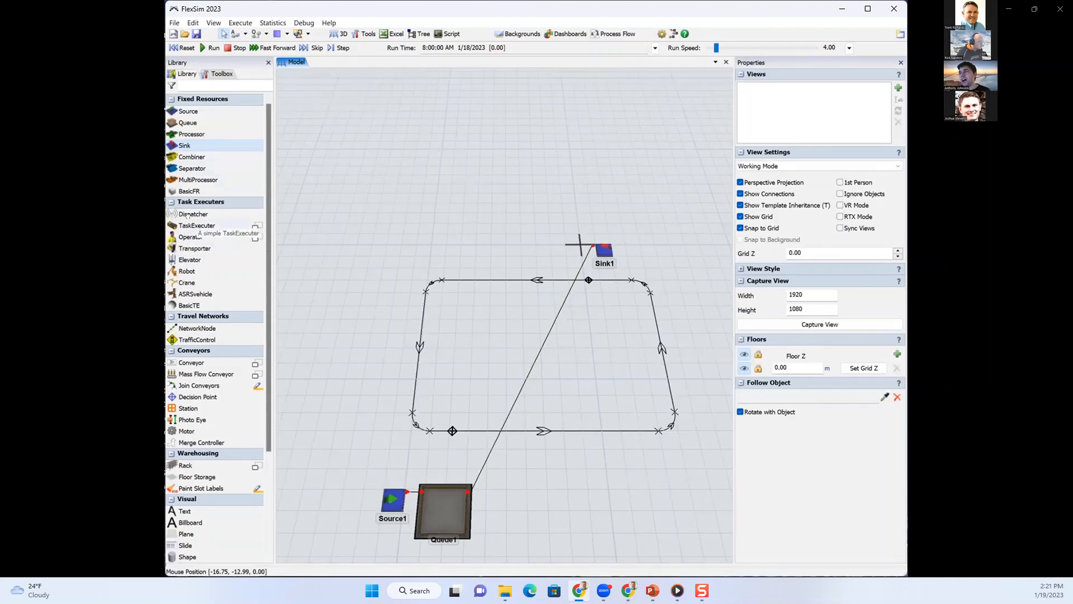
- Place a TaskExecuter near the front path, connect it to the front control point as Traveler AGV, and set it aside outside the loop
left_click_drag(196, 226, 343, 317)
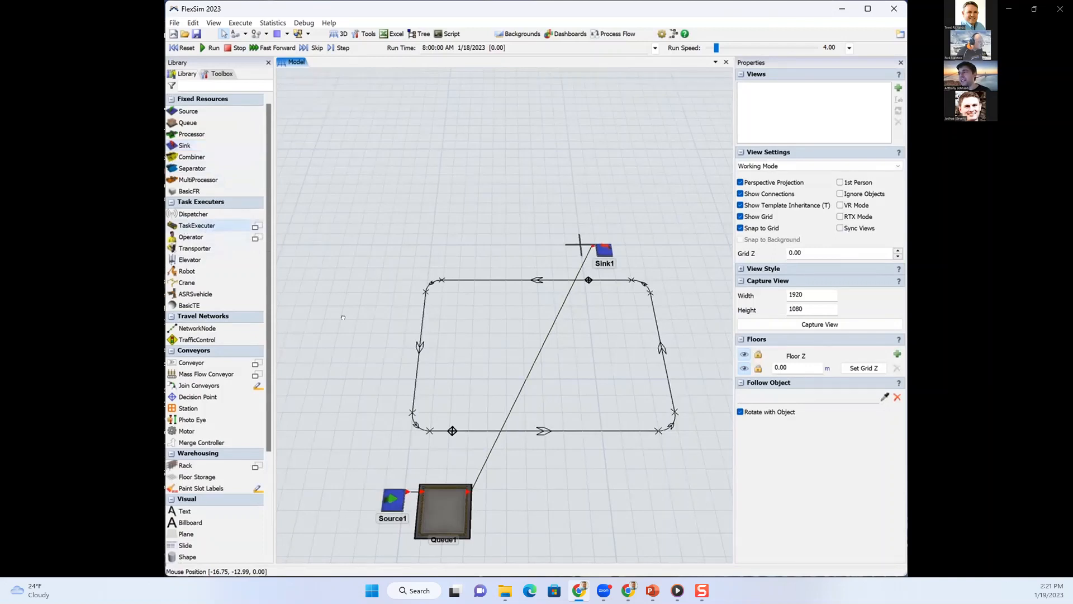
left_click_drag(435, 389, 428, 452)
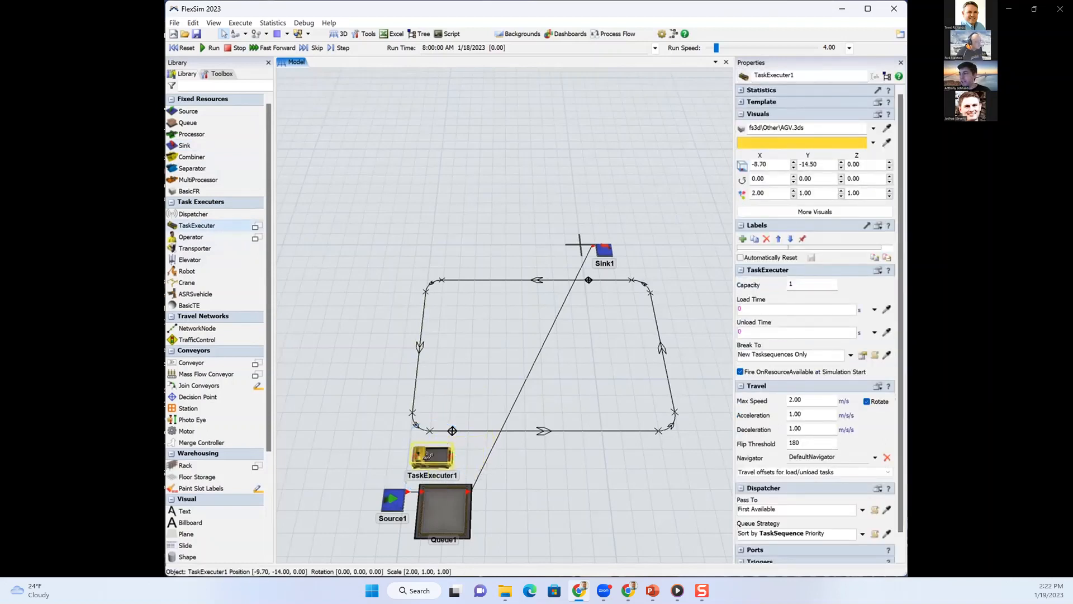
left_click_drag(437, 444, 445, 429)
left_click_drag(445, 428, 452, 430)
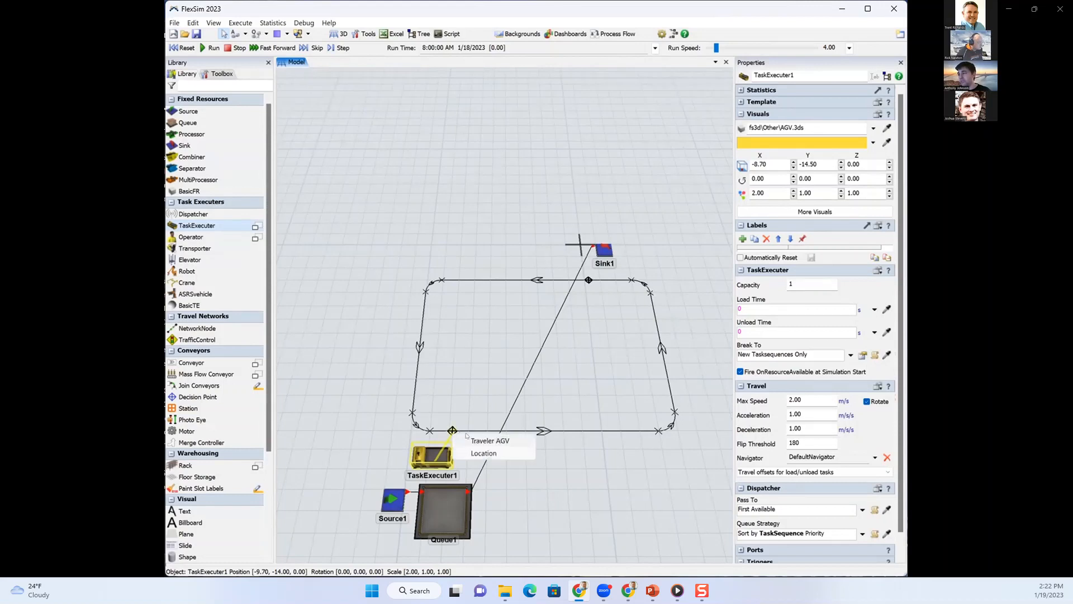
left_click(480, 442)
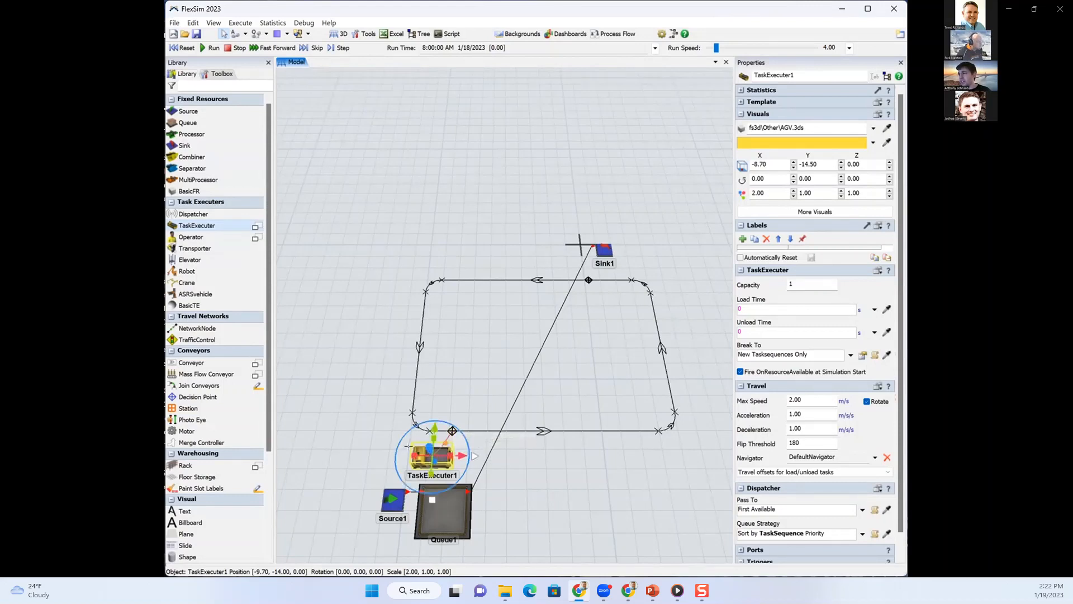
left_click_drag(408, 454, 330, 419)
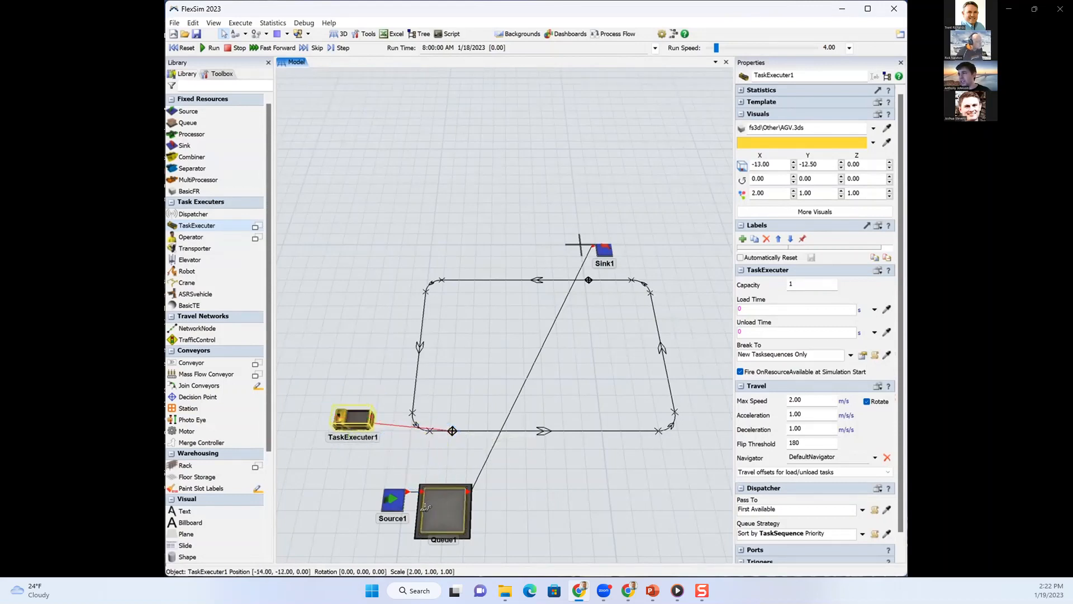
- Connect the Queue to the front path's control point and the back path's control point to the Sink
left_click_drag(434, 507, 445, 428)
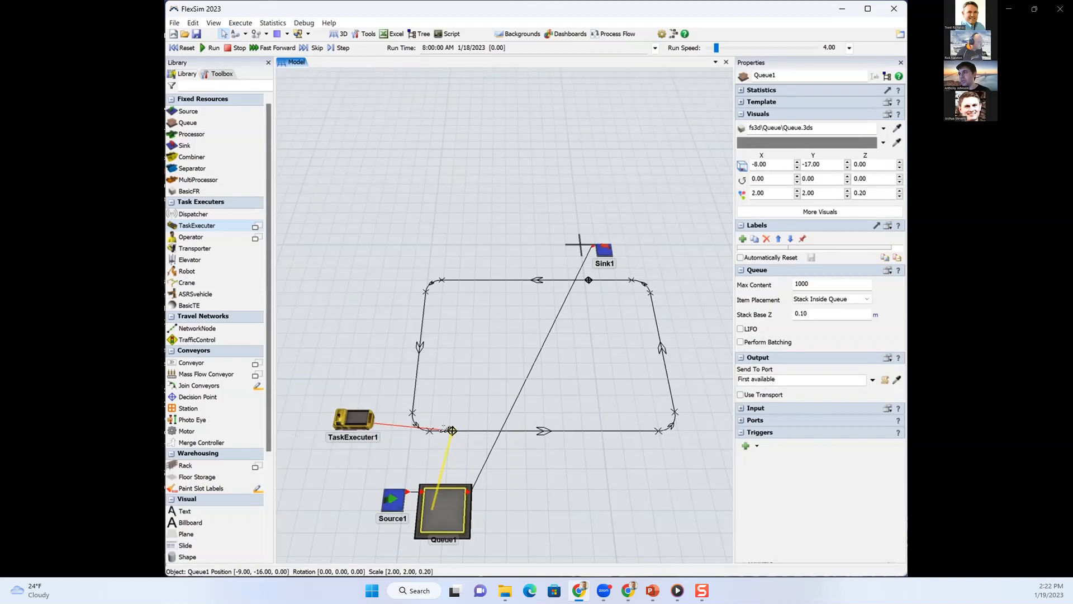
left_click_drag(445, 428, 452, 431)
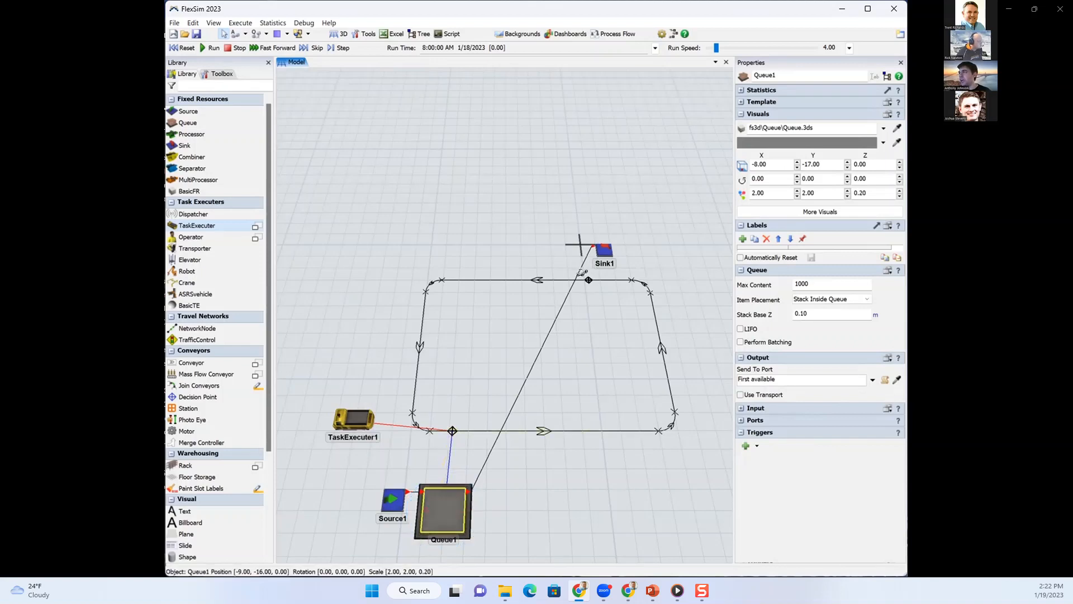
left_click_drag(589, 280, 598, 247)
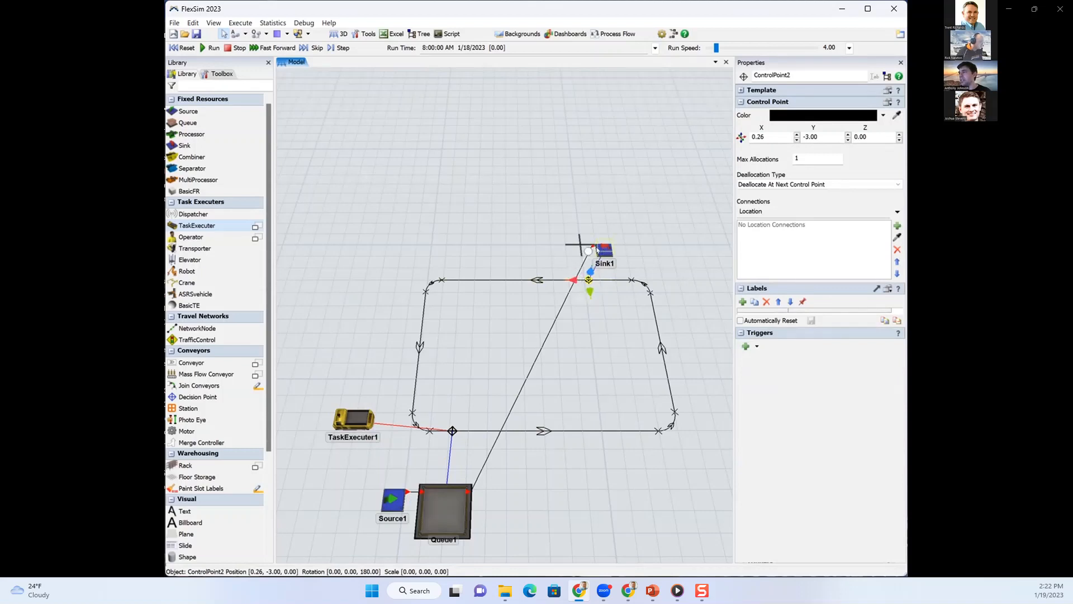
left_click(550, 460)
- Center-connect the Queue to the TaskExecuter and enable Use Transport for the Queue's output
left_click(454, 499)
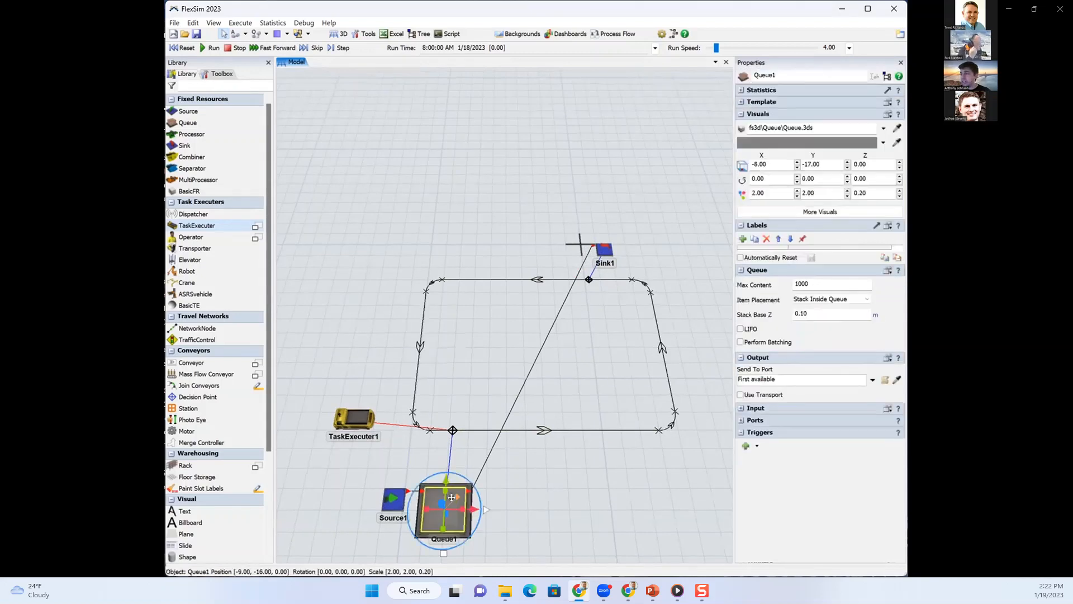
left_click_drag(437, 553, 350, 424)
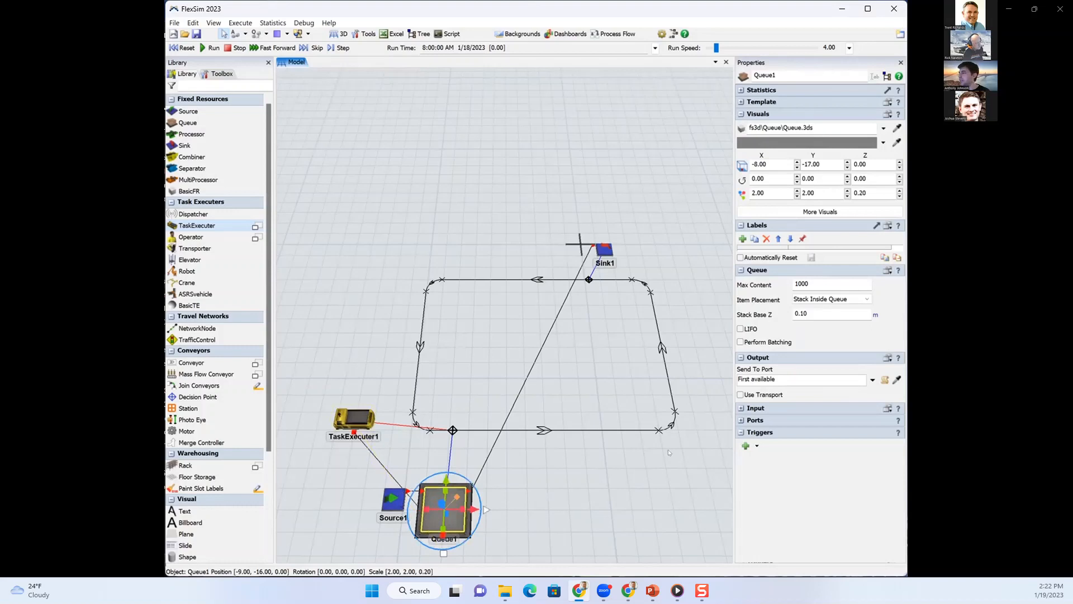
left_click(741, 395)
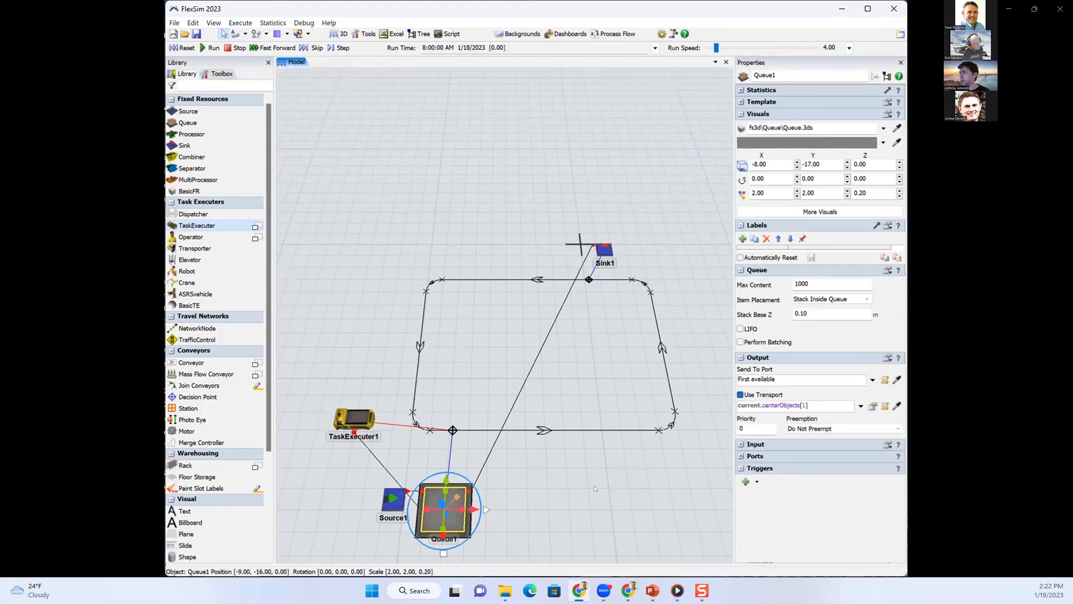
left_click(530, 489)
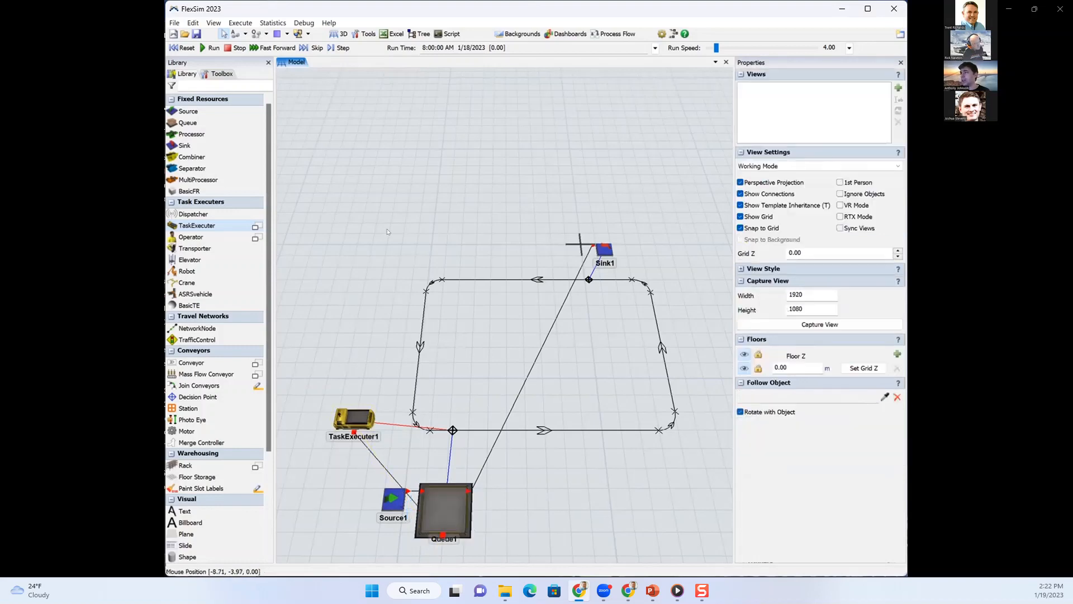
- Reset and run the AGV loop model, raise the run speed to 7.70, and stop and reset it
left_click(185, 48)
left_click(211, 48)
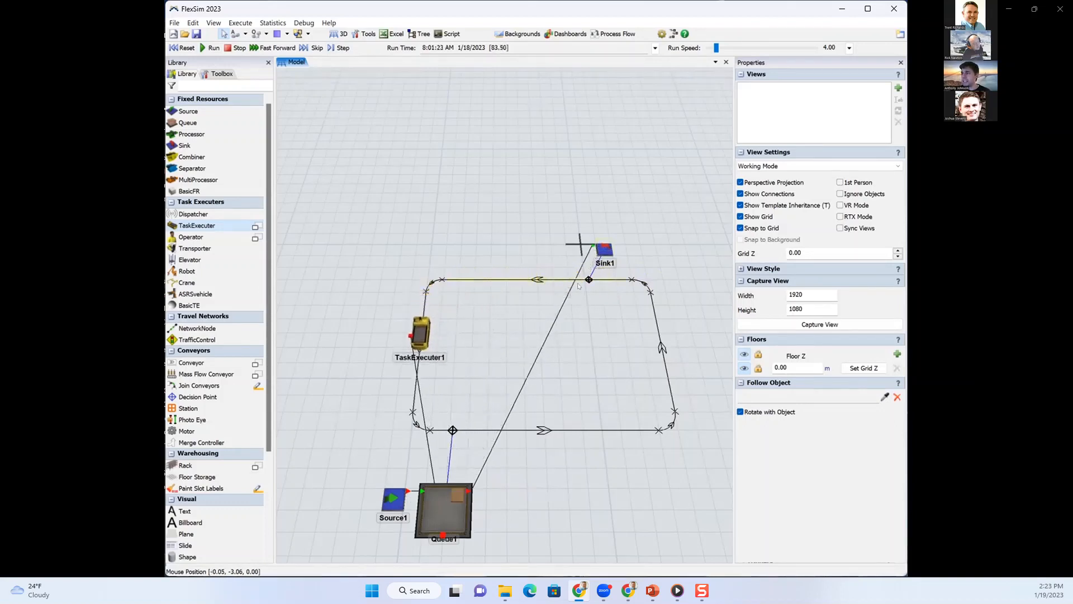
left_click_drag(716, 49, 718, 48)
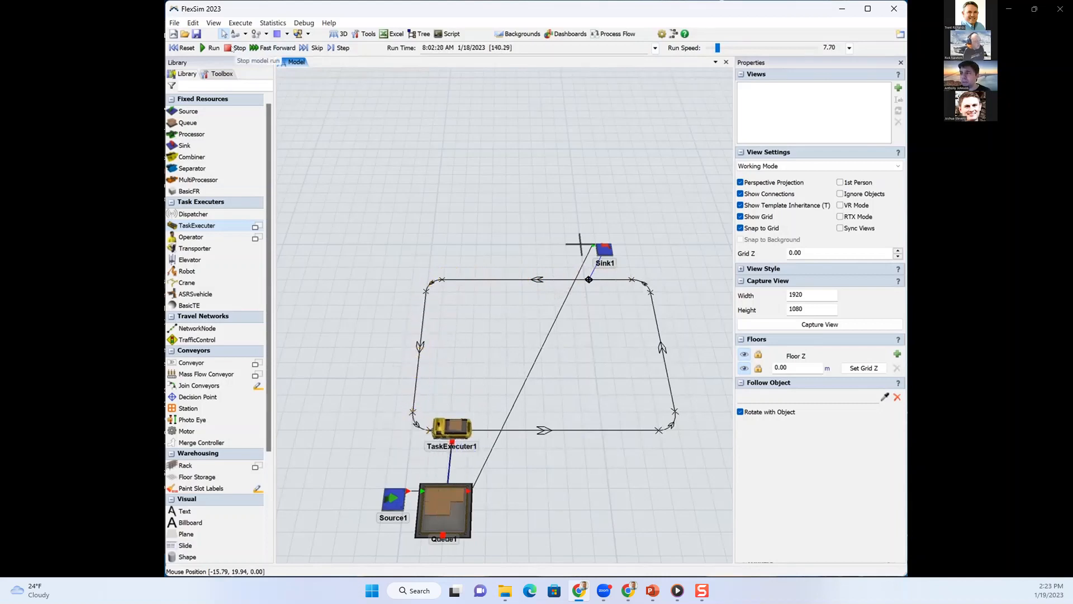
left_click(235, 48)
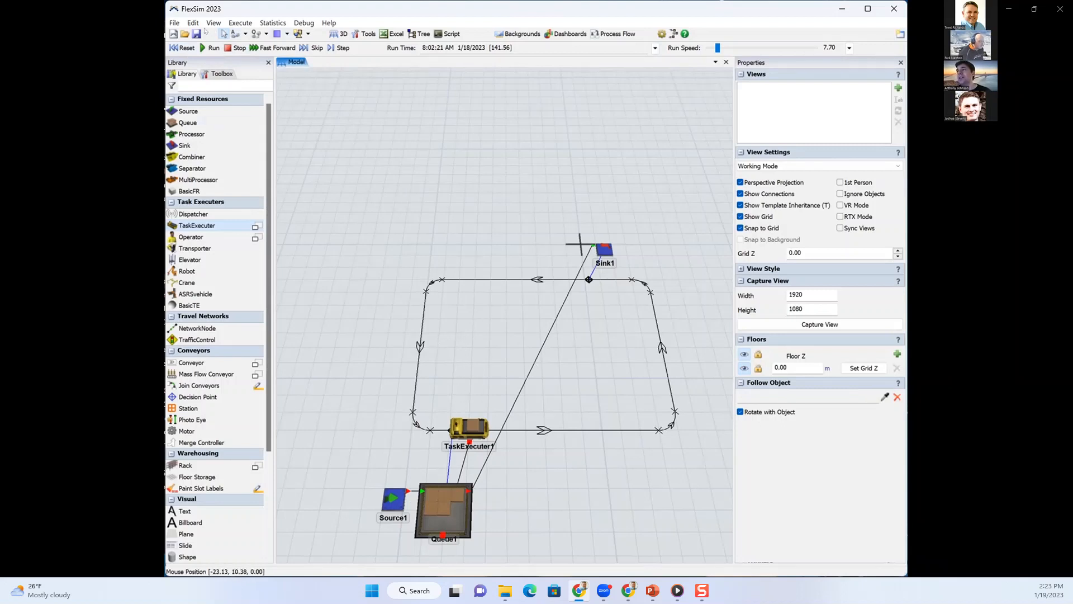
left_click(185, 49)
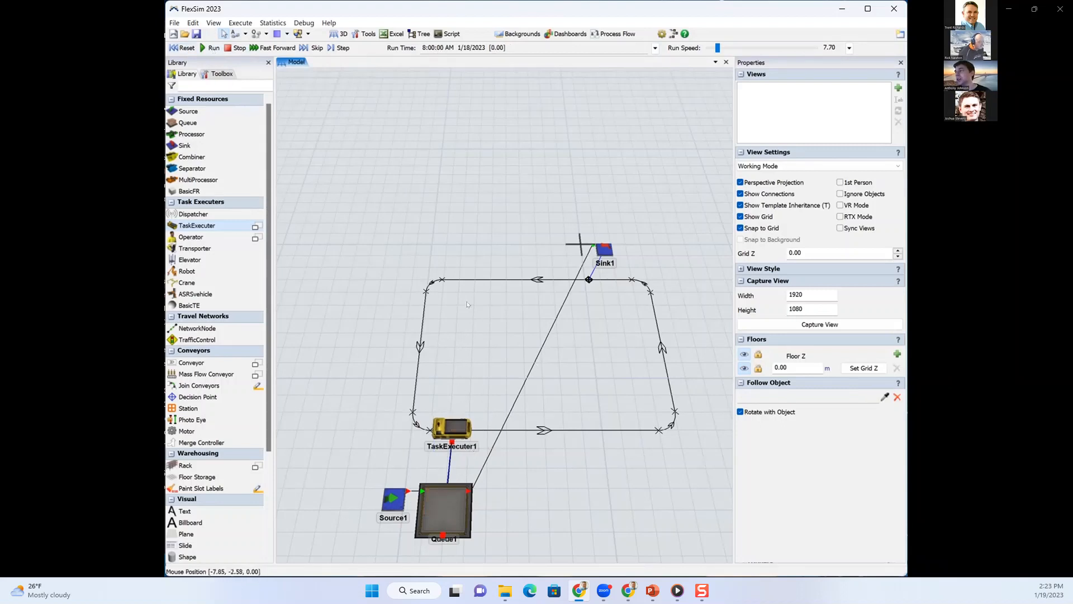
- Enable Attach Loads as Trailer for the DefaultAGV type in the AGV Network properties
left_click(222, 75)
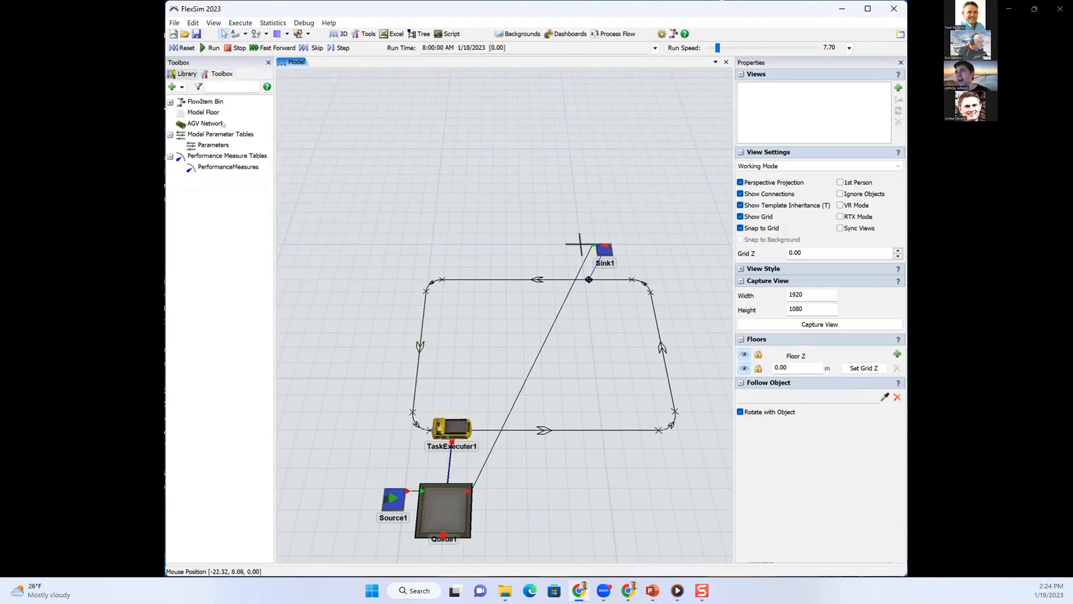
left_click(211, 124)
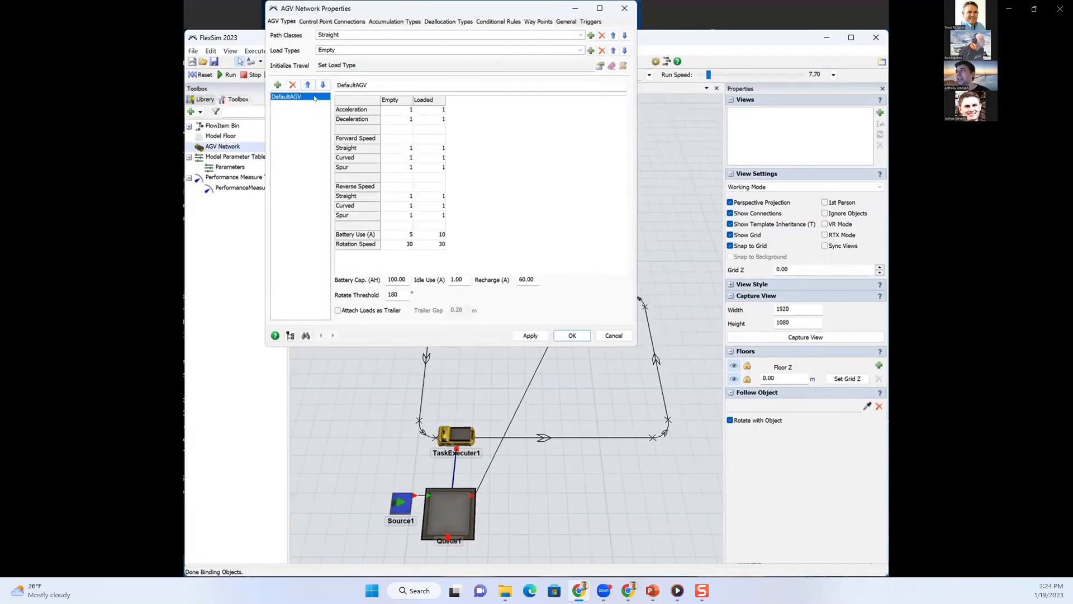
left_click_drag(295, 8, 286, 97)
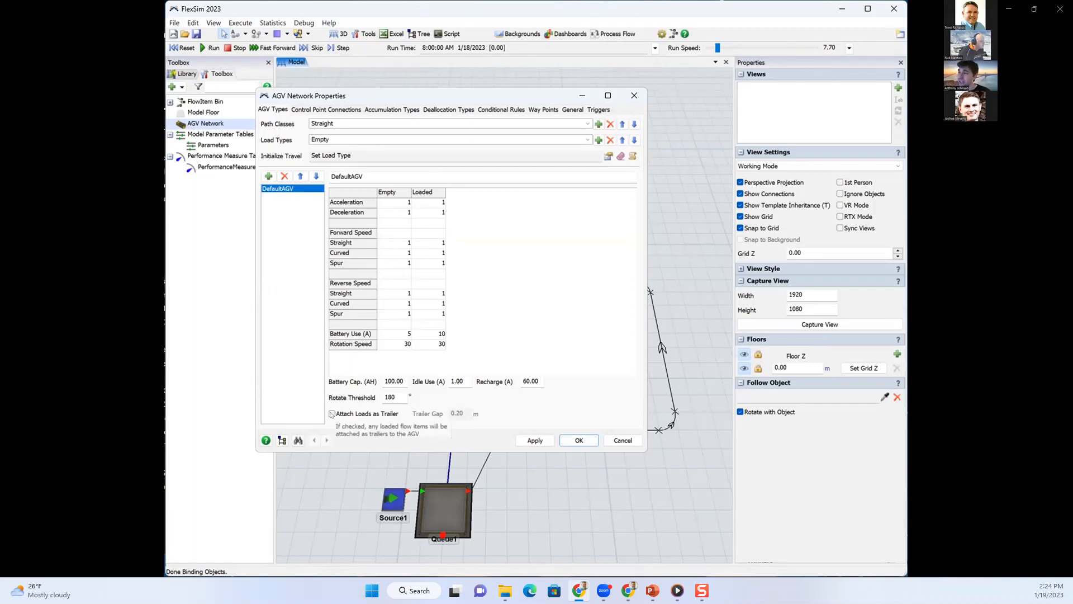
left_click(333, 414)
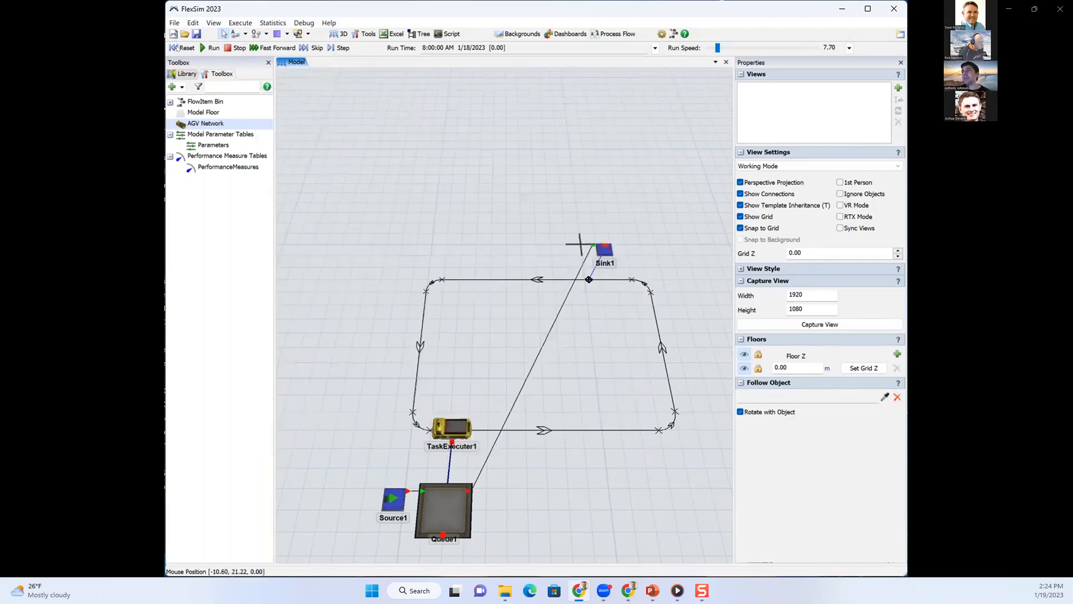
- Run the model with trailer loads, slow it to 0.0261, raise the speed to 2.55, and stop and reset it
left_click(204, 48)
left_click_drag(717, 48, 708, 48)
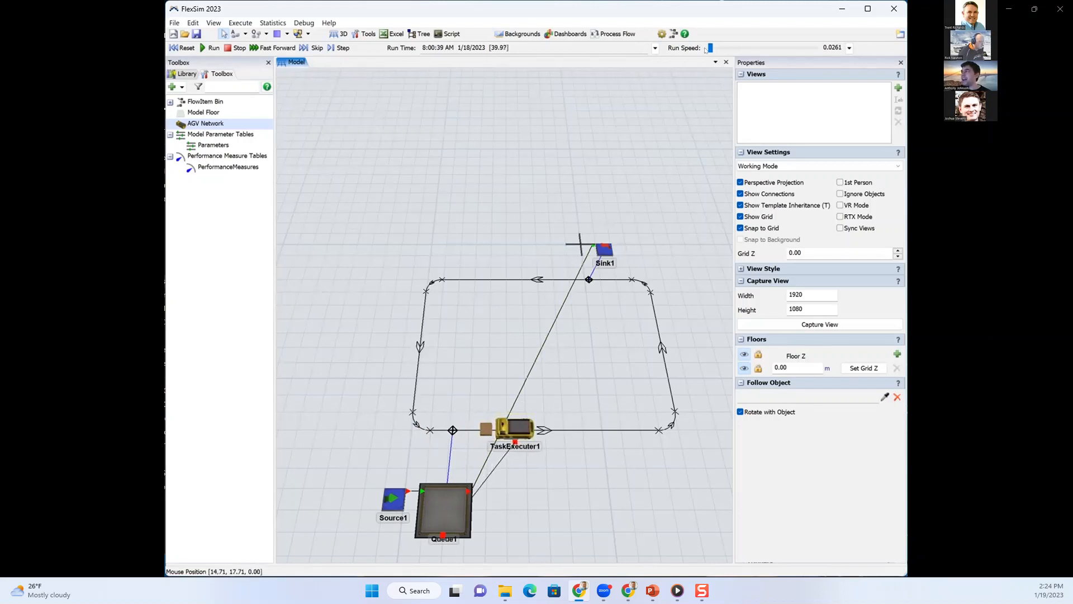
left_click_drag(708, 49, 714, 49)
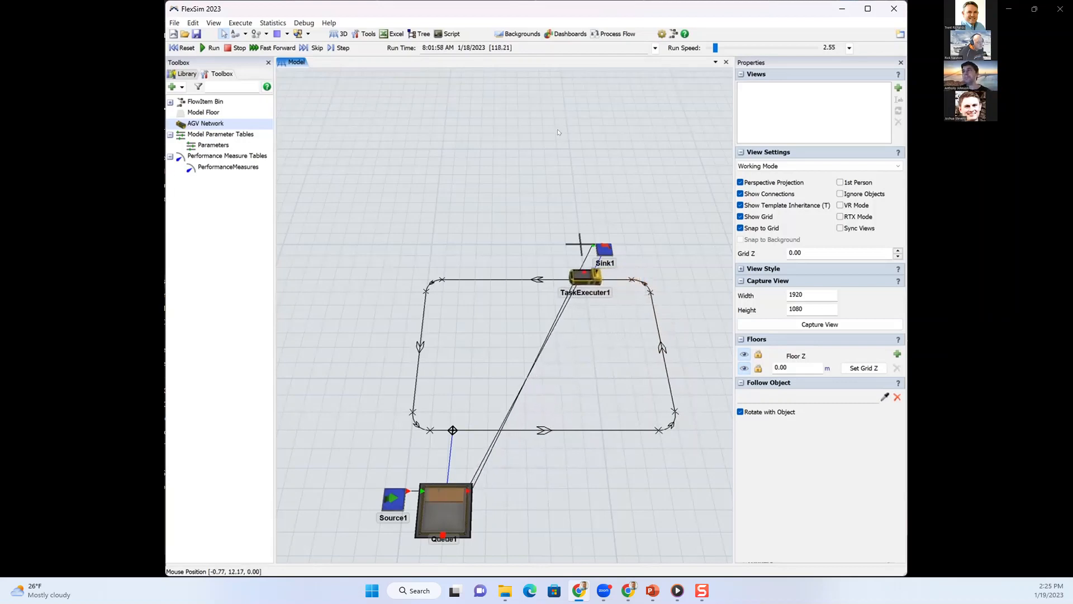
left_click(228, 48)
left_click(176, 49)
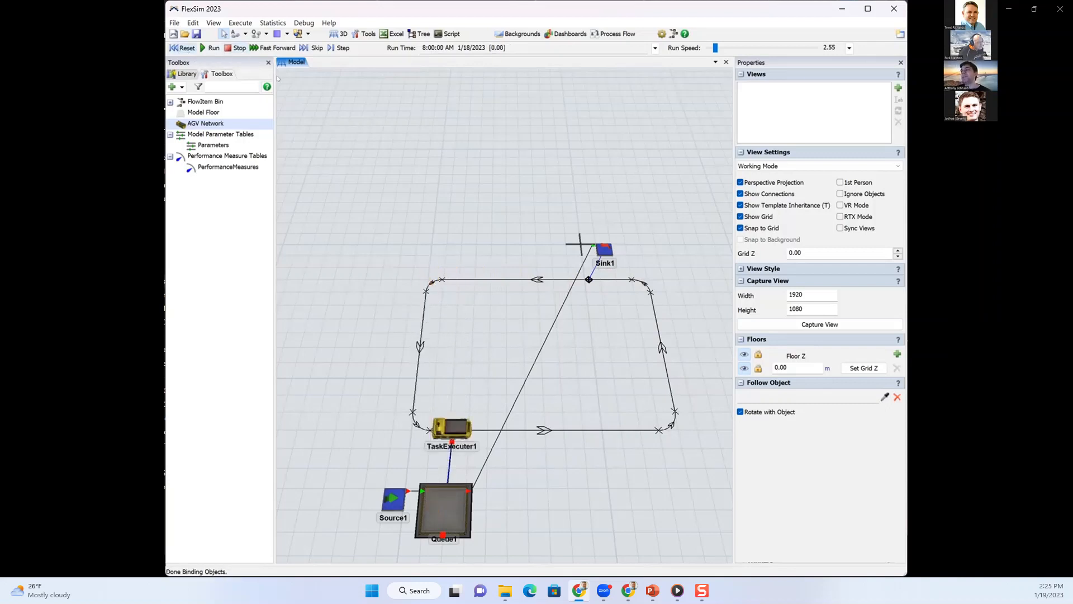
- Open the HumpYardSample.fsm model from the FlexSim 2023 Projects folder without saving the AGV loop model
left_click_drag(491, 208, 459, 205)
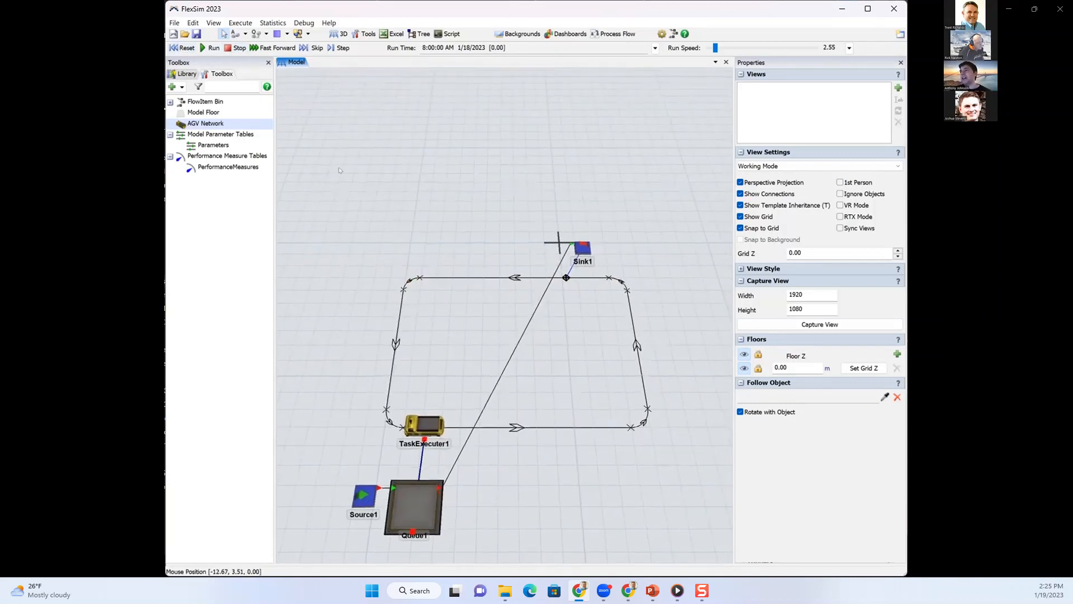
left_click(187, 73)
left_click_drag(534, 214, 482, 195)
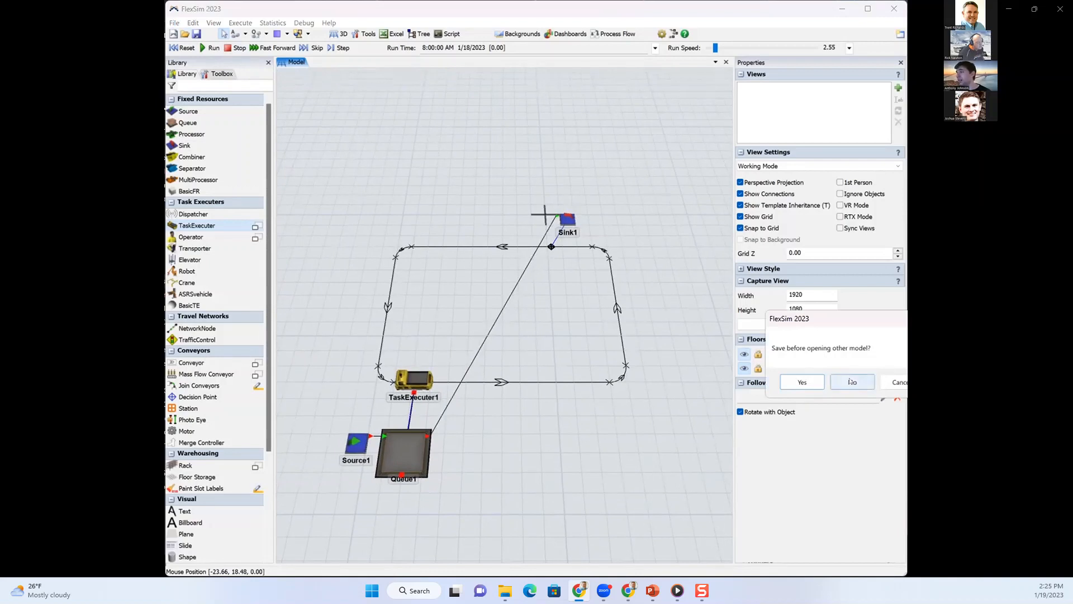
left_click(851, 381)
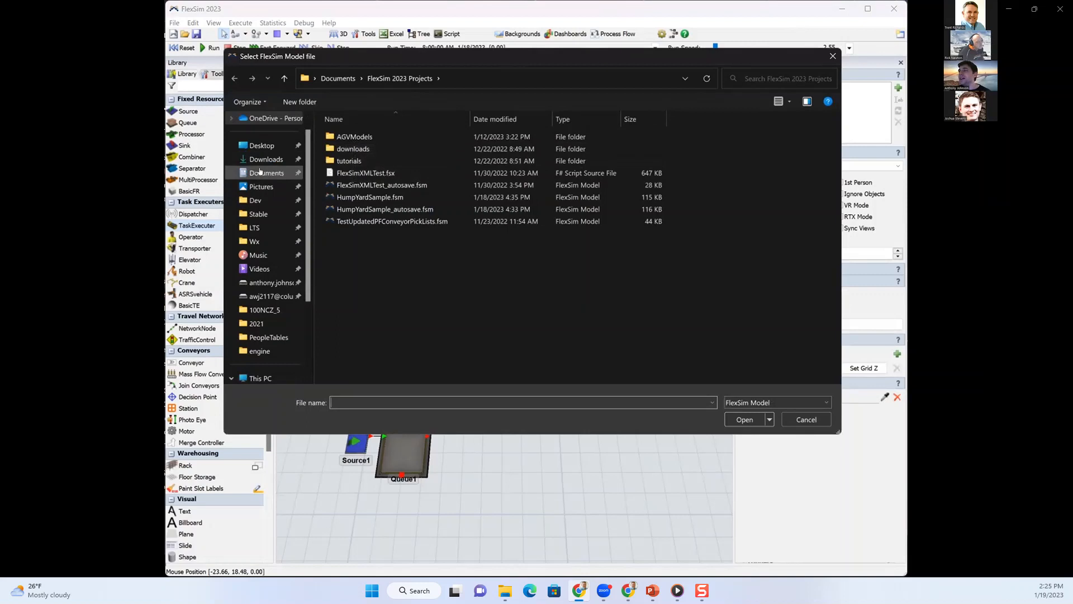
left_click(260, 172)
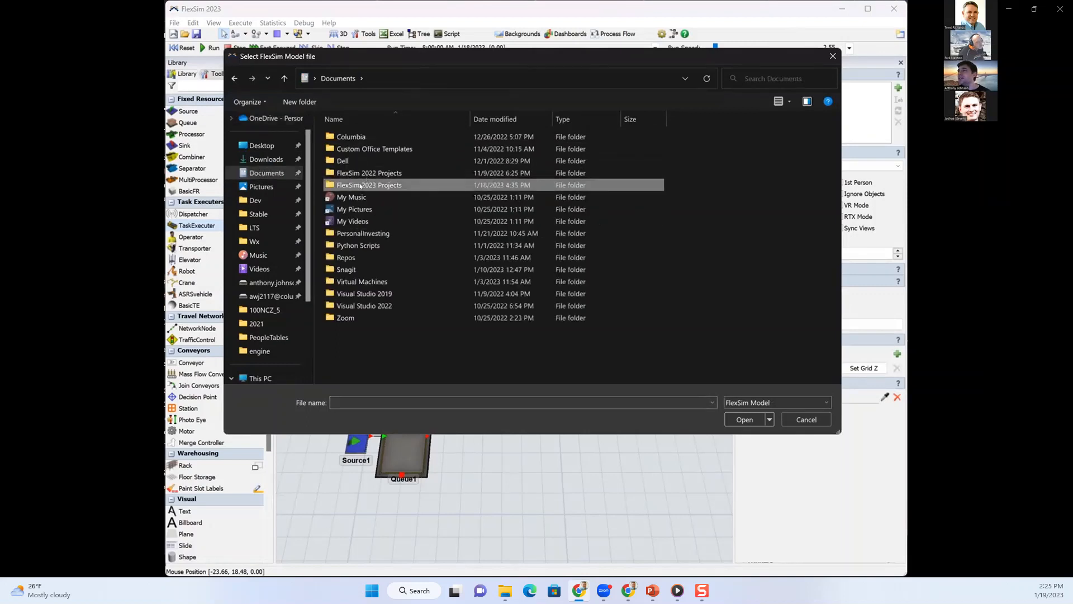
double_click(347, 181)
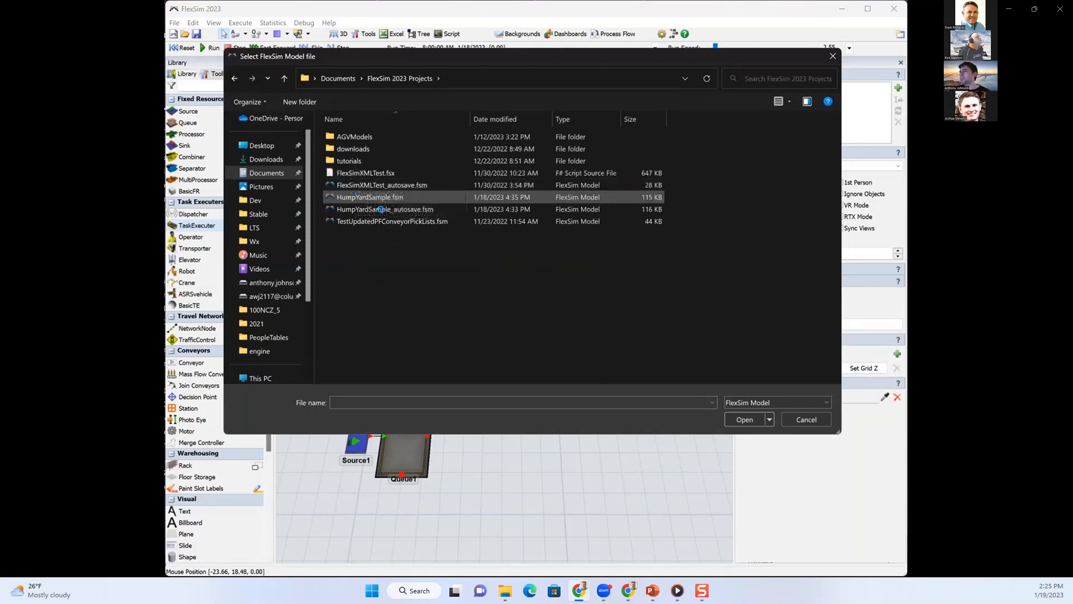
double_click(354, 197)
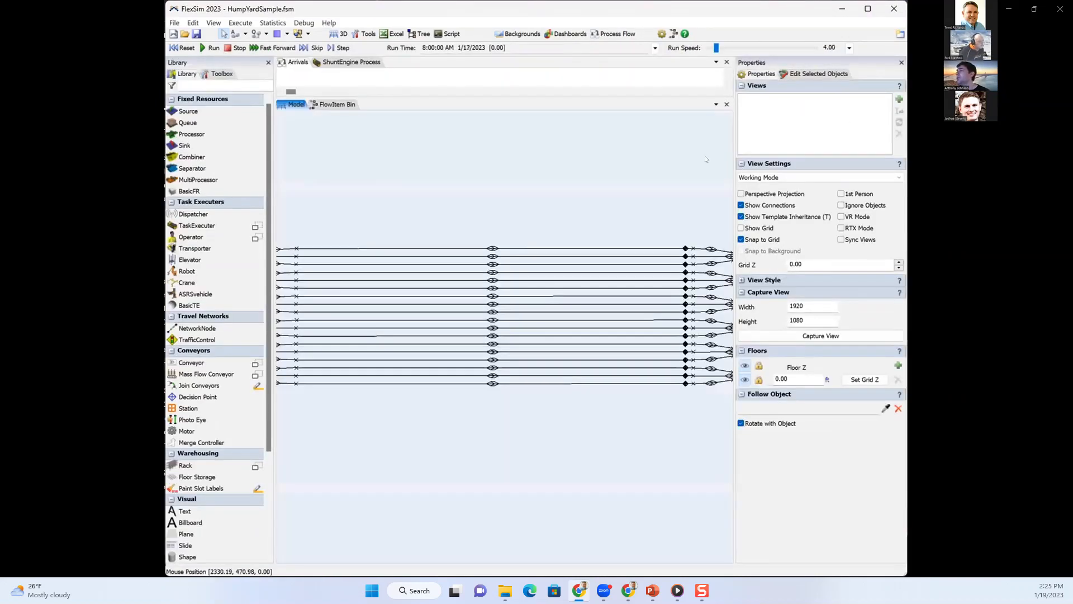
- Examine the hump yard's track layout, following both parallel track groups and the single-track junction between them up close at an angle
scroll(496, 423, "down", 5)
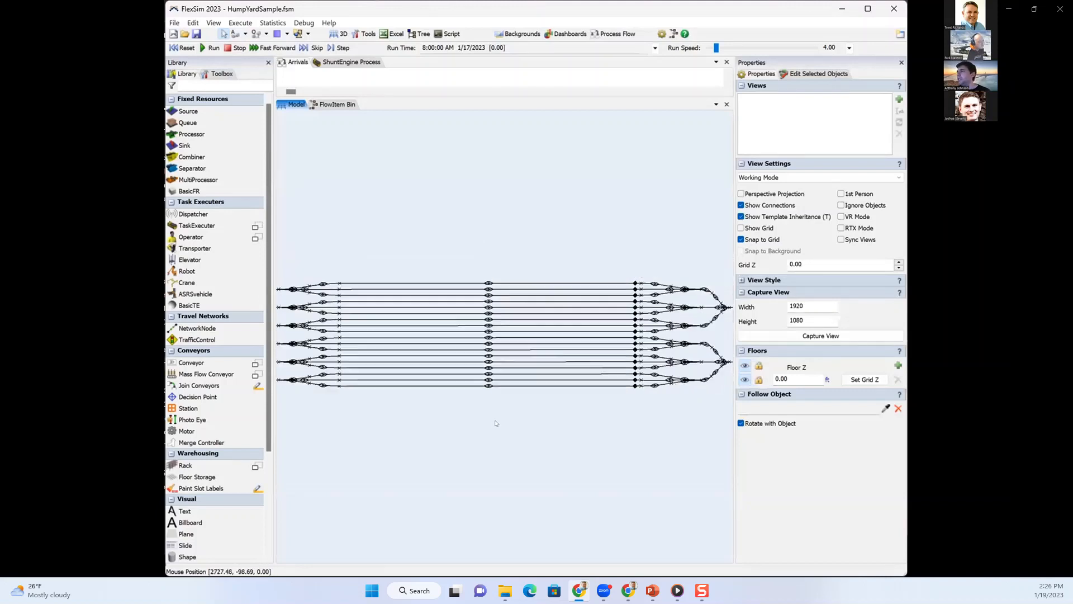
left_click_drag(514, 435, 690, 427)
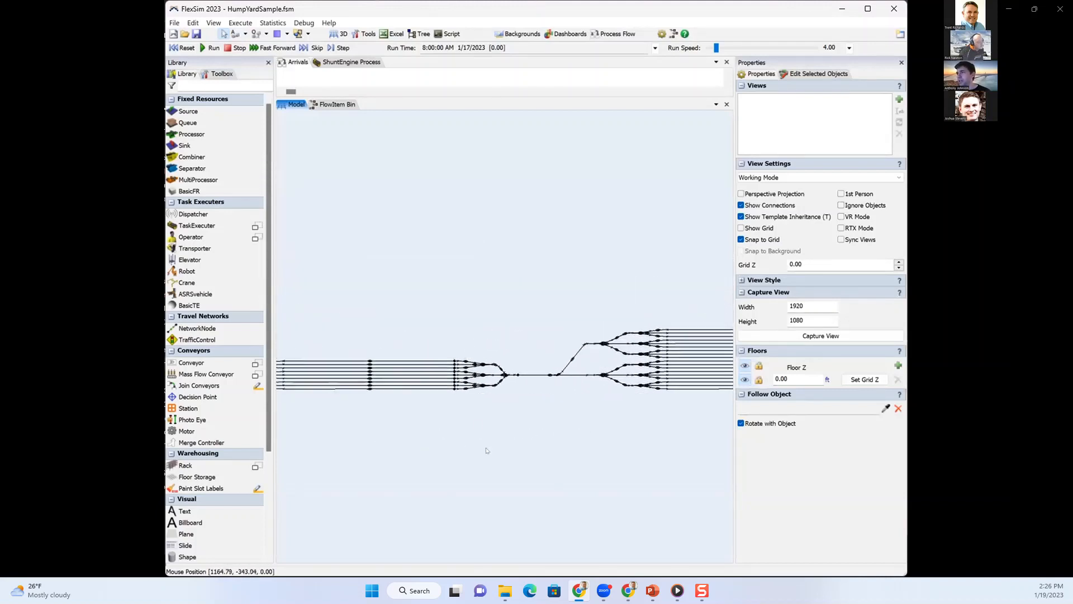
left_click_drag(486, 451, 594, 455)
scroll(504, 451, "down", 2)
scroll(532, 469, "down", 1)
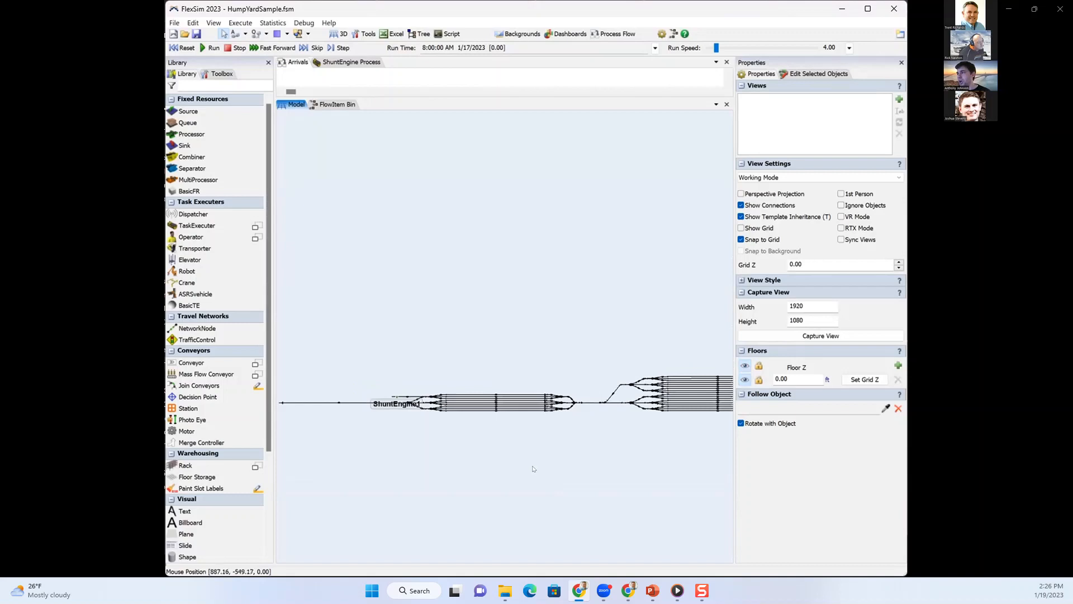
left_click_drag(549, 469, 485, 394)
scroll(423, 388, "up", 3)
left_click_drag(413, 384, 462, 445)
left_click_drag(617, 444, 450, 424)
right_click_drag(604, 432, 429, 416)
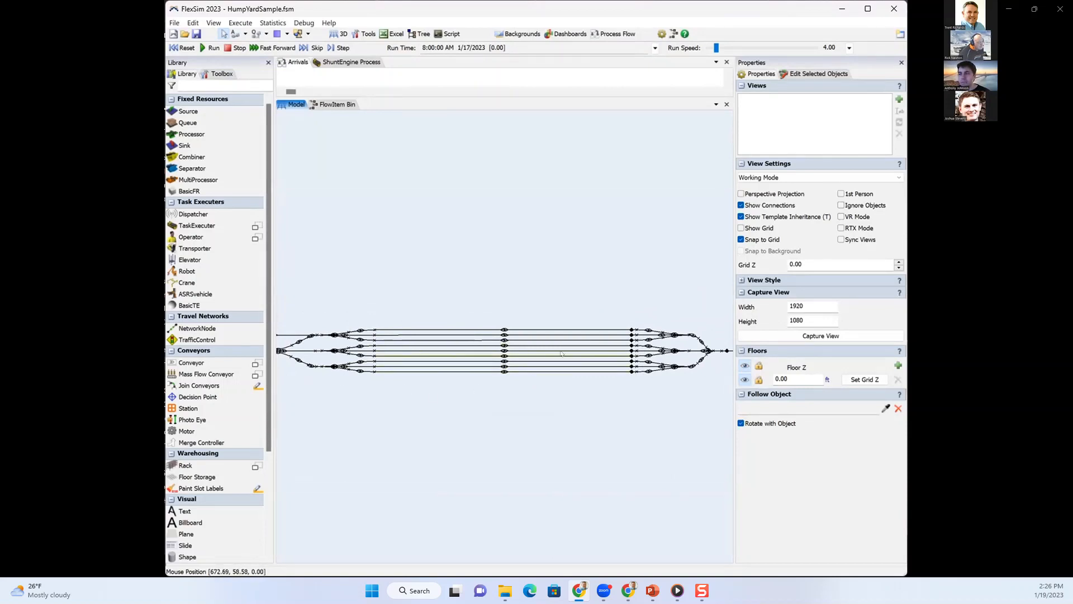
left_click_drag(576, 413, 471, 421)
left_click_drag(604, 441, 413, 443)
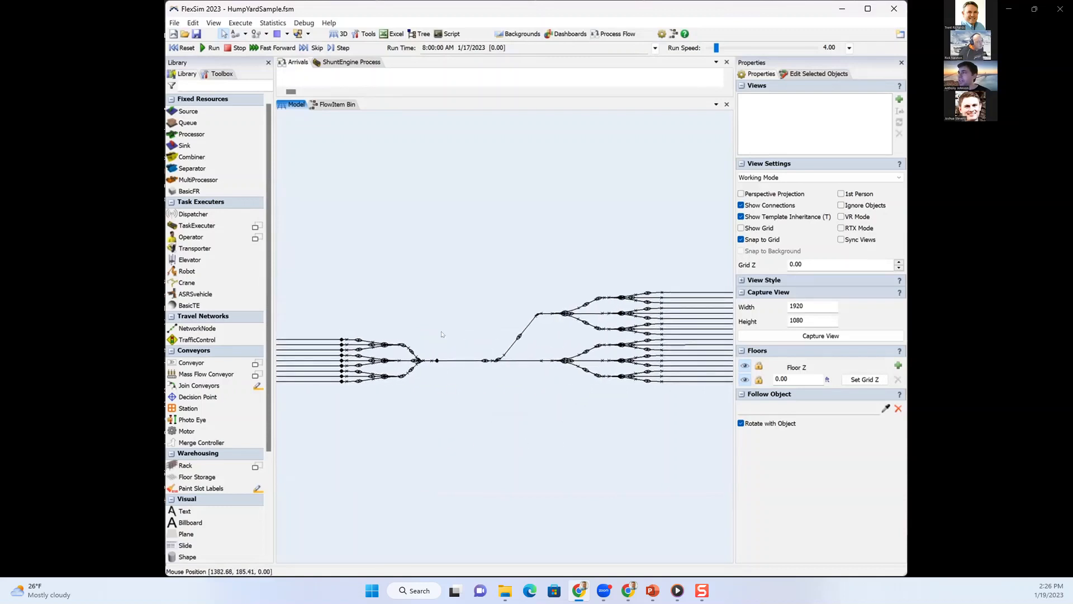
right_click_drag(505, 388, 516, 448)
scroll(451, 390, "up", 5)
right_click_drag(450, 390, 419, 450)
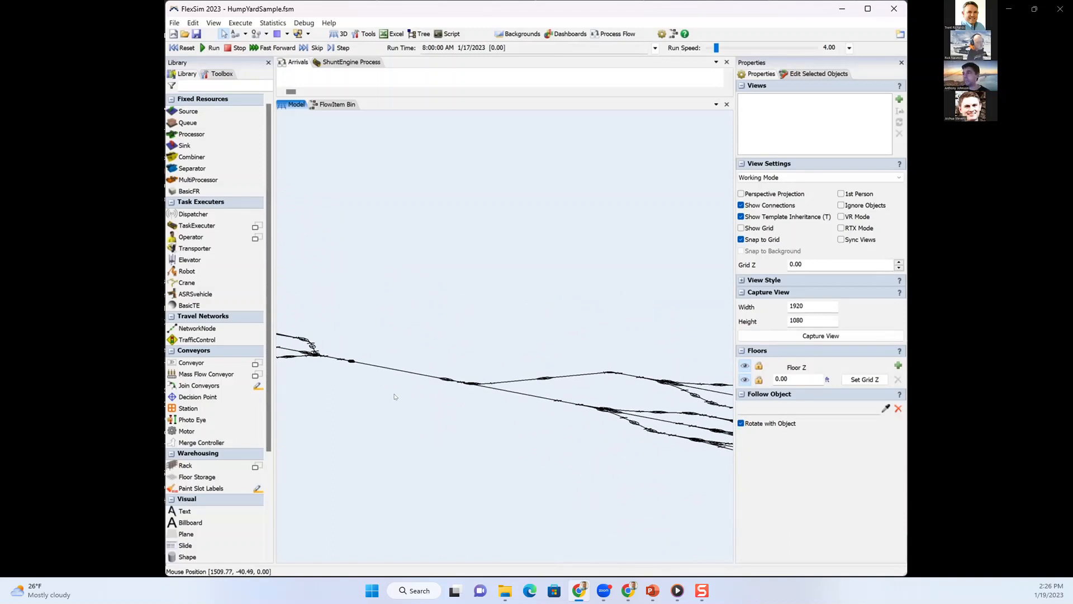
- Follow the track layout from the single-track junction through the large parallel track group to the far group of parallel tracks
scroll(431, 426, "up", 5)
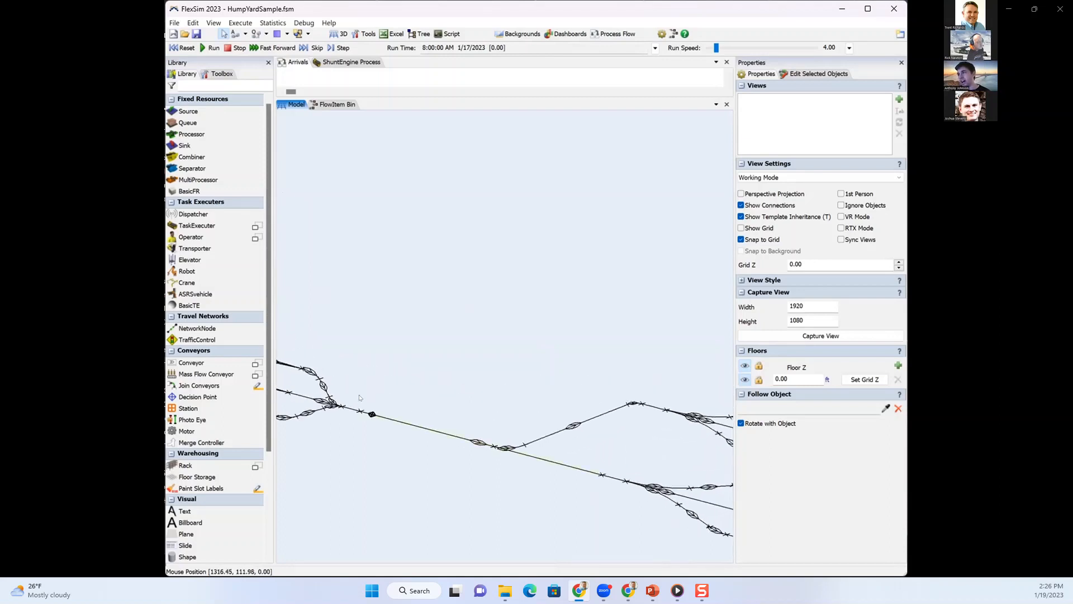
left_click_drag(434, 397, 386, 370)
scroll(388, 371, "down", 3)
left_click_drag(449, 449, 376, 414)
scroll(376, 414, "down", 5)
right_click_drag(431, 451, 450, 470)
left_click_drag(475, 475, 324, 464)
left_click_drag(534, 472, 476, 467)
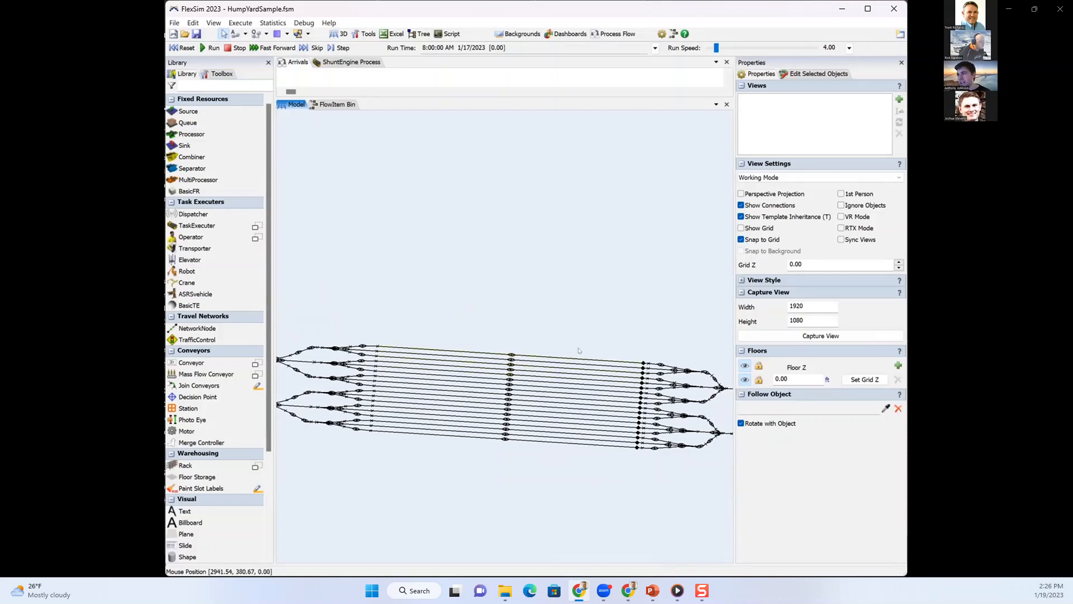
left_click_drag(589, 343, 380, 310)
left_click_drag(604, 324, 379, 314)
left_click_drag(639, 399, 572, 383)
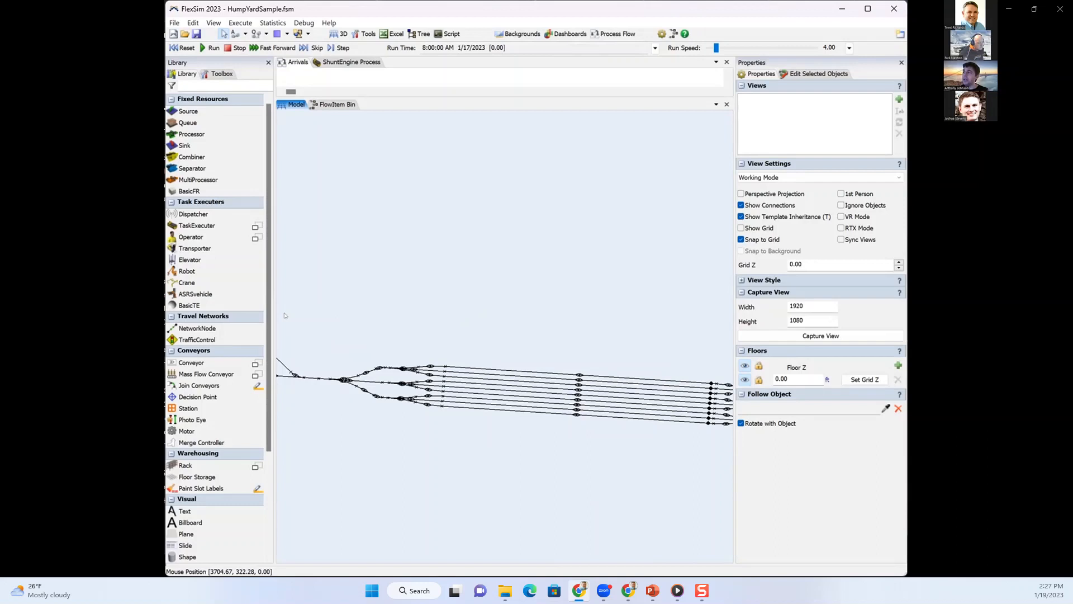
- Return to the yard entrance near ShuntEngine1, reset the model, and run it briefly until the Engine1 train is on the entry track
left_click_drag(304, 432, 507, 453)
left_click_drag(332, 451, 532, 471)
left_click_drag(349, 468, 550, 480)
left_click_drag(391, 479, 547, 482)
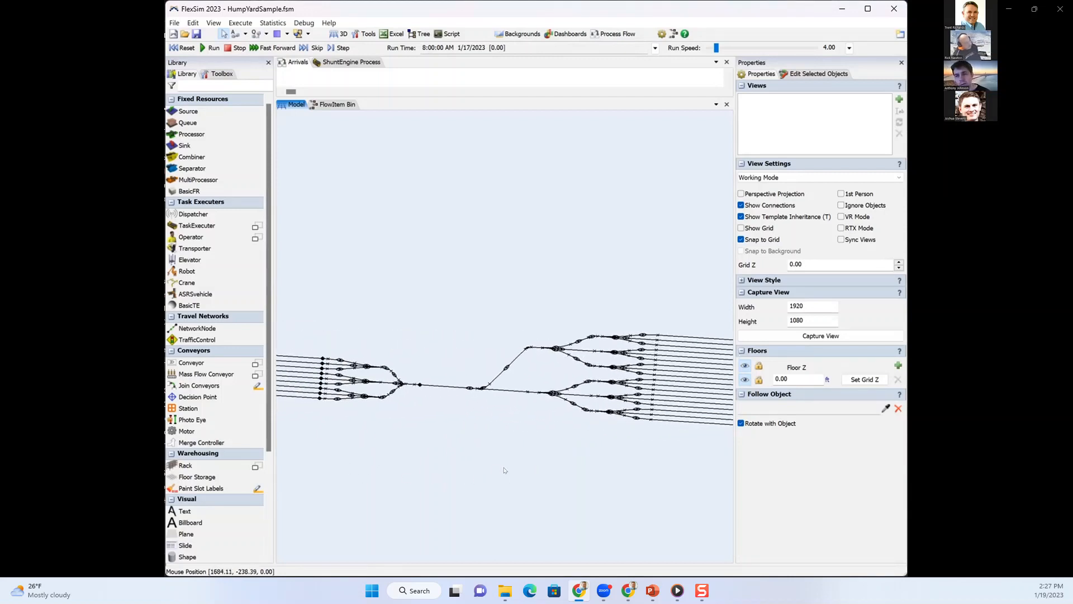
left_click_drag(496, 477, 541, 471)
left_click_drag(462, 486, 506, 487)
left_click_drag(415, 482, 515, 478)
left_click_drag(421, 470, 514, 461)
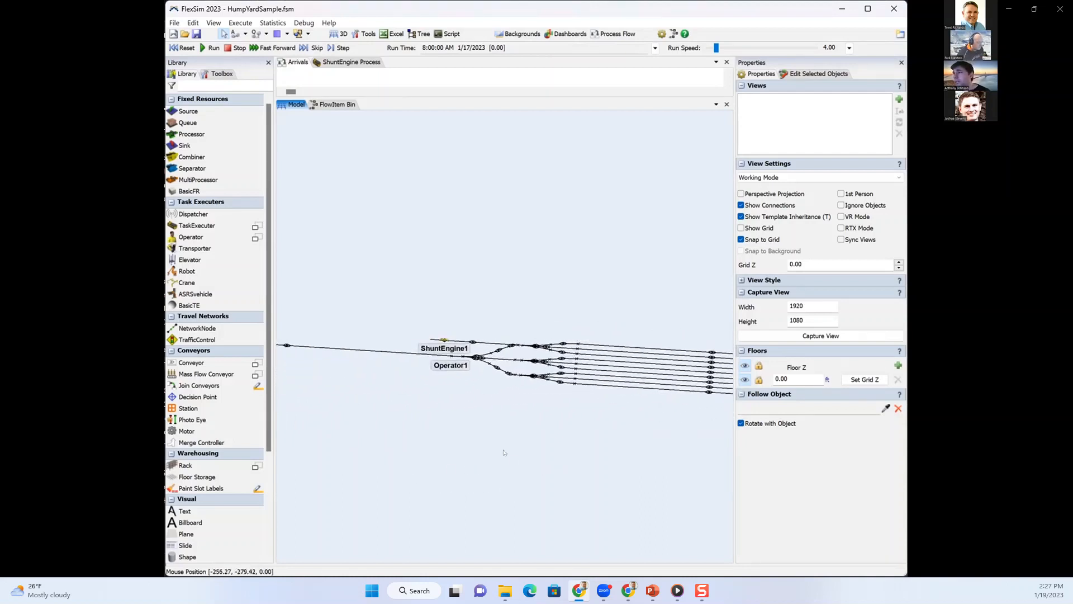
left_click(178, 48)
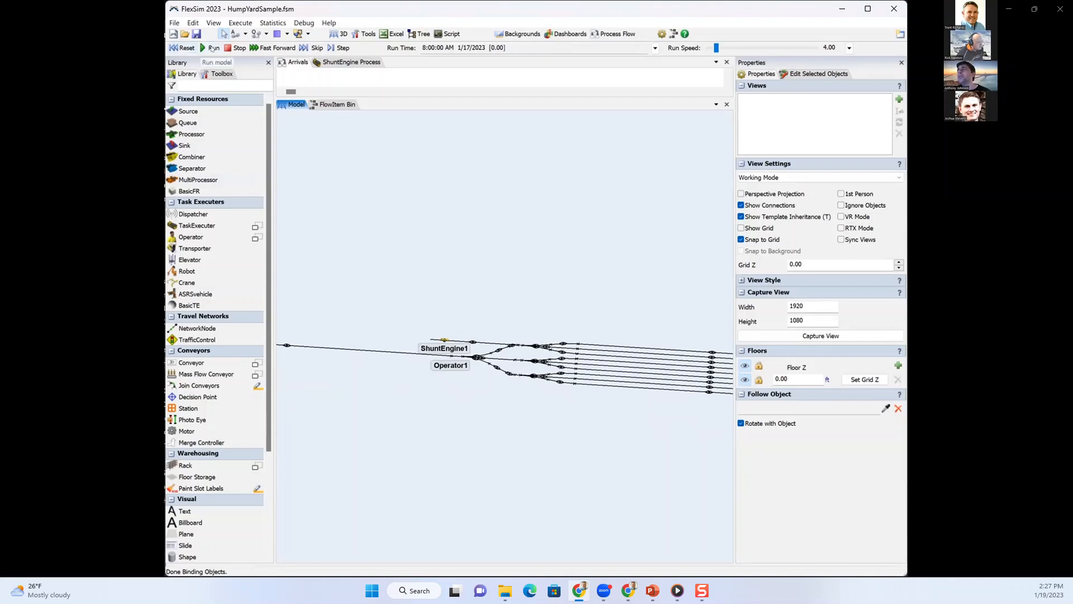
left_click(213, 48)
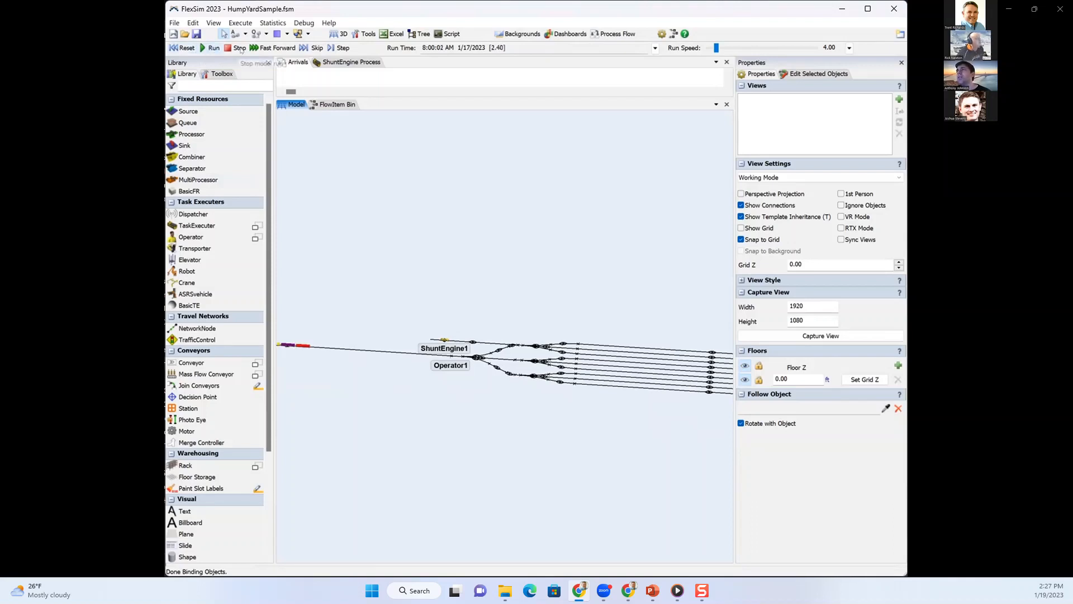
left_click_drag(415, 456, 594, 459)
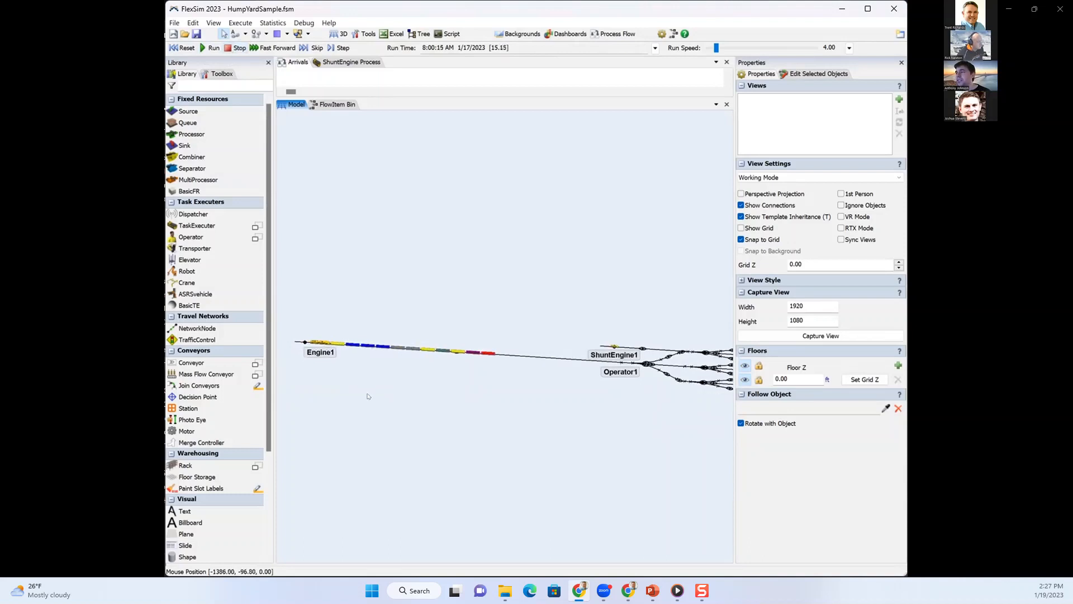
- Examine the train of coloured cars coupled to Engine1 on the entry track, from the engine to the last car
scroll(411, 422, "up", 5)
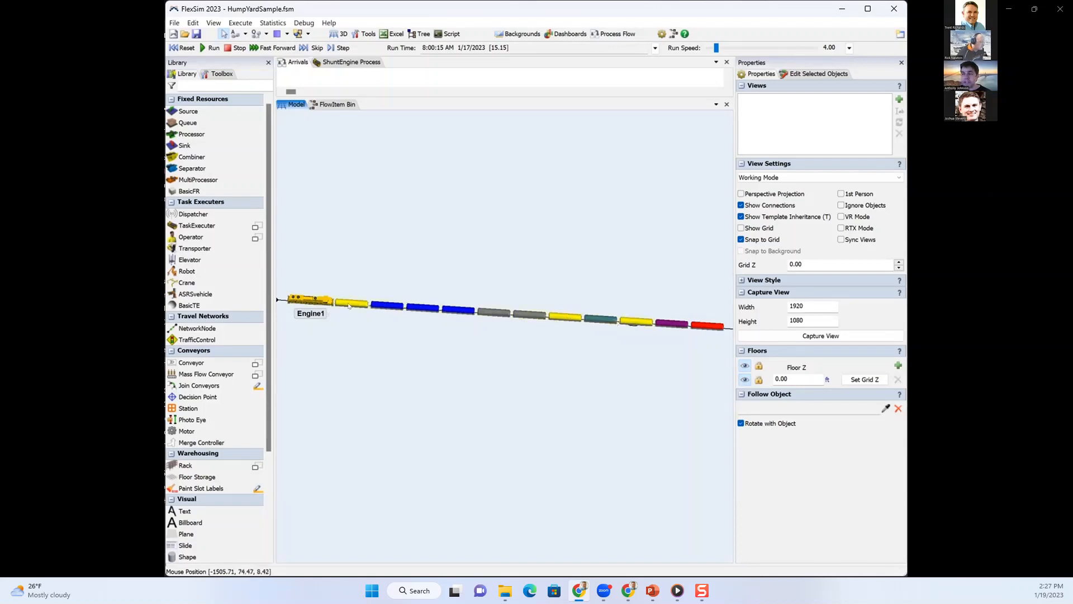
left_click_drag(574, 380, 485, 376)
scroll(579, 386, "down", 2)
left_click_drag(579, 387, 442, 397)
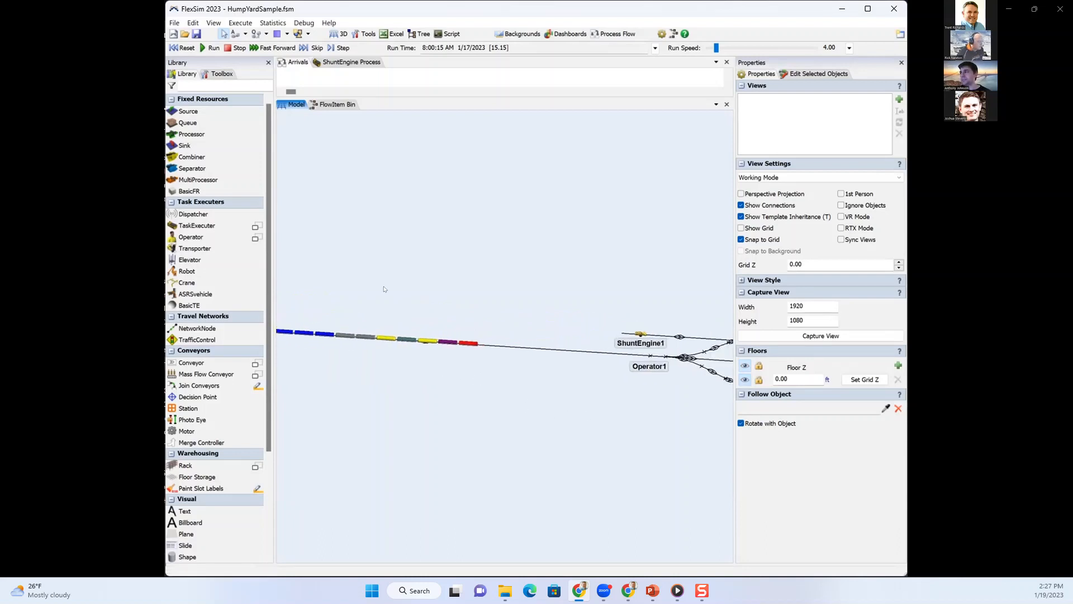
left_click_drag(328, 290, 367, 289)
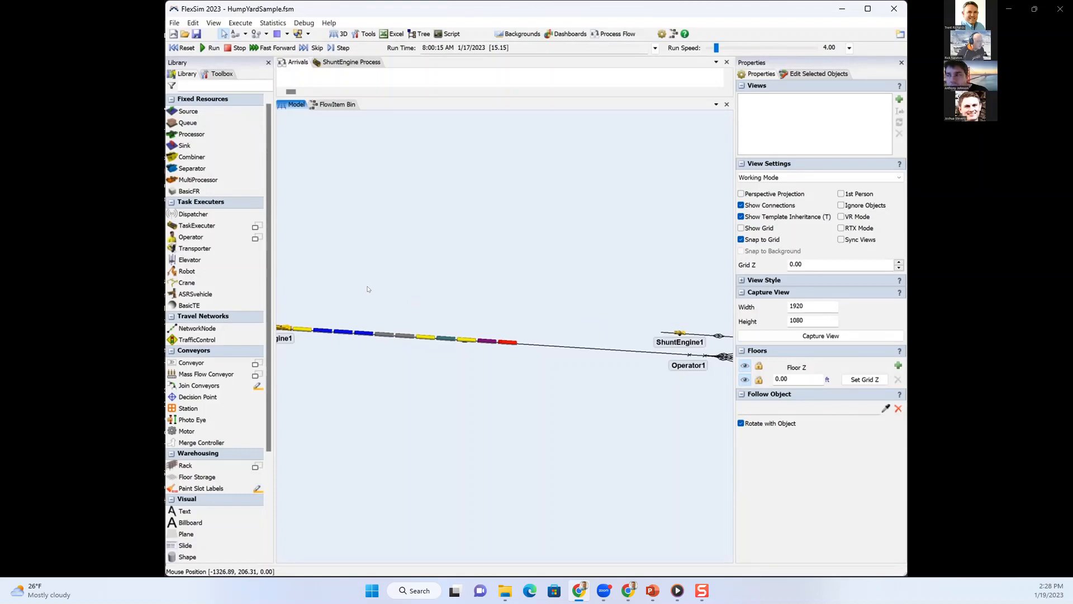
left_click_drag(323, 369, 368, 399)
scroll(368, 397, "up", 3)
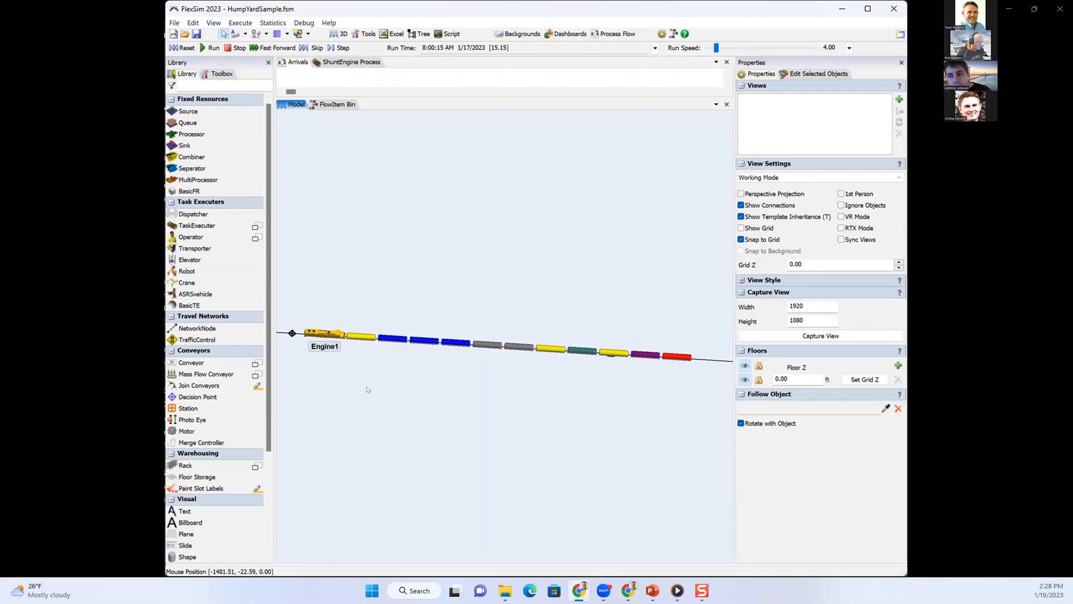
mouse_move(256, 505)
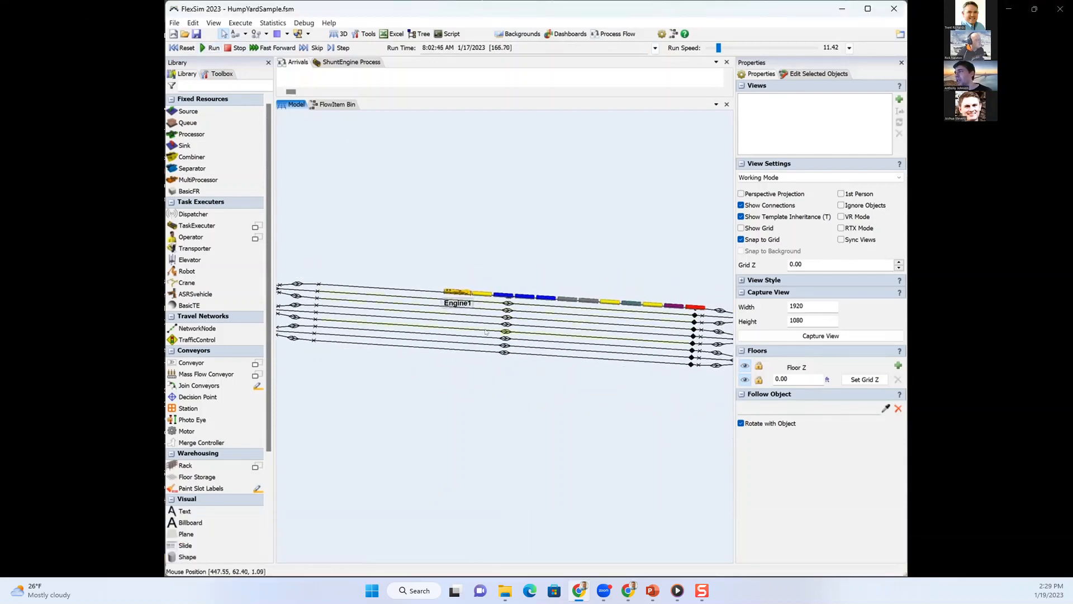
mouse_move(424, 484)
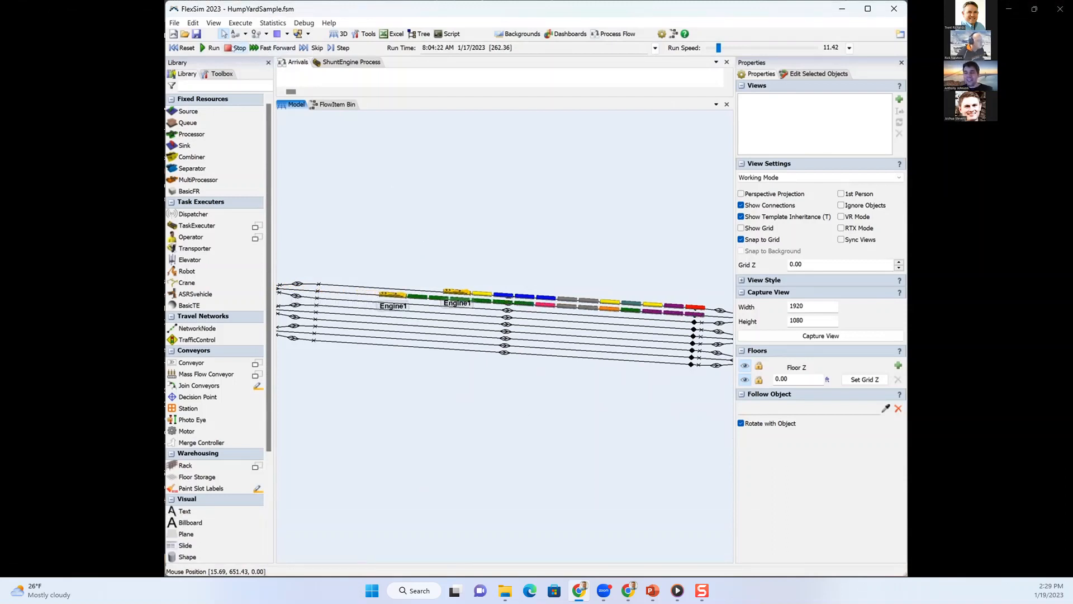
mouse_move(366, 532)
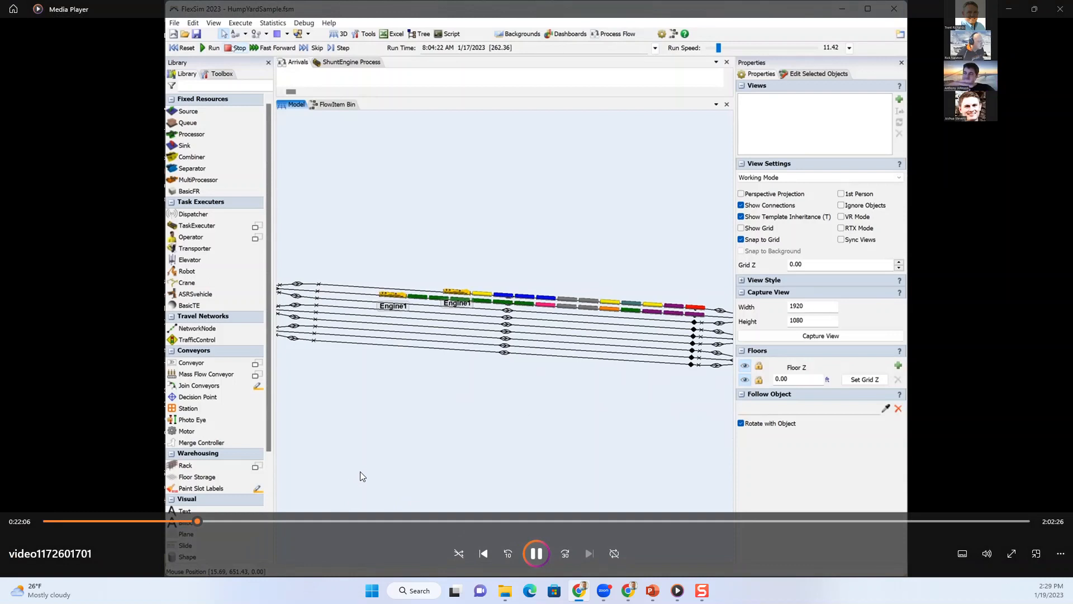
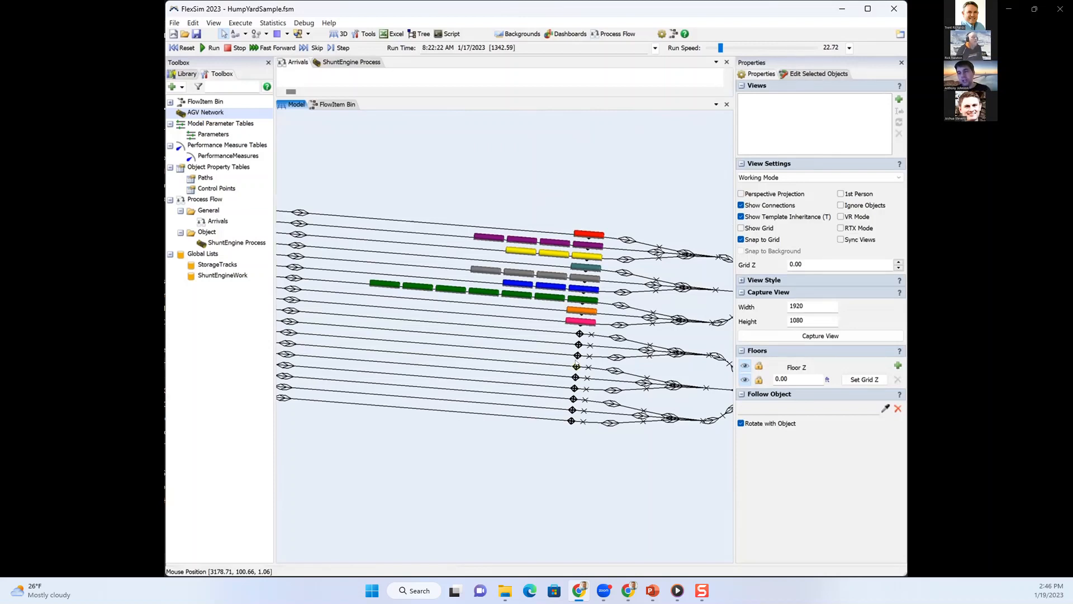
- Inspect the control point properties and labels of Classification13, then clear the selection
left_click(576, 366)
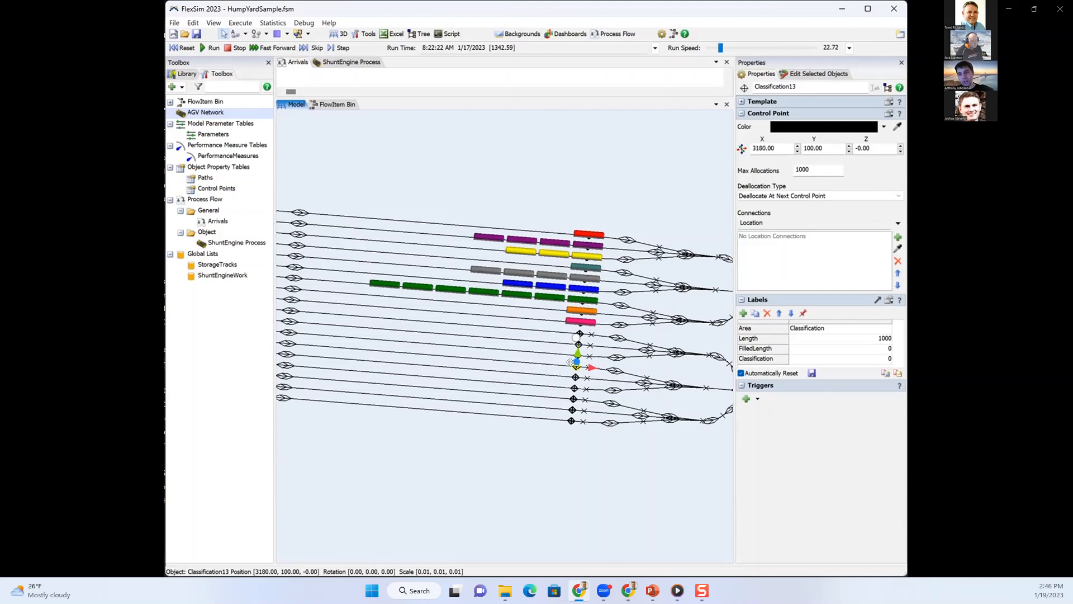
left_click(532, 458)
- Place a freestanding AGV control point beside the last classification track, at about X 2390, Y -53
left_click(180, 75)
scroll(214, 269, "up", 4)
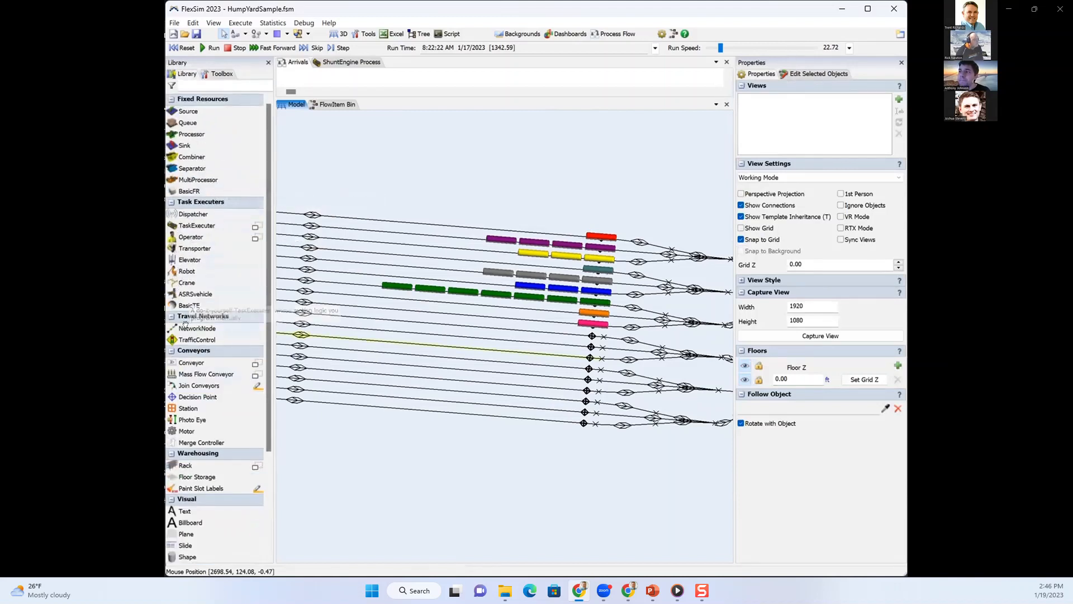
scroll(202, 305, "down", 3)
scroll(205, 314, "down", 2)
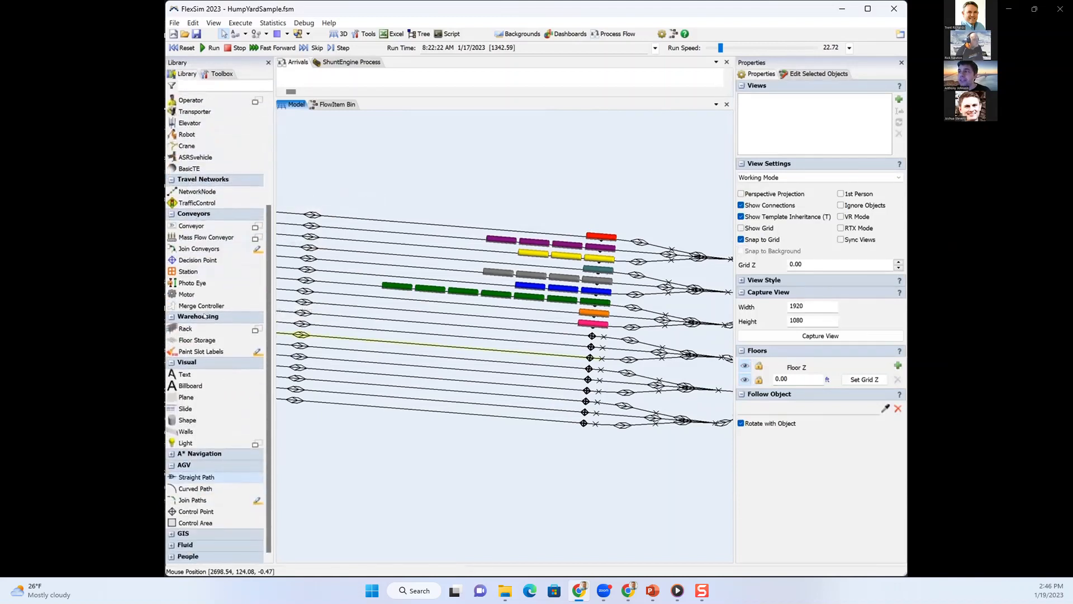
left_click(195, 511)
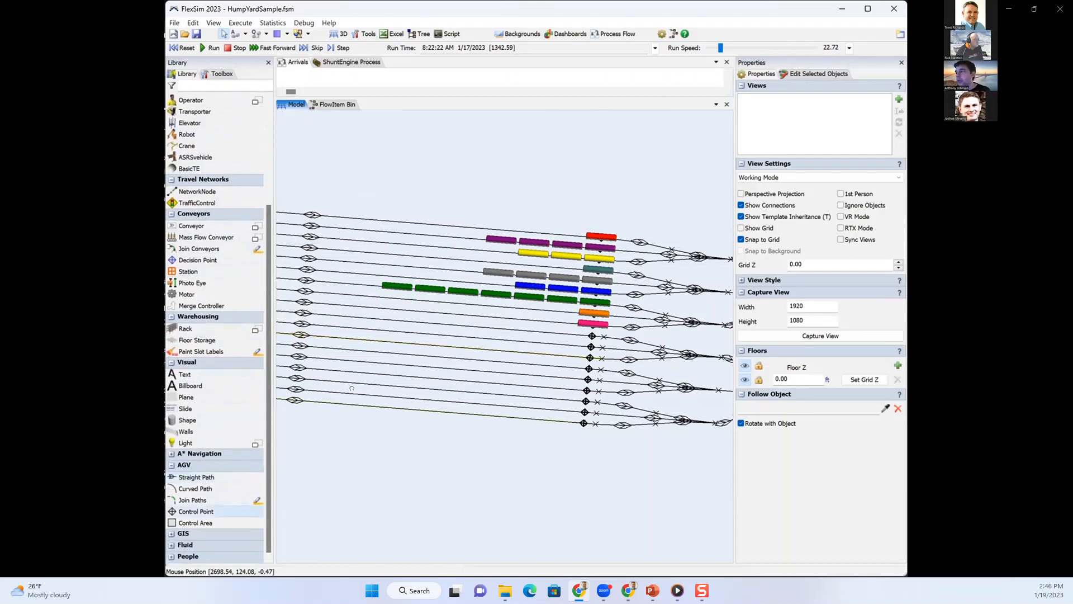
left_click_drag(330, 443, 439, 408)
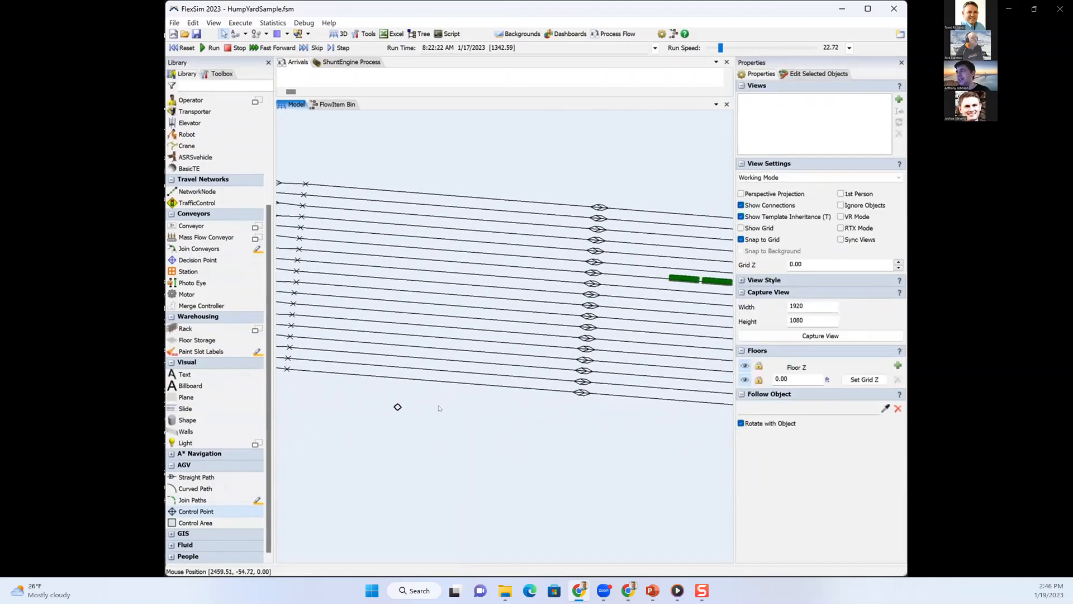
- Draw a straight AGV path about 568 units long in the empty area beside the classification tracks, roughly parallel to them
left_click(207, 477)
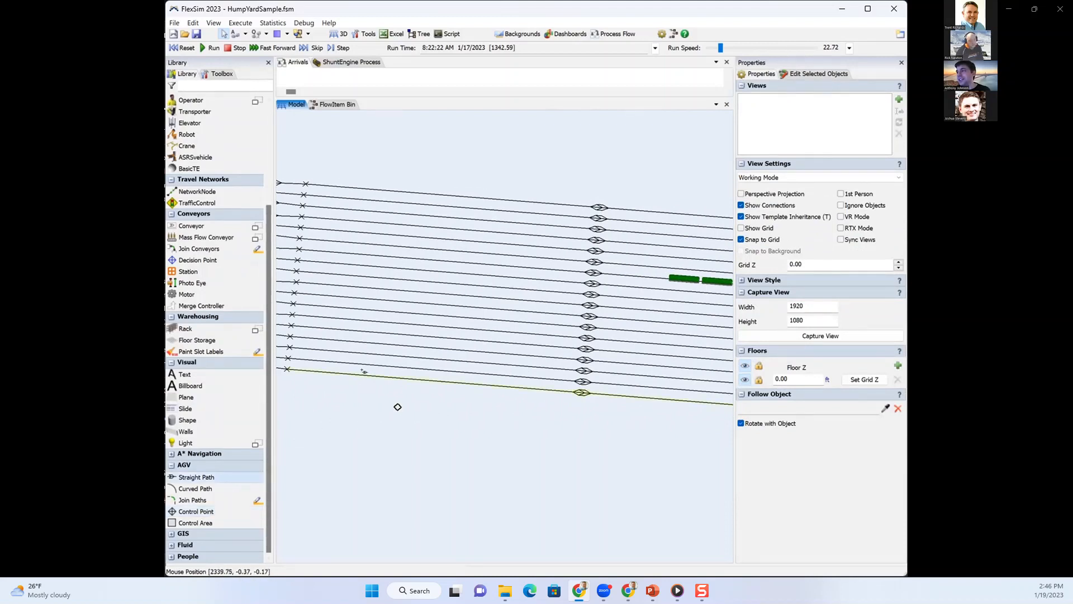
left_click_drag(341, 424, 393, 445)
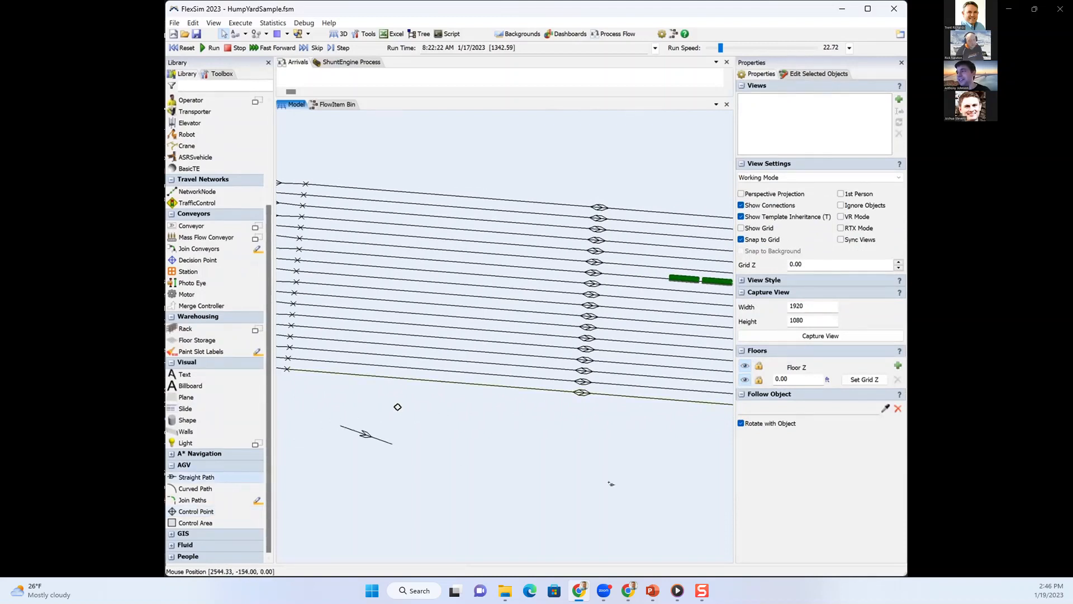
left_click(679, 452)
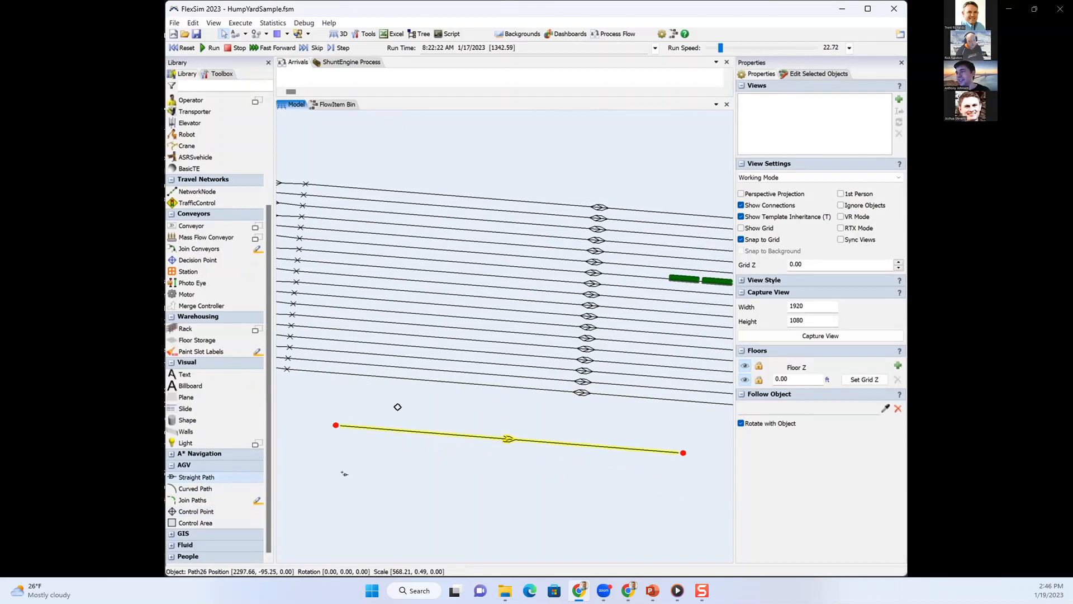
- Draw four straight branch paths about 71 to 99 units long, two merging into the new path's start and two diverging from its end
left_click(284, 437)
left_click(336, 418)
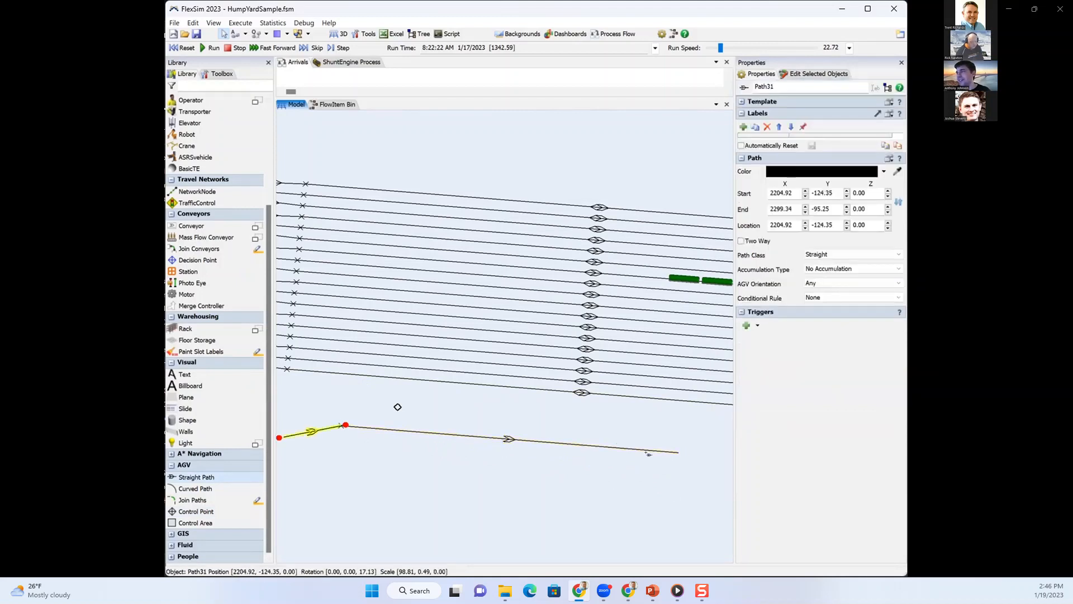
left_click(676, 452)
left_click(731, 475)
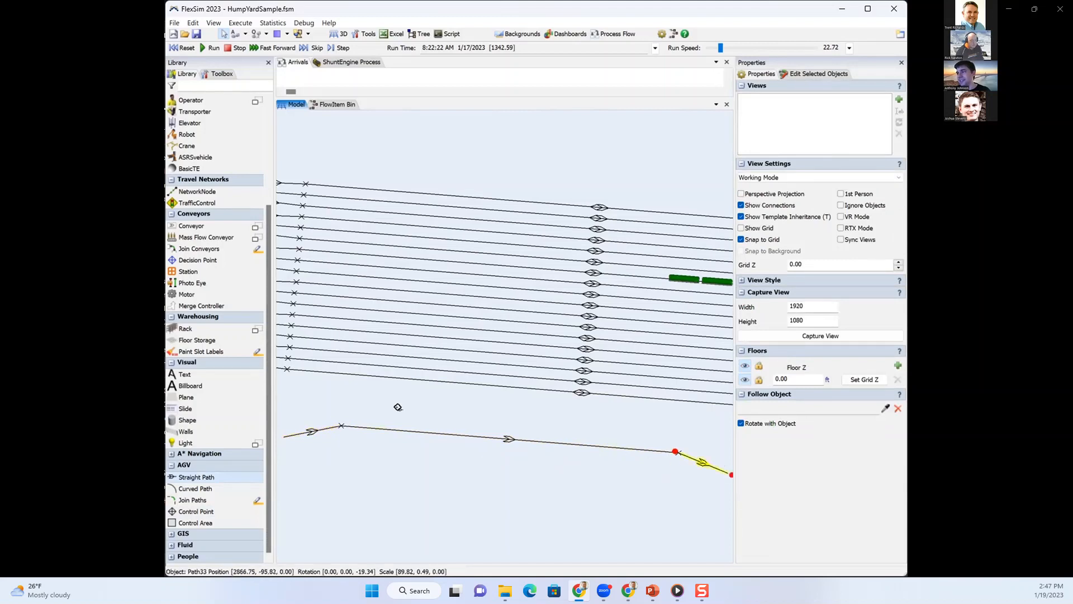
left_click(291, 408)
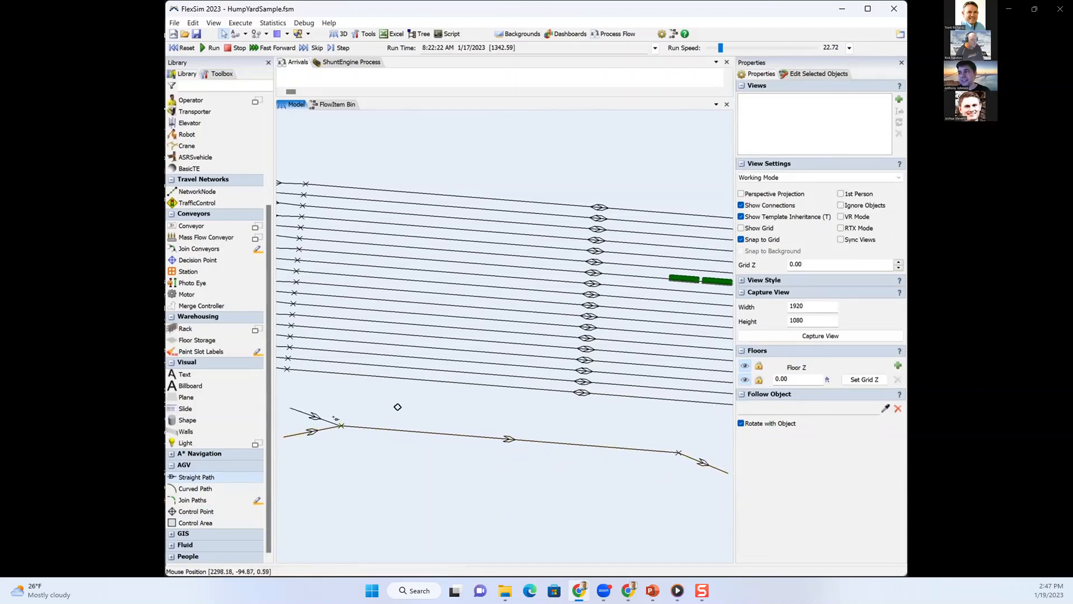
left_click(336, 418)
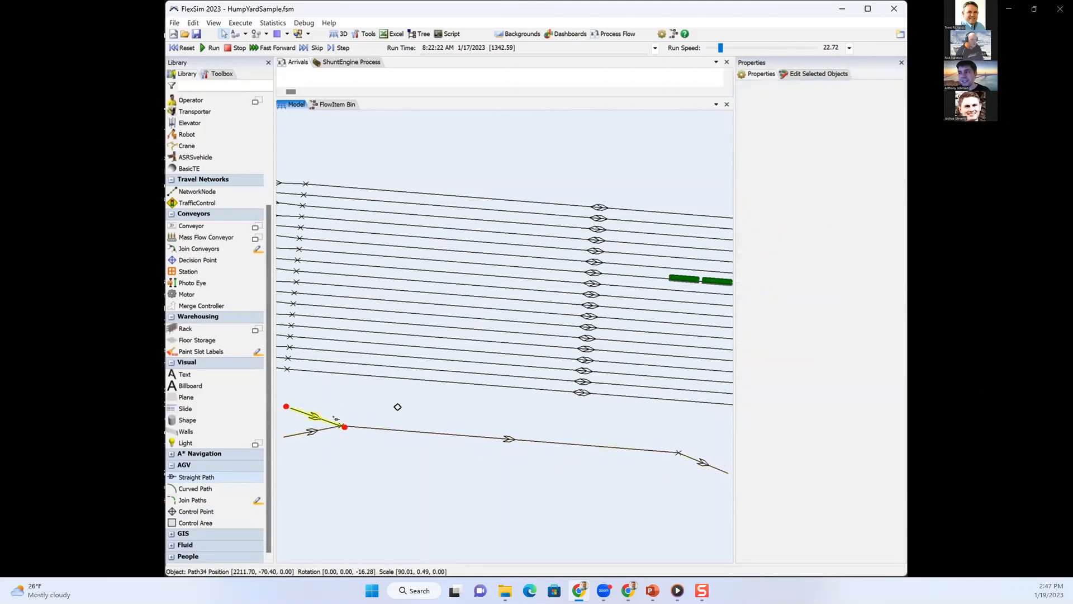
left_click(674, 452)
left_click(724, 444)
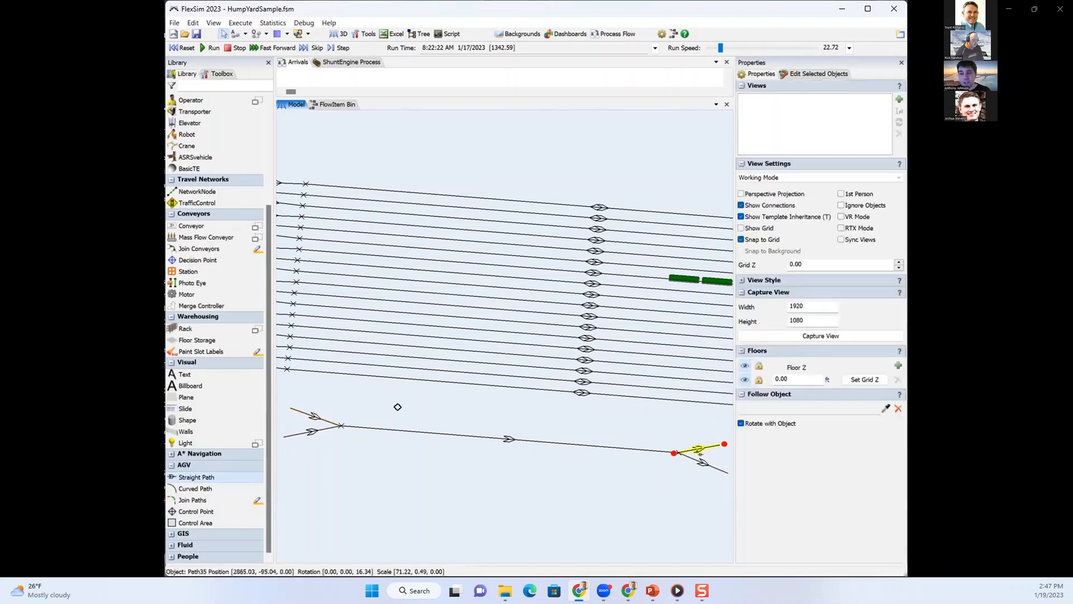
key("Escape")
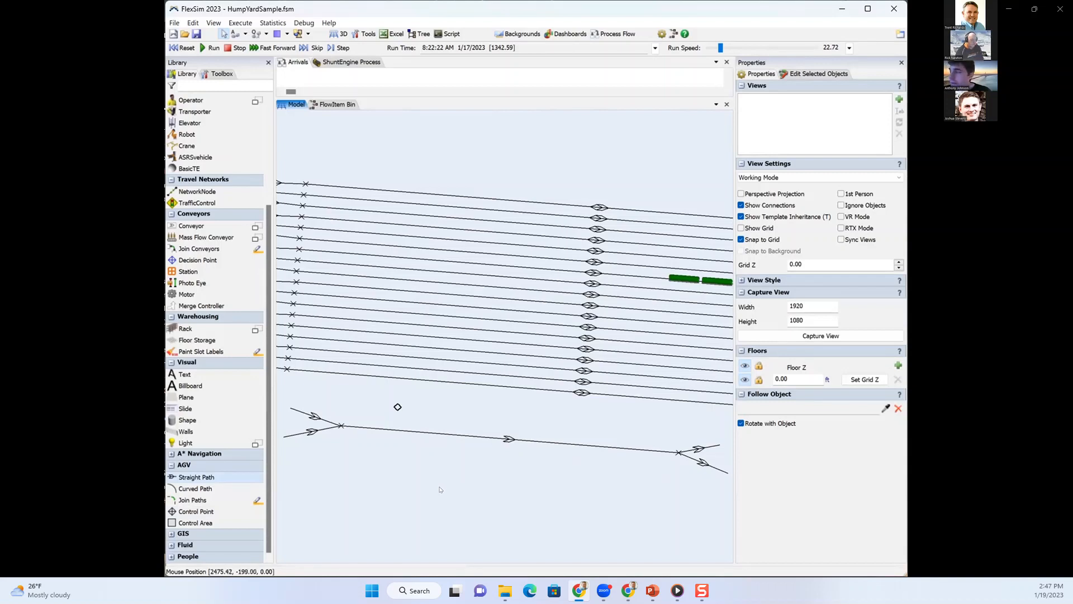
- Place an AGV control point near the middle of the new long straight path
scroll(439, 488, "down", 2)
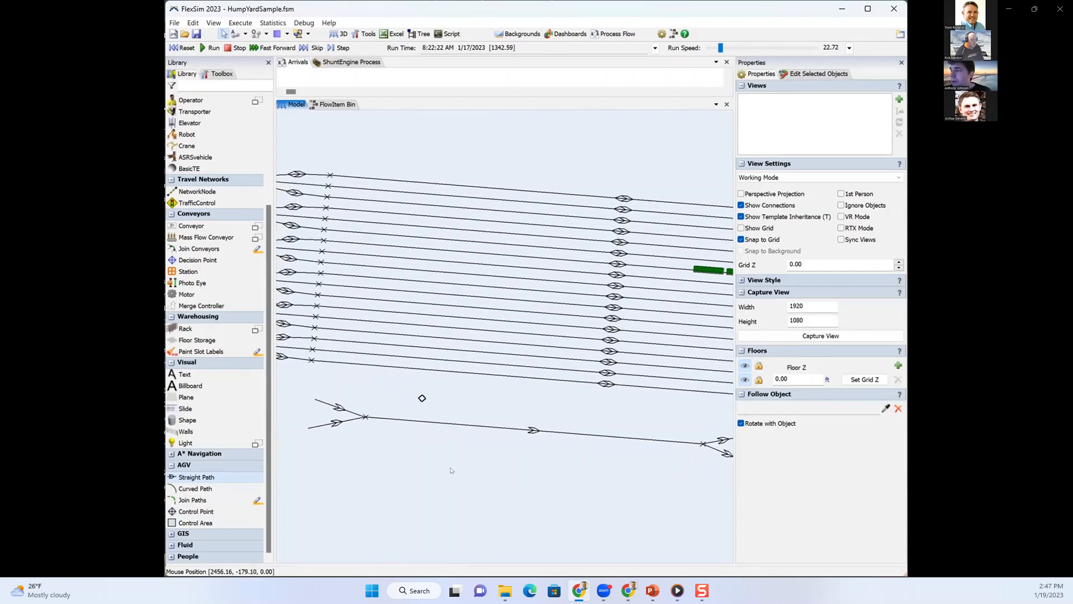
left_click_drag(440, 460, 429, 465)
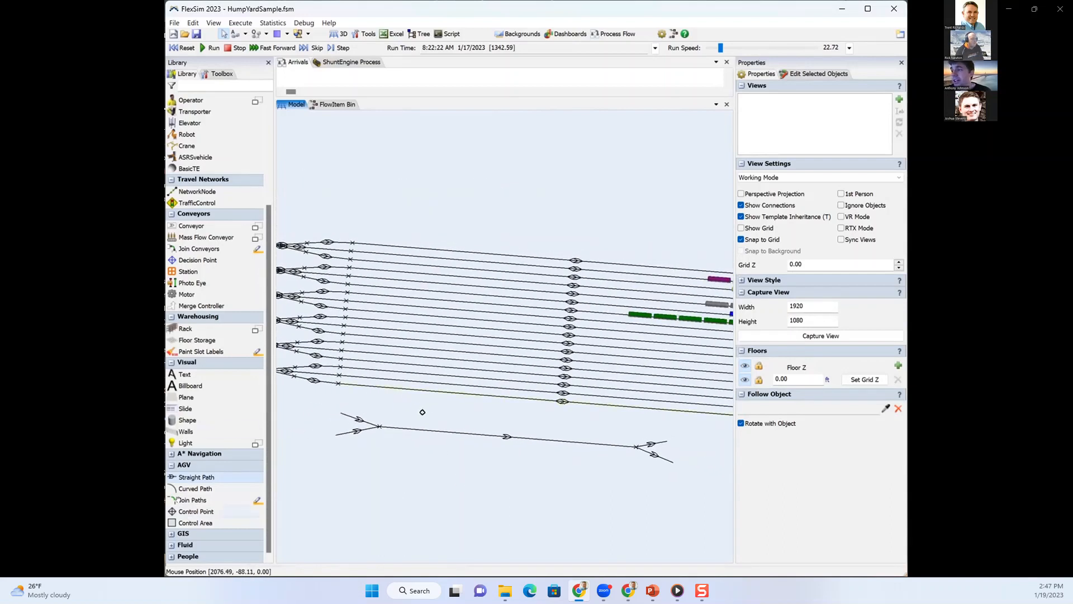
left_click(193, 511)
left_click_drag(490, 426, 478, 451)
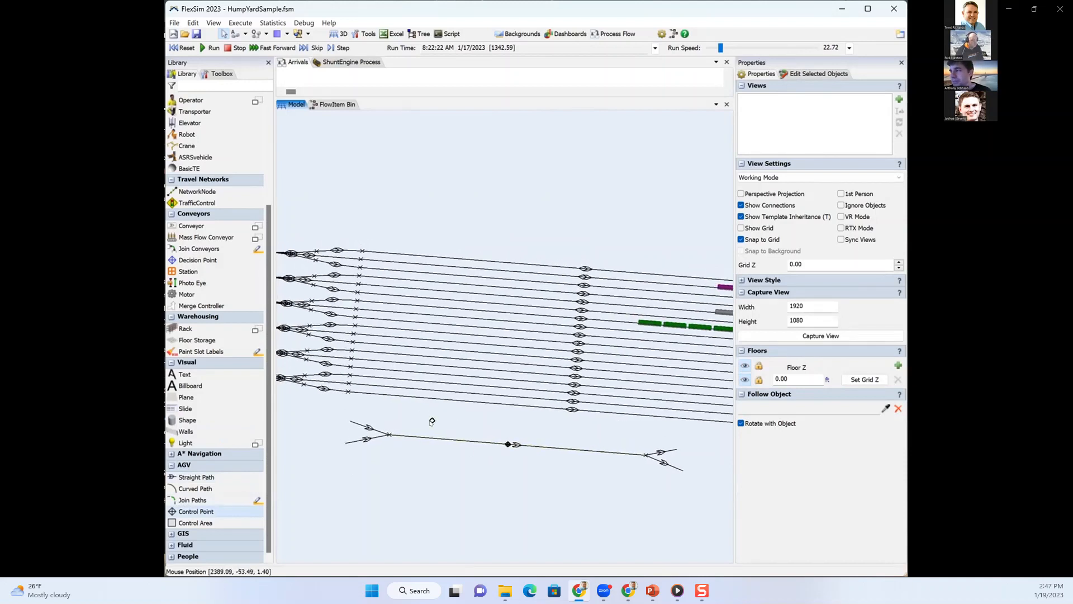
- Move the freestanding control point onto the lower incoming branch and place another on the upper outgoing branch
left_click(432, 421)
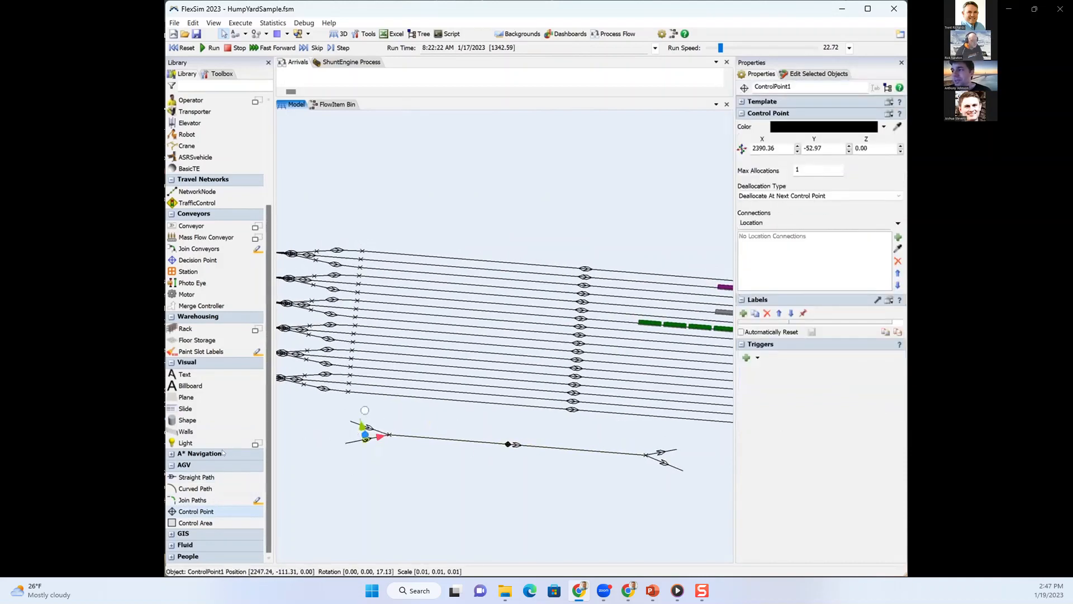
left_click_drag(189, 511, 668, 450)
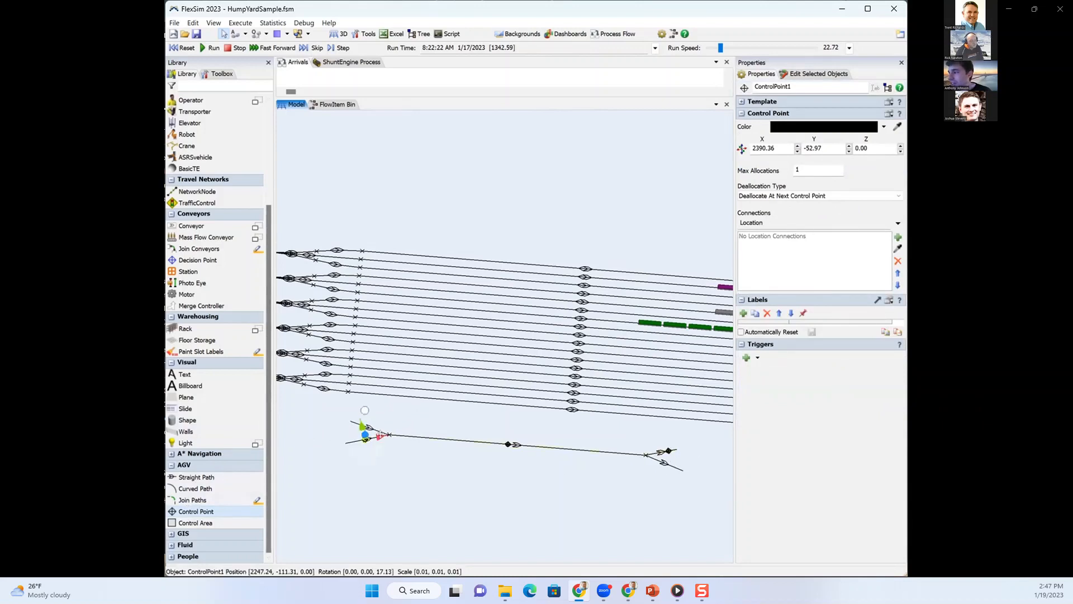
- Set Max Allocations to 1000 for the control point in the middle of the long straight path
left_click_drag(462, 473, 473, 450)
scroll(468, 479, "up", 2)
right_click_drag(516, 478, 332, 334)
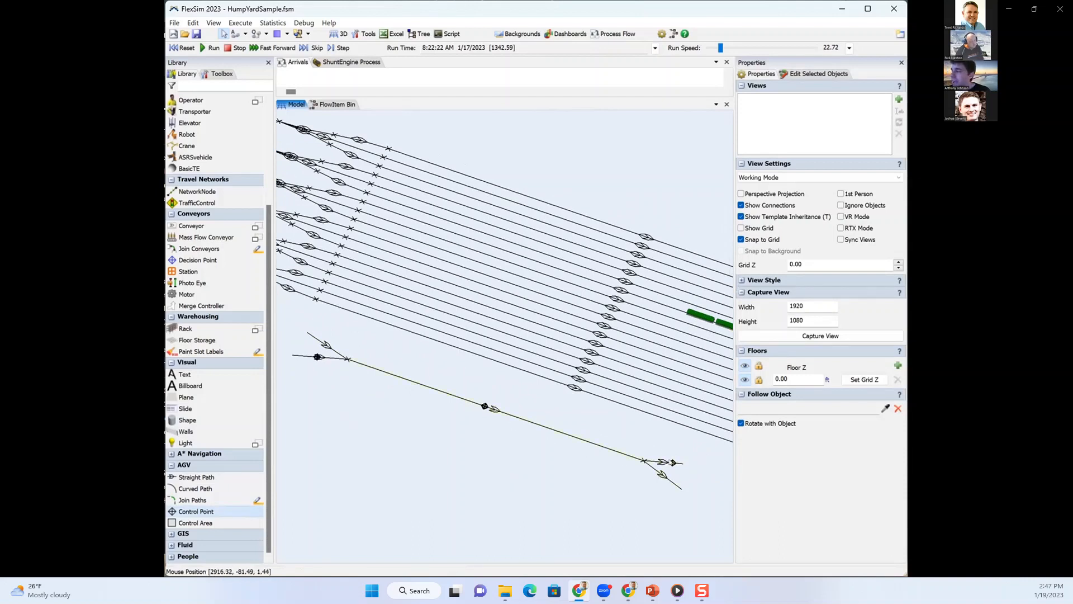
left_click(673, 462)
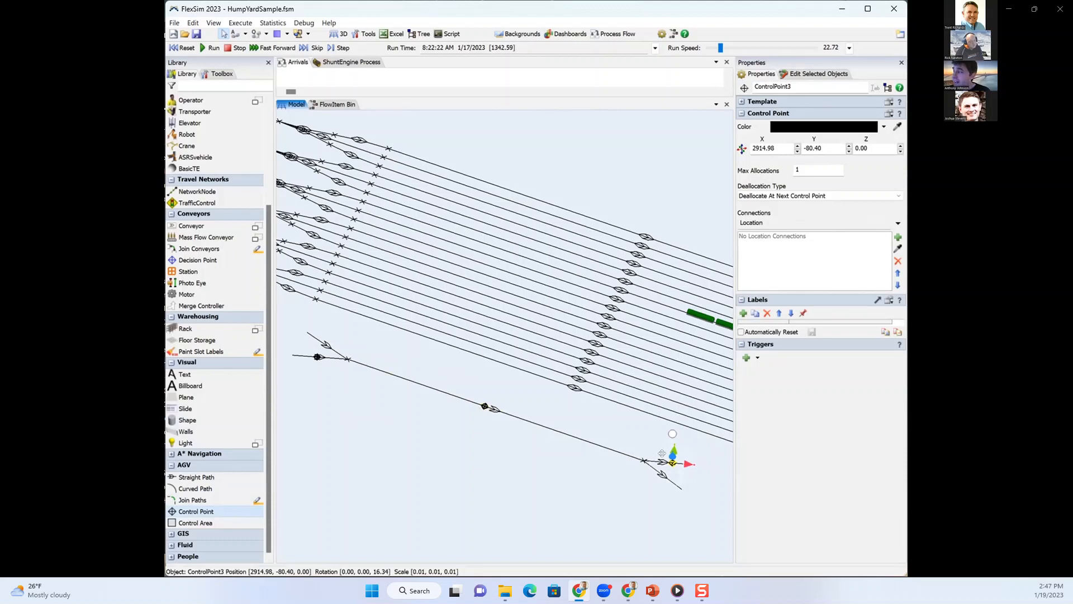
left_click(484, 405)
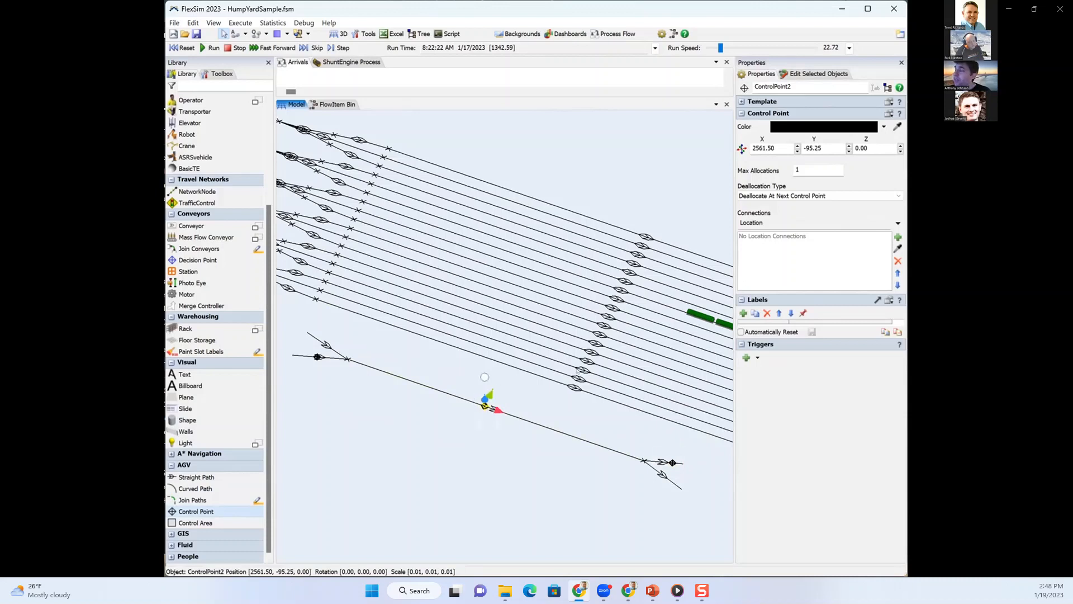
left_click(805, 170)
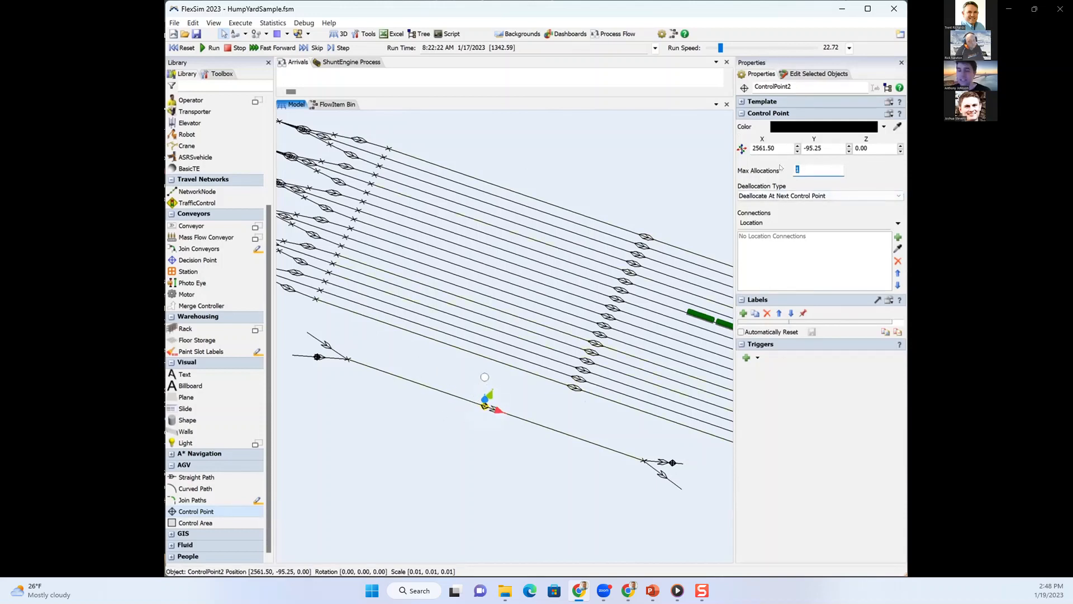
type("1000")
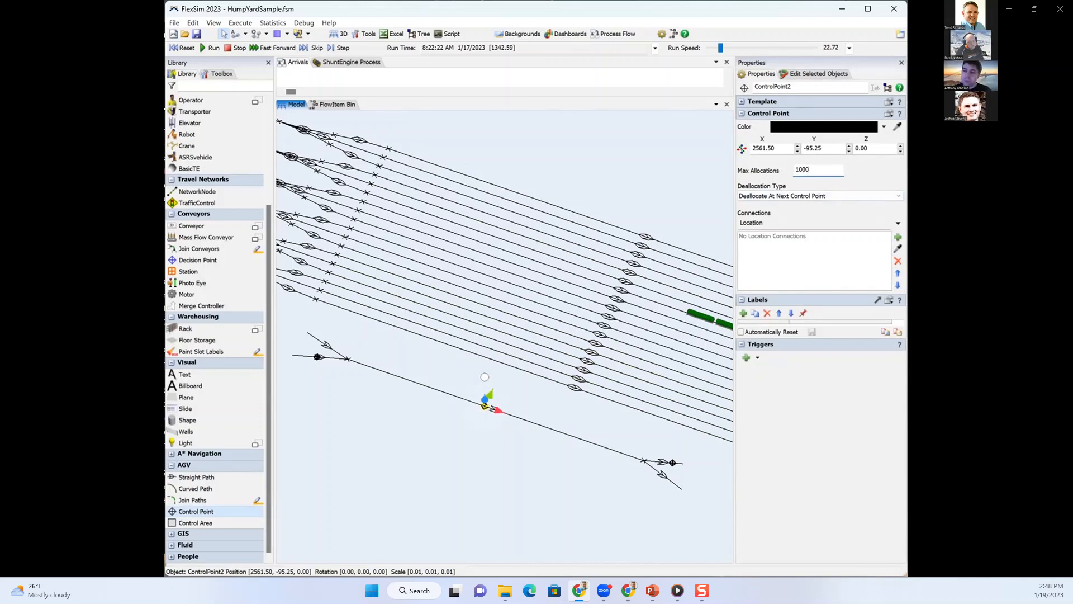
- Restore the middle control point's Max Allocations to 1
left_click_drag(811, 168, 791, 161)
key("BackSpace")
key("Return")
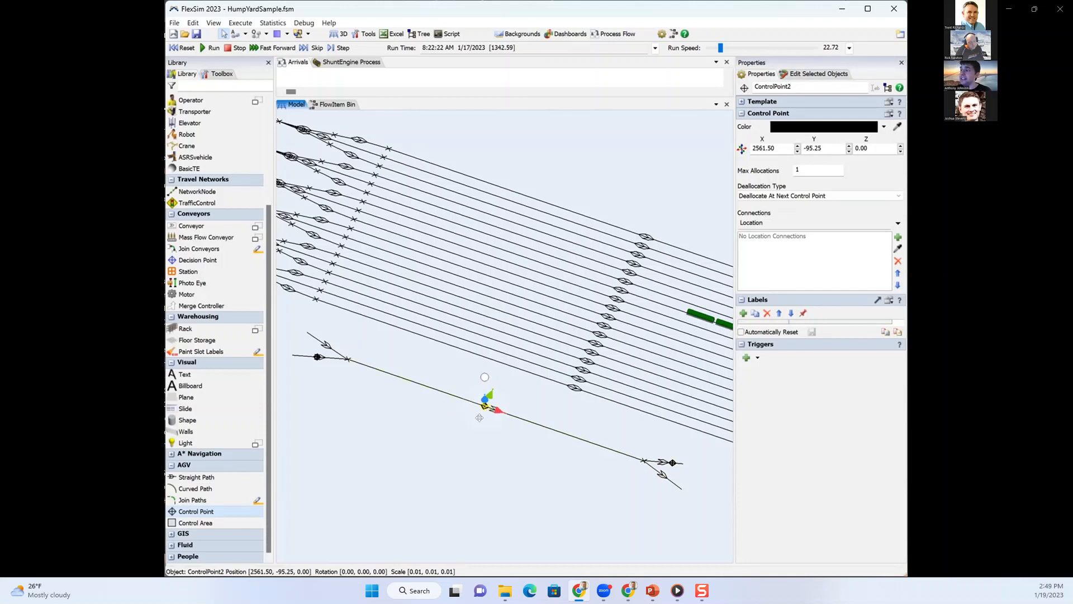
- Draw an AGV control area about 502 by 56 units around the long straight path, between its branch junctions
right_click_drag(486, 441, 501, 443)
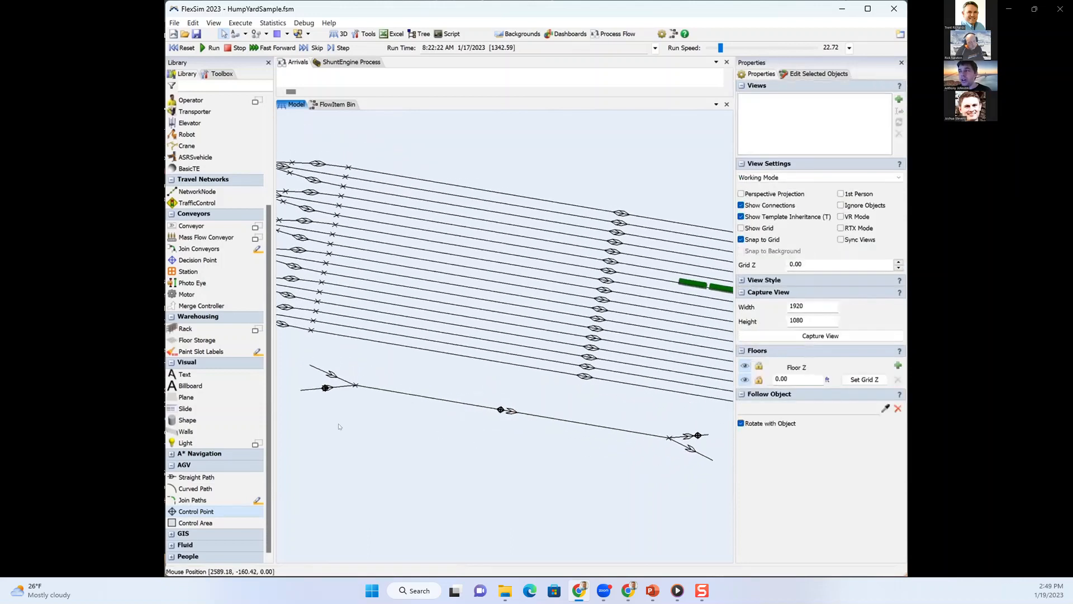
left_click(188, 523)
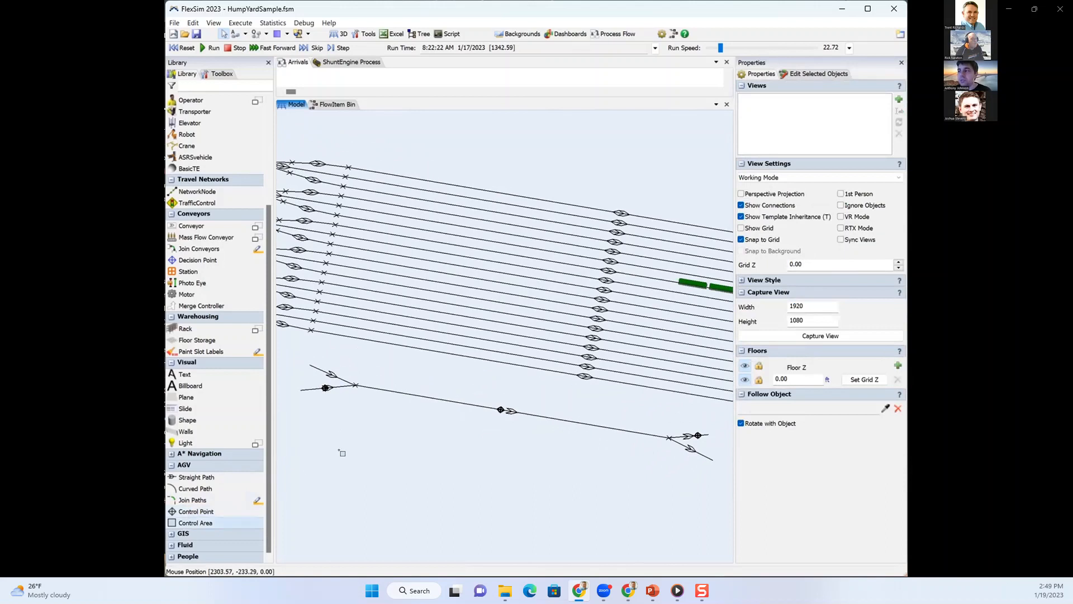
left_click_drag(369, 371, 644, 446)
left_click(515, 470)
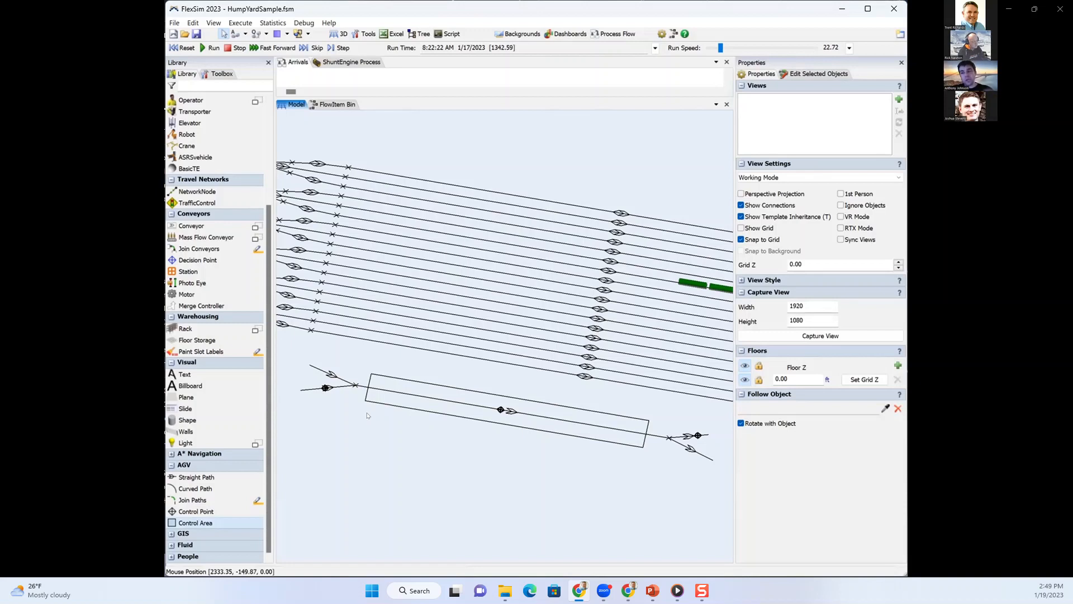
- Add an On Pre Arrival trigger to the control point on the upper outgoing branch
left_click_drag(422, 435, 413, 432)
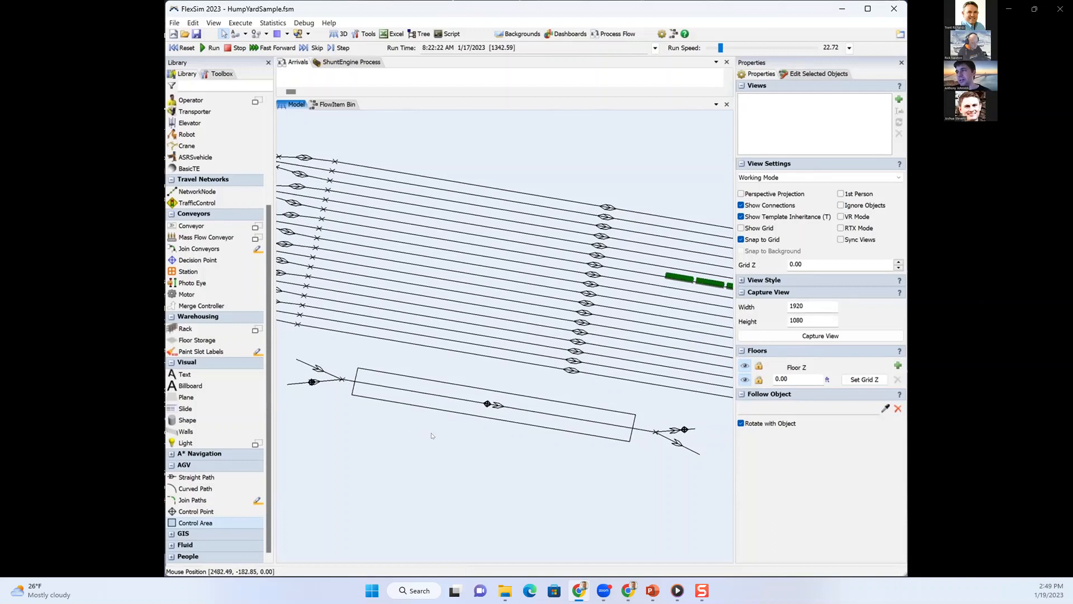
left_click_drag(432, 439, 358, 397)
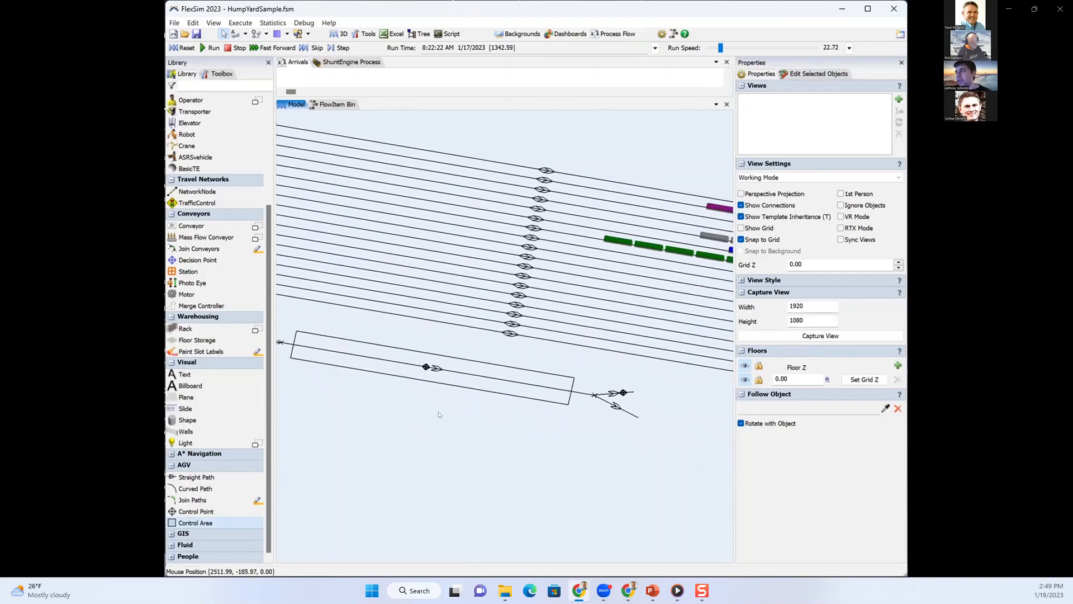
left_click(623, 392)
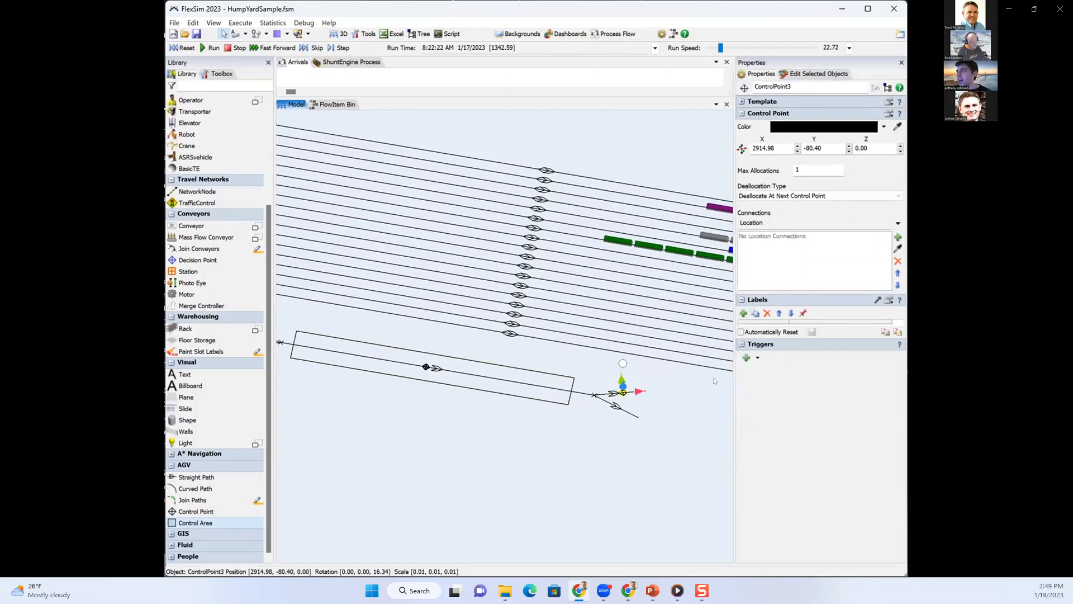
left_click(747, 357)
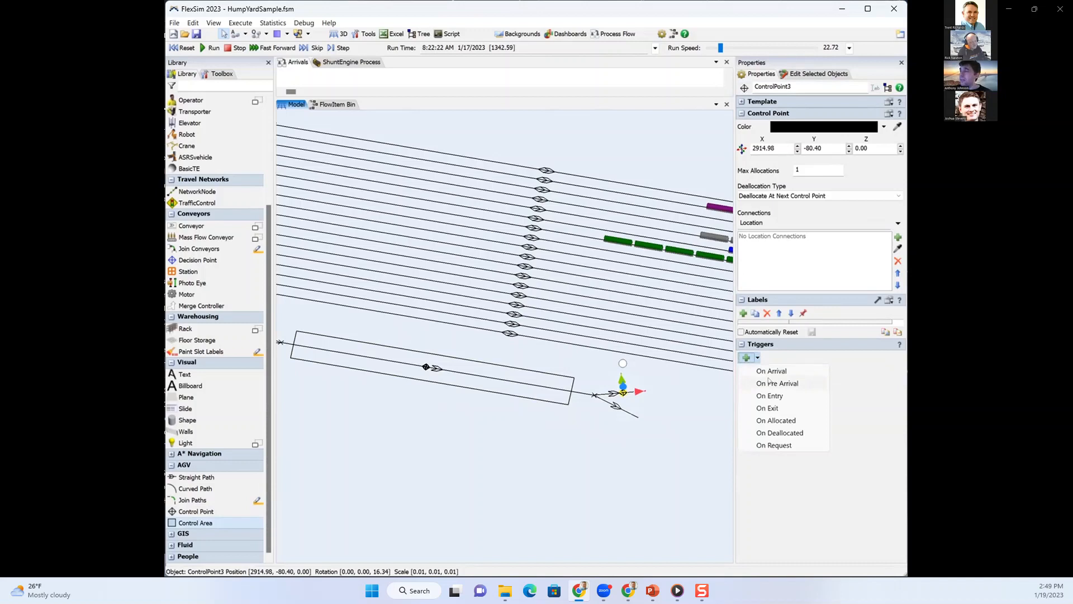
left_click(769, 383)
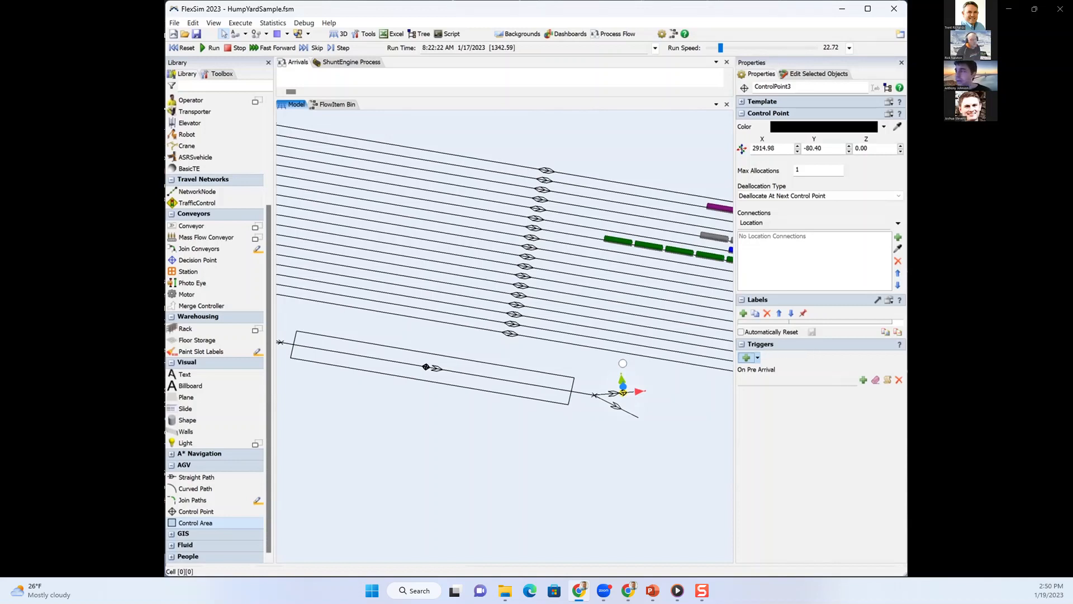
- Move the middle control point off the long path into the empty space outside the control area
mouse_move(423, 445)
left_mouse_down()
mouse_move(441, 452)
mouse_move(431, 434)
mouse_move(444, 439)
mouse_move(405, 443)
mouse_move(430, 452)
left_mouse_up()
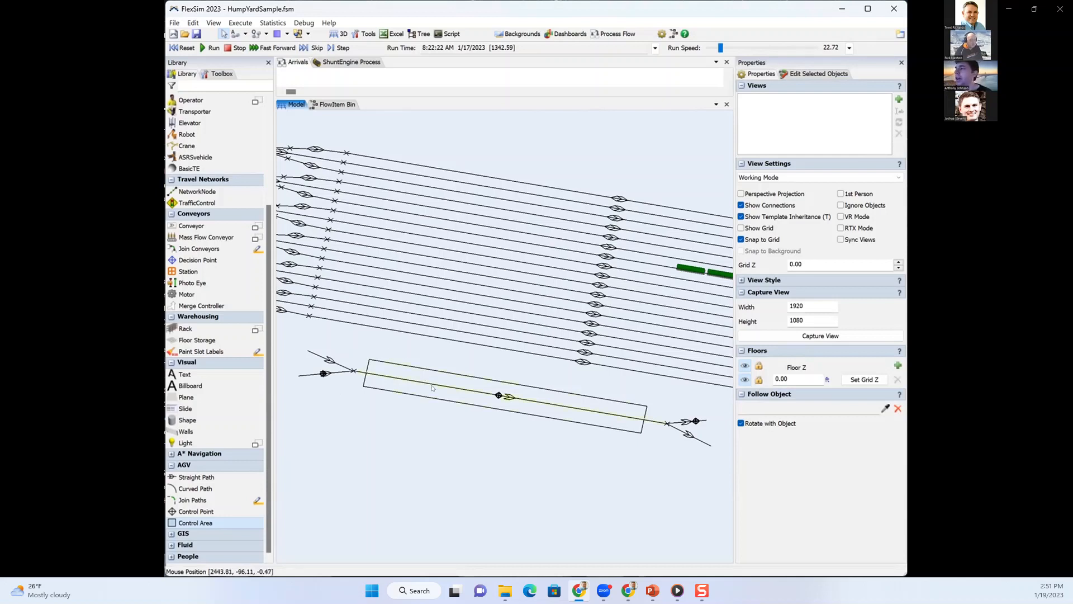
left_click_drag(499, 395, 456, 453)
left_click(422, 506)
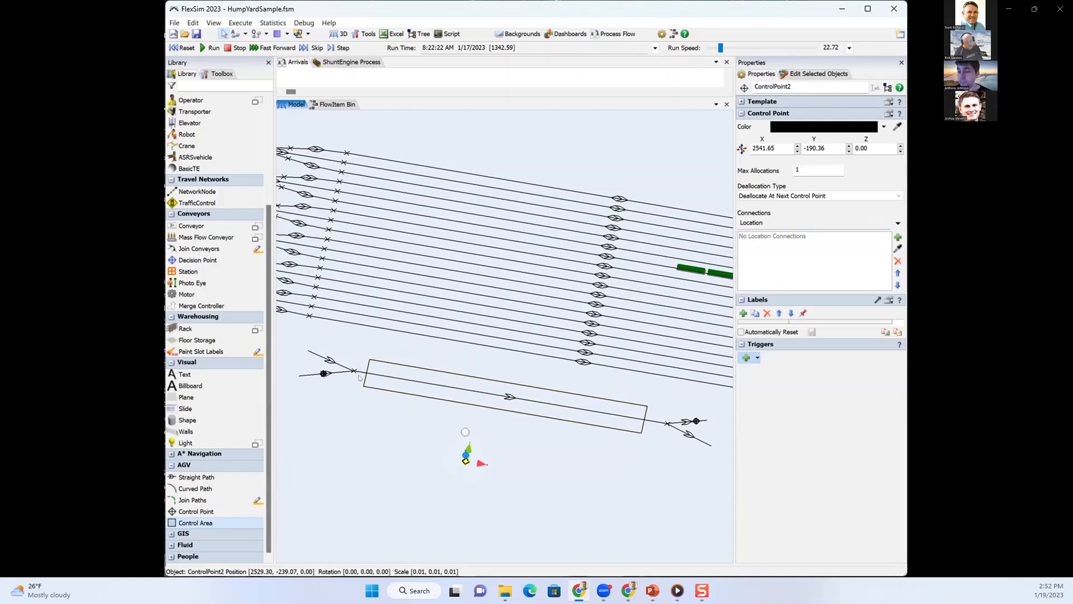
- Examine the properties of the control area and of the control points on the incoming and outgoing branches
left_click_drag(331, 415, 340, 415)
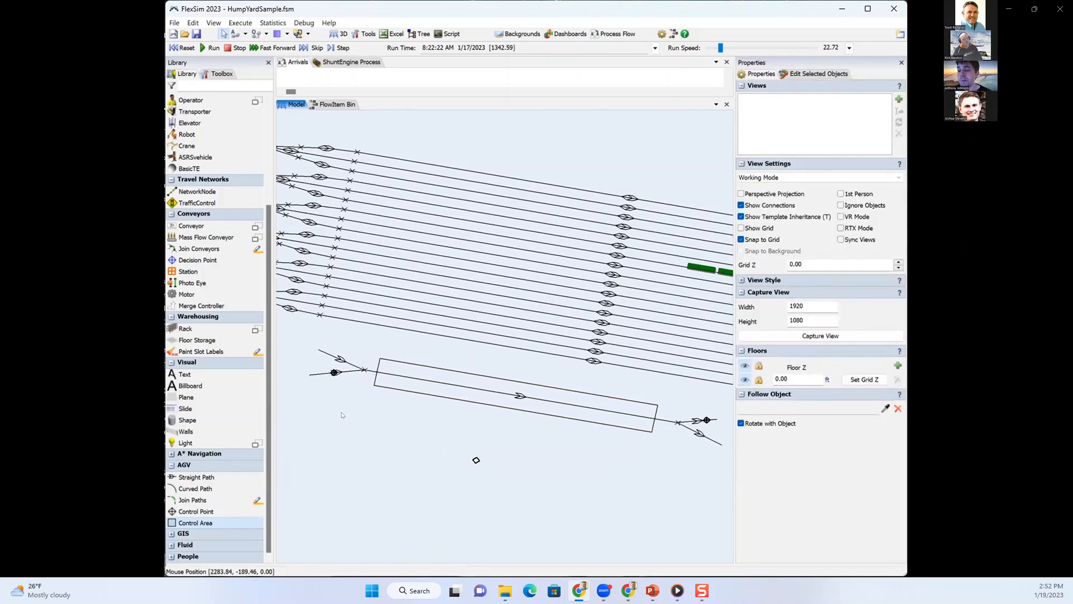
scroll(342, 415, "down", 2)
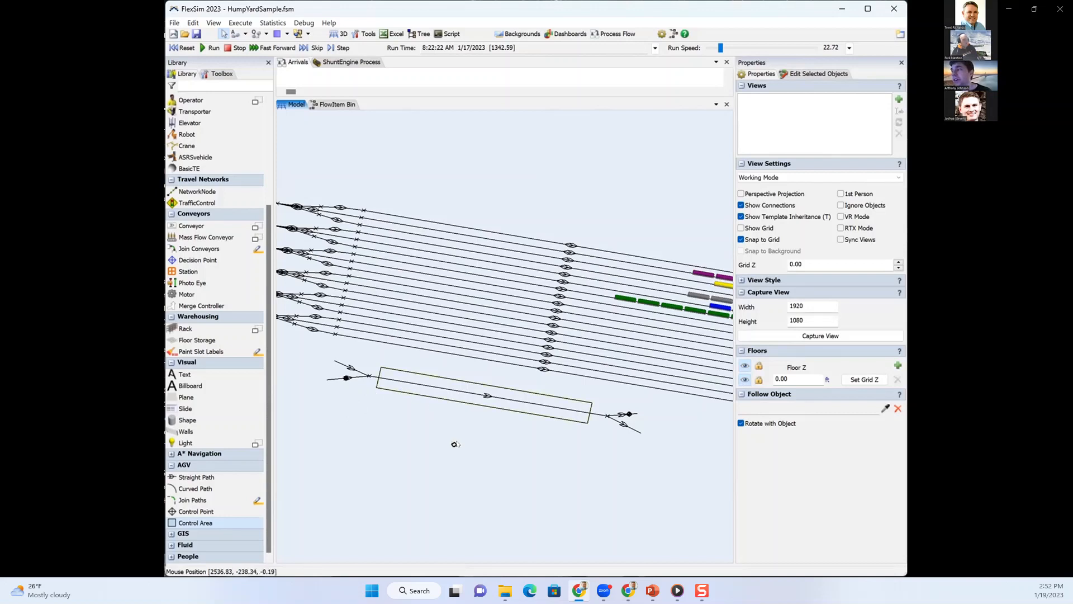
left_click(403, 398)
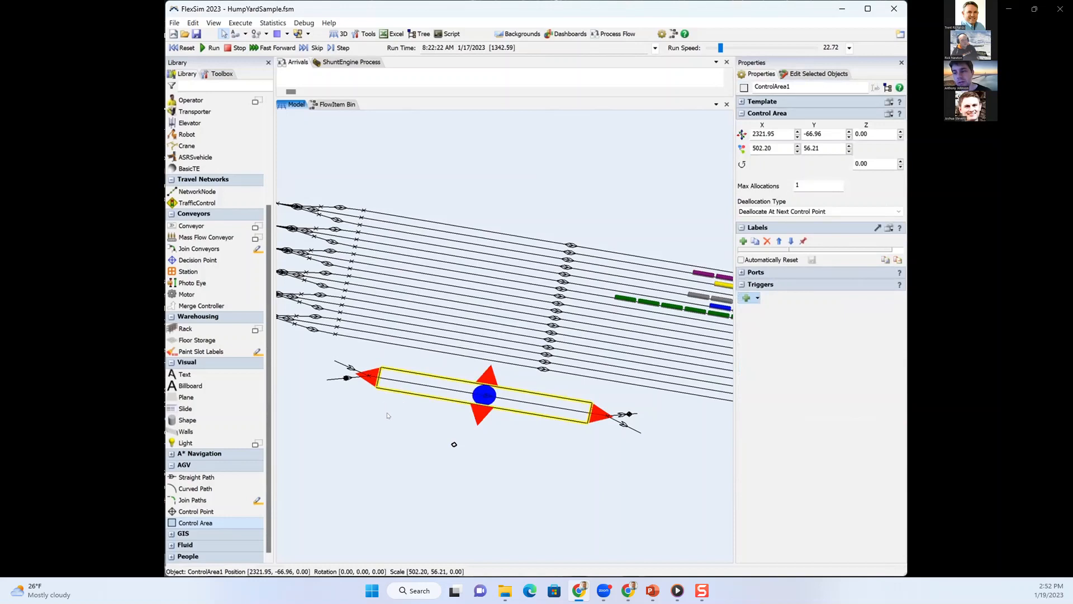
left_click(396, 415)
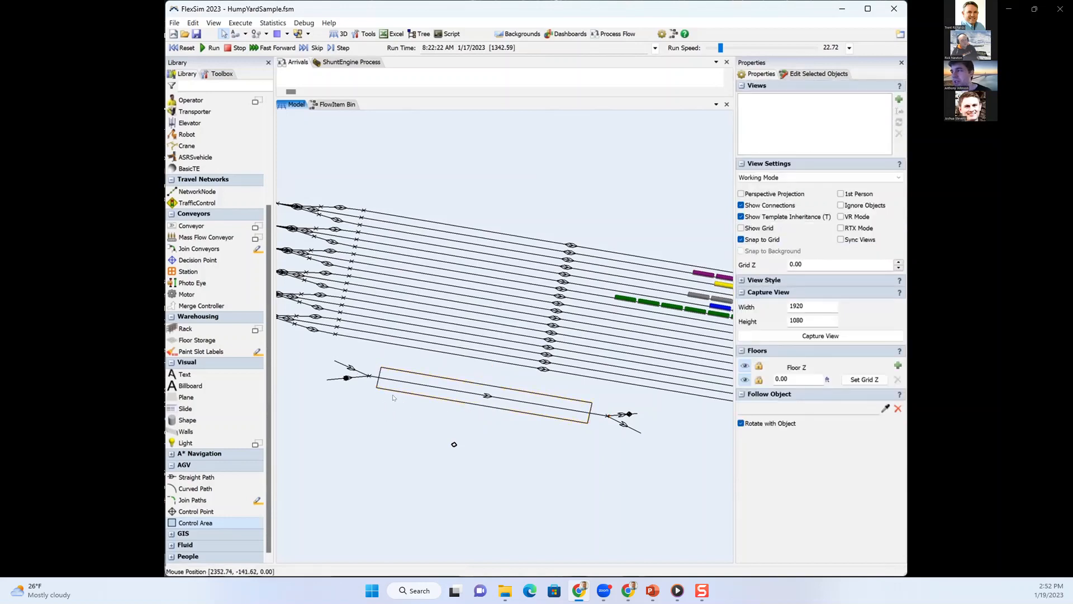
left_click(345, 378)
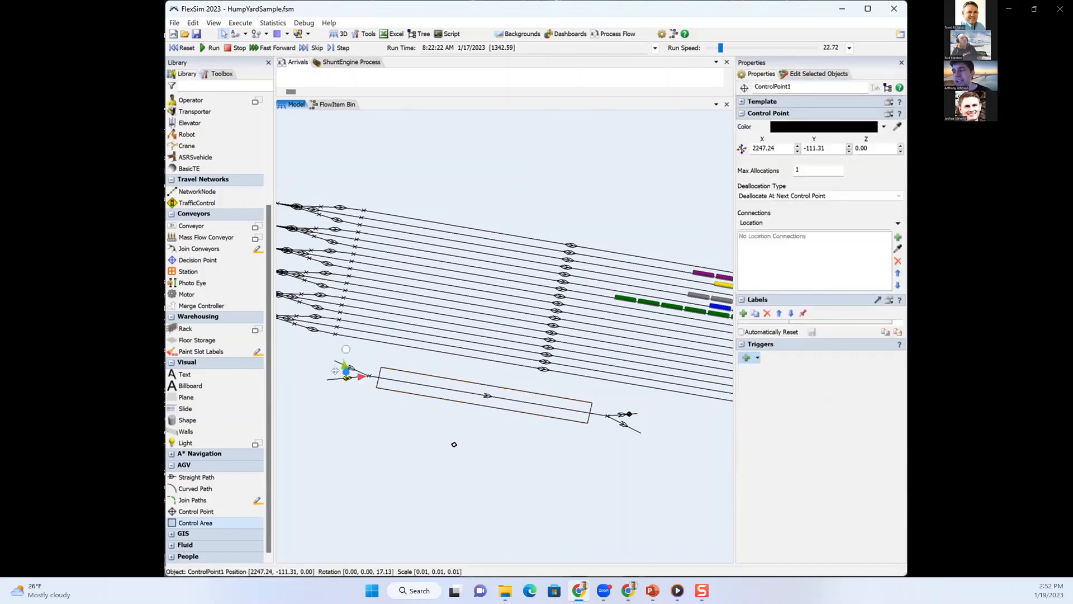
left_click(630, 414)
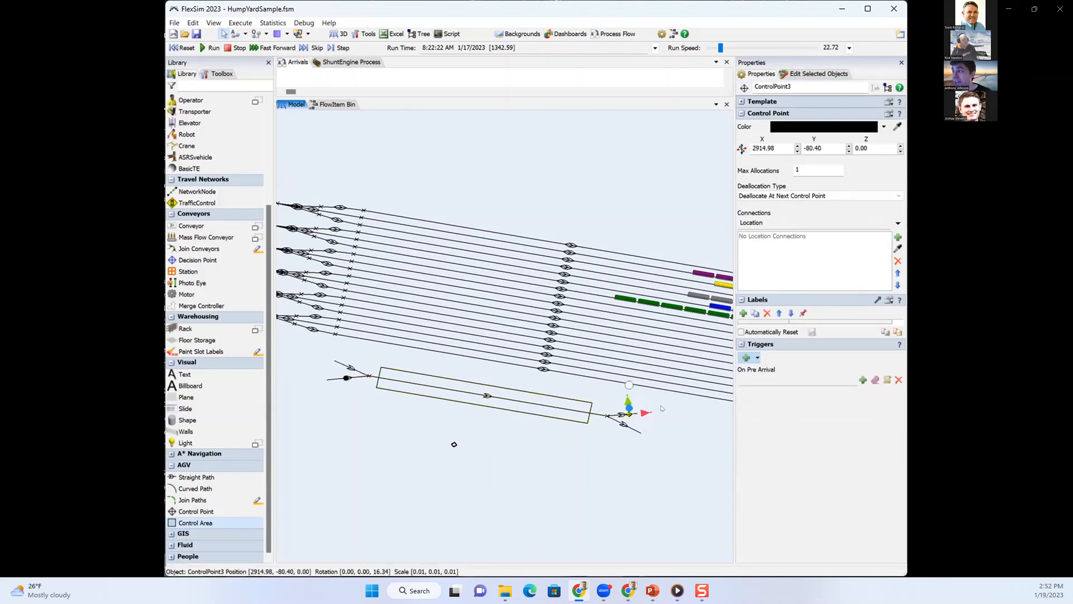
left_click(500, 399)
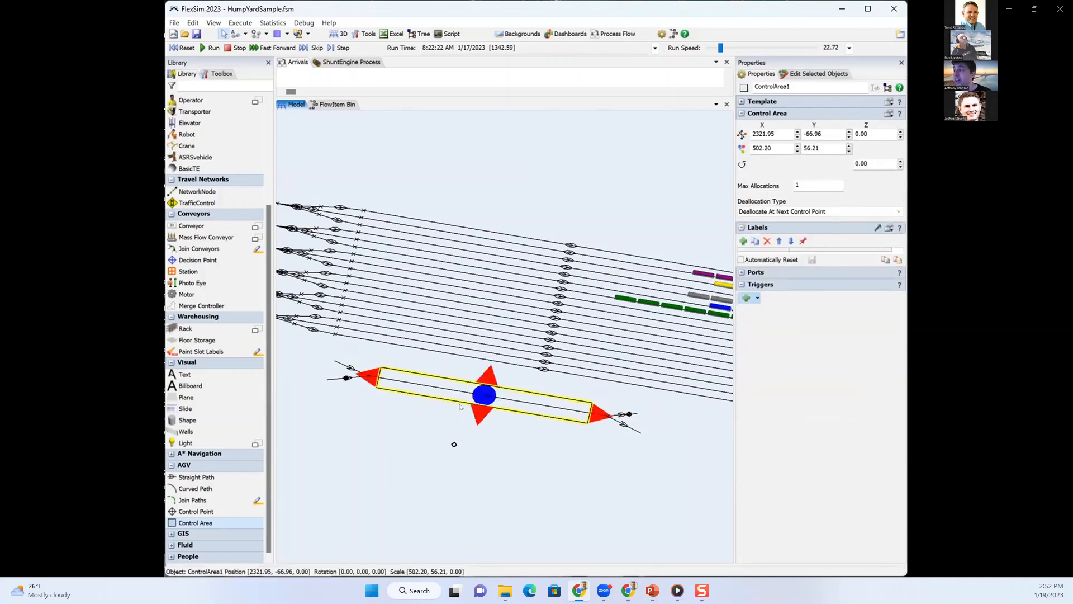
left_click(343, 377)
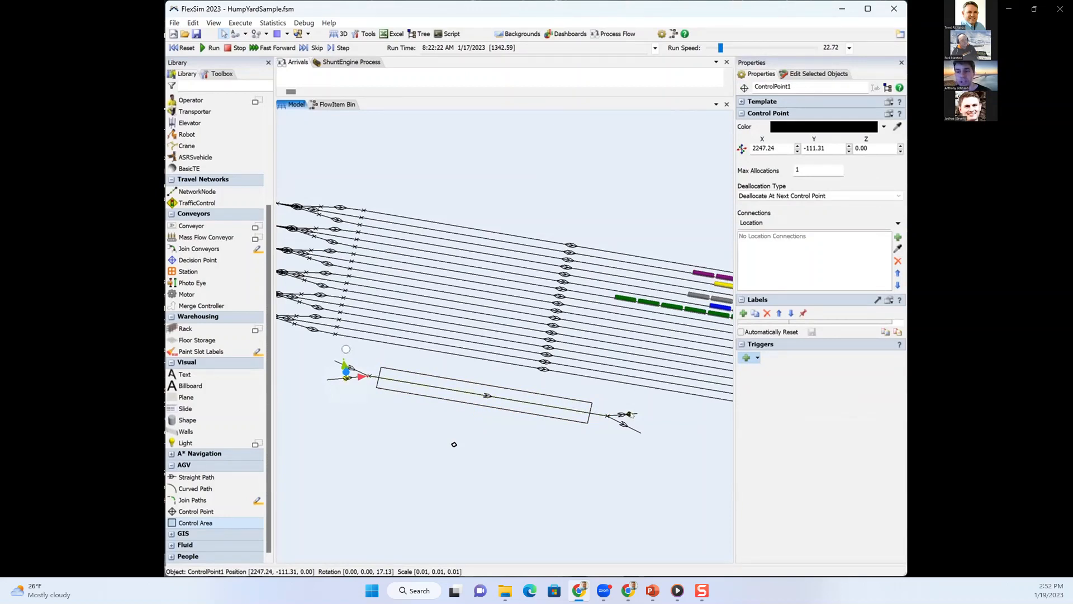
left_click_drag(340, 417, 352, 419)
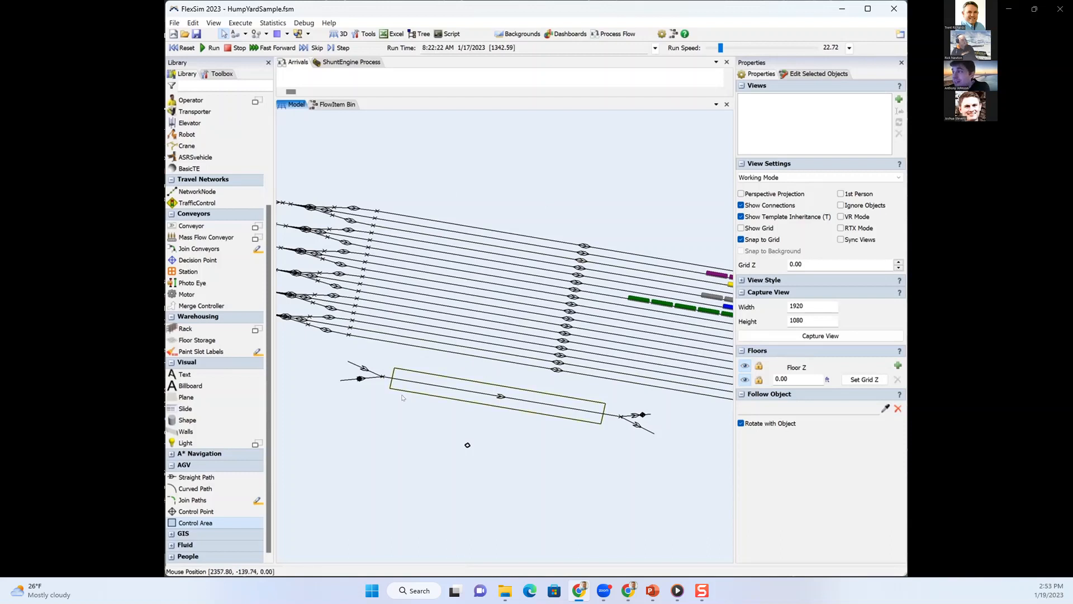
left_click_drag(380, 405, 387, 405)
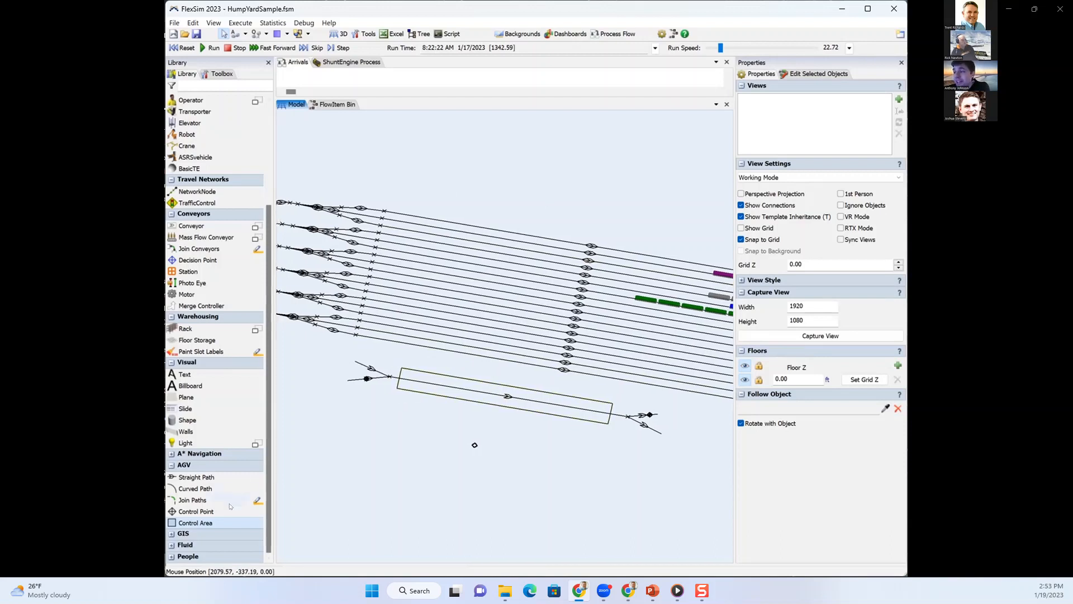
- Enter a Stop Threshold of 100 ft for the AGV network's Default Accumulation type and close its properties without applying
left_click(214, 72)
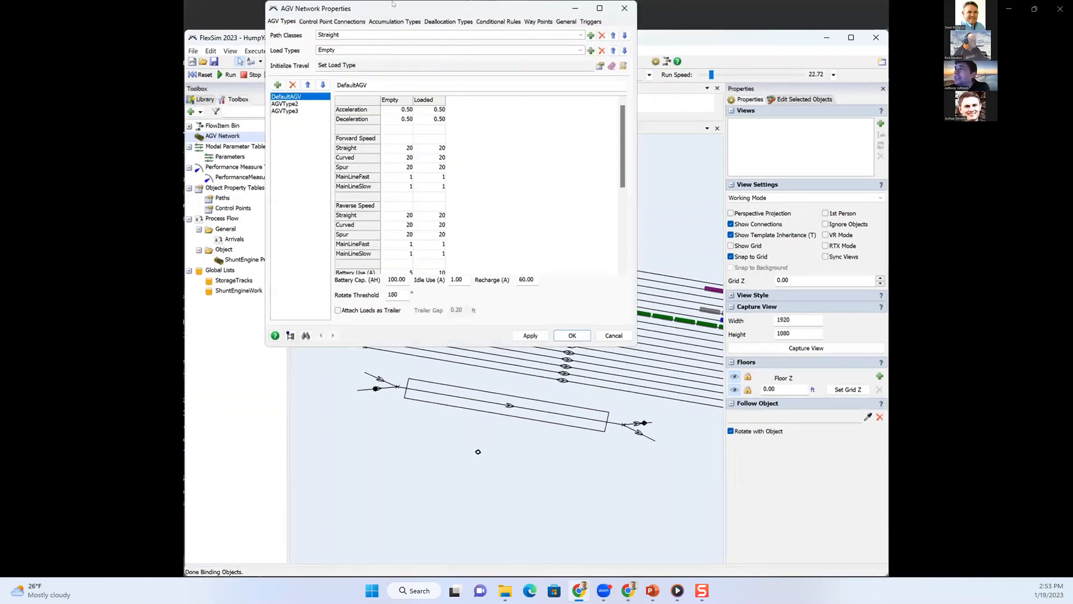
left_click(351, 104)
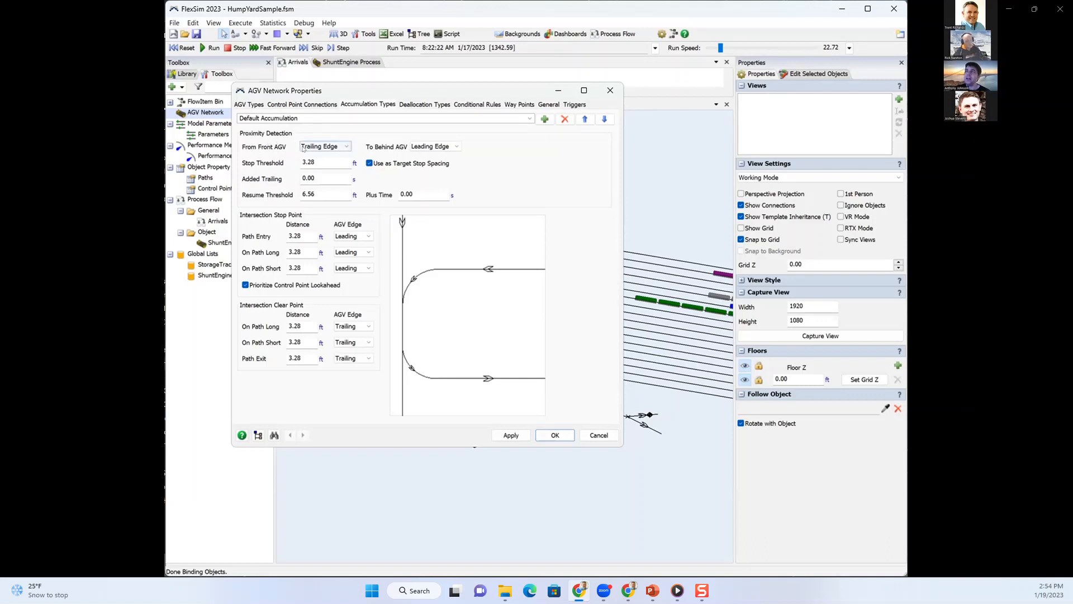
left_click(302, 148)
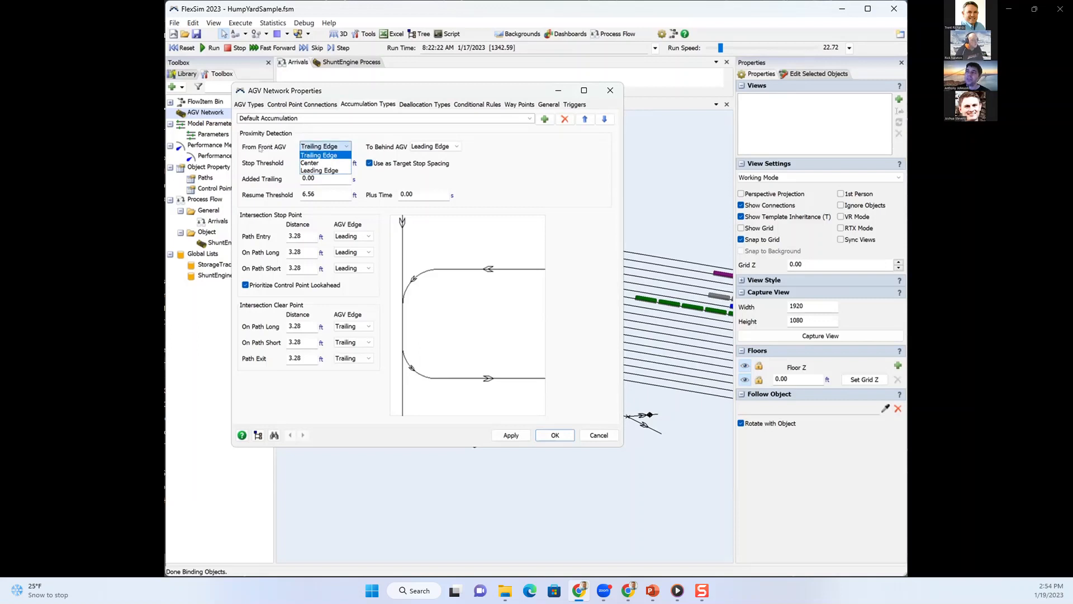
left_click(306, 148)
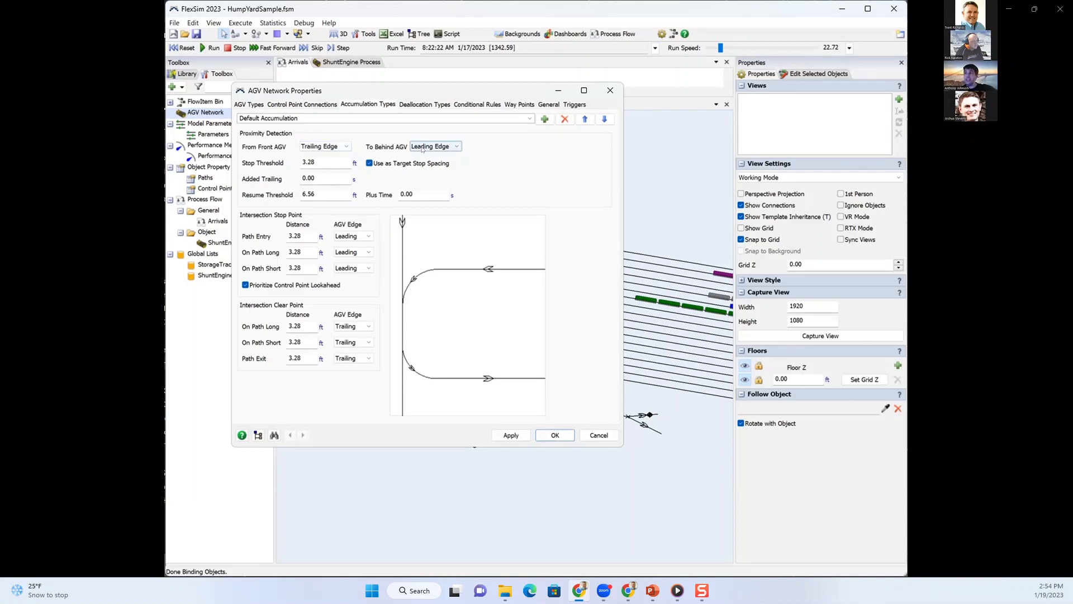
left_click_drag(319, 161, 287, 152)
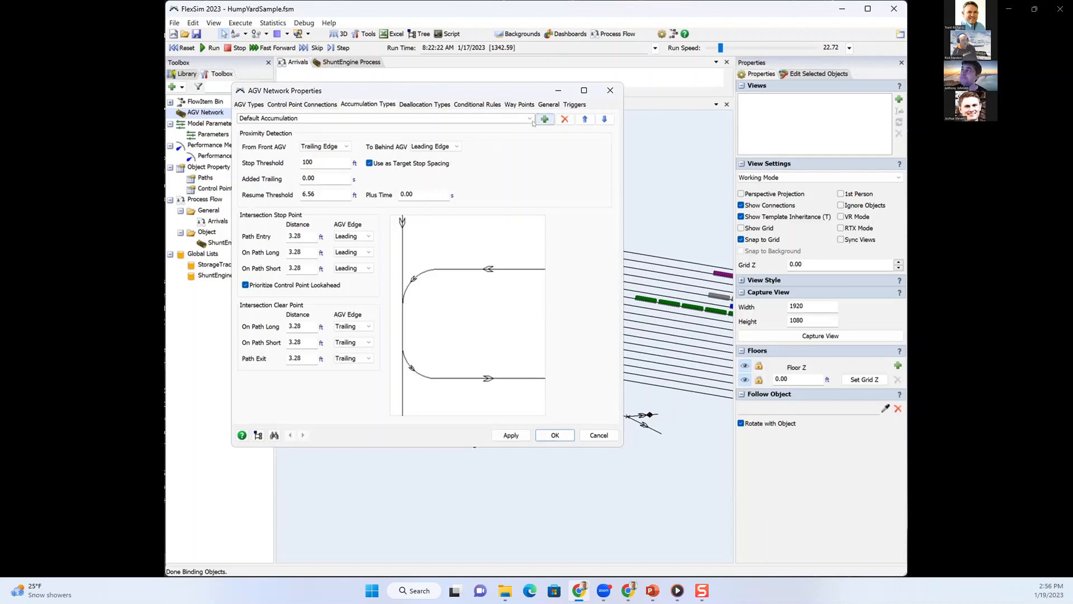
left_click(611, 91)
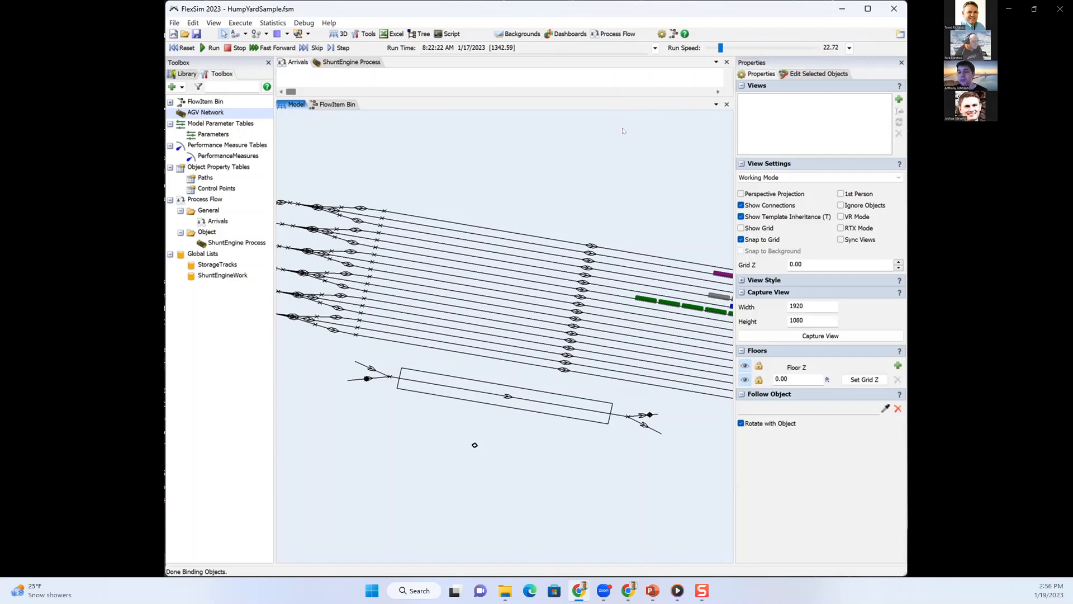
- Inspect the Max Allocations setting of the control area around the long straight path
left_click(460, 391)
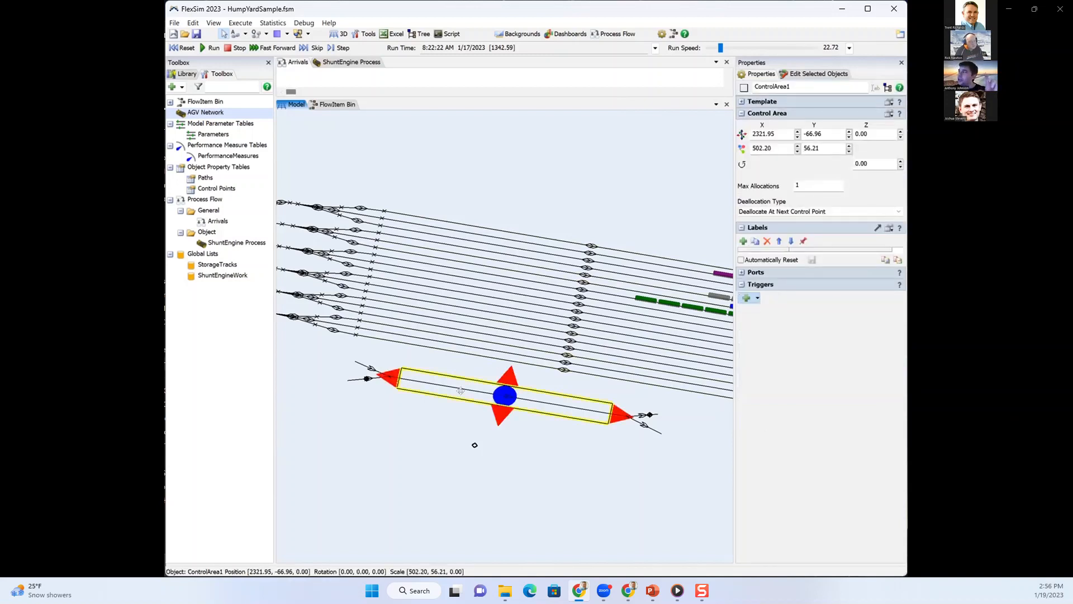
left_click(800, 179)
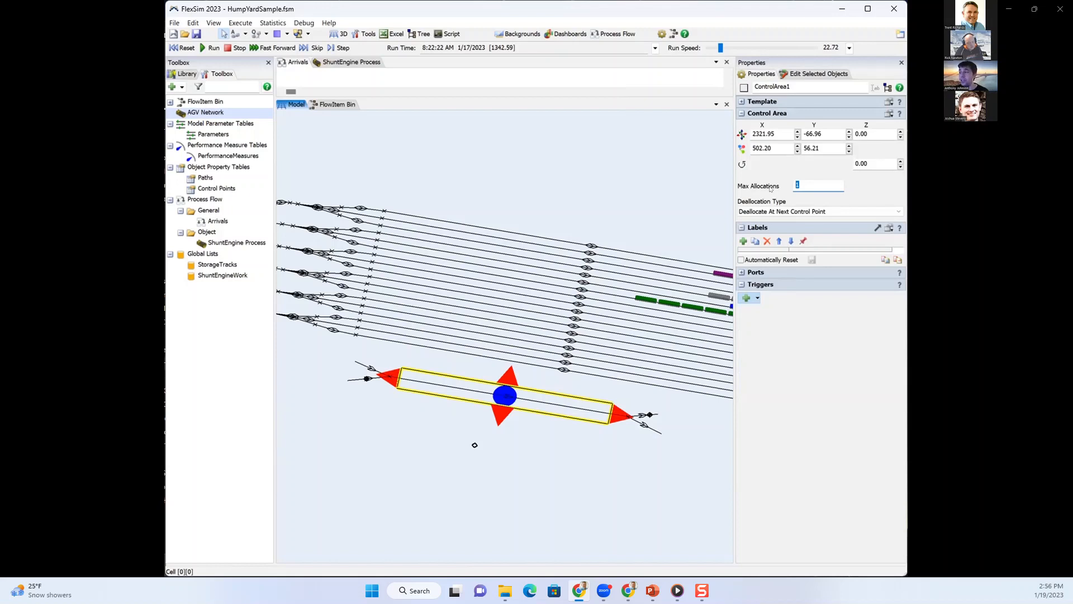
left_click(436, 390)
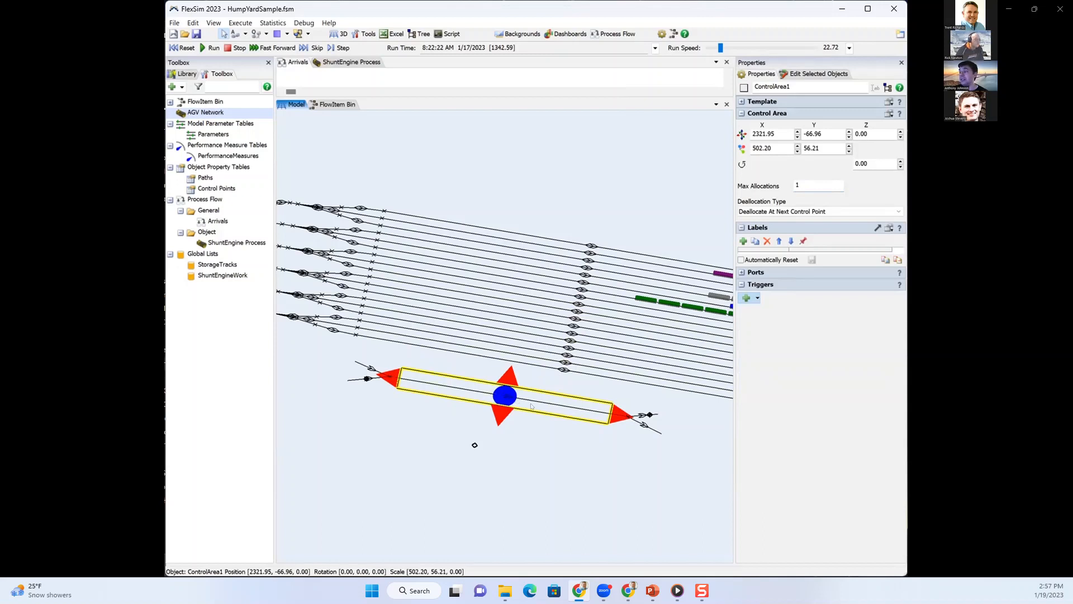
- Add an On Request trigger to the control area around the long straight path
left_click(752, 298)
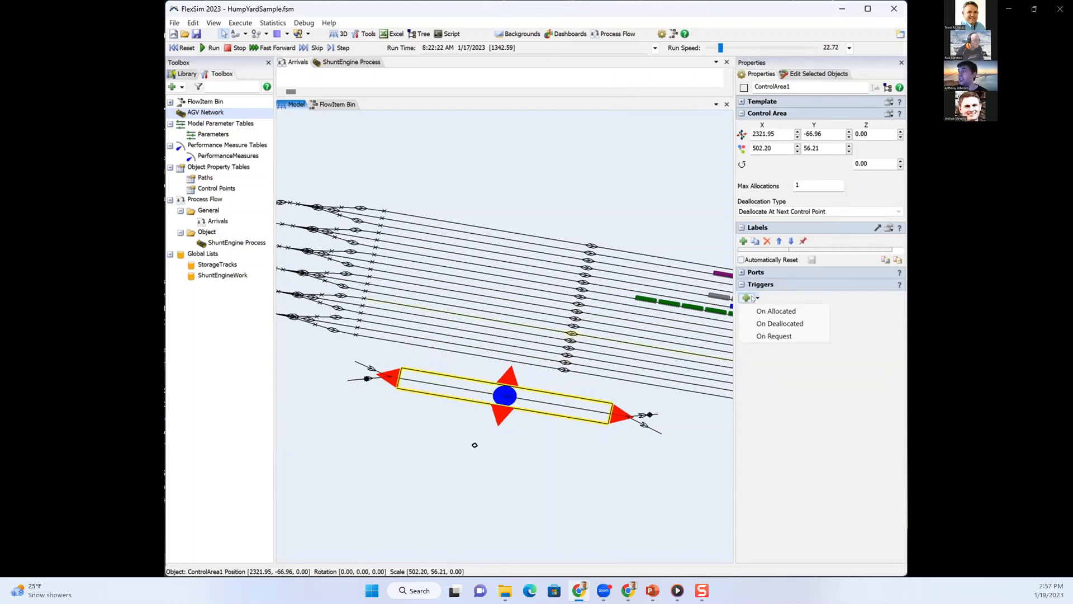
left_click(769, 337)
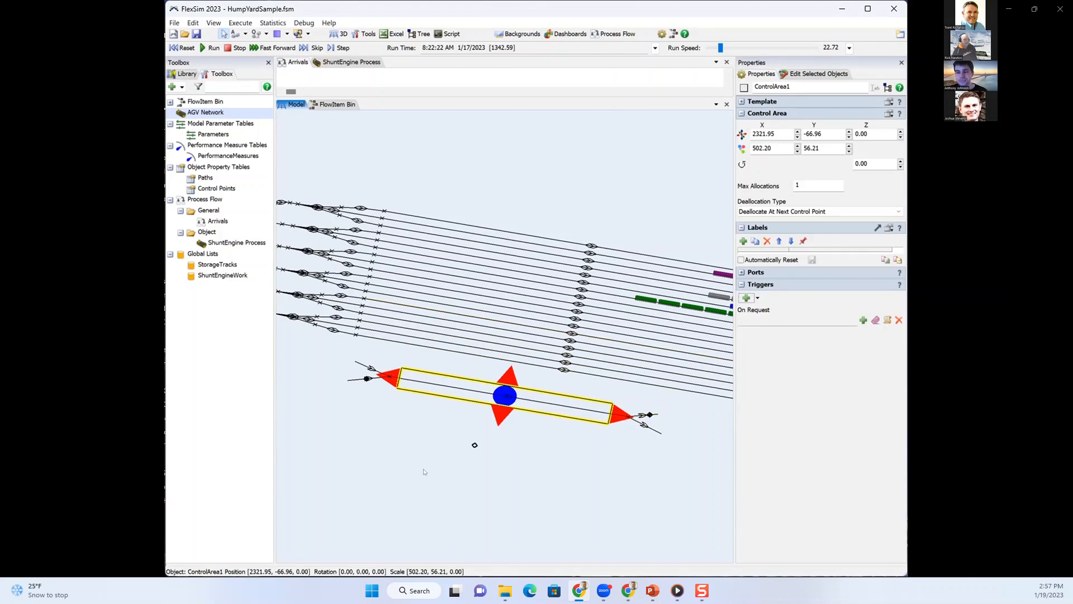
left_click_drag(347, 471, 350, 472)
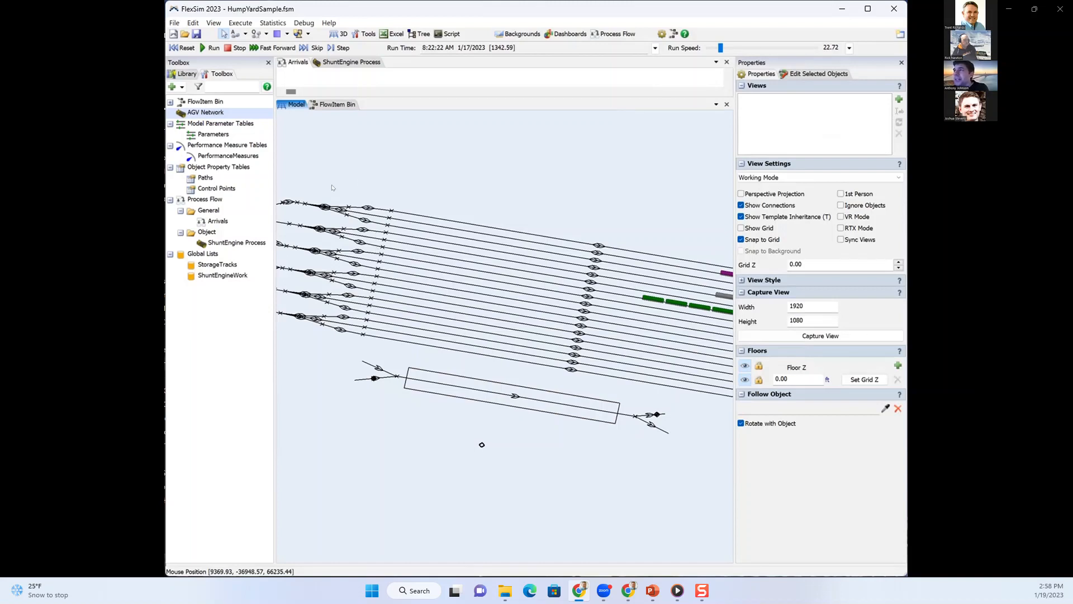
- Inspect the Inter-Arrivaltime expression of the Source activity in the Arrivals process flow
left_click(297, 61)
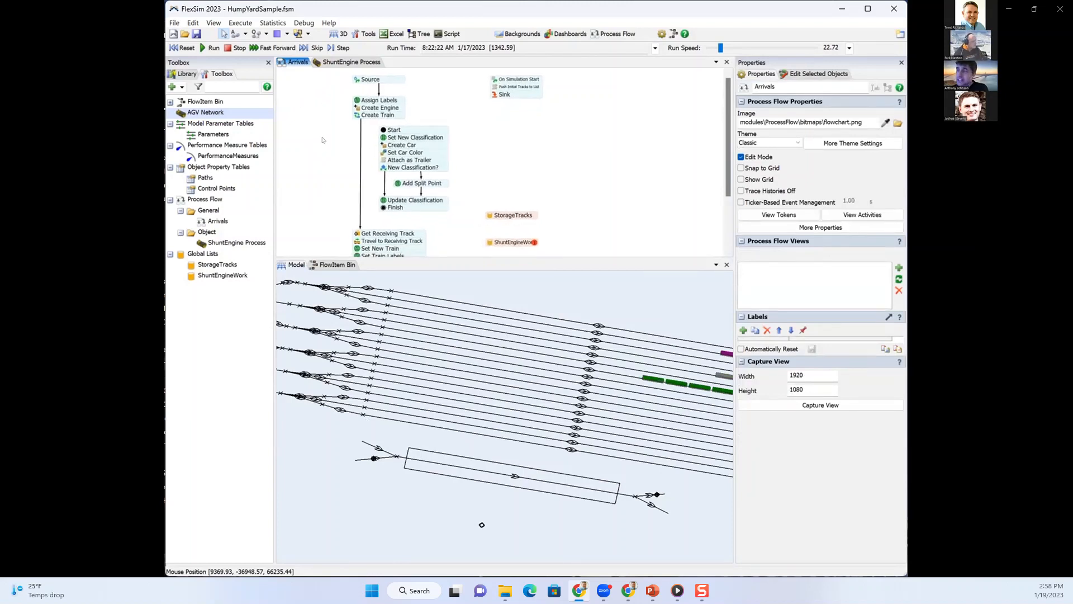
scroll(322, 140, "down", 1)
left_click_drag(320, 141, 332, 138)
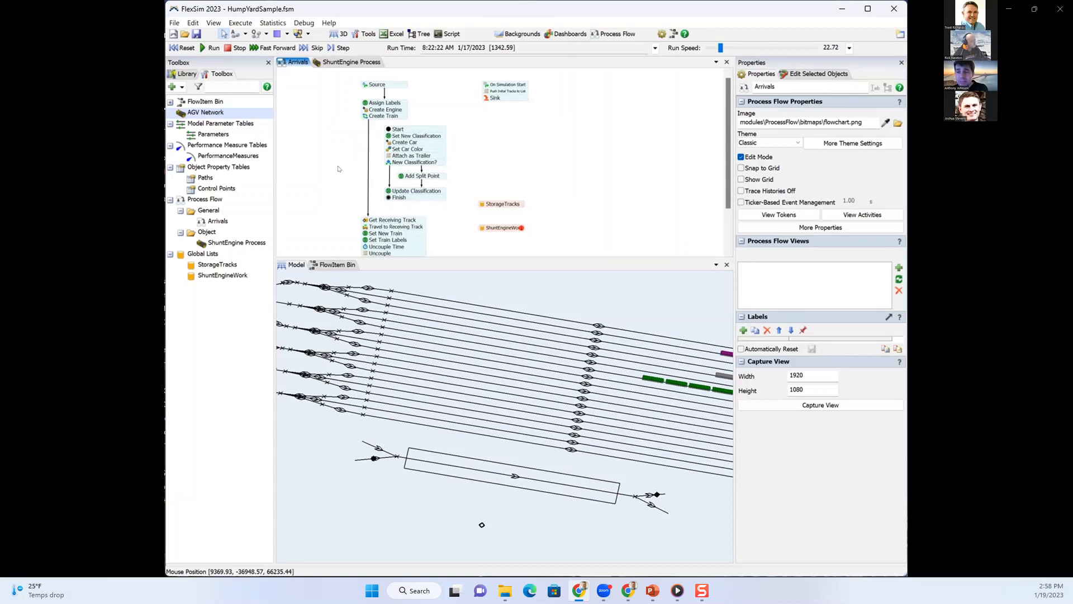
left_click_drag(328, 166, 322, 167)
left_click_drag(330, 112, 317, 111)
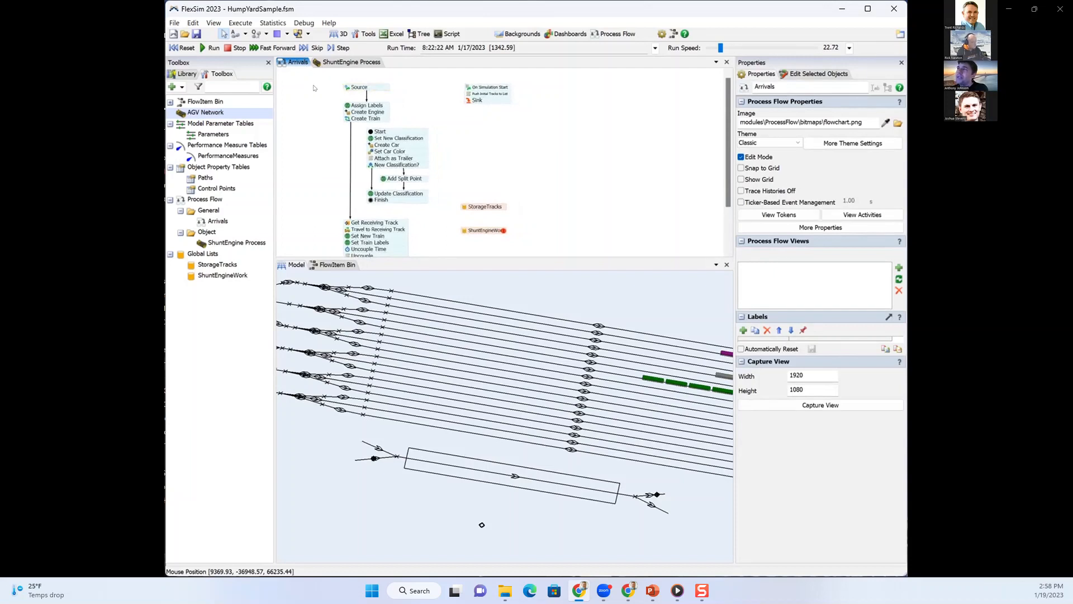
double_click(347, 87)
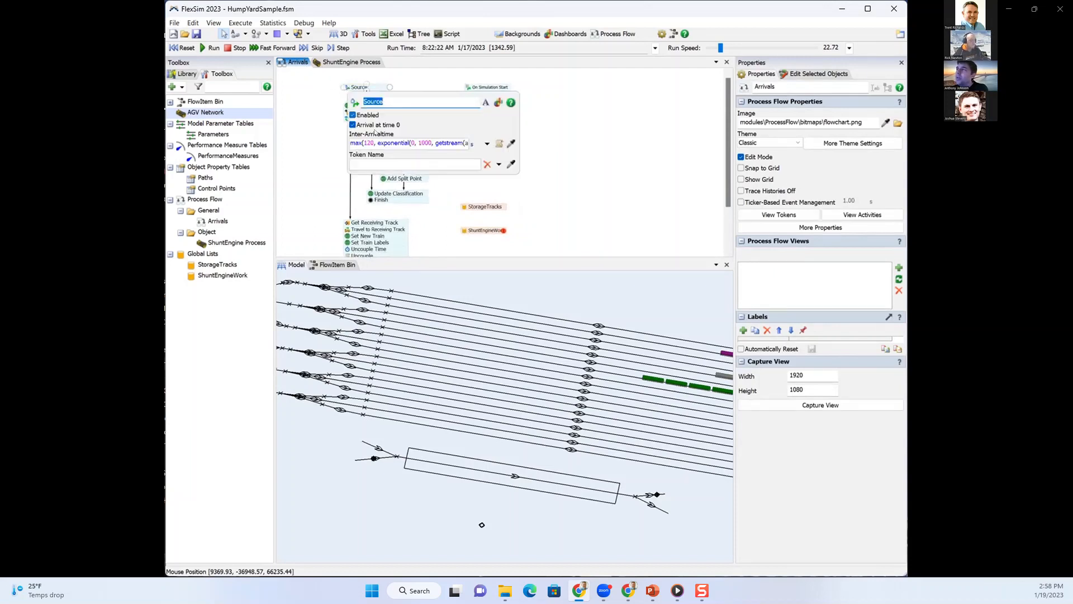
left_click_drag(351, 143, 481, 134)
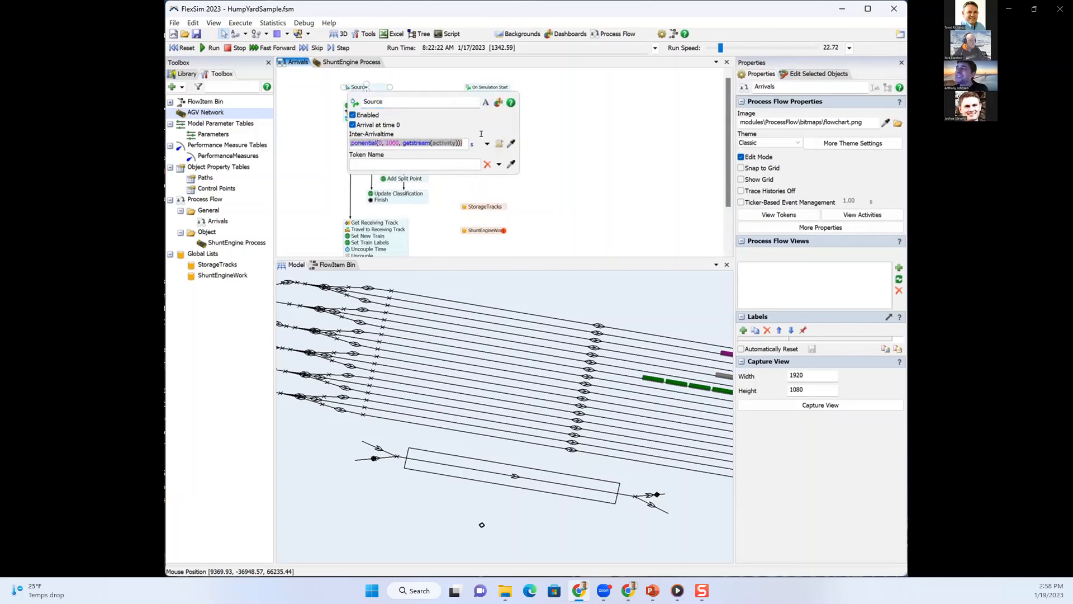
left_click(392, 143)
double_click(392, 143)
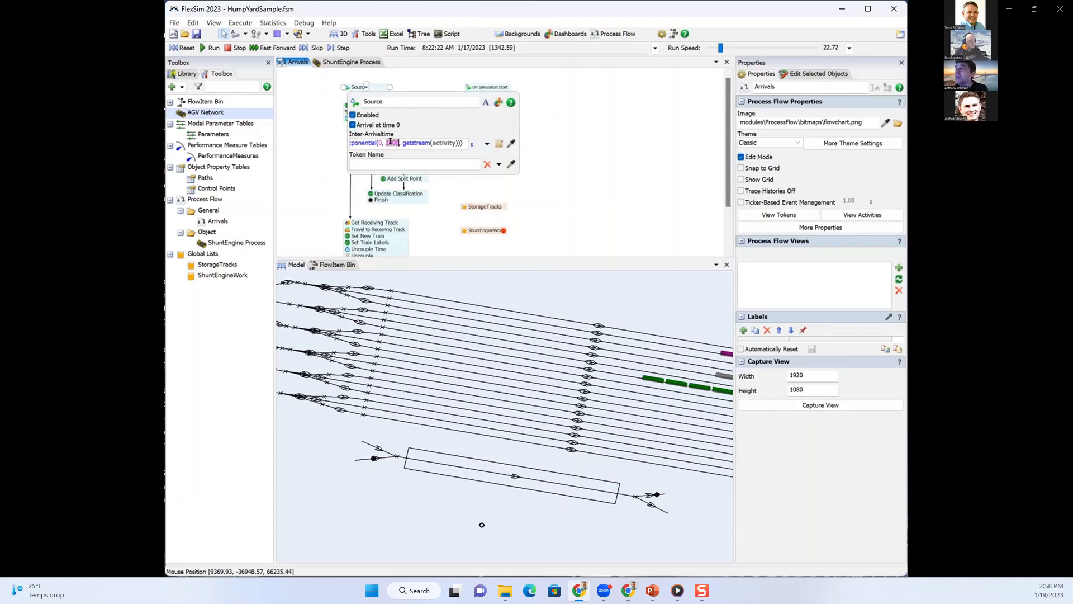
left_click(322, 122)
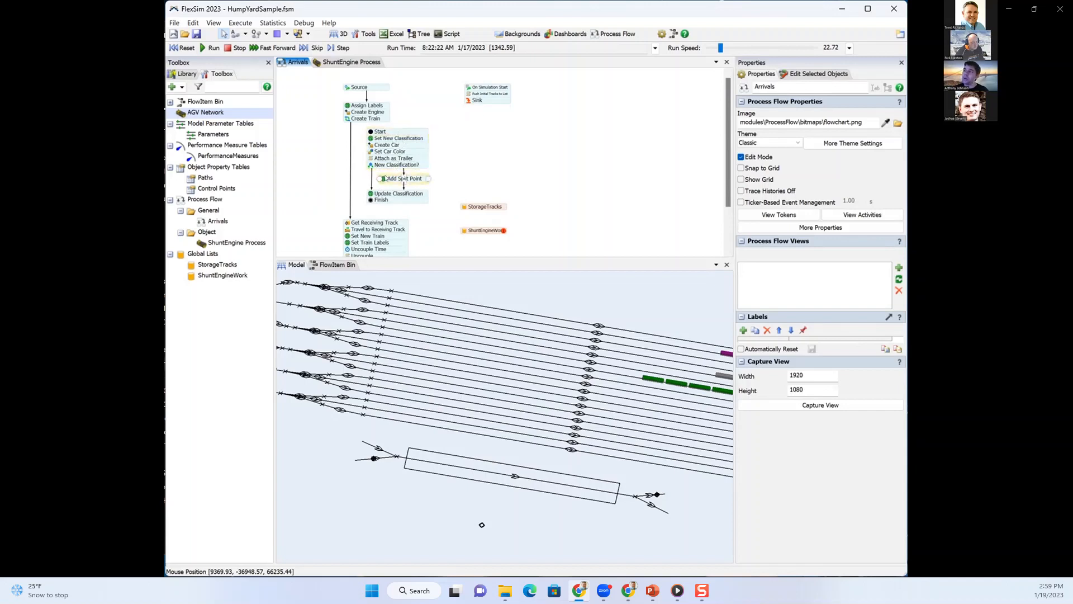
- Bring the receiving activities and the receiving yard tracks into view, and reset and run the simulation
scroll(366, 168, "down", 3)
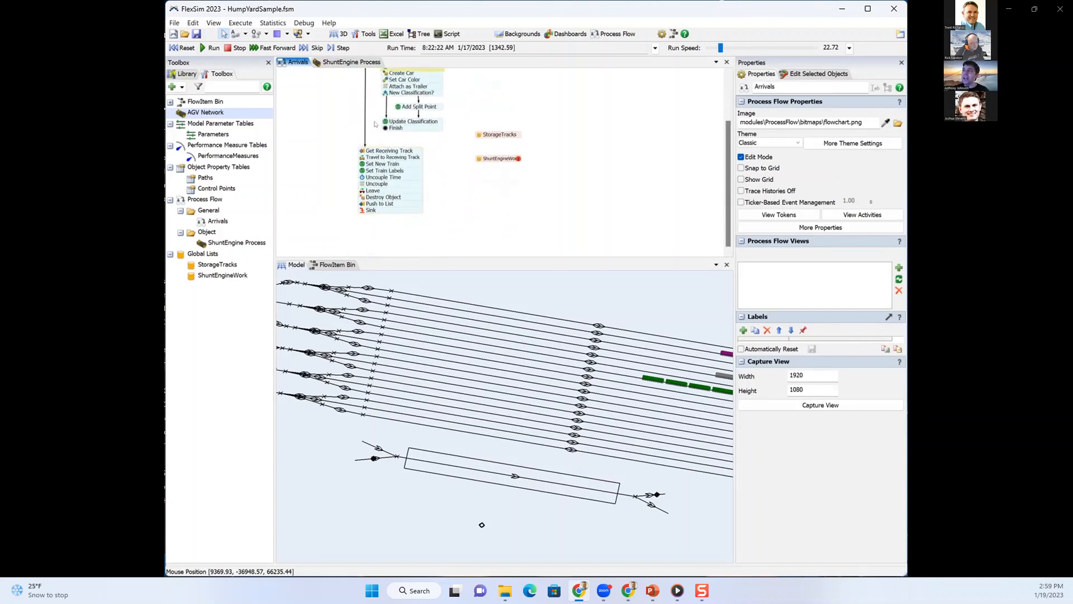
left_click(369, 152)
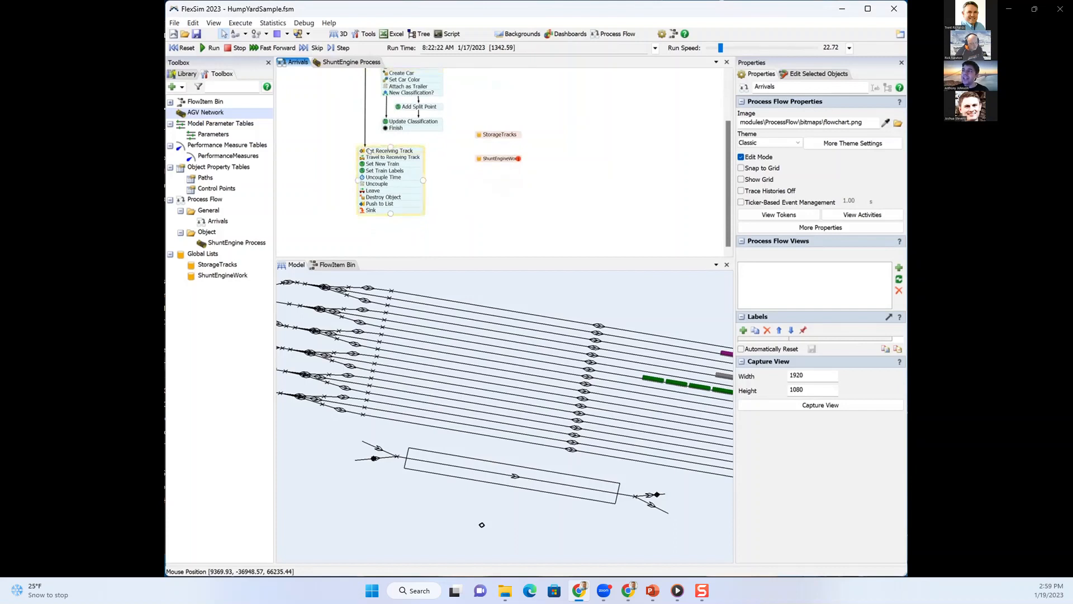
left_click(614, 315)
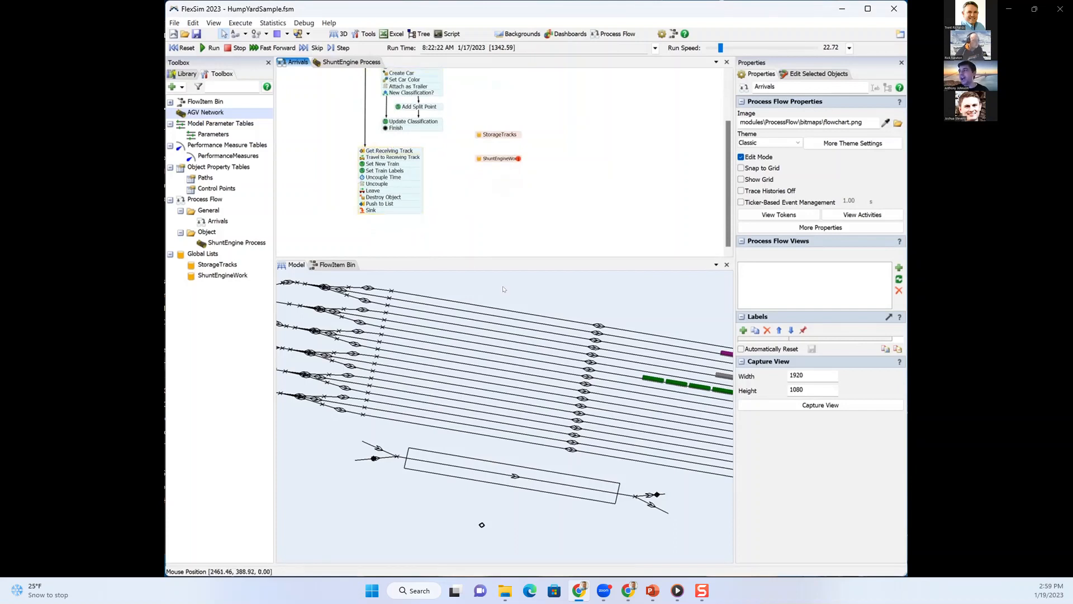
scroll(615, 314, "down", 3)
scroll(615, 315, "down", 2)
left_click_drag(340, 414, 536, 517)
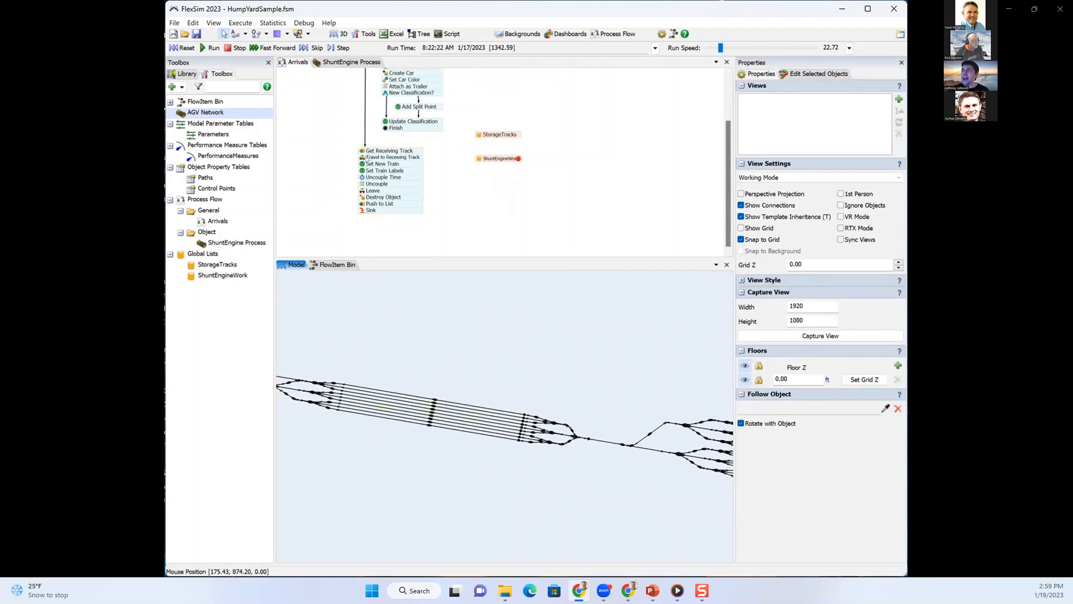
left_click(186, 49)
left_click(211, 48)
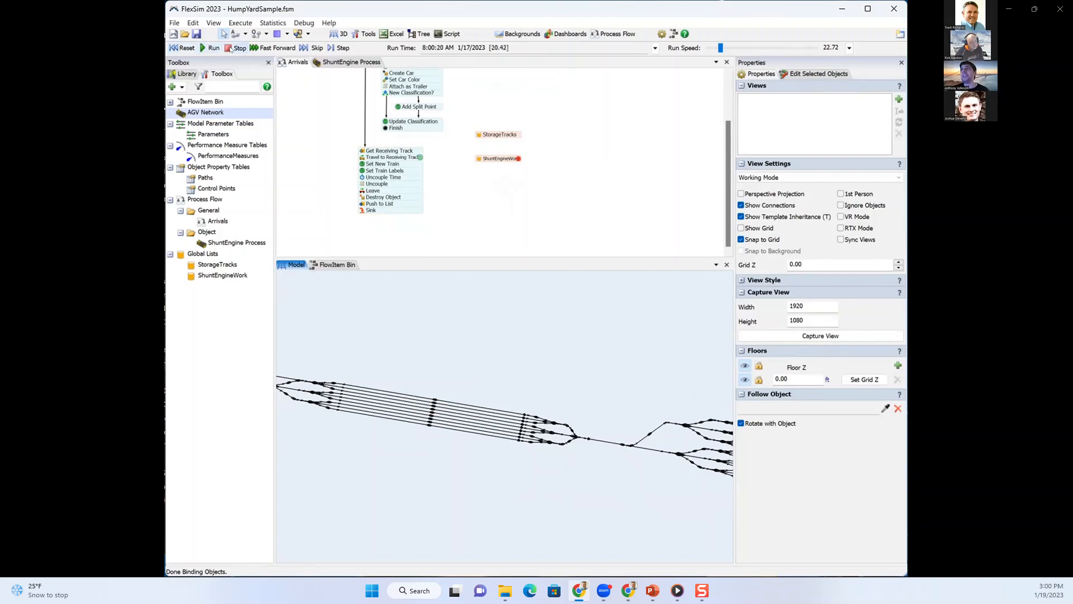
- Check the token at Travel to Receiving Track, resume the simulation and lower the run speed to 7.70
left_click(418, 157)
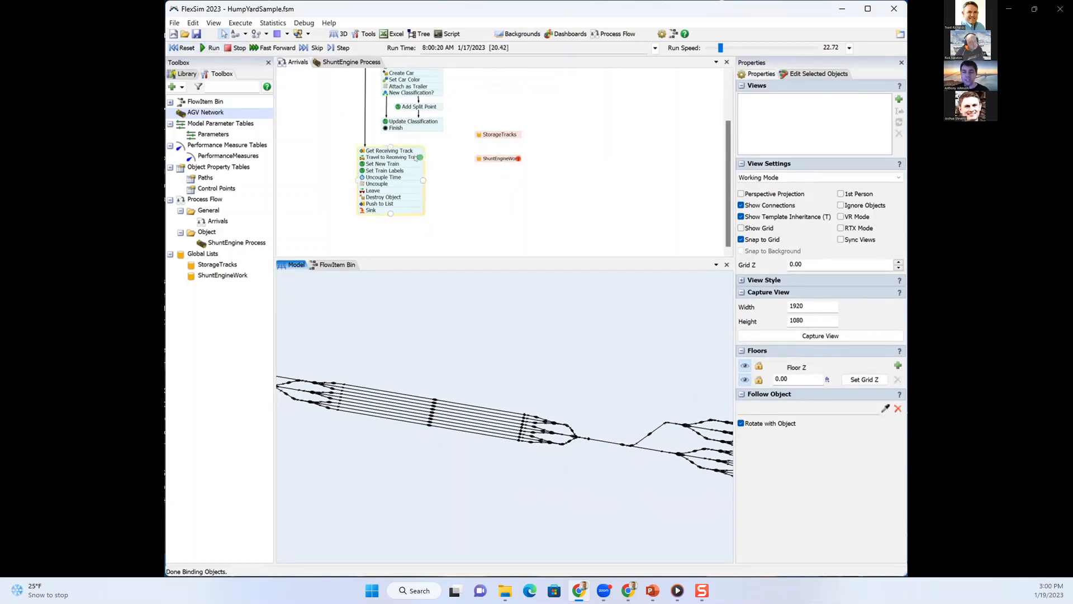
left_click_drag(448, 173, 486, 187)
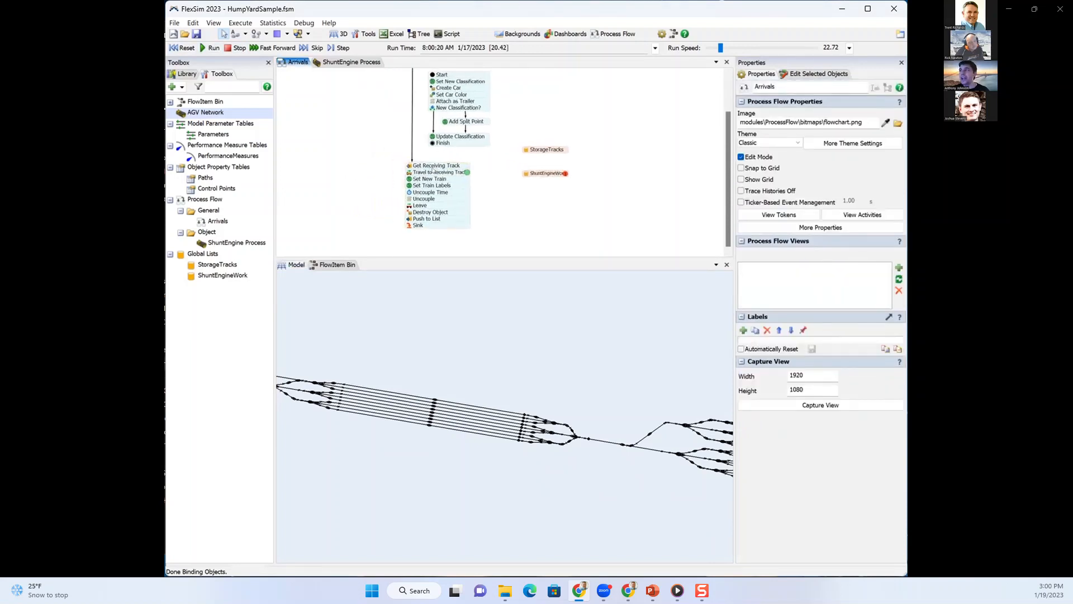
left_click_drag(366, 187, 371, 185)
left_click(205, 49)
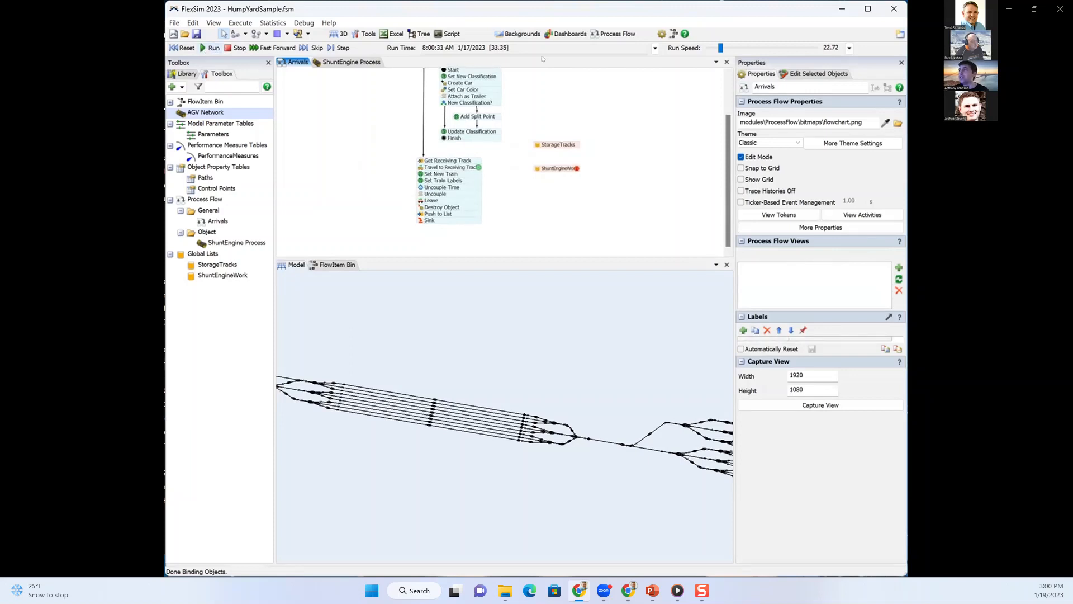
left_click_drag(414, 370, 474, 393)
left_click_drag(720, 48, 718, 50)
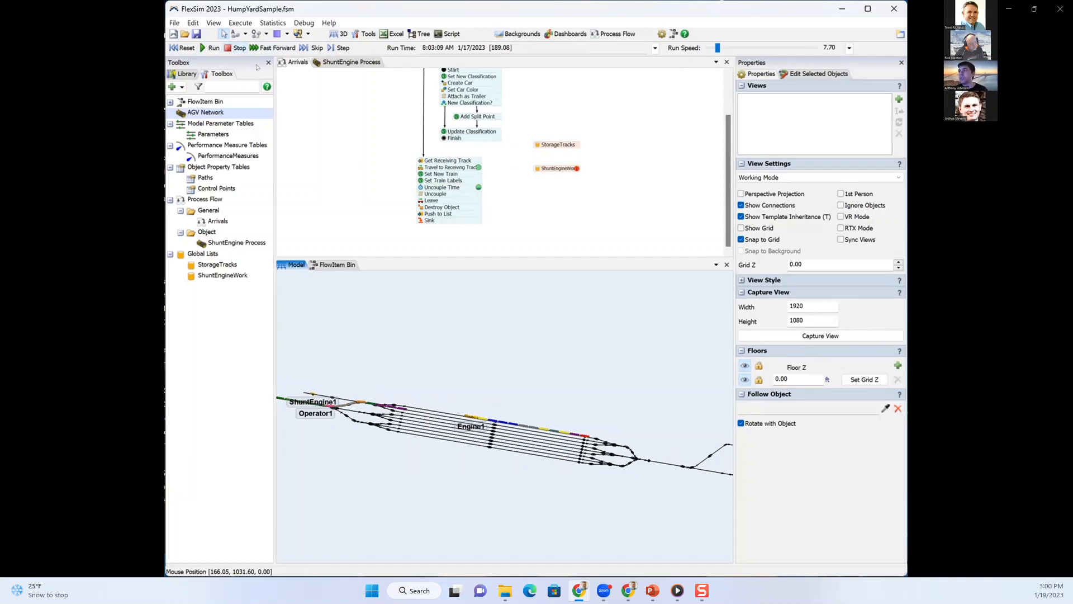
- Run the simulation on while the engine uncouples and leaves the receiving track, and stop it
left_click(205, 49)
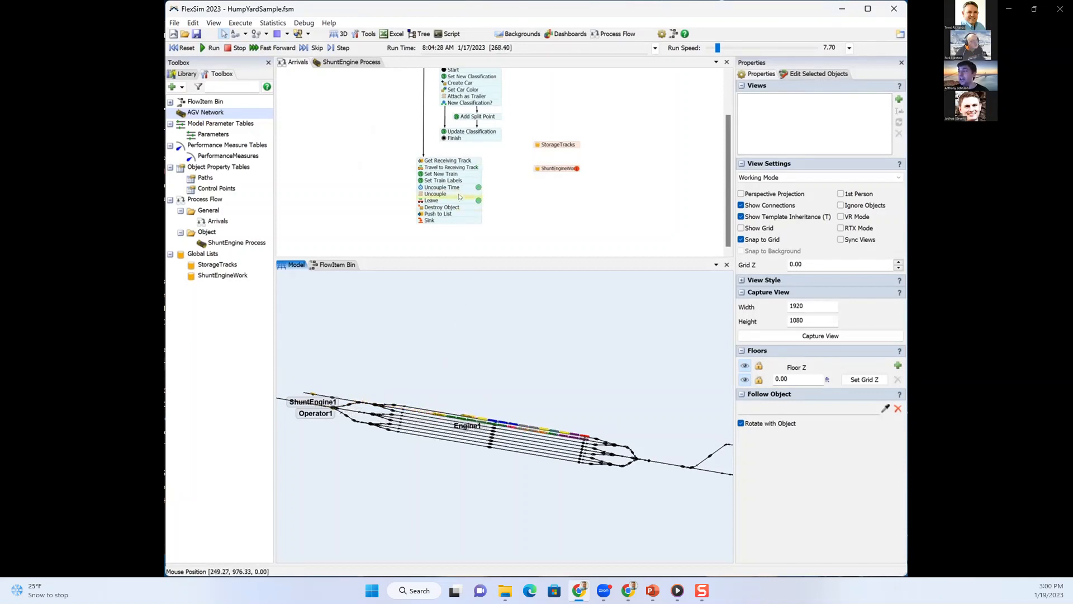
left_click_drag(465, 378, 492, 384)
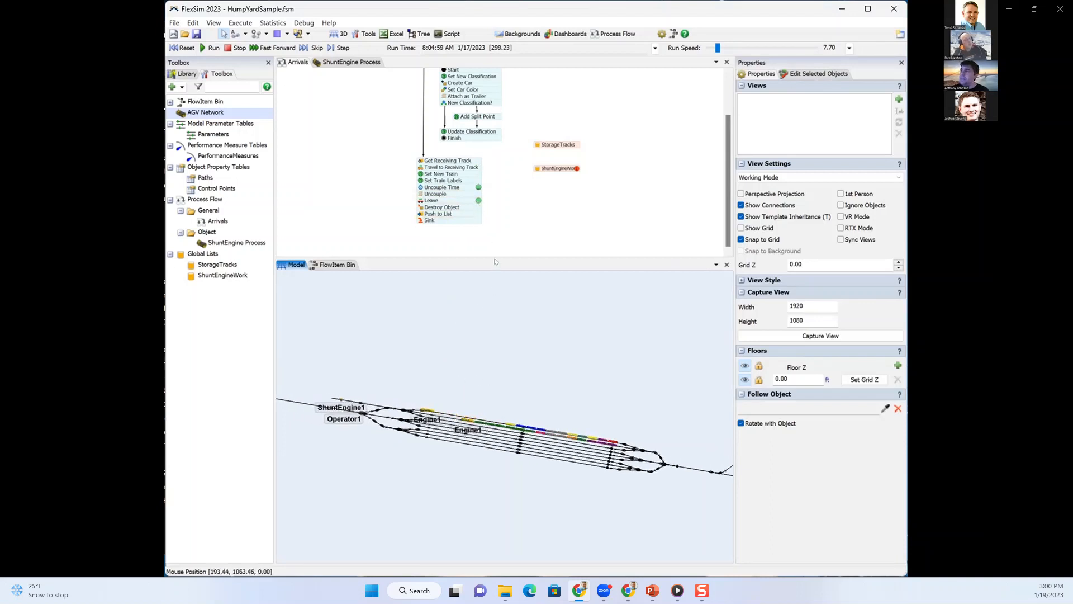
left_click(230, 49)
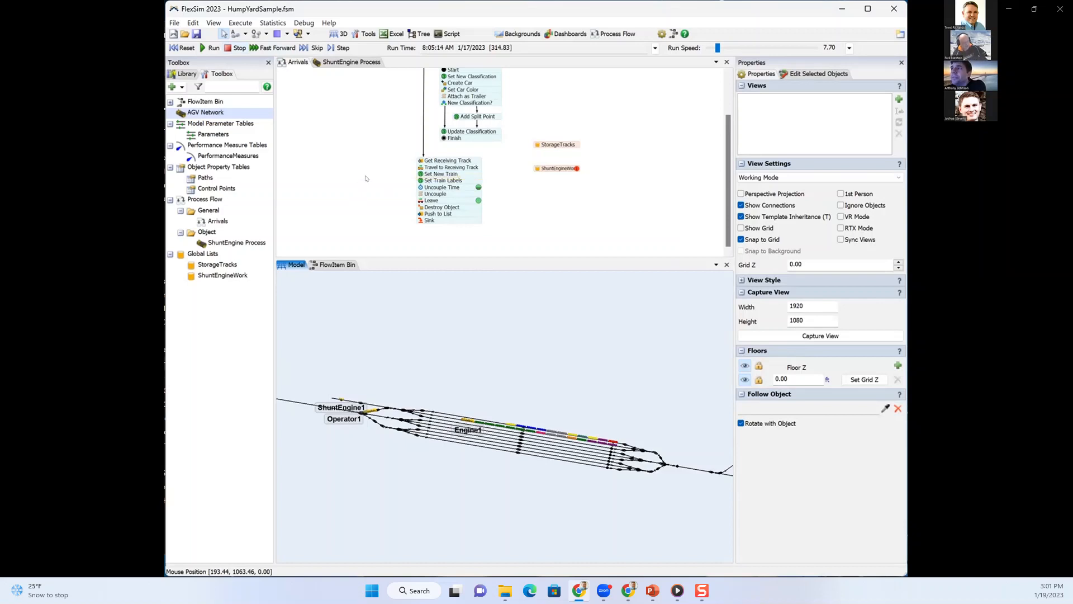
- Insert a Custom Code activity between Uncouple Time and Uncouple and give it the Uncouple AGV Train option
left_click(340, 160)
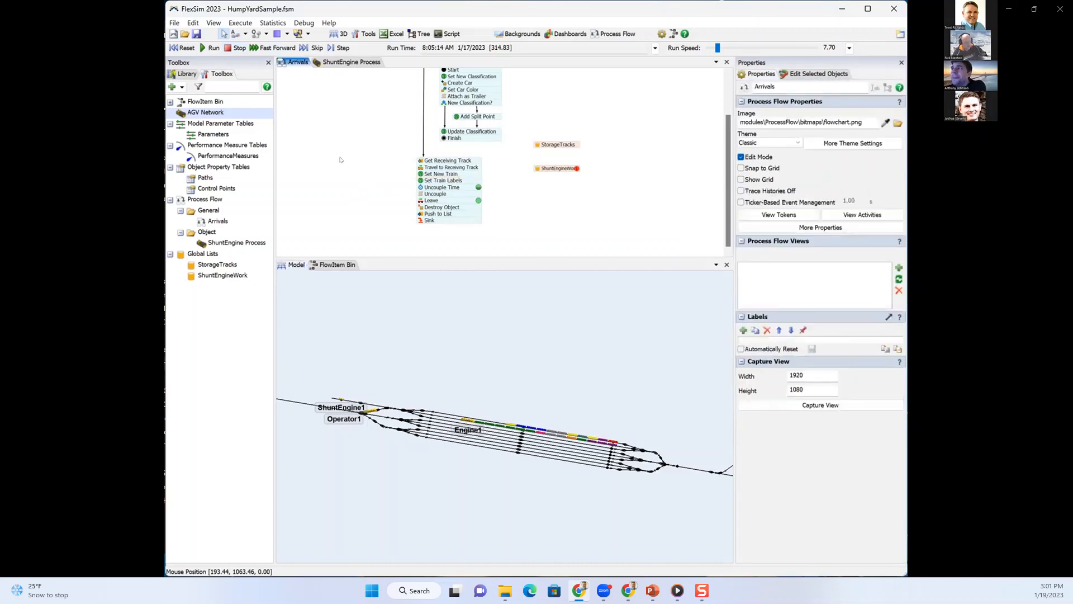
left_click(185, 73)
left_click_drag(378, 161, 368, 180)
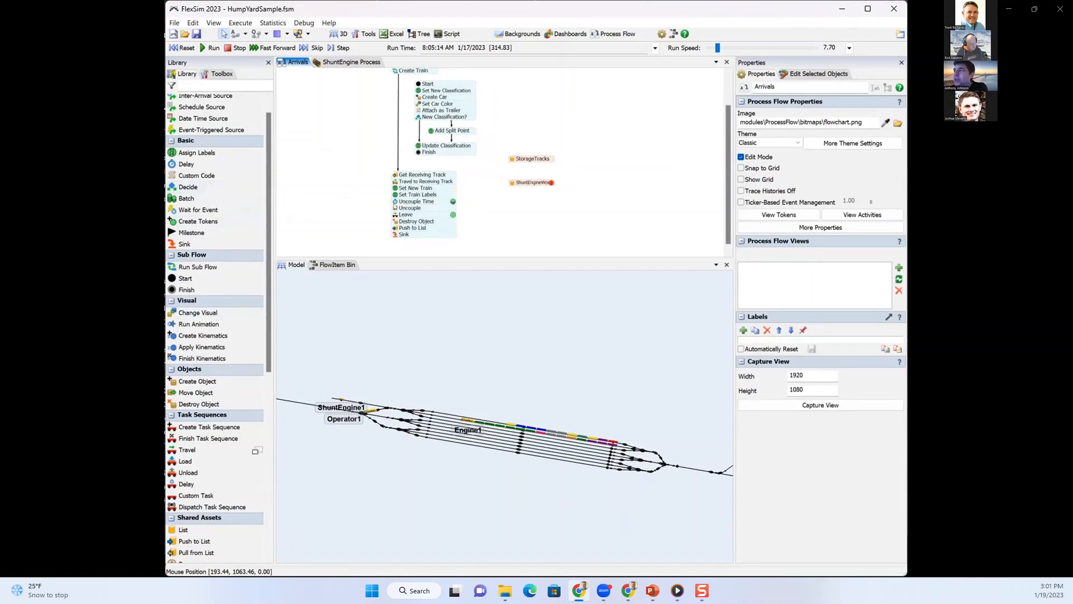
mouse_move(672, 92)
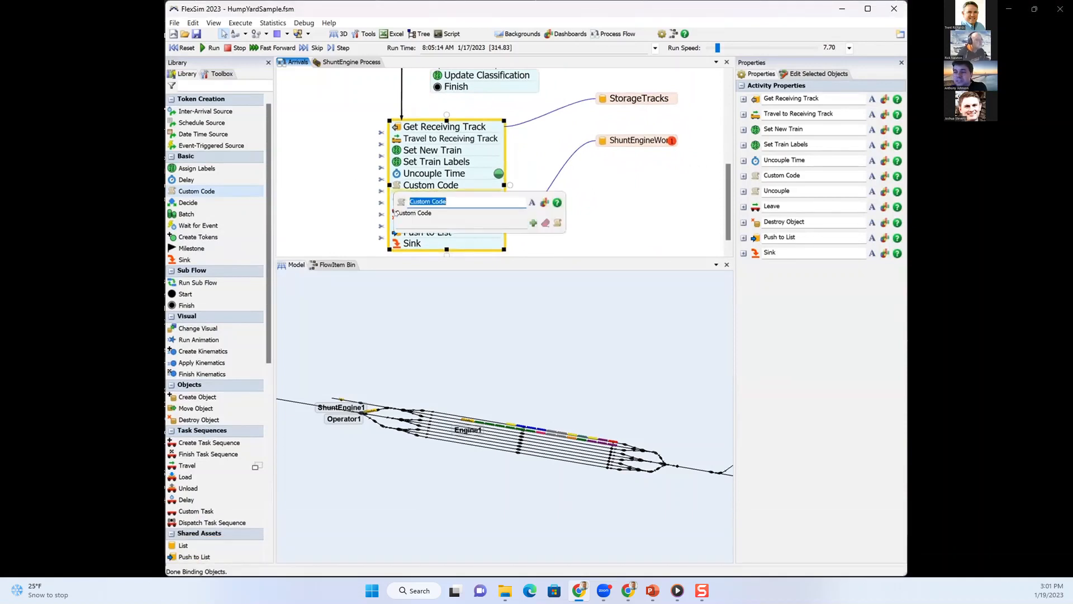
mouse_move(534, 130)
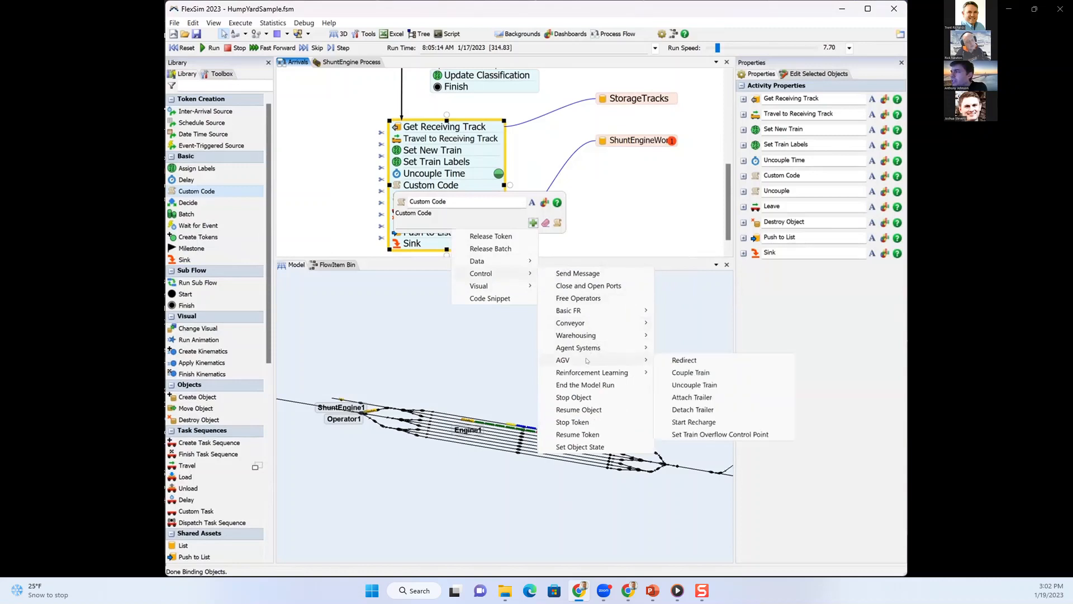
left_click(694, 385)
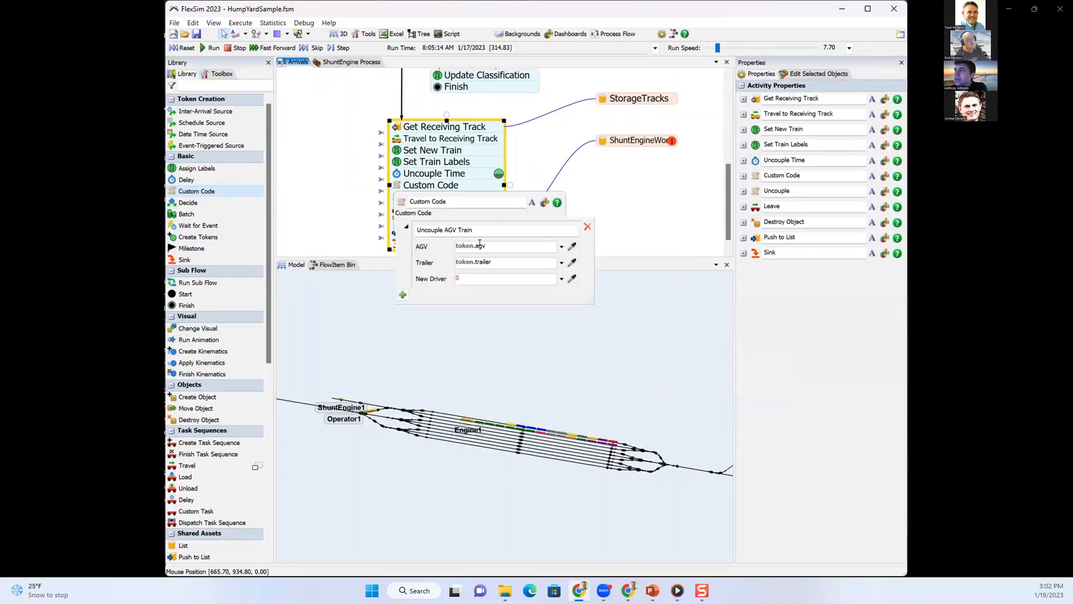
- Review the AGV, Trailer and New Driver parameters of the new Custom Code activity and close its settings
double_click(473, 245)
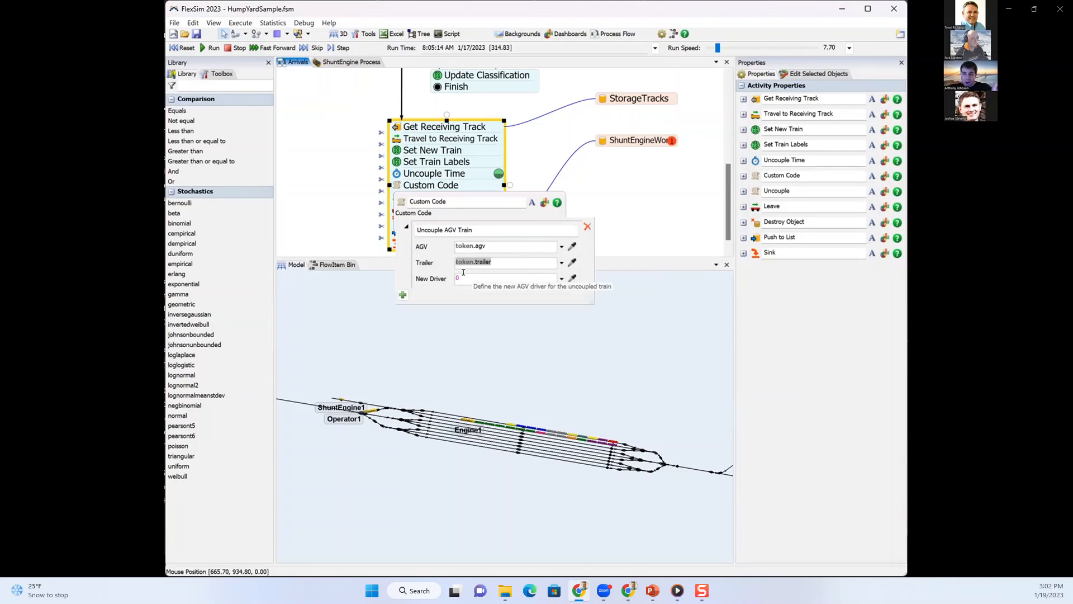
left_click(461, 278)
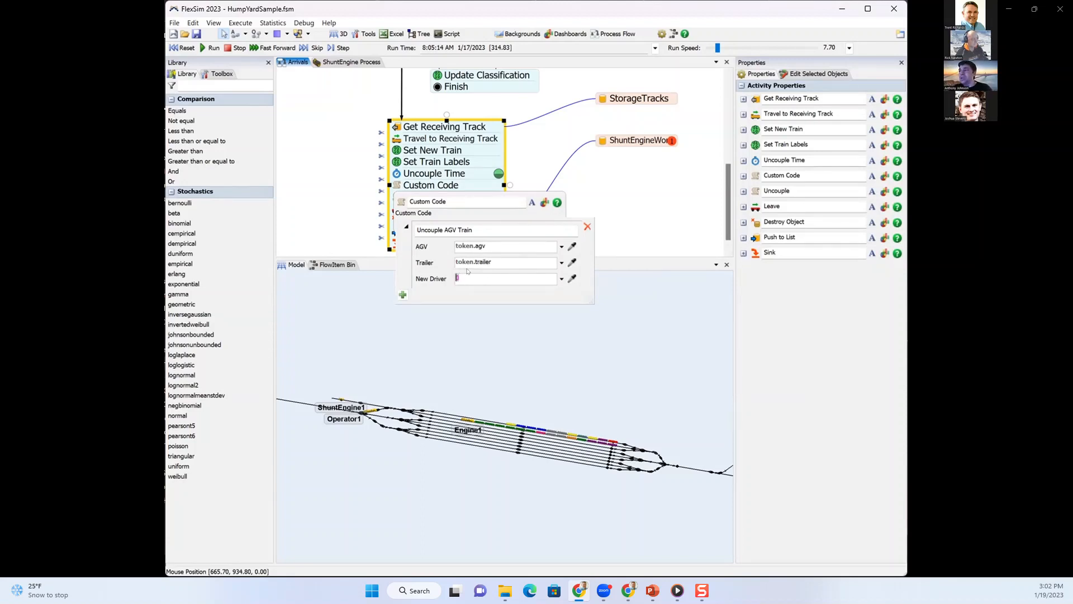
left_click(487, 261)
left_click(350, 179)
- Examine the AGV, Trailer and New Driver parameters of the existing Uncouple activity and close its settings
double_click(422, 197)
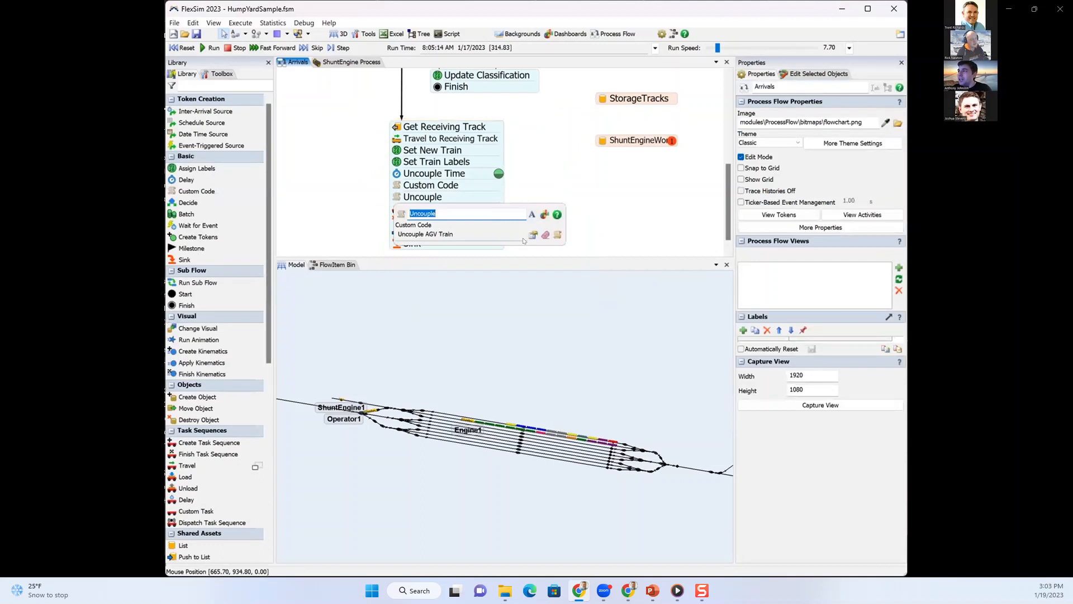
left_click(532, 235)
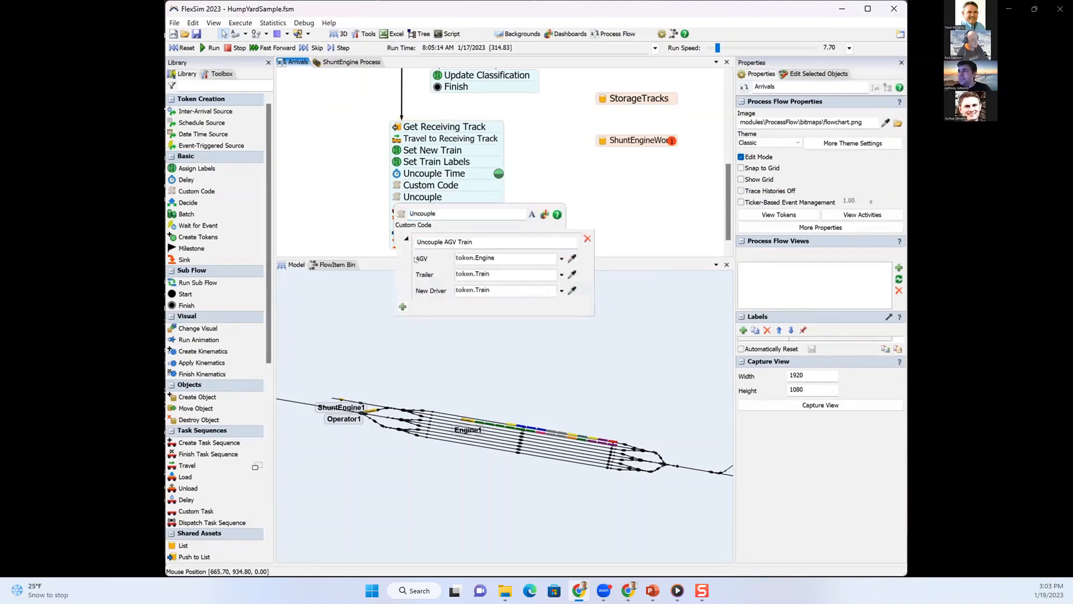
left_click_drag(496, 258, 449, 258)
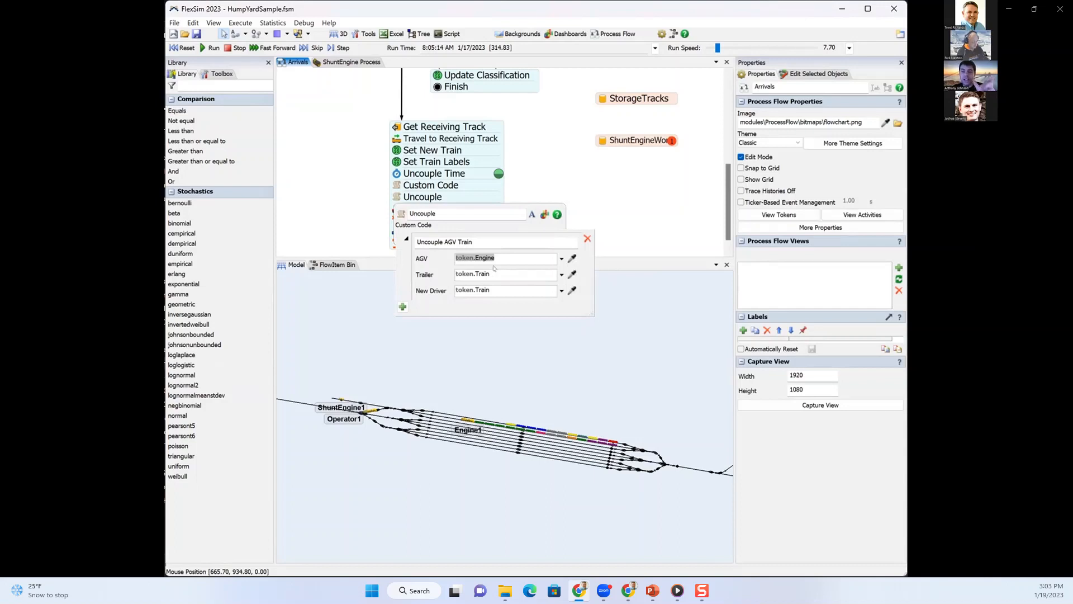
left_click_drag(491, 274, 456, 274)
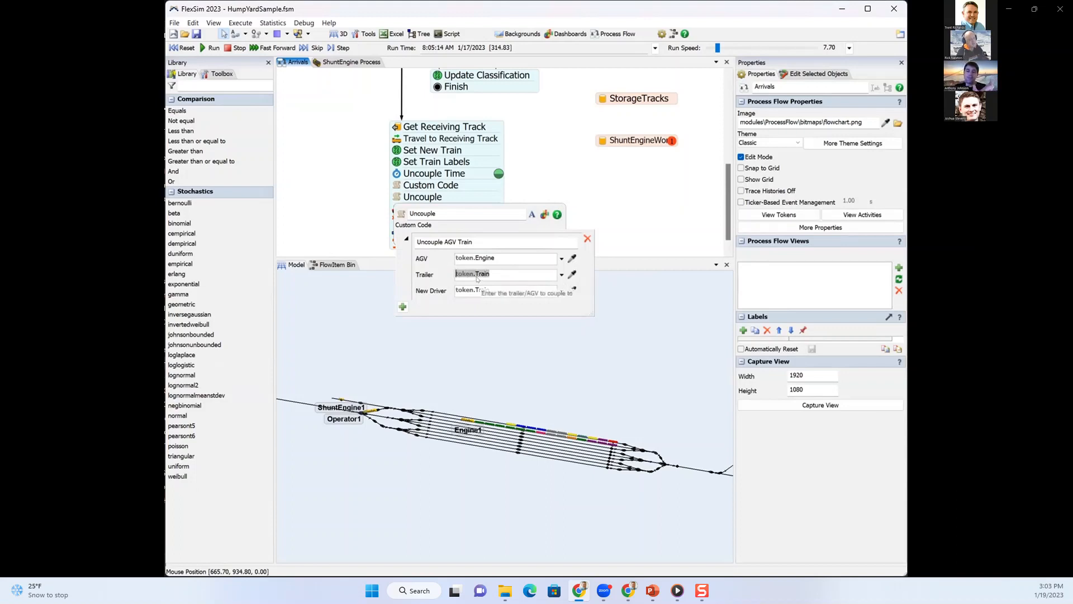
mouse_move(421, 261)
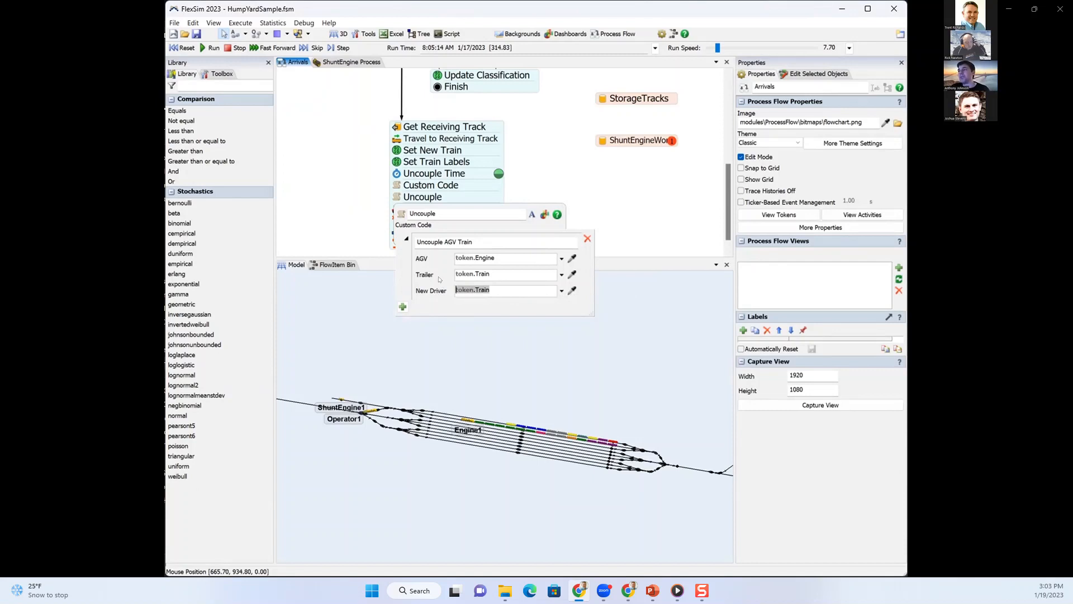
left_click(396, 197)
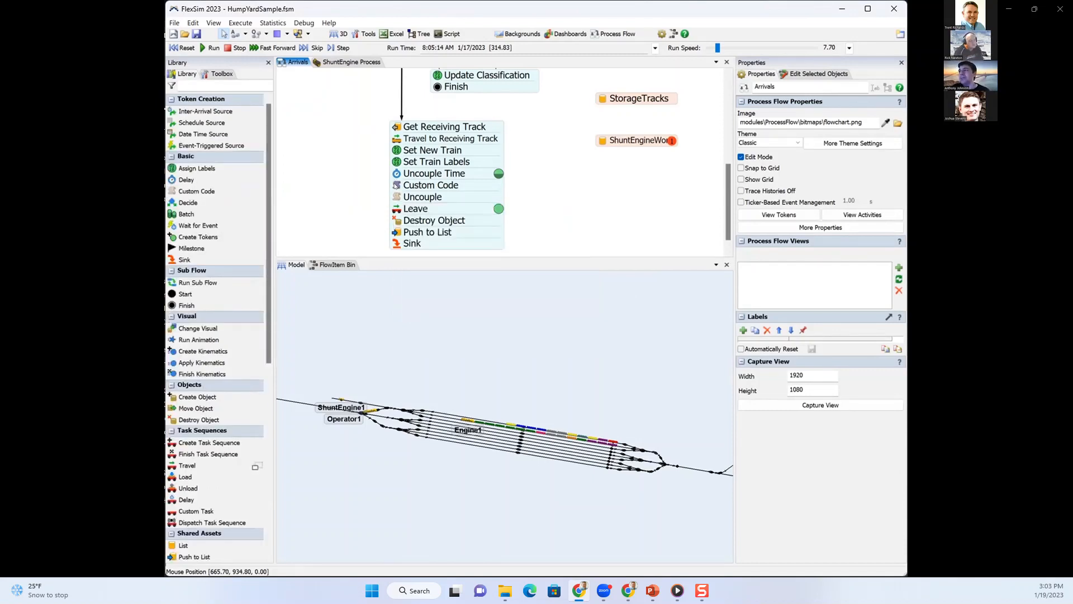
- Remove the Uncouple AGV Train option from the new Custom Code activity and look through the available AGV control options
left_click(533, 223)
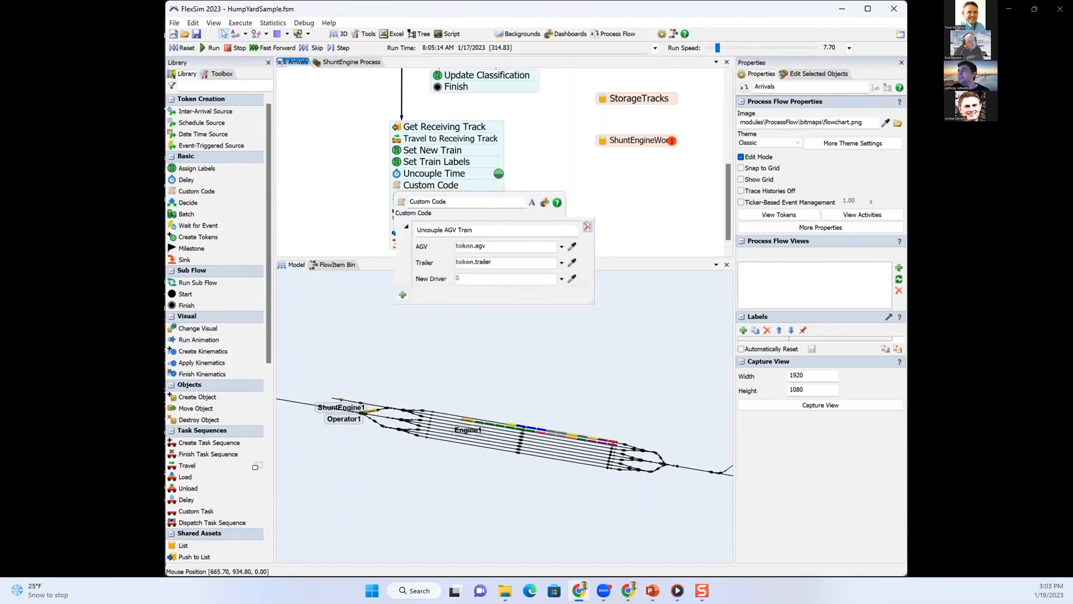
left_click(587, 225)
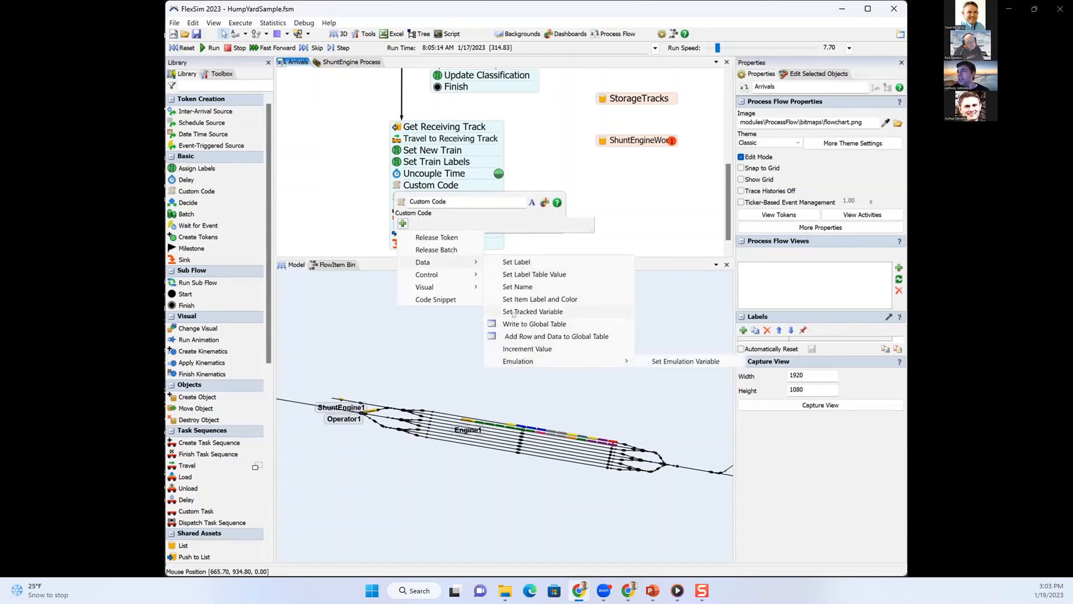
mouse_move(458, 271)
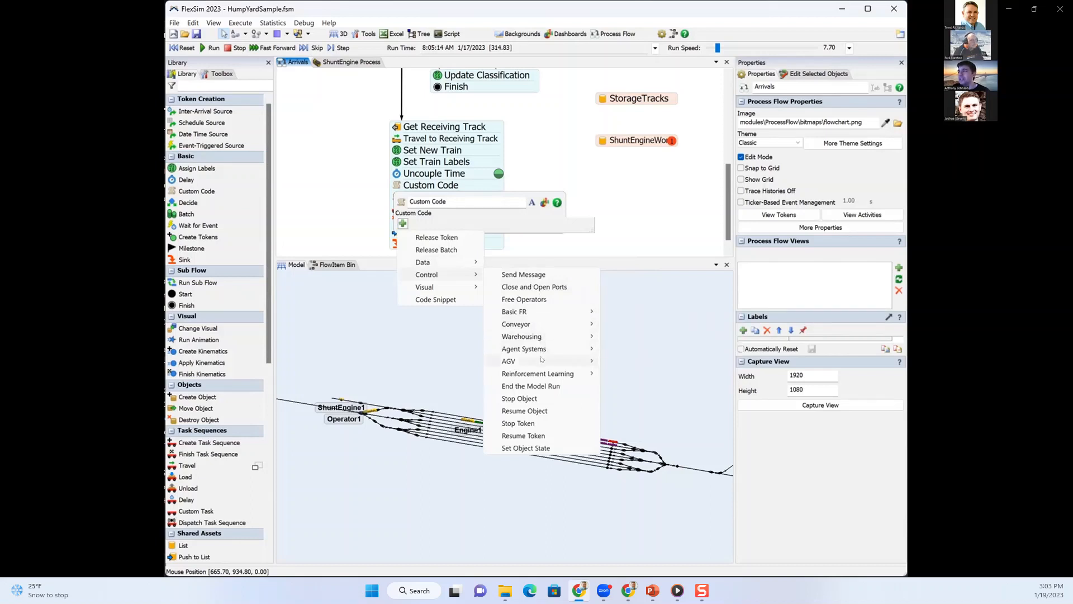
mouse_move(586, 362)
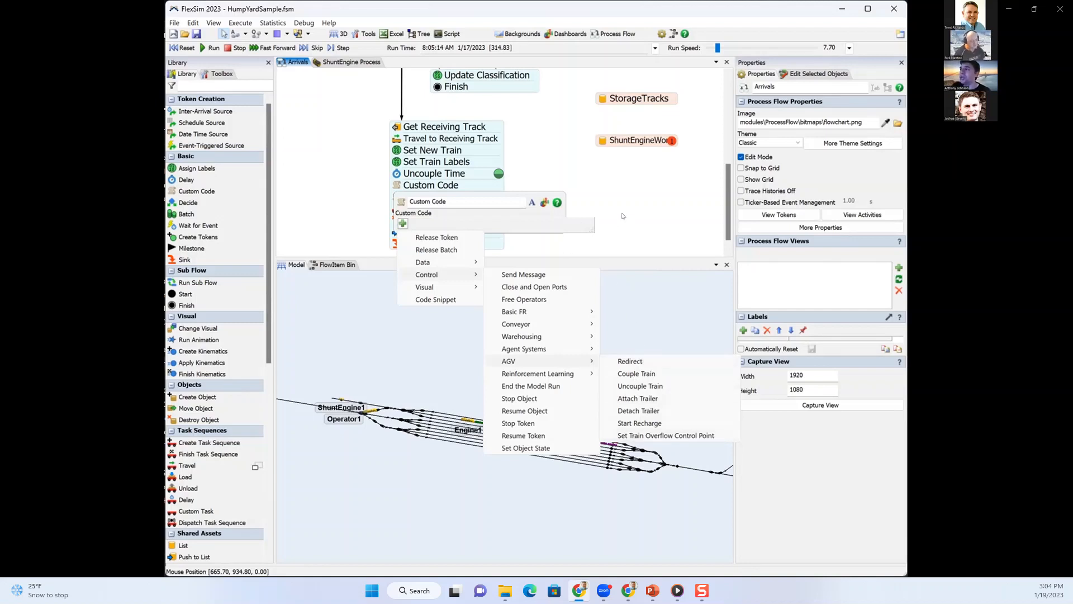
left_click(623, 216)
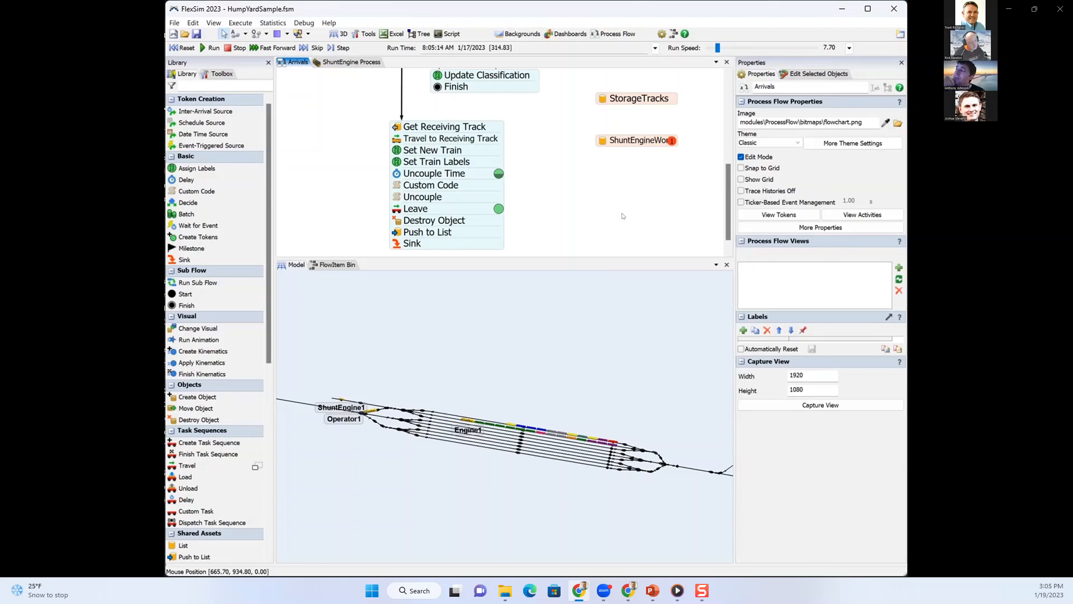
- Delete the Custom Code activity between Uncouple Time and Uncouple in the Arrivals flow
left_click(457, 182)
left_click_drag(495, 185, 613, 214)
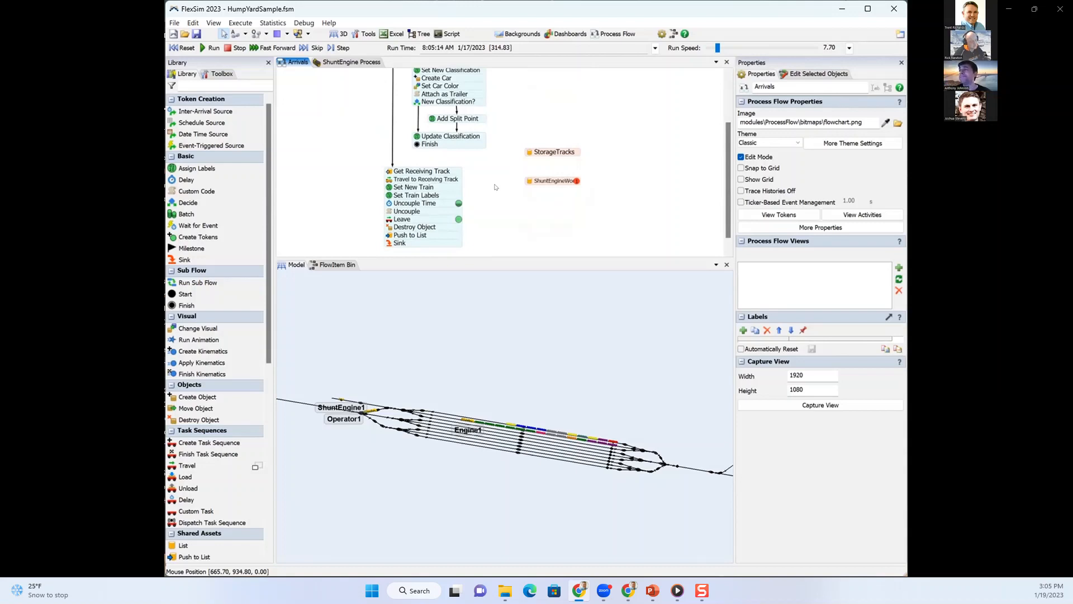
scroll(495, 187, "down", 2)
left_click_drag(494, 187, 476, 195)
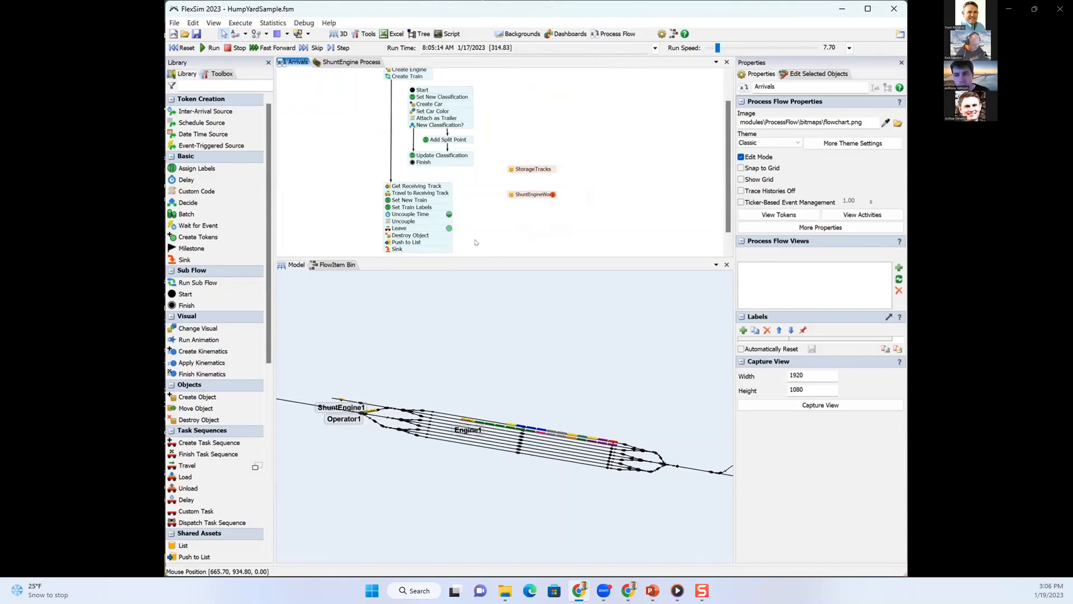
- Review the settings of the Create Car and Set New Classification activities in the car-creation sub flow and close them
mouse_move(143, 304)
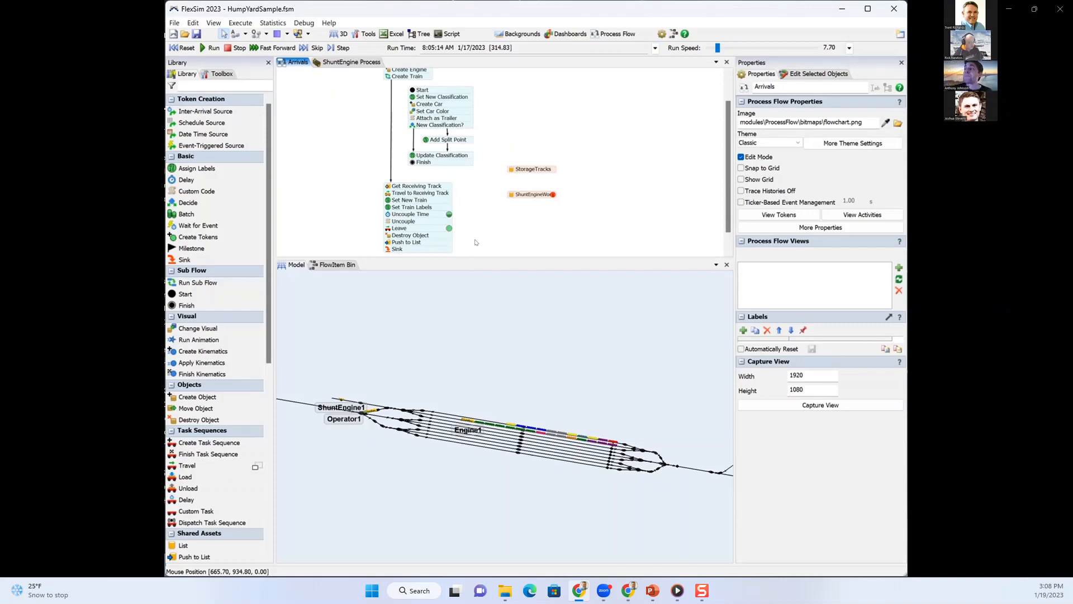
left_click_drag(519, 216, 494, 215)
left_click_drag(469, 151, 475, 151)
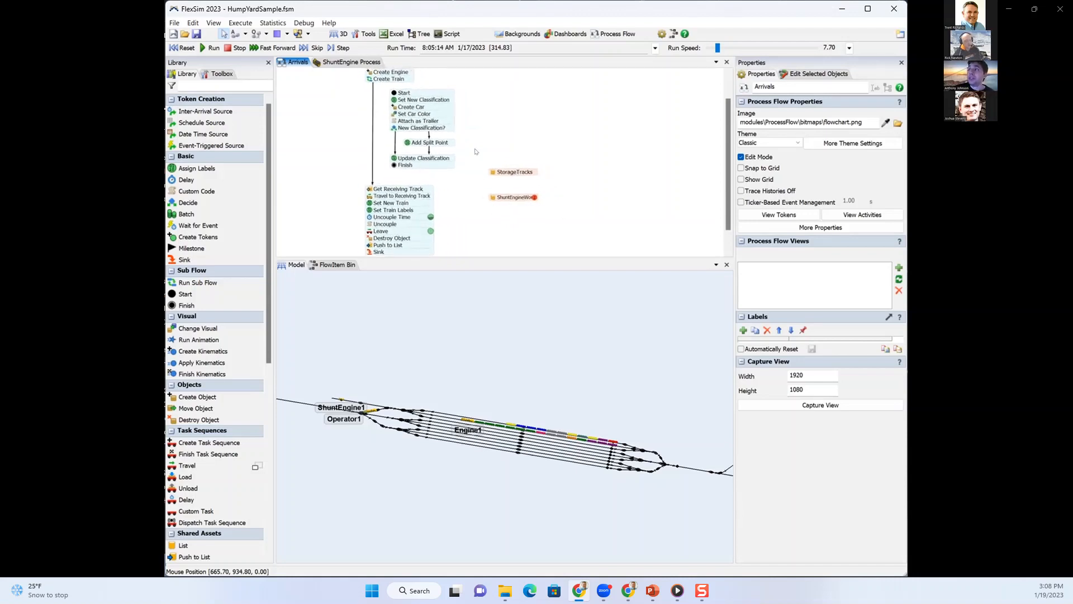
left_click_drag(505, 140, 476, 133)
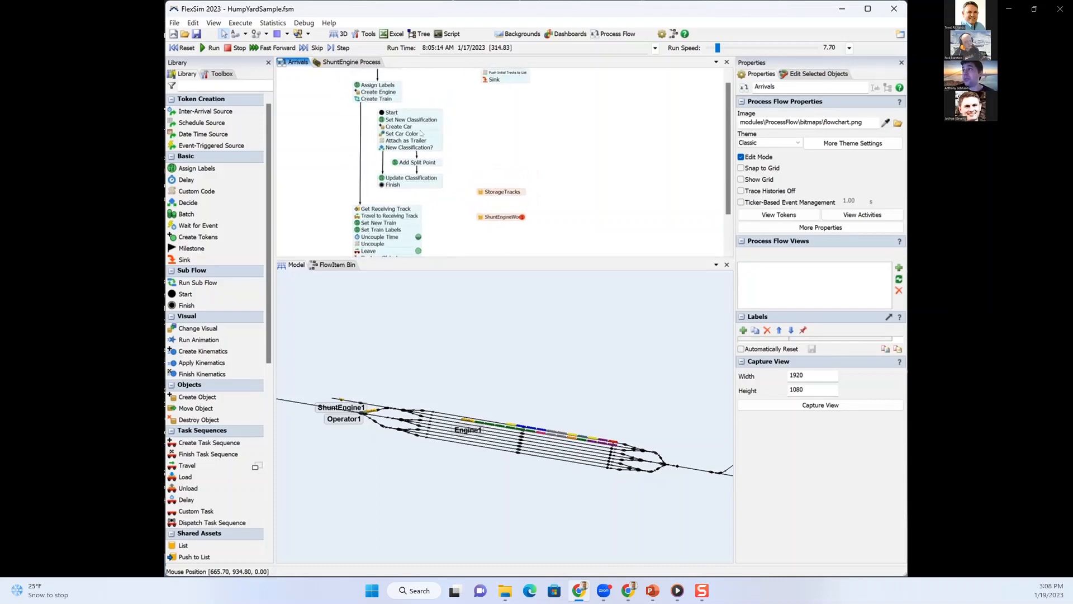
double_click(378, 123)
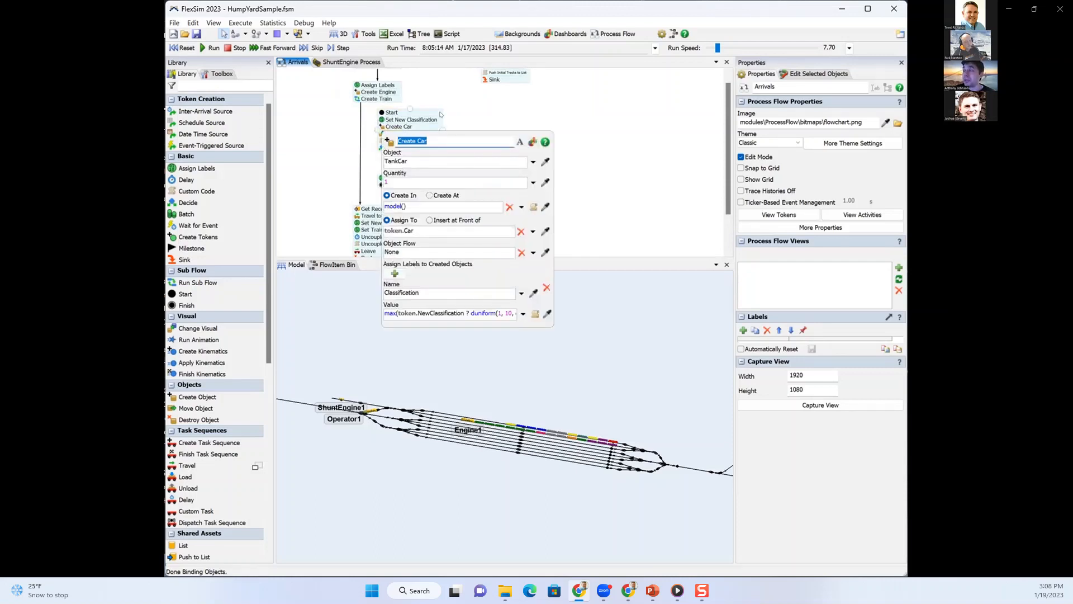
left_click(379, 122)
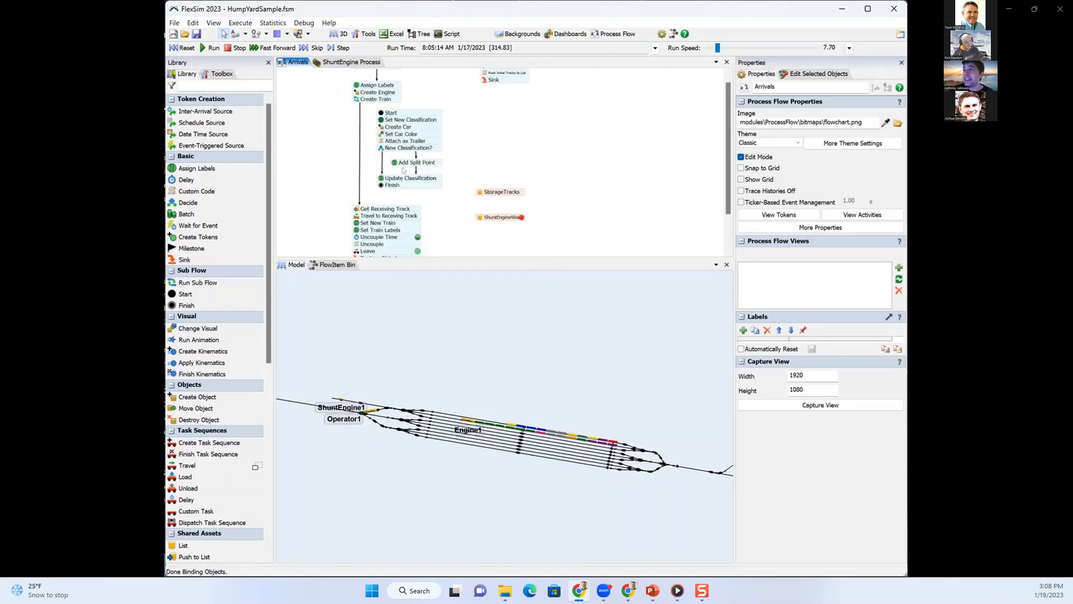
left_click(381, 121)
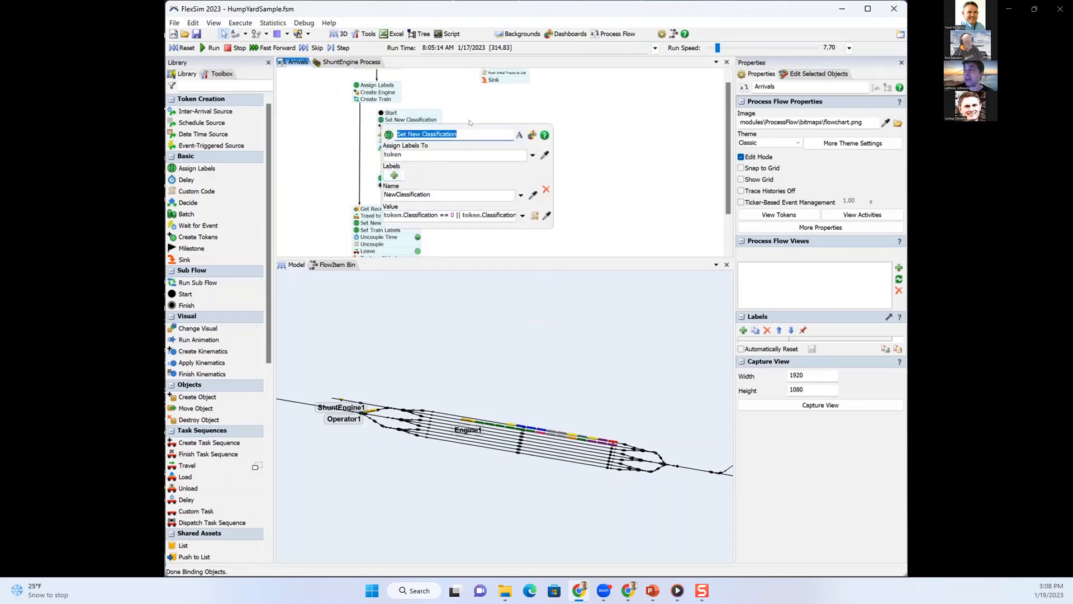
left_click(379, 114)
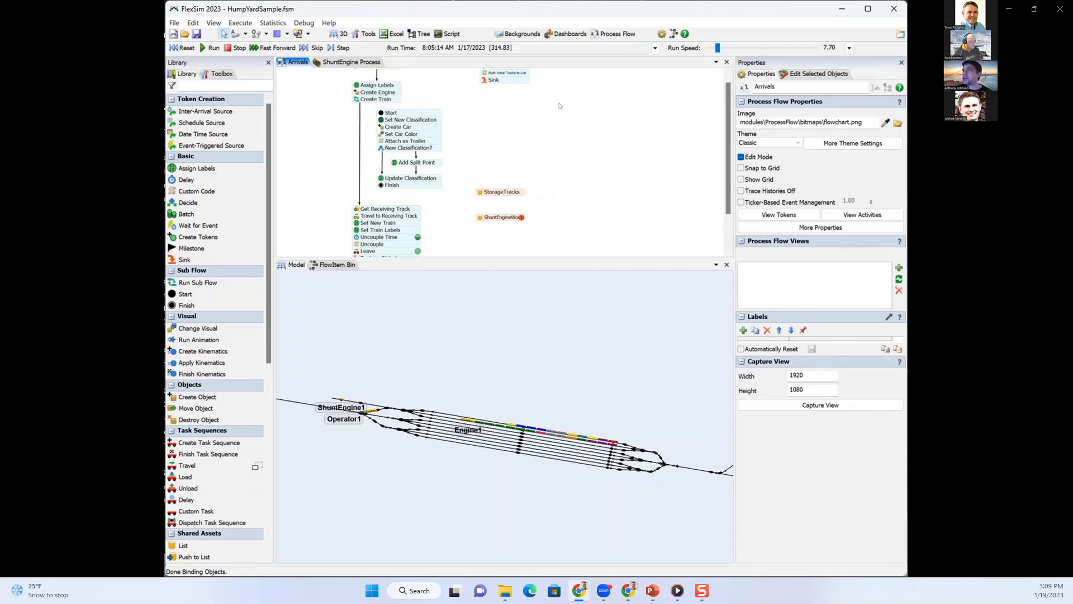
- Add a Schedule Source activity to the empty area beside the Arrivals flow and open its settings
double_click(540, 123)
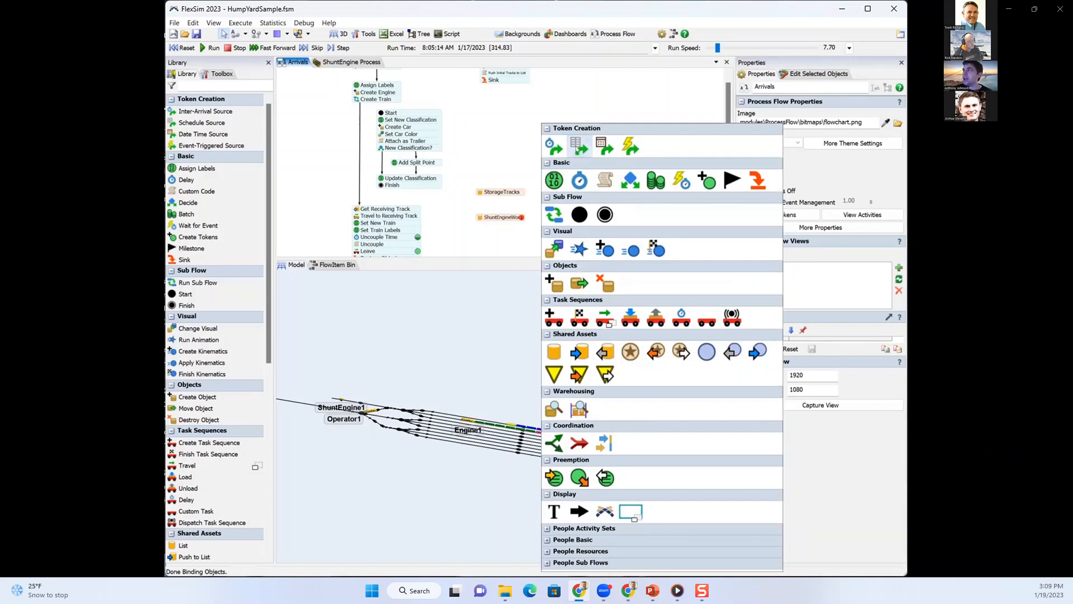
left_click(584, 133)
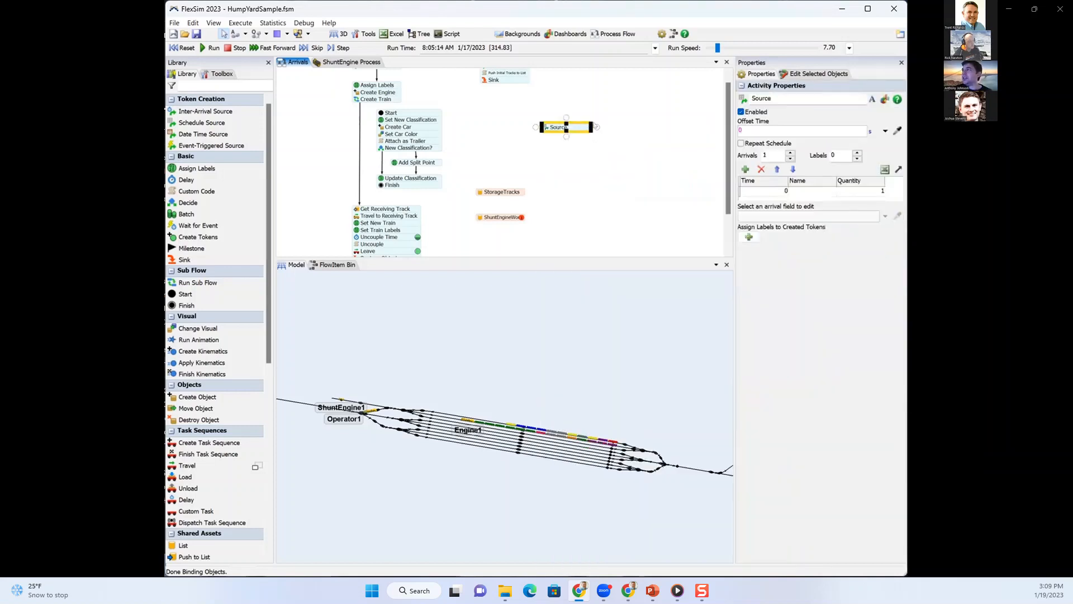
scroll(531, 170, "up", 4)
scroll(529, 171, "up", 1)
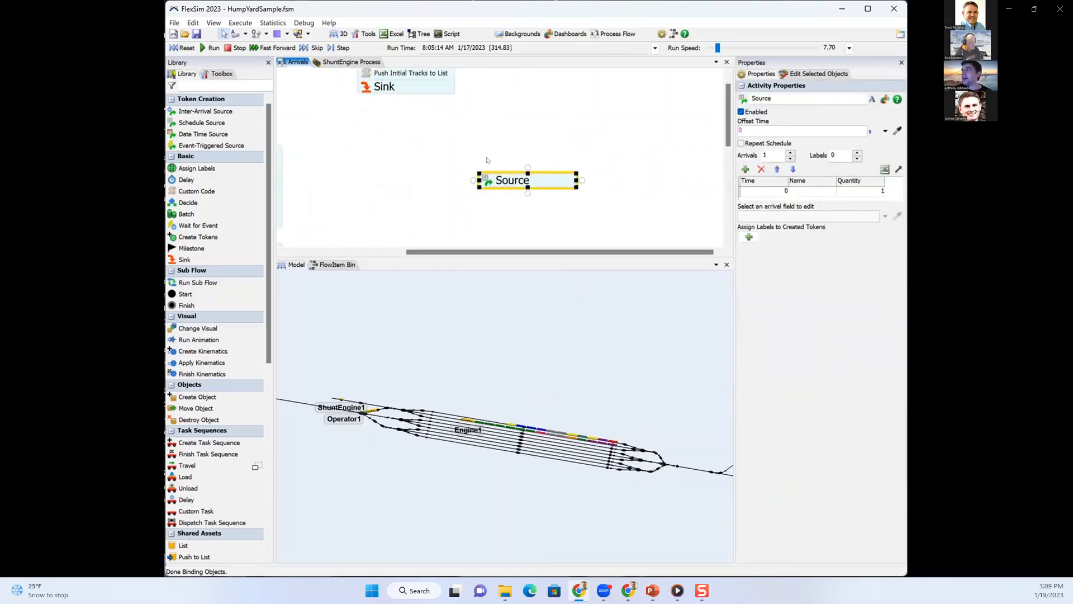
left_click_drag(485, 181, 460, 169)
left_click(460, 169)
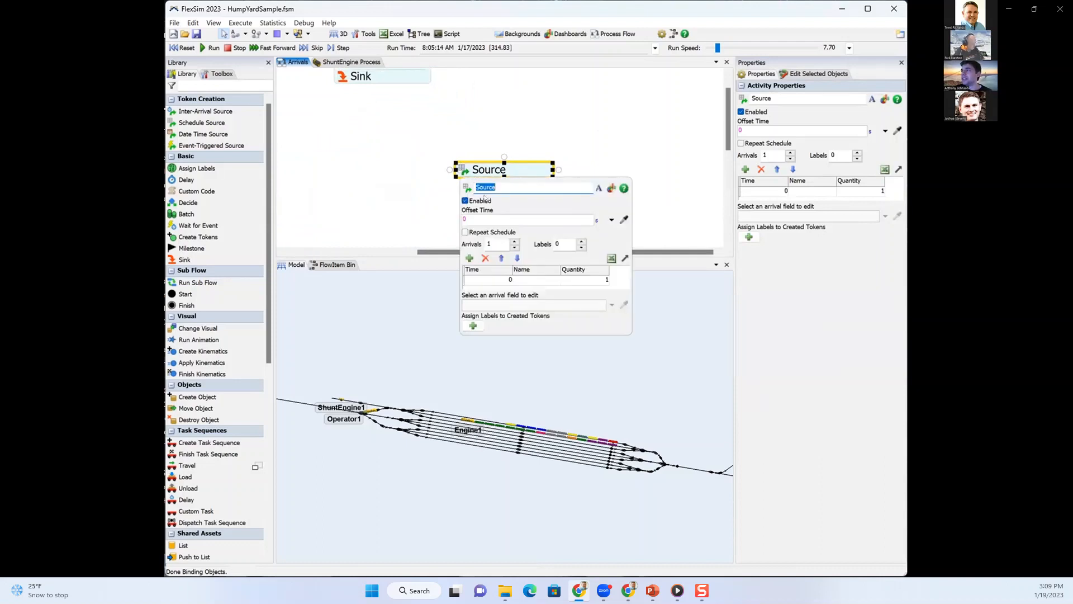
- Extend the Source's schedule to six arrivals, set the times of arrivals two to six to 1, 2, 3, 4 and 5, and close the settings
left_click(468, 259)
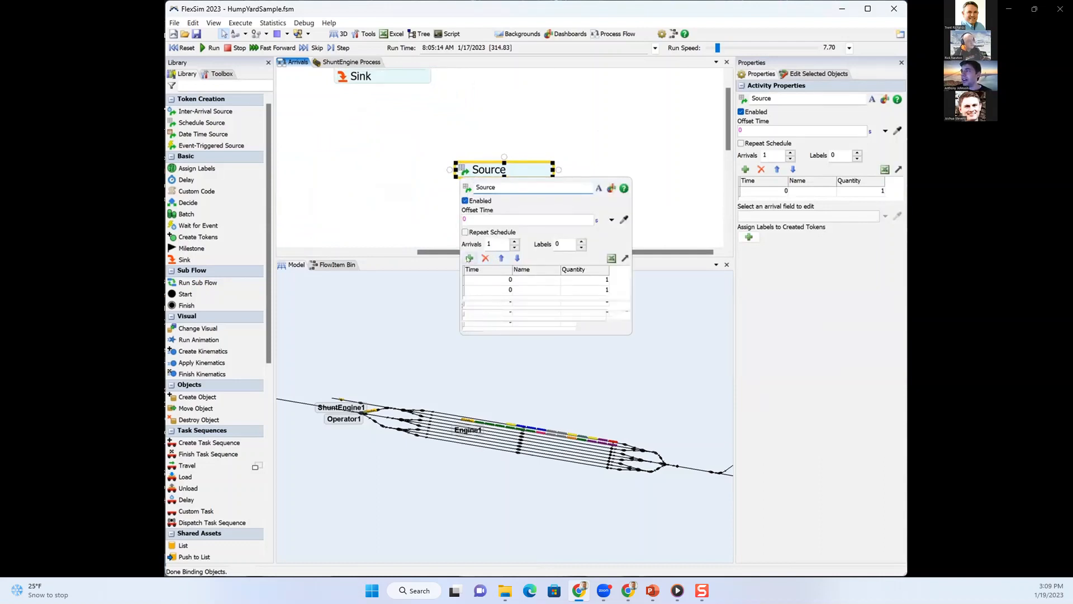
left_click_drag(504, 277, 503, 332)
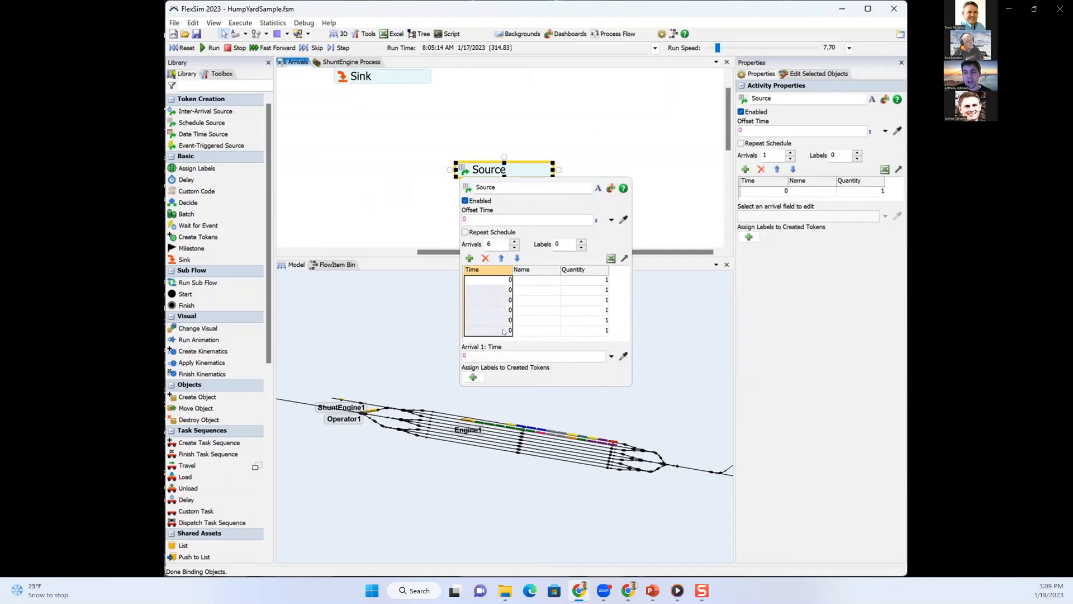
left_click(497, 290)
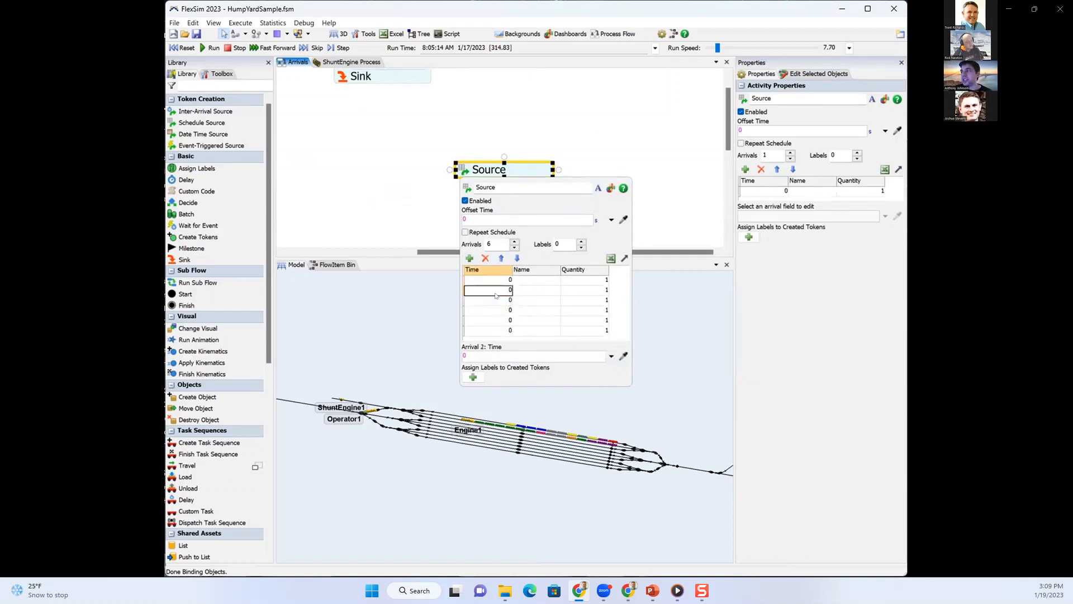
type("1")
key("Return")
type("2")
key("Return")
type("3")
key("Return")
type("4")
key("Return")
type("5")
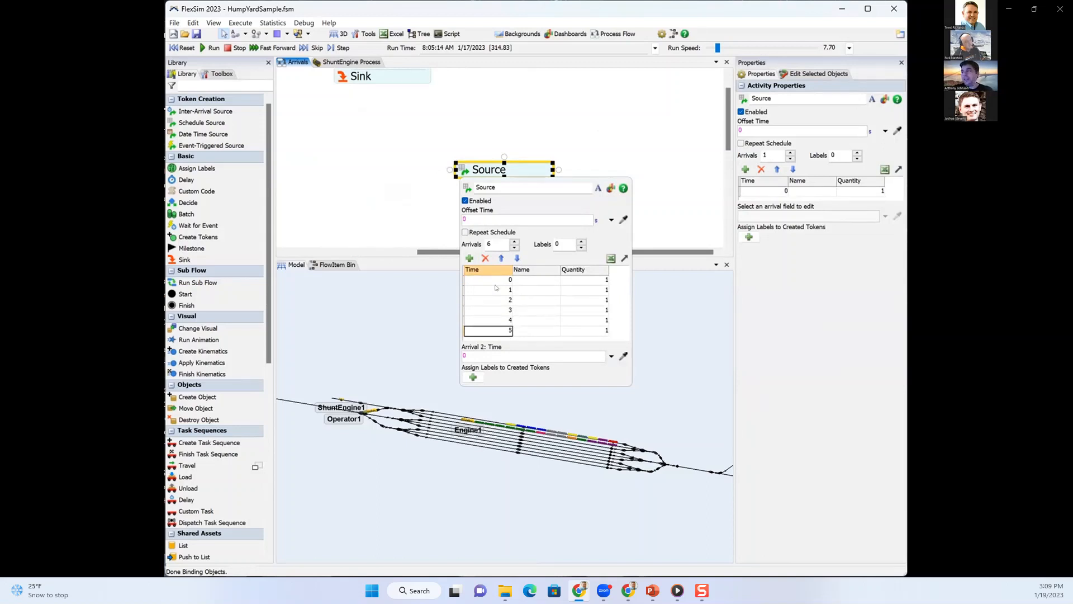
left_click(516, 290)
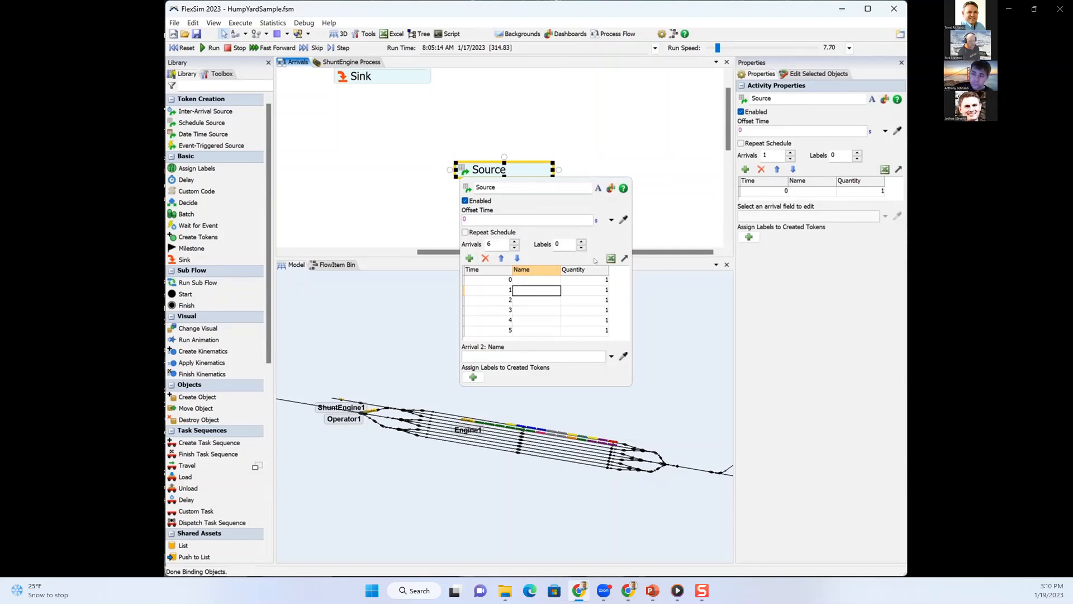
left_click(521, 142)
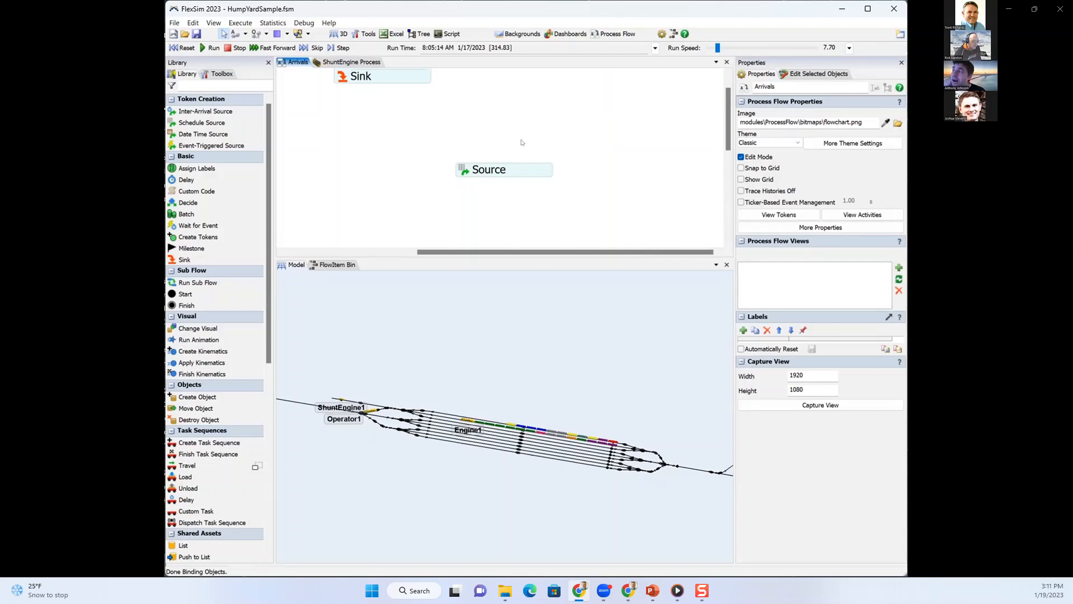
- Reopen the Source's settings, review the arrival times in its schedule and close them
double_click(464, 170)
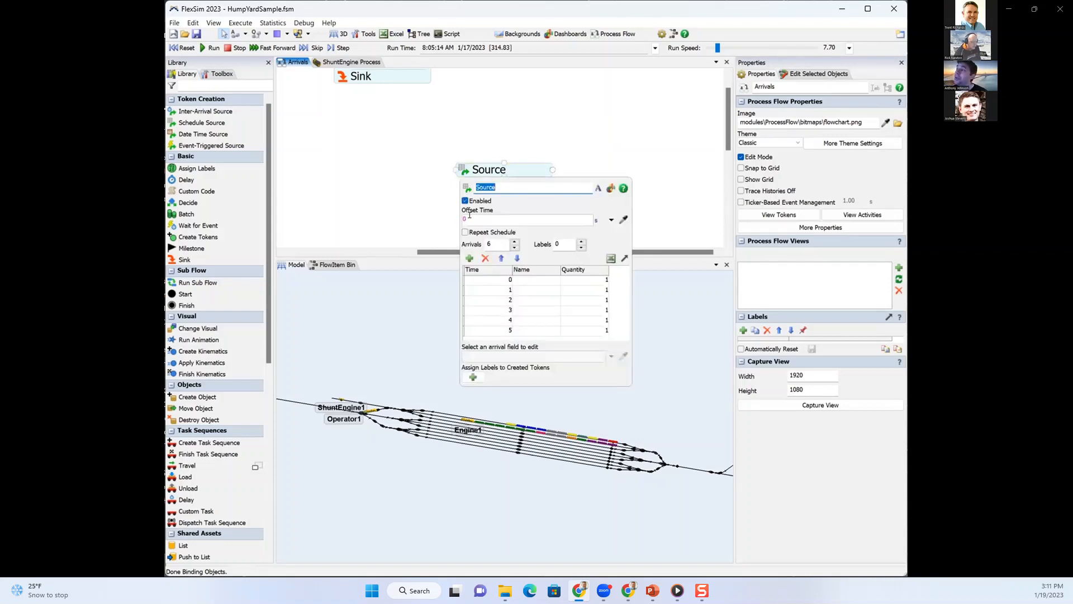
left_click_drag(487, 280, 485, 332)
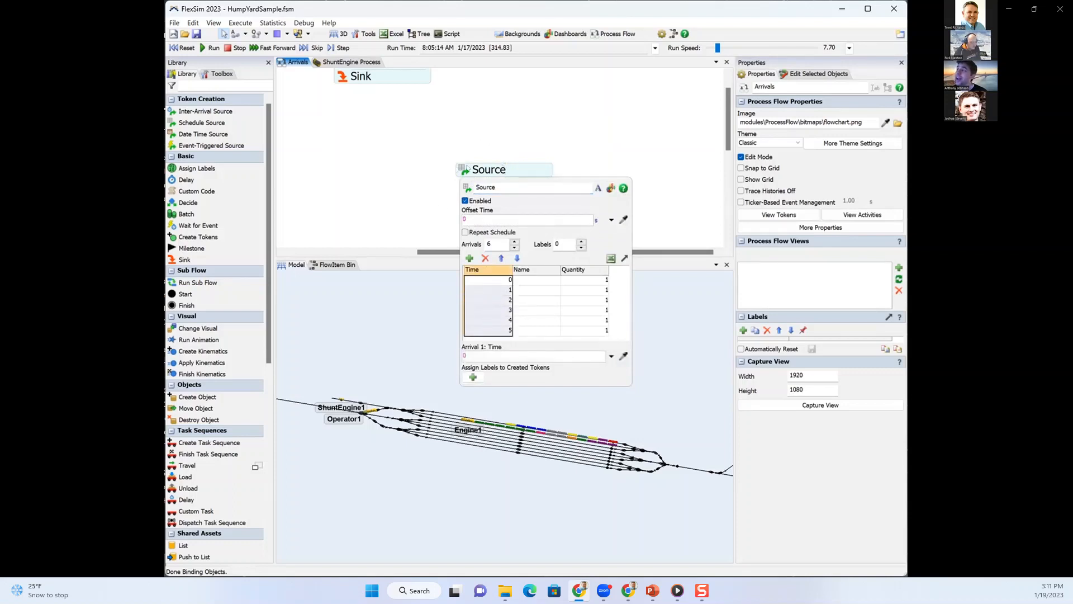
left_click(475, 169)
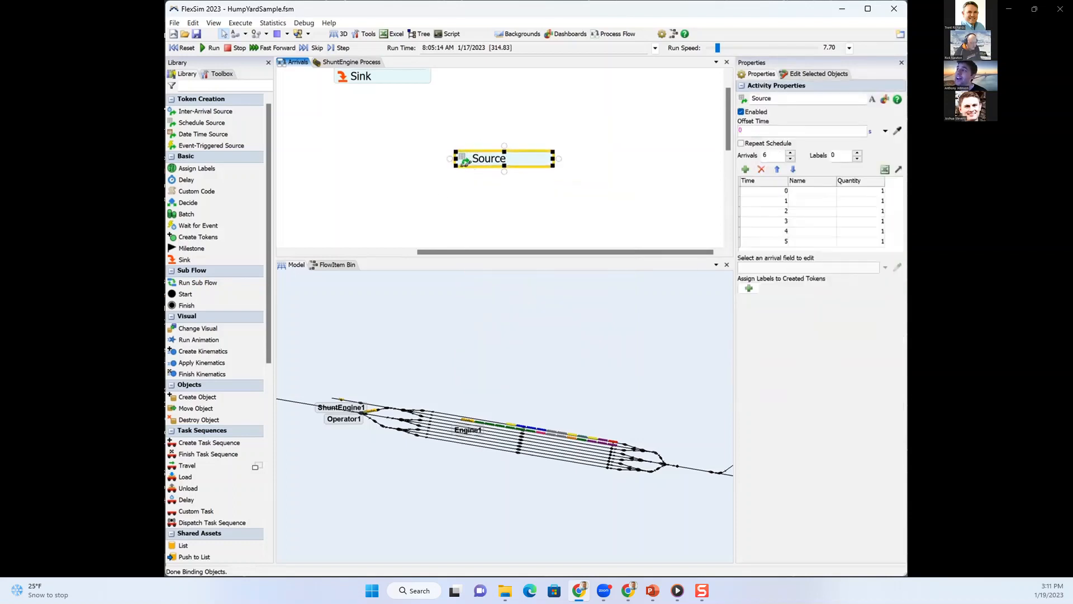
- Add a Delay activity directly below the new Source
double_click(474, 166)
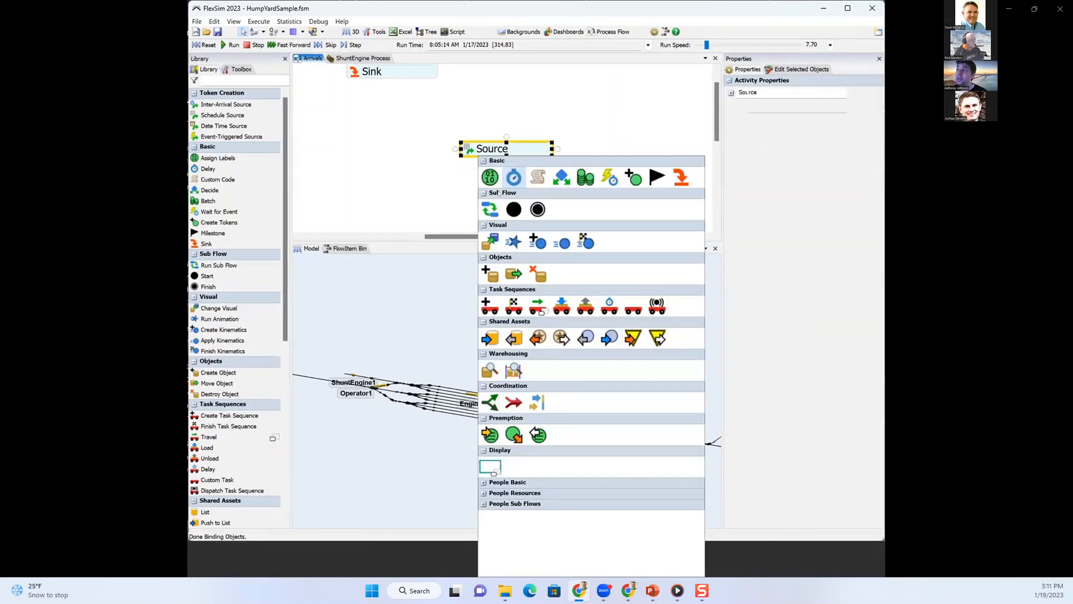
left_click(513, 177)
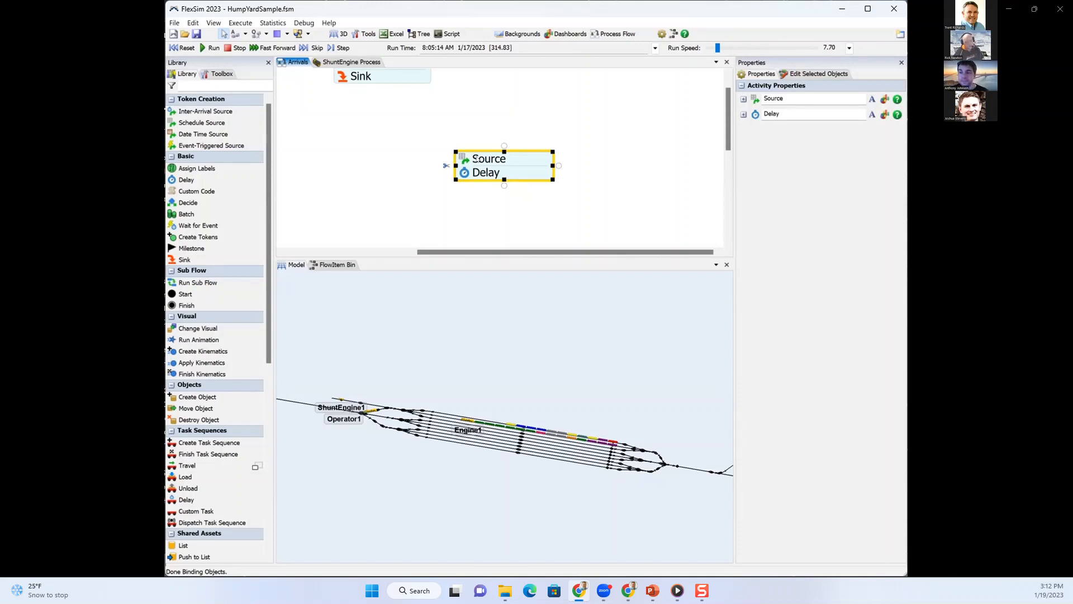
left_click_drag(476, 158, 470, 159)
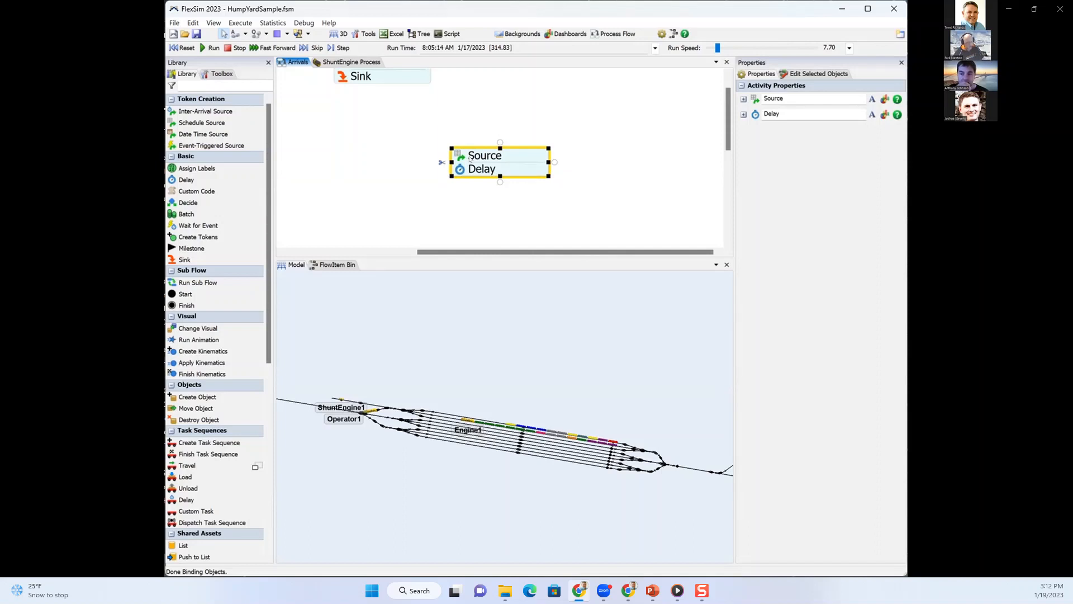
mouse_move(147, 292)
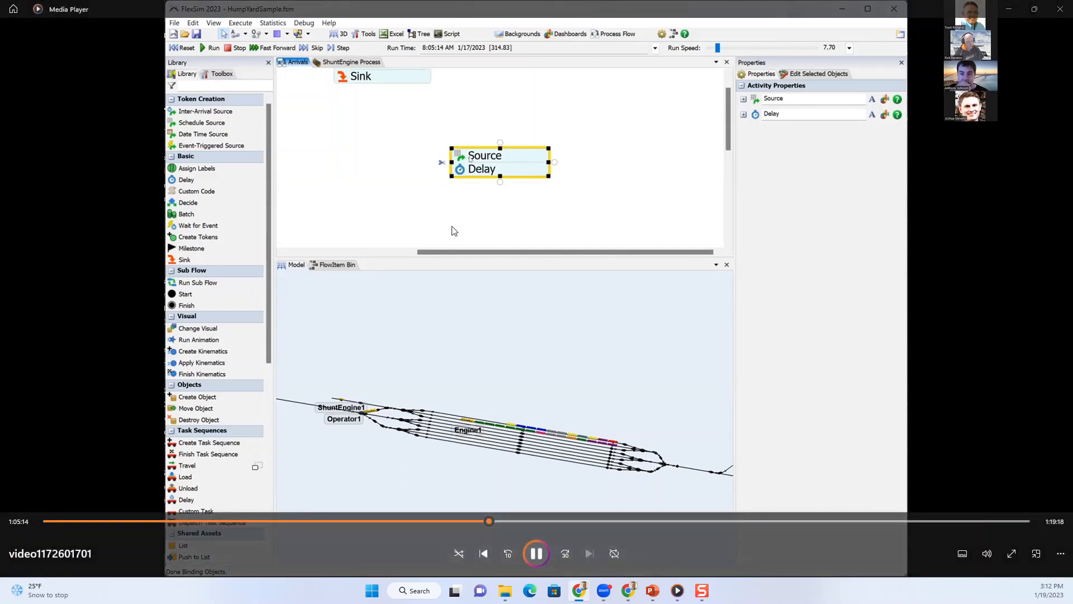
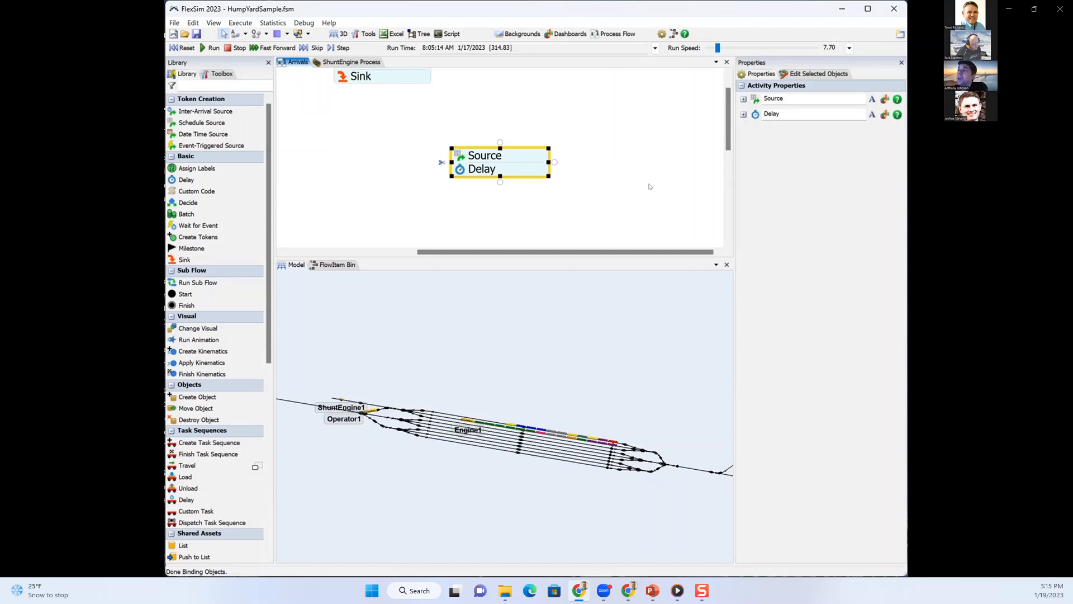
- Open the AGV Network properties and examine the DefaultAGV acceleration, deceleration and speeds for each path class
left_click(212, 76)
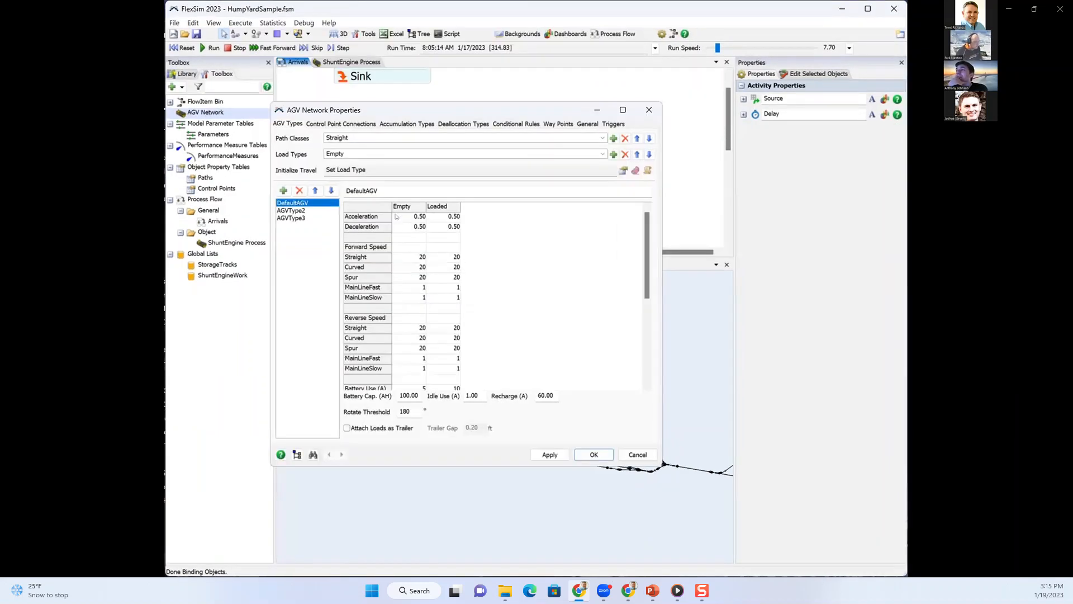
left_click_drag(403, 218, 448, 370)
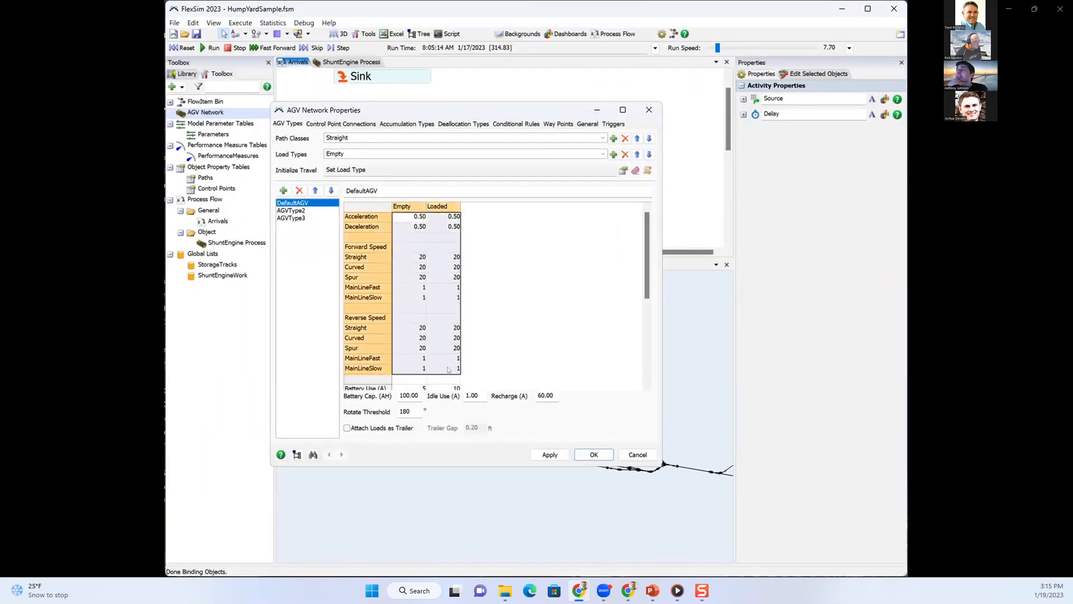
left_click(496, 352)
left_click(413, 257)
left_click(413, 267)
left_click(413, 278)
left_click(413, 288)
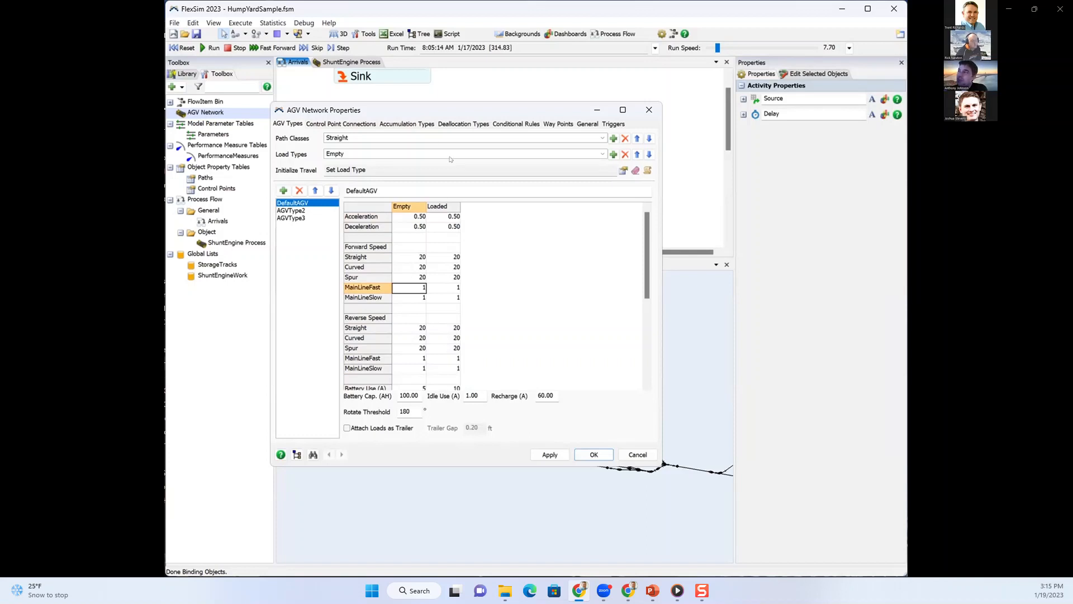
- Compare the speed settings of DefaultAGV, AGVType2 and AGVType3, and examine DefaultAGV's forward speeds and Empty load type values
left_click(295, 212)
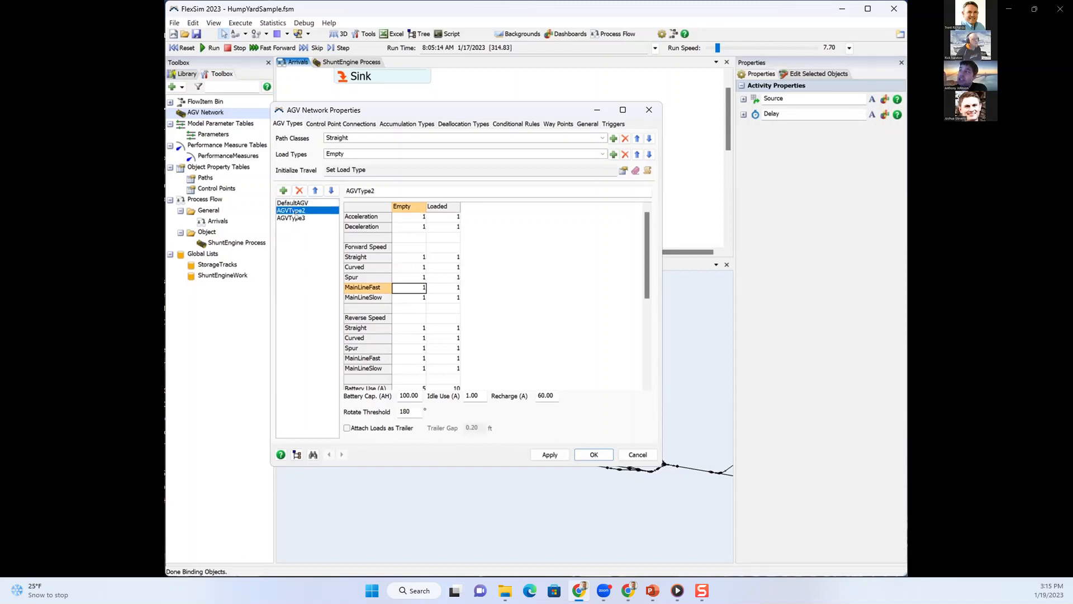
left_click(296, 218)
left_click(296, 210)
left_click(296, 203)
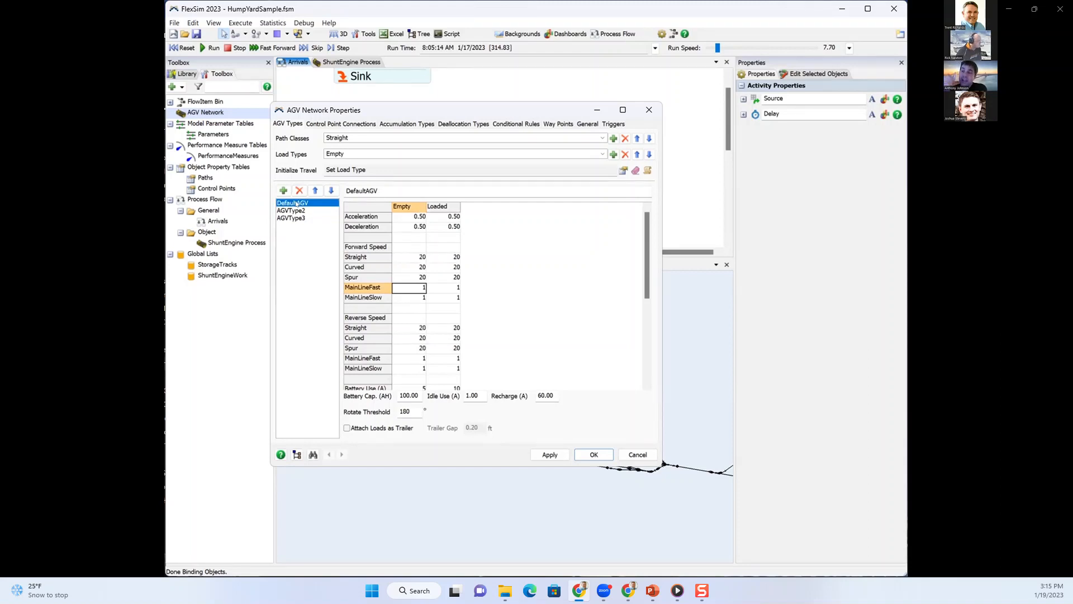
left_click_drag(398, 256, 439, 263)
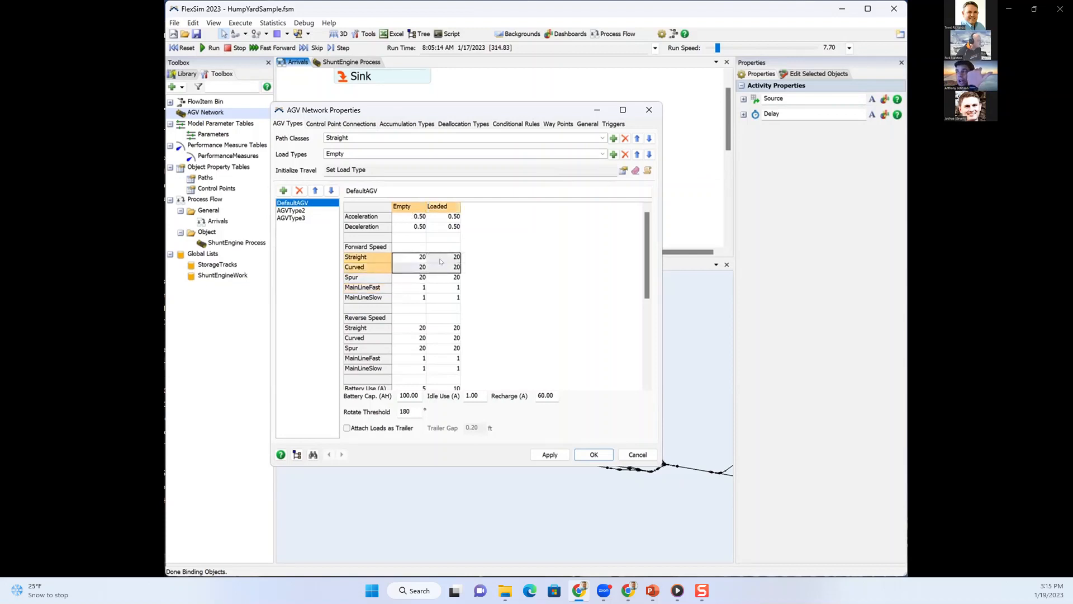
left_click(404, 207)
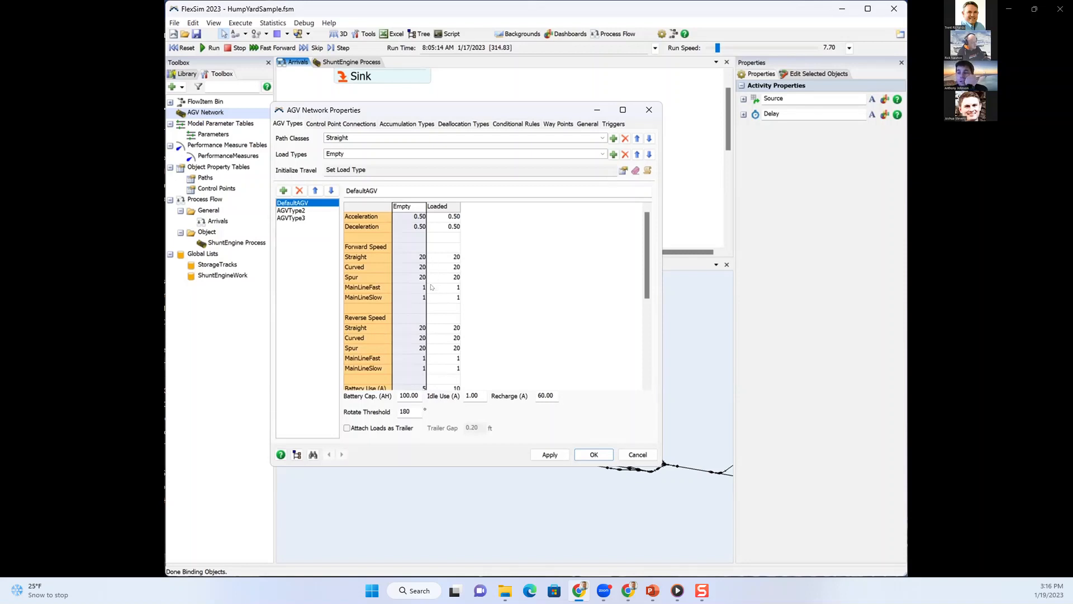
left_click(512, 298)
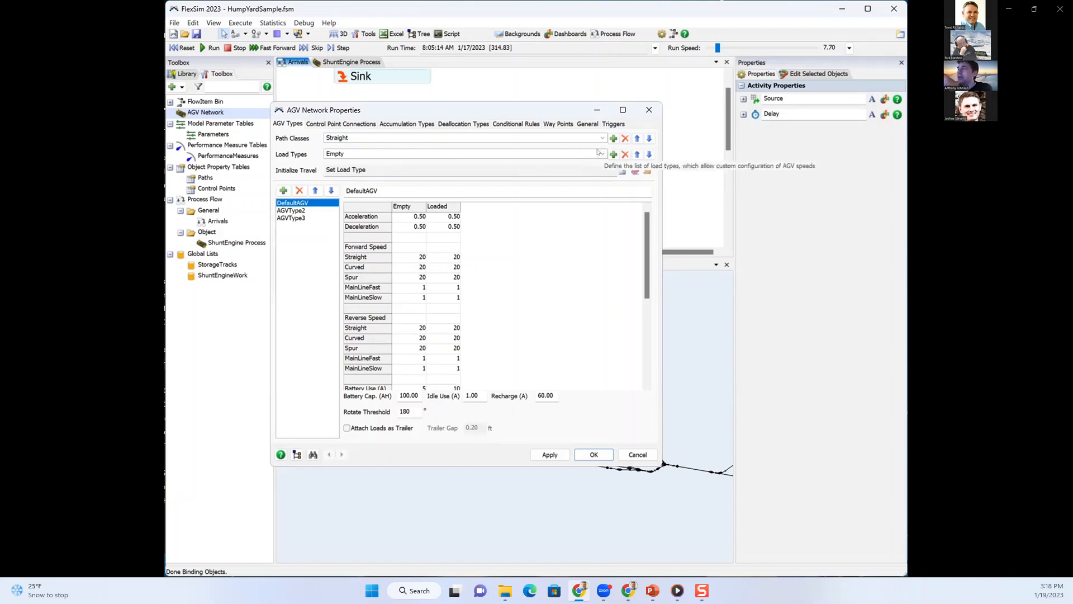
- Add a third load type named SpeedLimited to the AGV Network and widen its column to fit the name
left_click(614, 155)
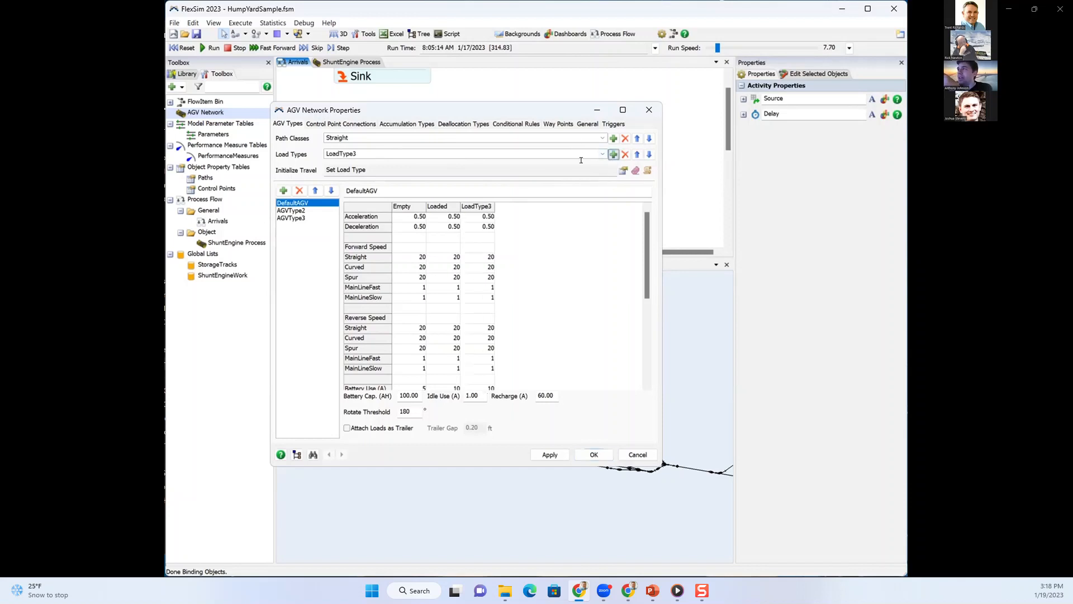
left_click(477, 207)
double_click(476, 207)
type("Spee")
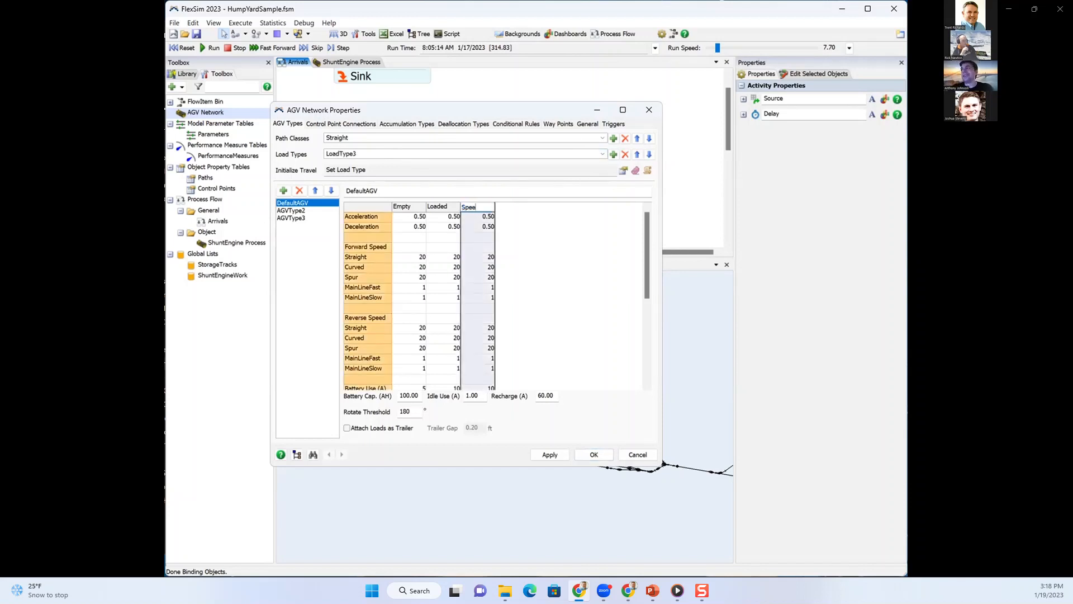
type("dLimited")
left_click(567, 253)
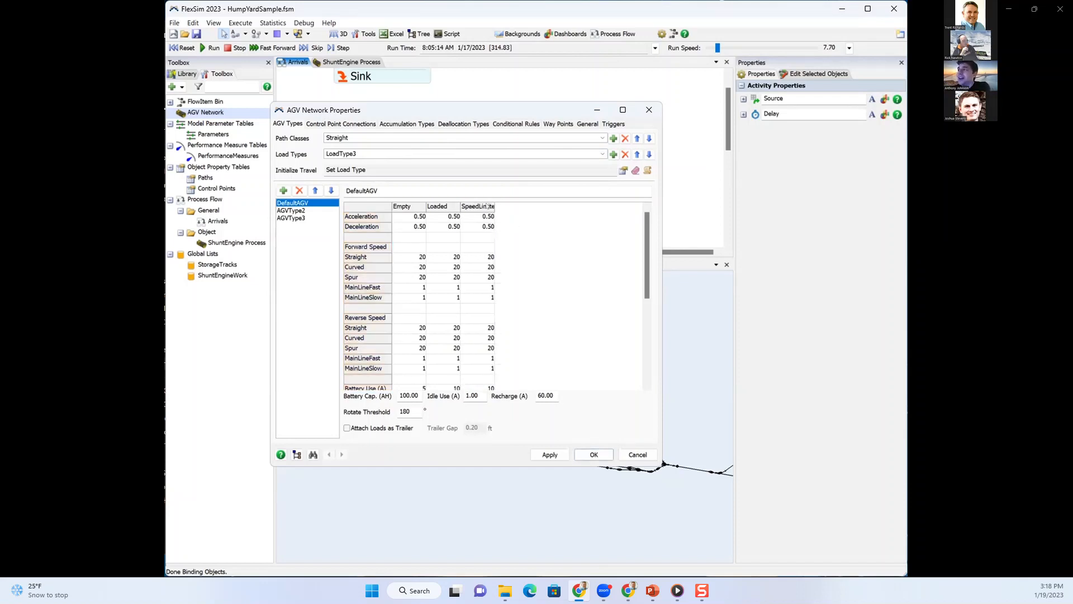
left_click_drag(494, 206, 502, 203)
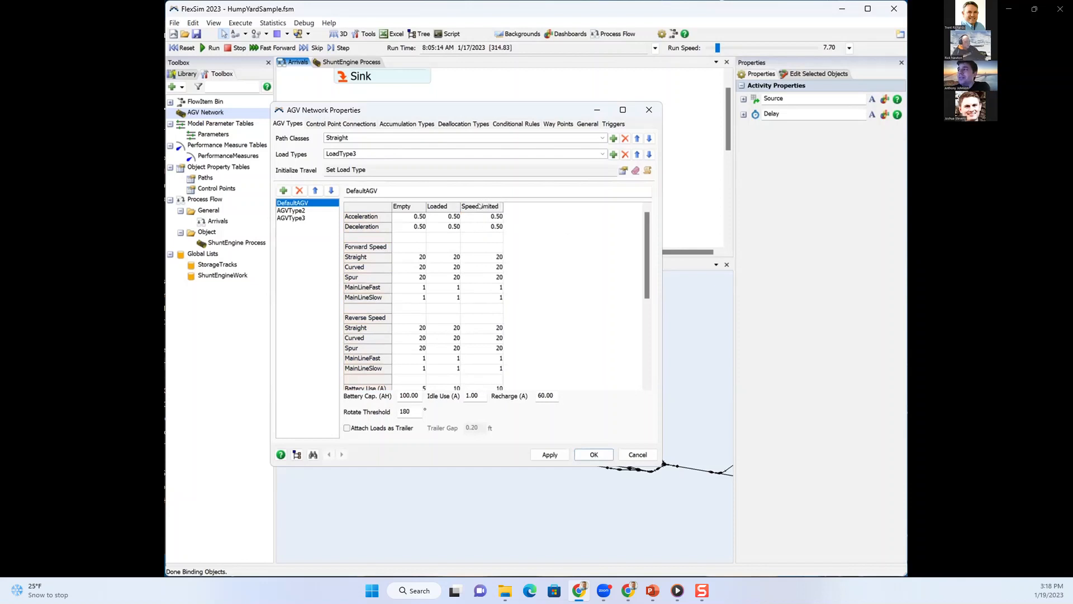
left_click(479, 206)
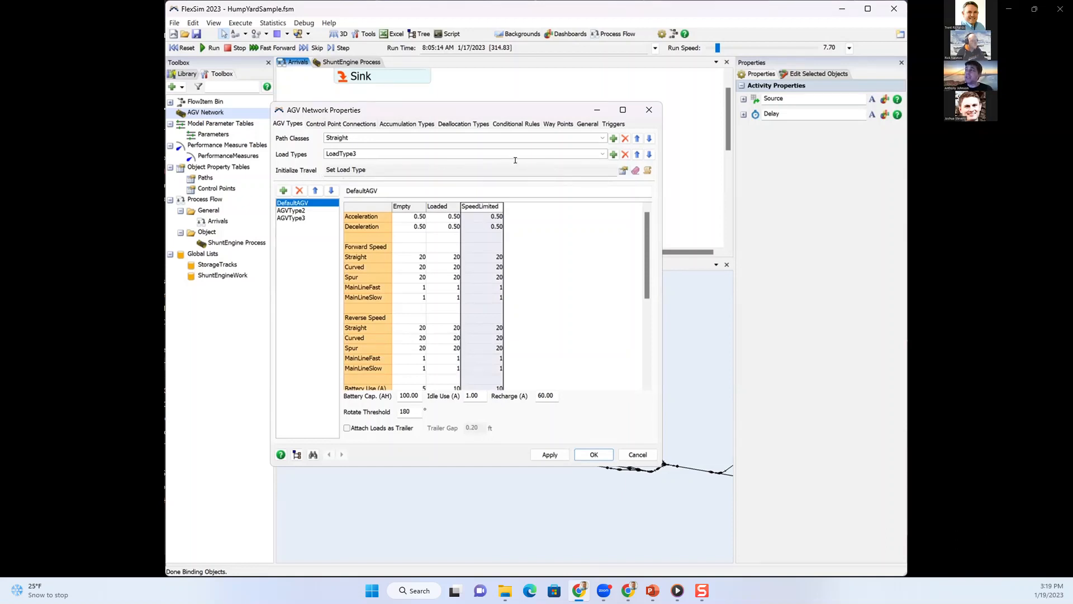
- Open the Initialize Travel code and insert the condition if (te.IsSpeedLimited) above the existing loadType assignment
left_click(649, 169)
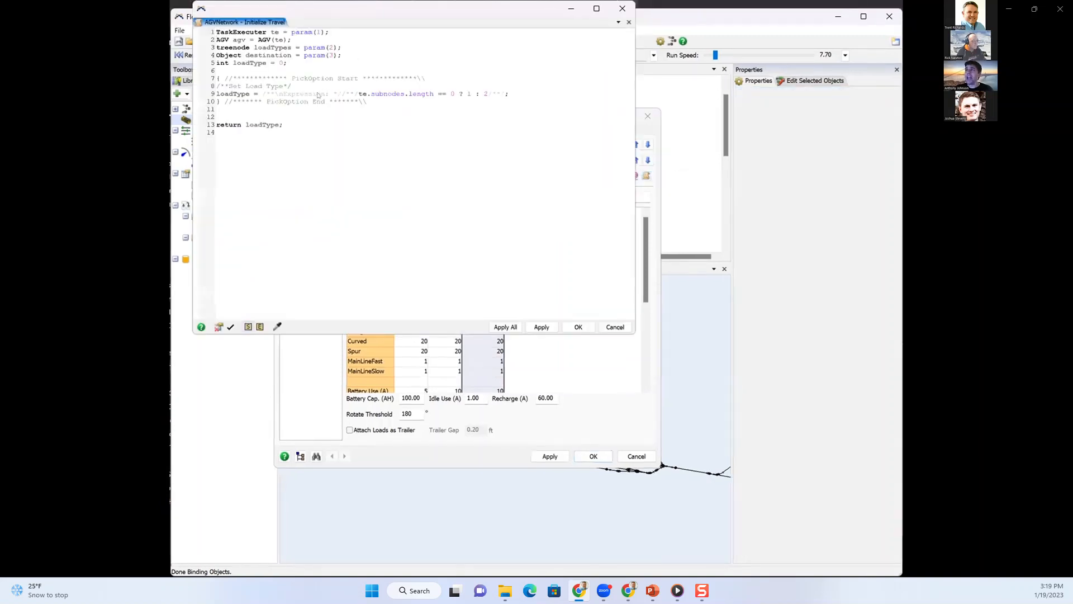
left_click_drag(295, 10, 317, 87)
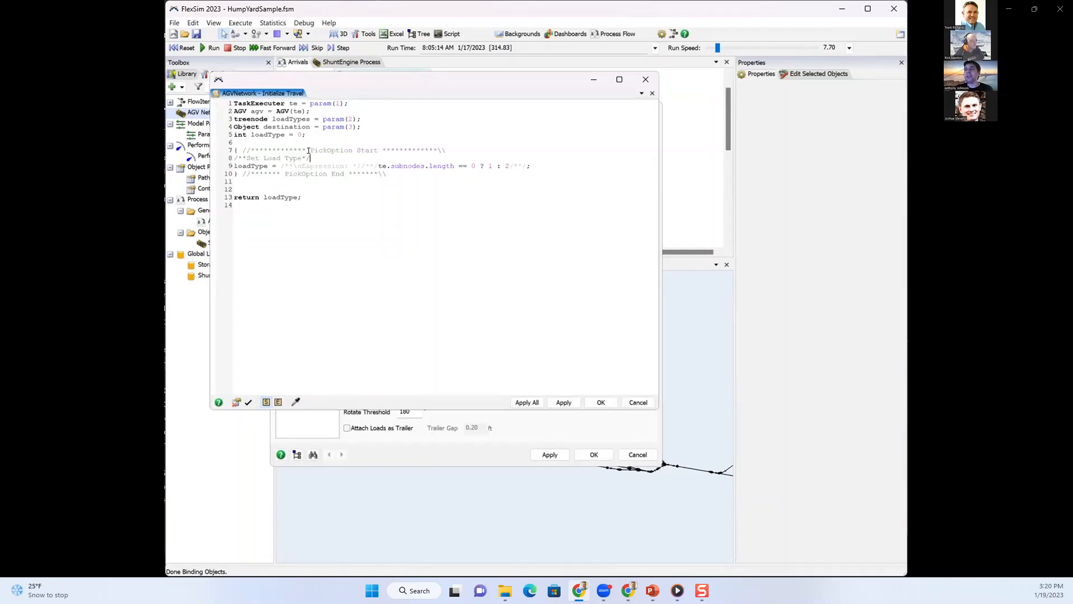
key("Return")
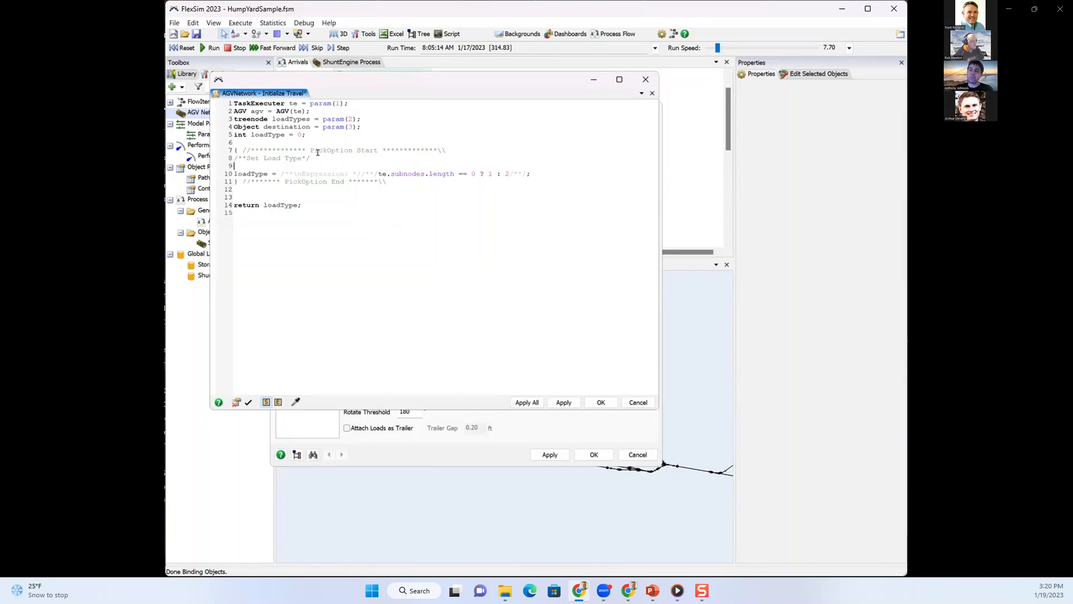
type("if (")
type("te.IsSp")
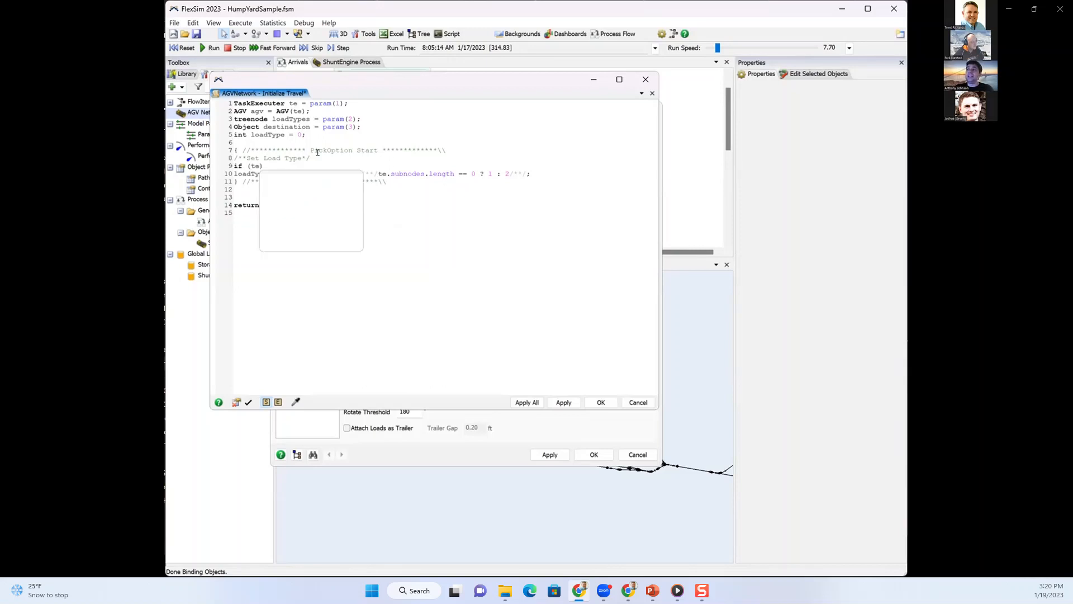
type("eedLimite")
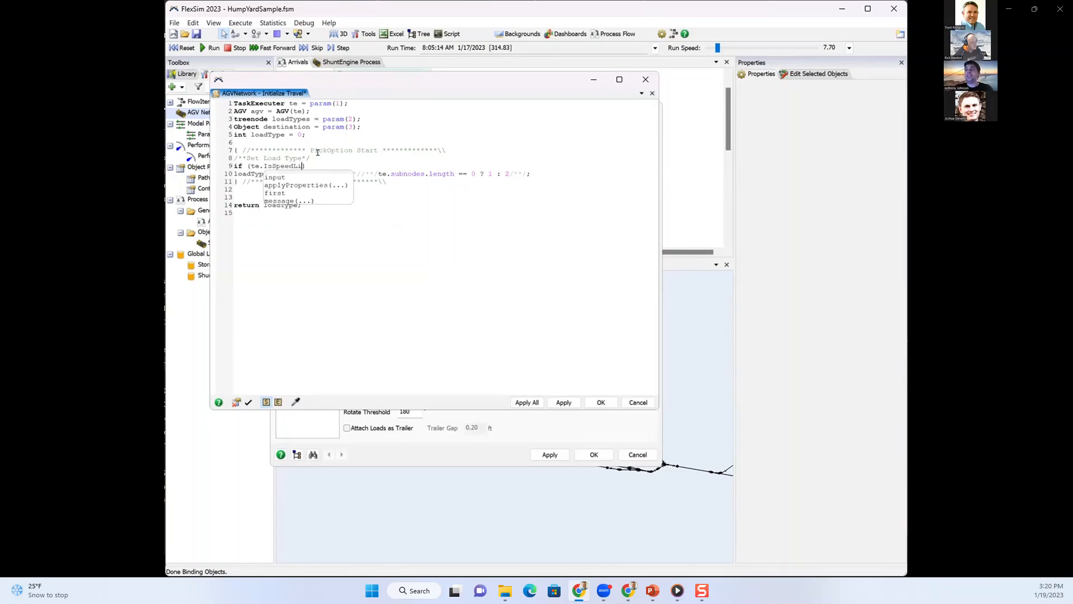
type("d")
double_click(303, 167)
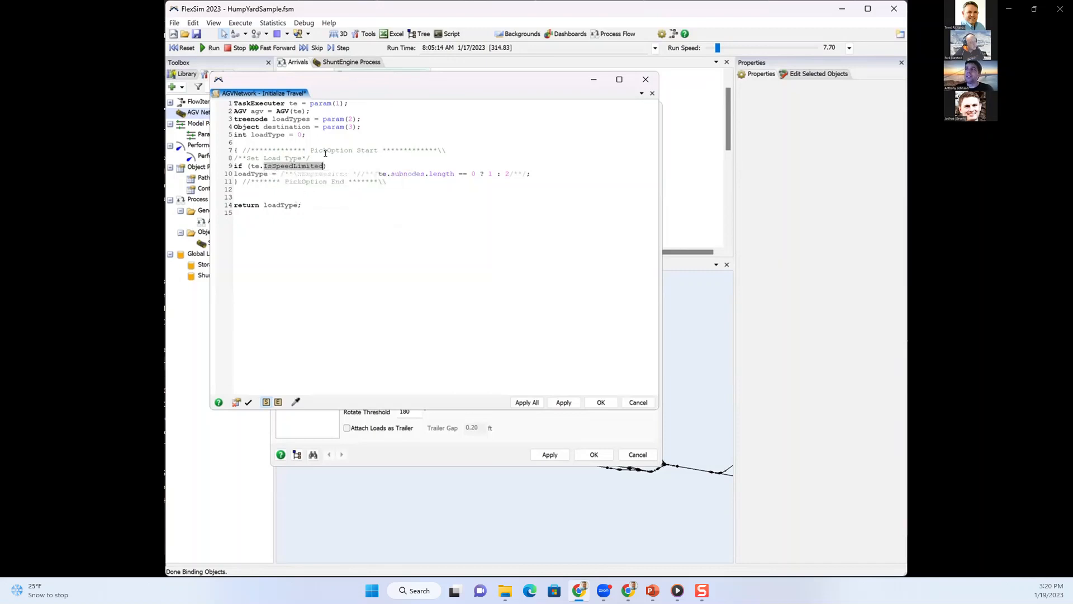
key("End")
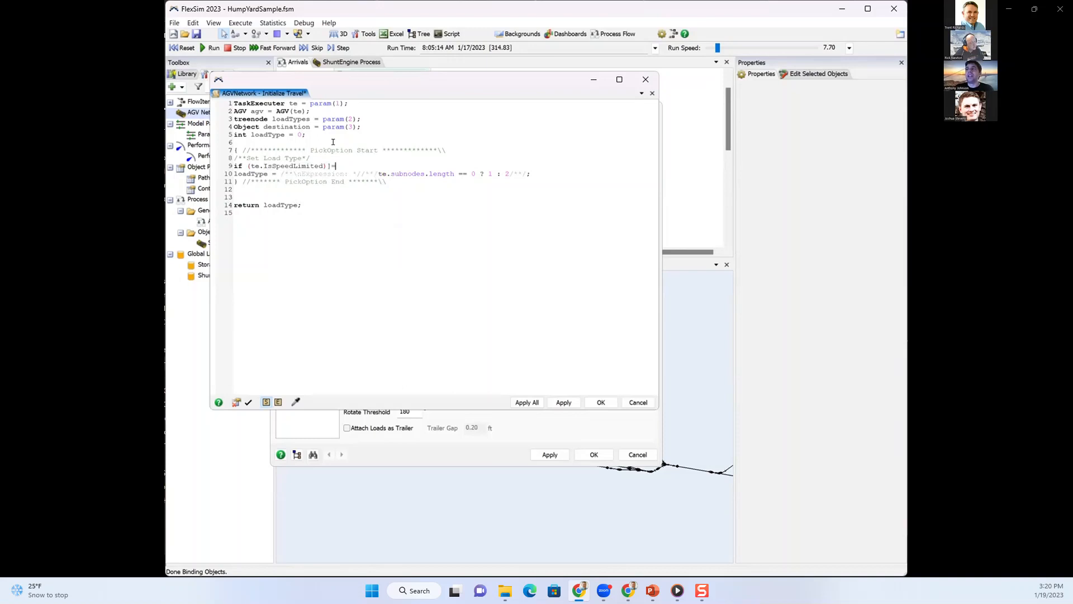
- Add loadType = 3; under the IsSpeedLimited condition and prefix the existing loadType assignment with else
key("Return")
type("load")
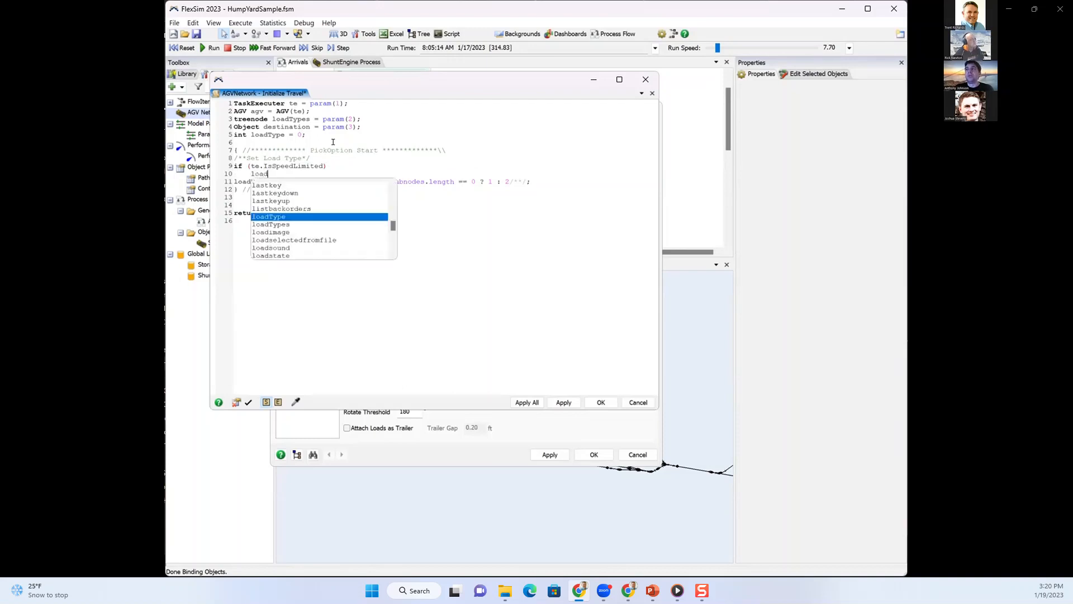
type("Tipe")
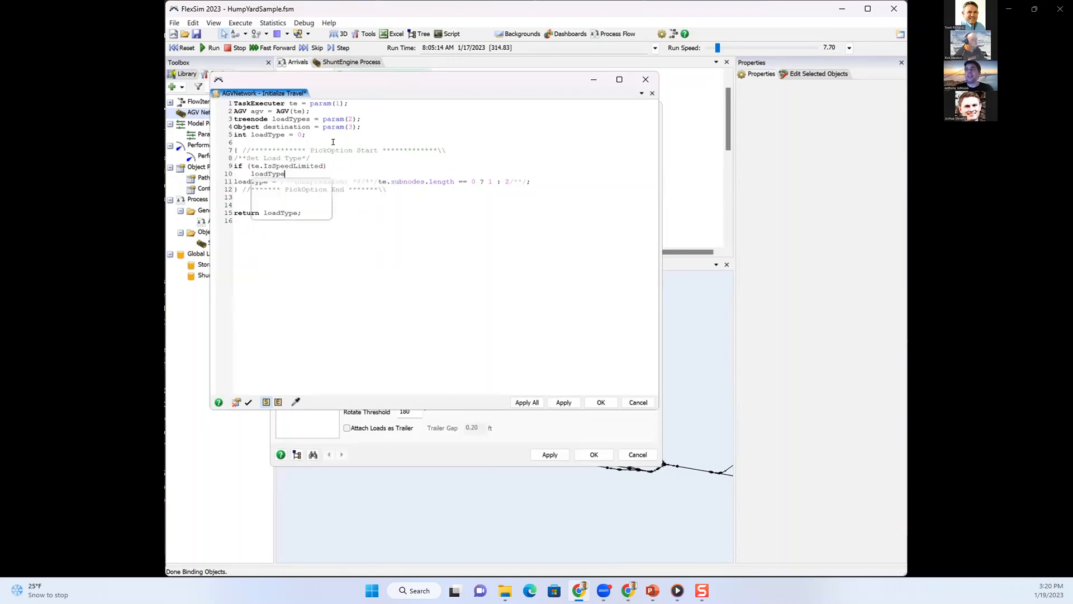
type(" = 3;")
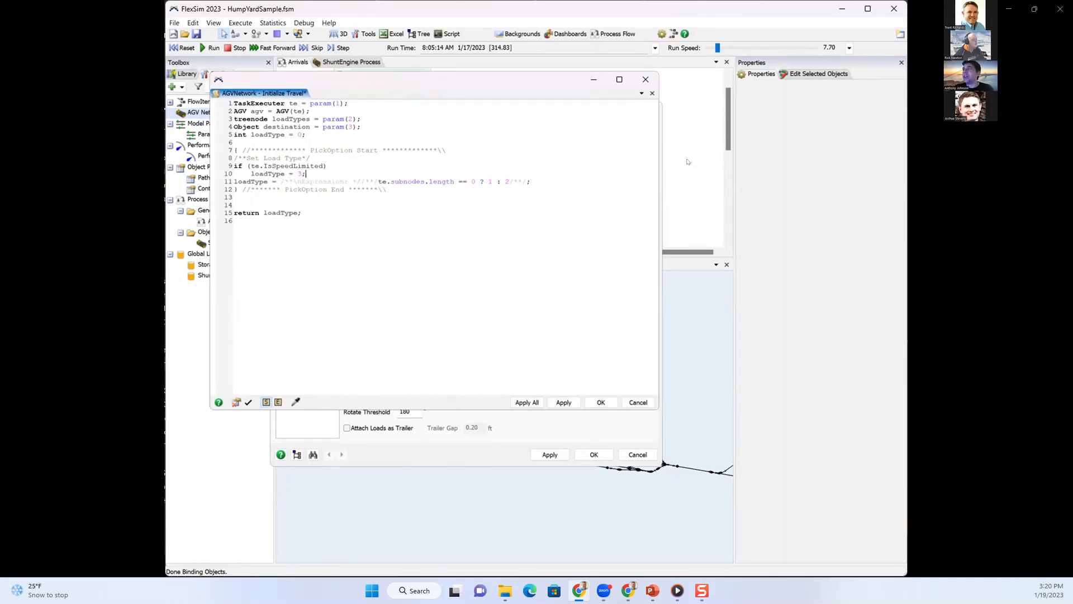
left_click_drag(688, 161, 732, 188)
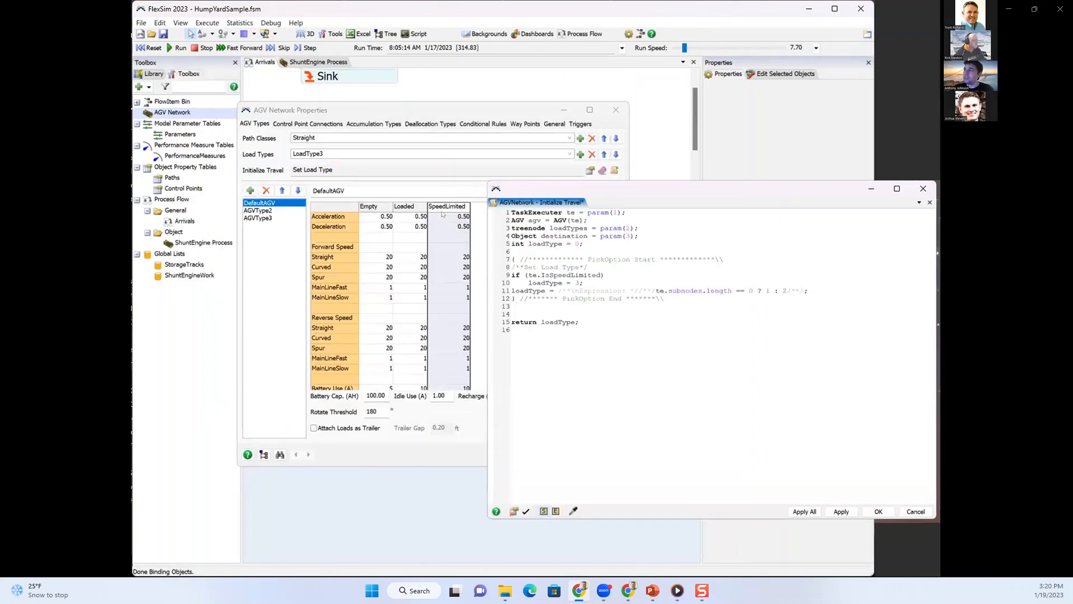
left_click(511, 288)
type("else")
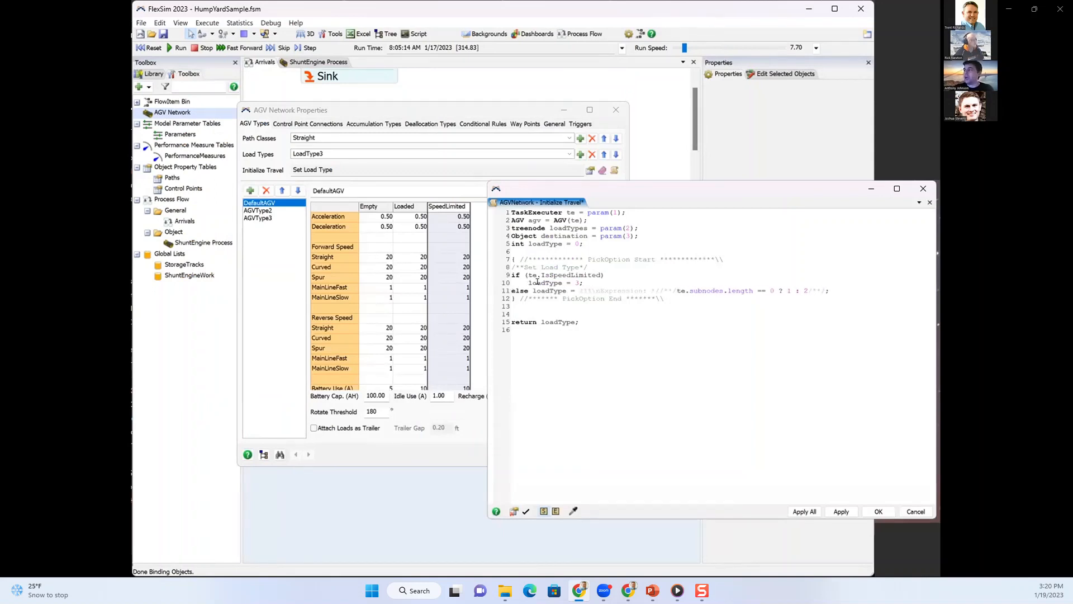
- Review the IsSpeedLimited condition and the two loadType assignments in the Initialize Travel code
key("shift+End")
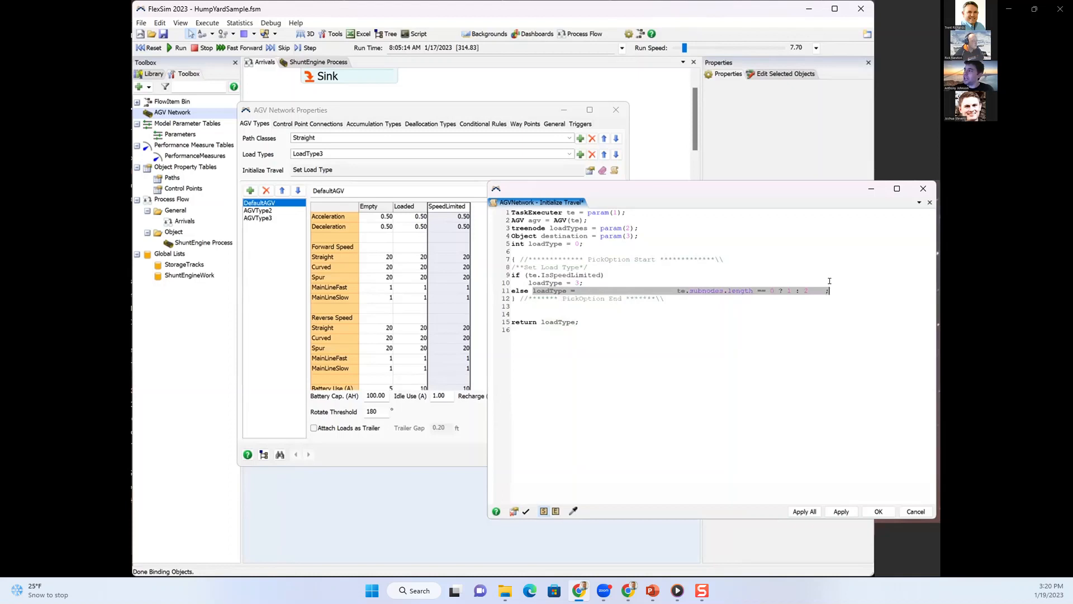
left_click_drag(584, 282, 512, 275)
left_click(592, 273)
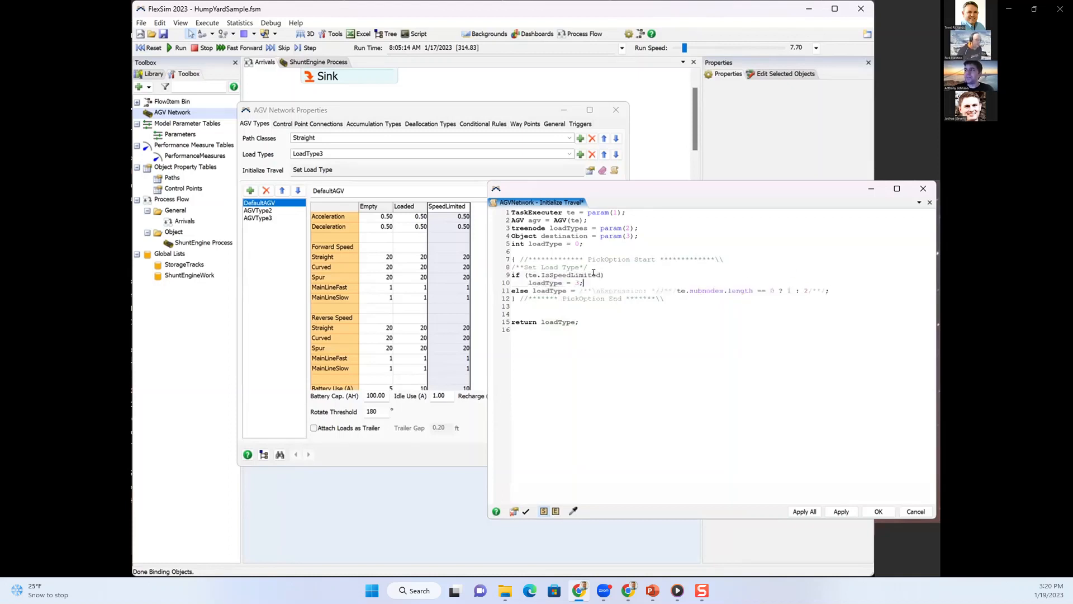
double_click(591, 275)
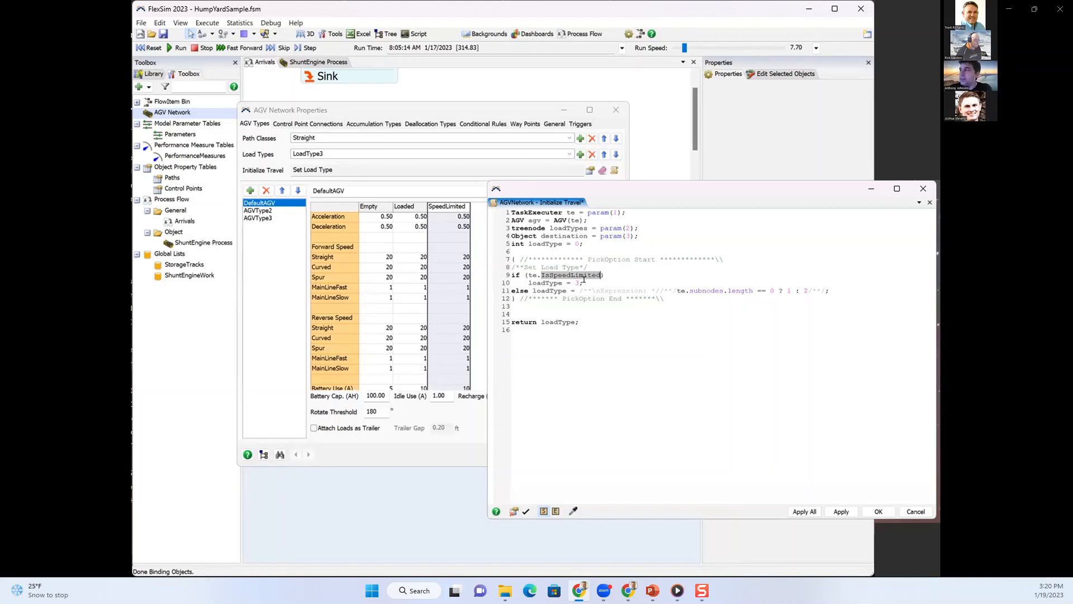
left_click_drag(601, 275, 526, 278)
left_click(557, 275)
double_click(553, 274)
mouse_move(555, 277)
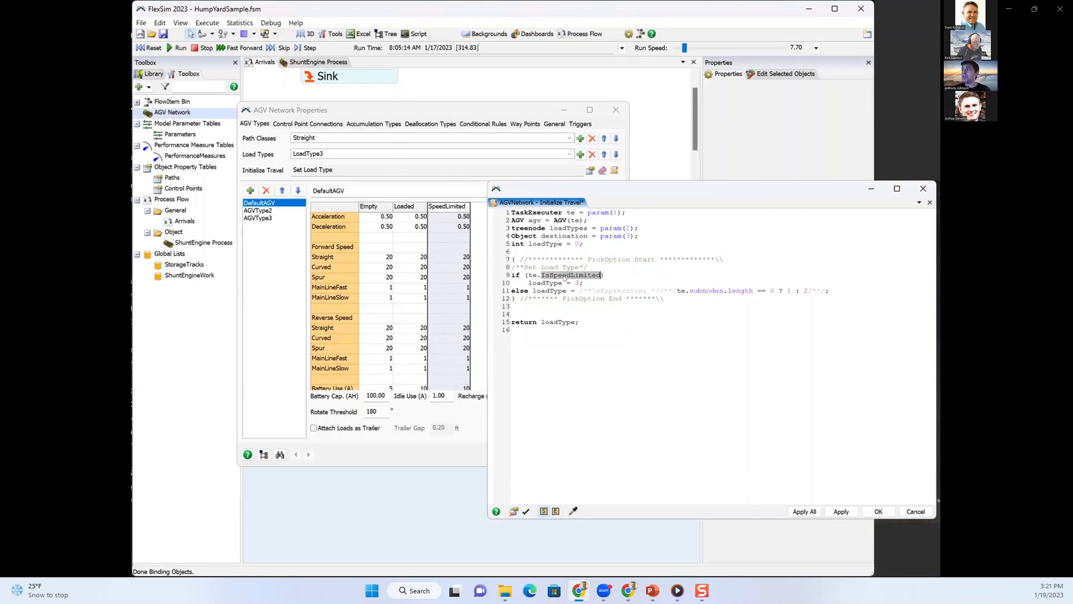
left_click_drag(532, 290, 823, 287)
left_click_drag(528, 282, 631, 281)
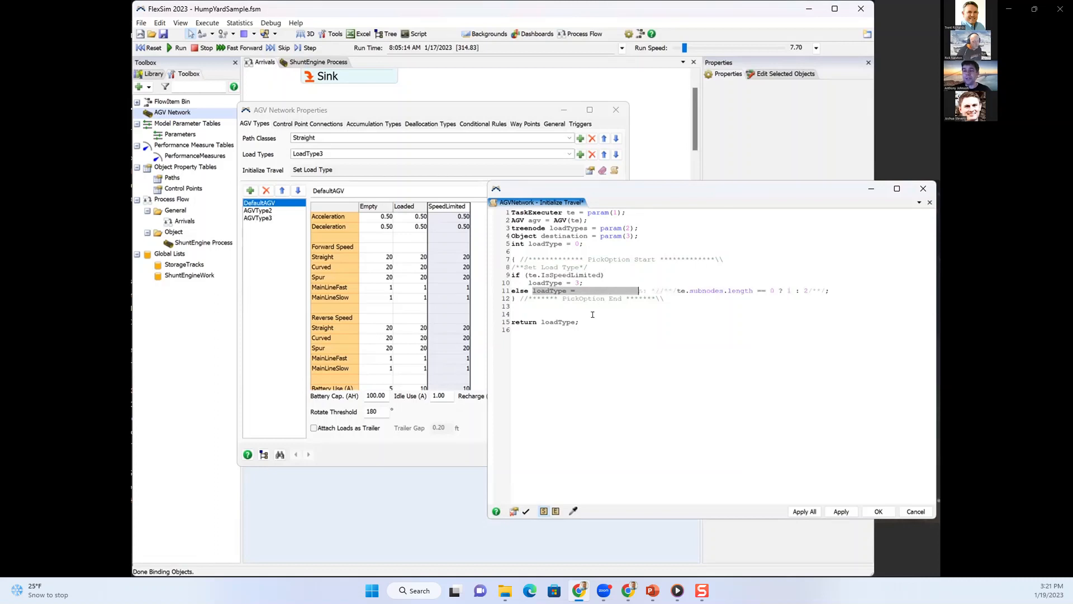
left_click(640, 322)
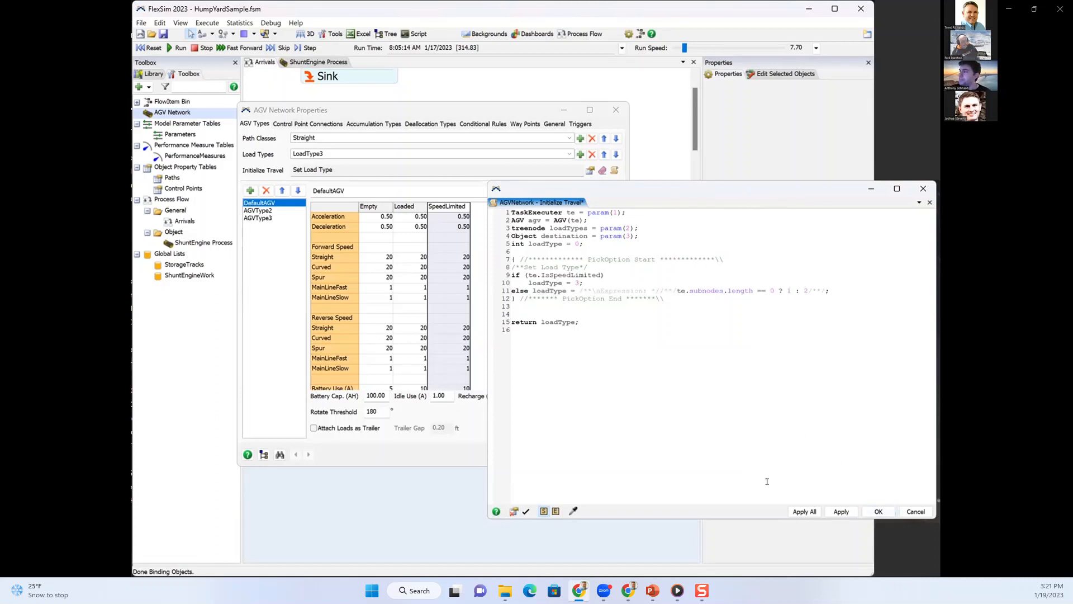
- Close the Initialize Travel code editor and accept the AGV Network properties
left_click_drag(676, 190, 586, 188)
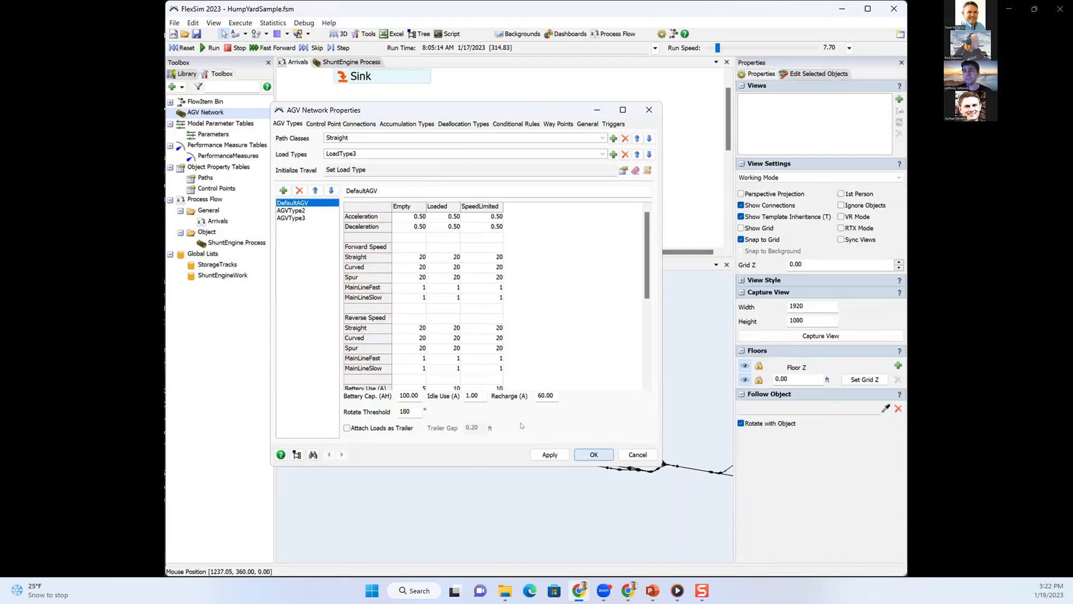
key("Return")
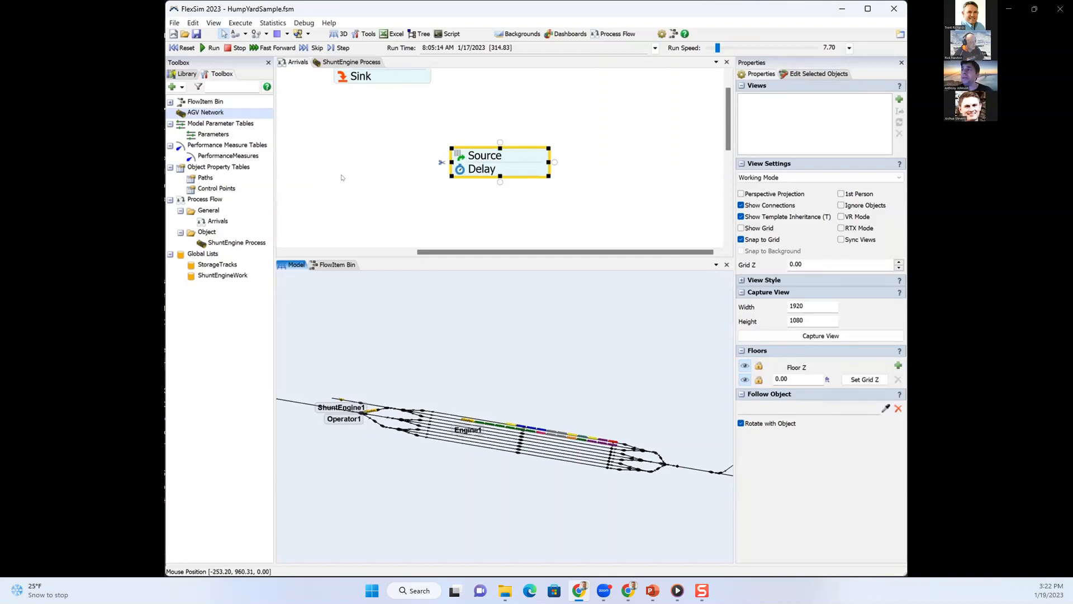
- Delete the separate Source and Delay block below the On Simulation Start block in the Arrivals process flow
left_click_drag(341, 178, 393, 185)
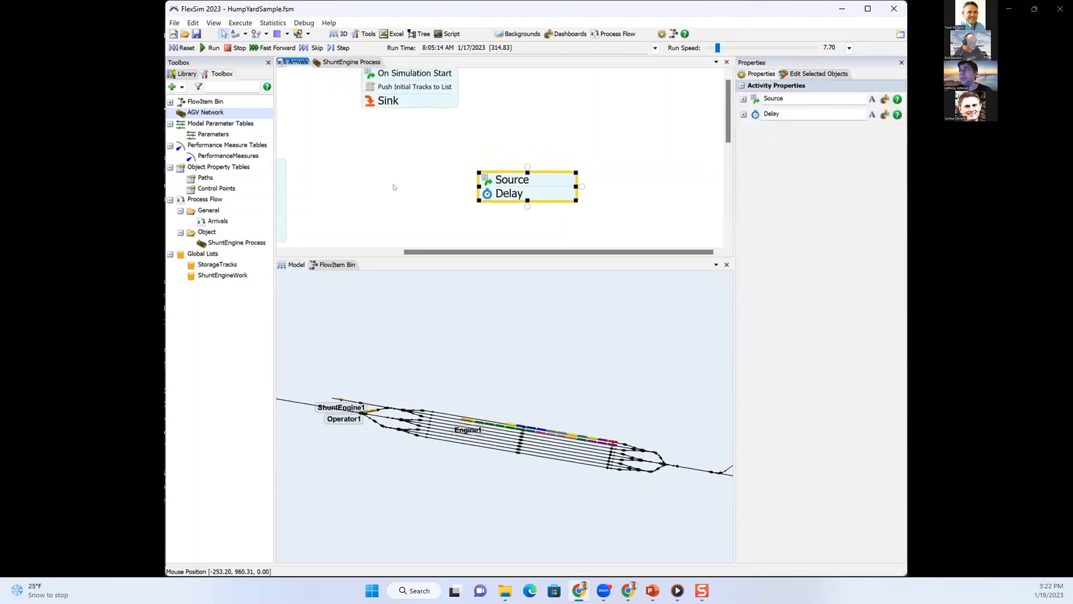
left_click_drag(514, 186, 522, 186)
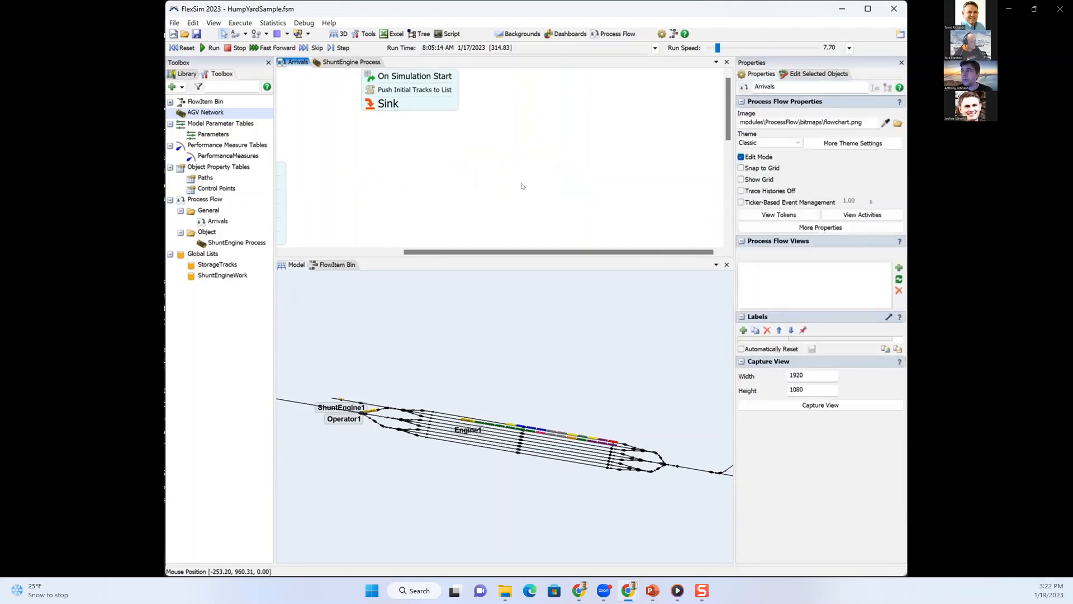
- Show the main train arrival blocks of the Arrivals flow and set the run speed to 5.79
scroll(415, 162, "down", 3)
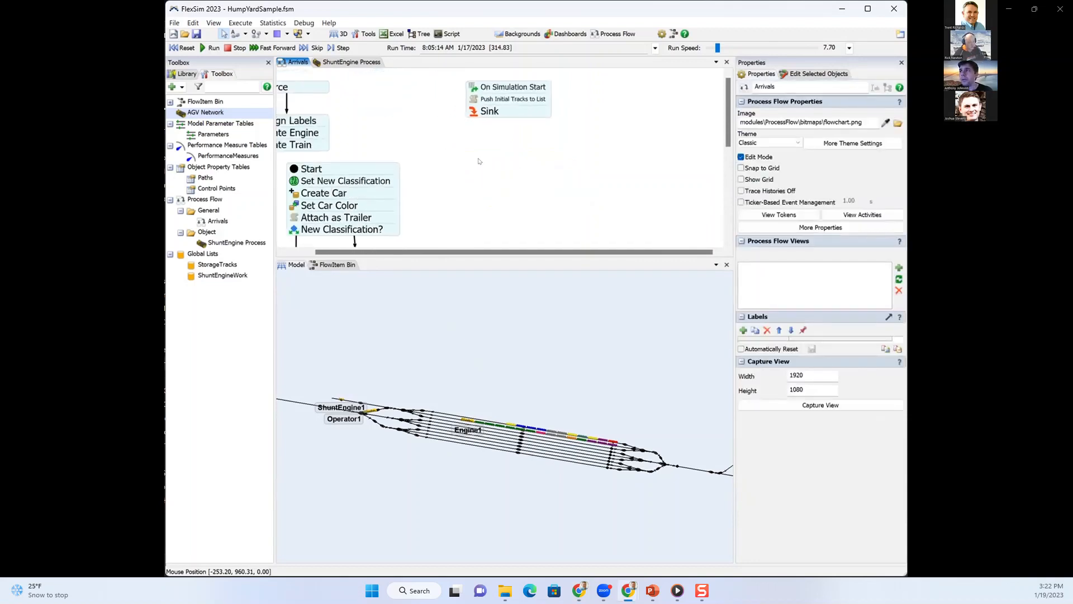
left_click_drag(385, 133, 453, 124)
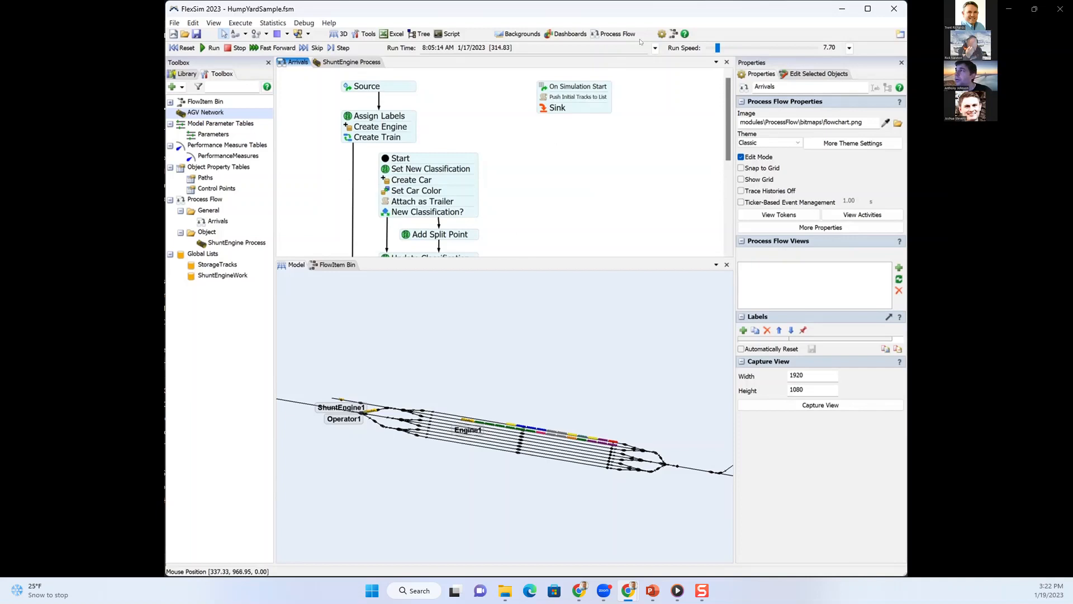
left_click_drag(718, 48, 715, 49)
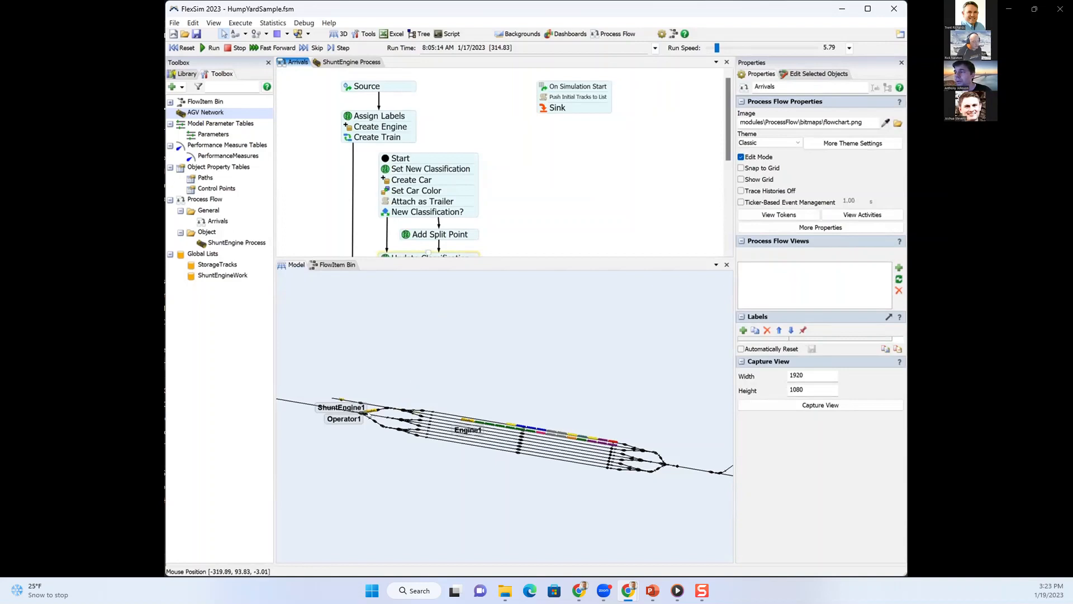
- Examine the receiving tracks in the 3D model, including the shunt engine and the coloured cars standing behind the arrived engine
left_click_drag(314, 435, 342, 432)
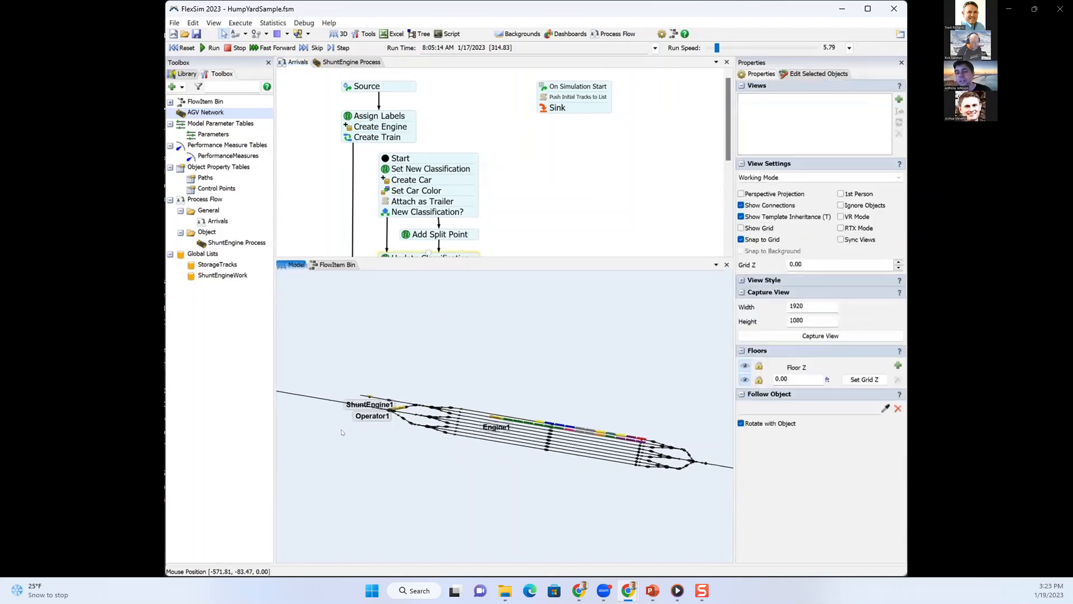
scroll(341, 434, "down", 2)
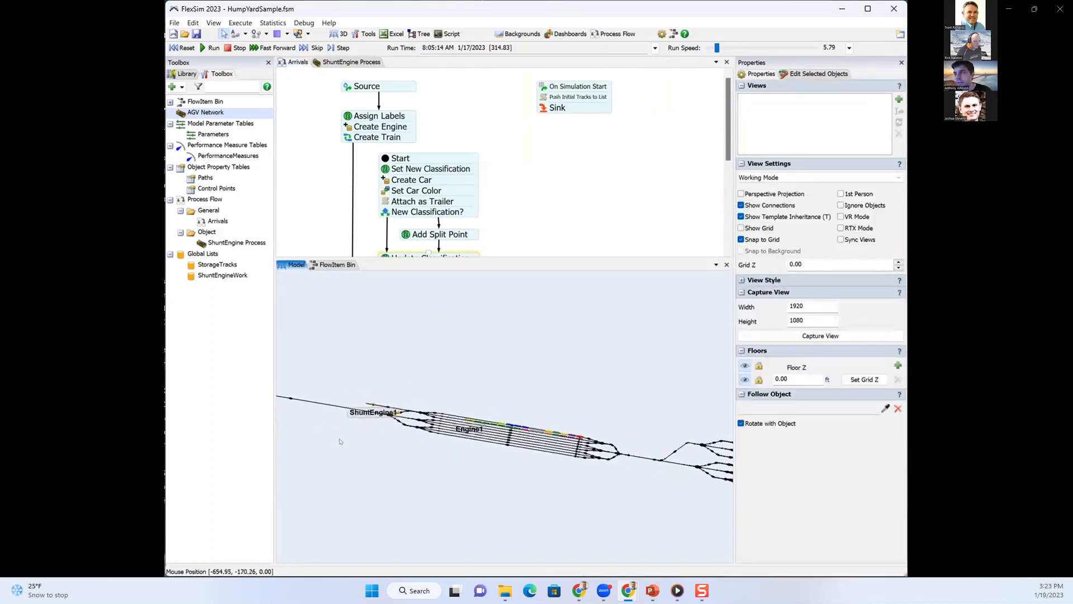
left_click_drag(340, 441, 397, 416)
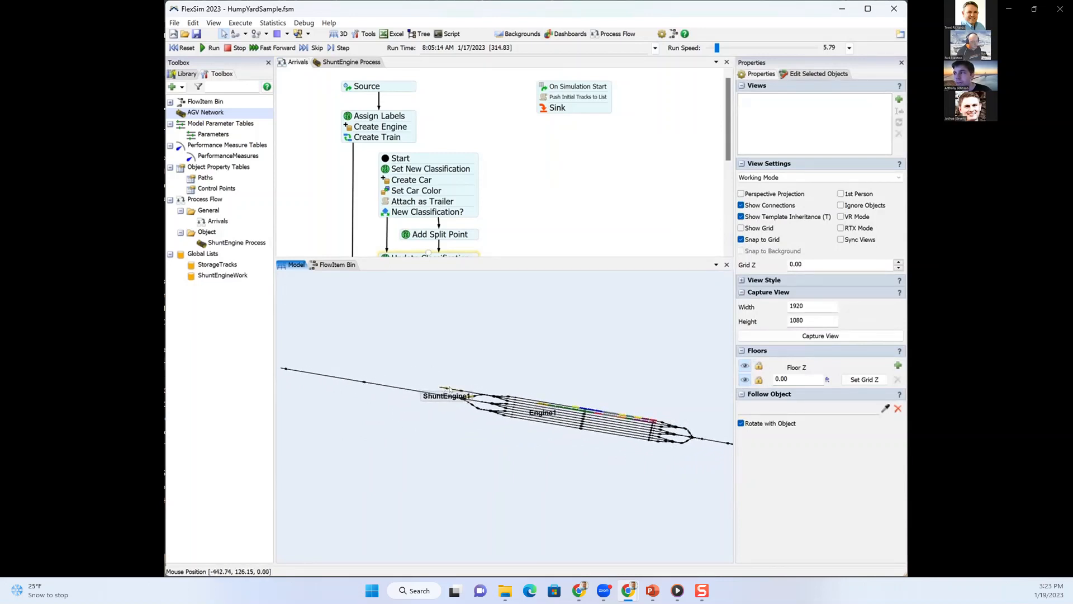
left_click_drag(442, 443, 349, 417)
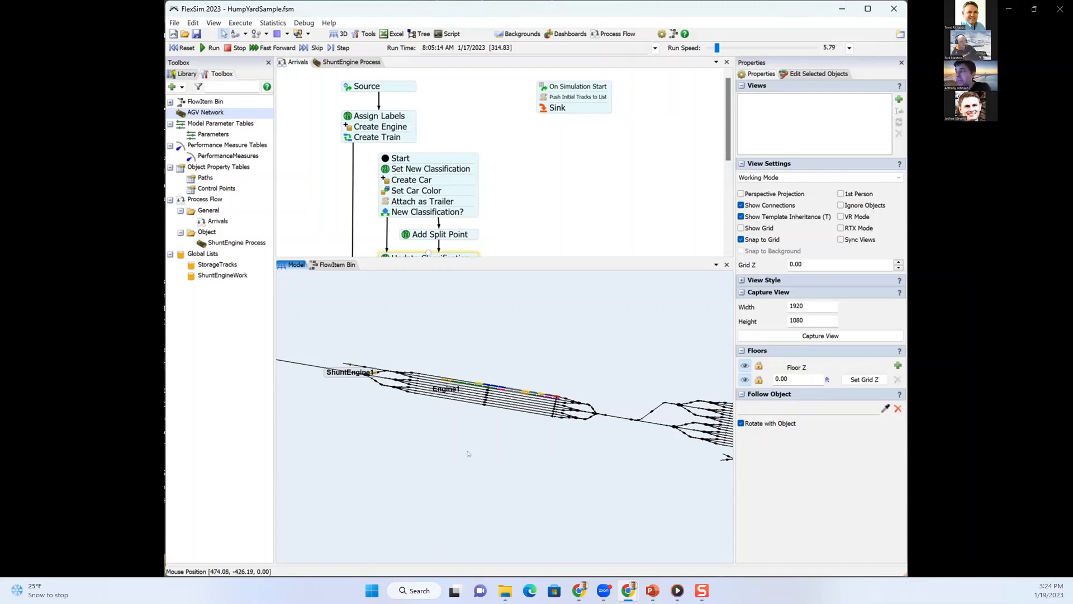
left_click_drag(467, 458, 421, 454)
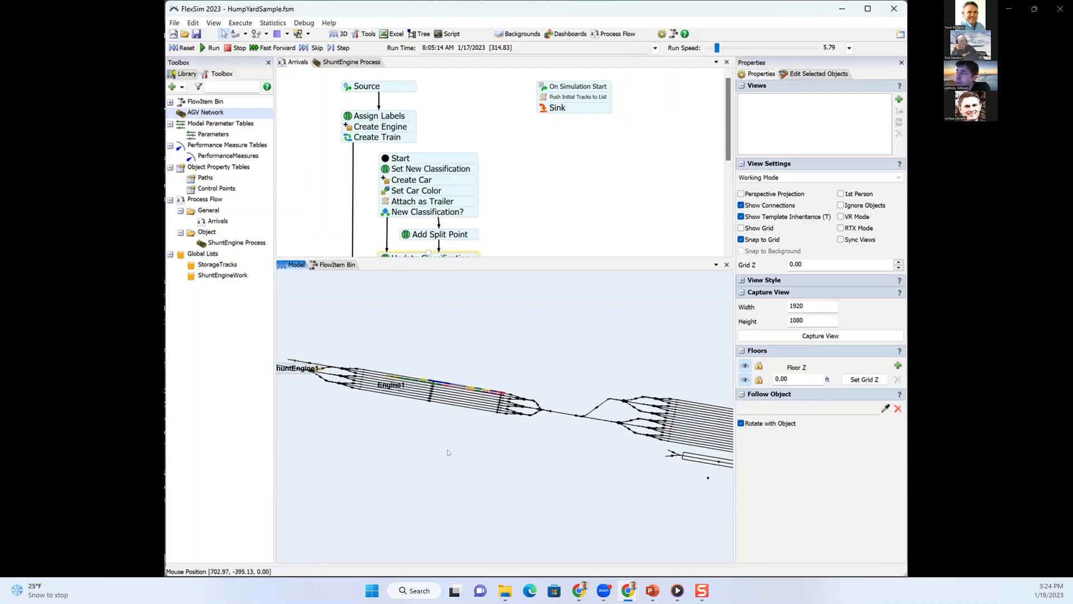
scroll(443, 453, "up", 2)
left_click_drag(502, 452, 441, 460)
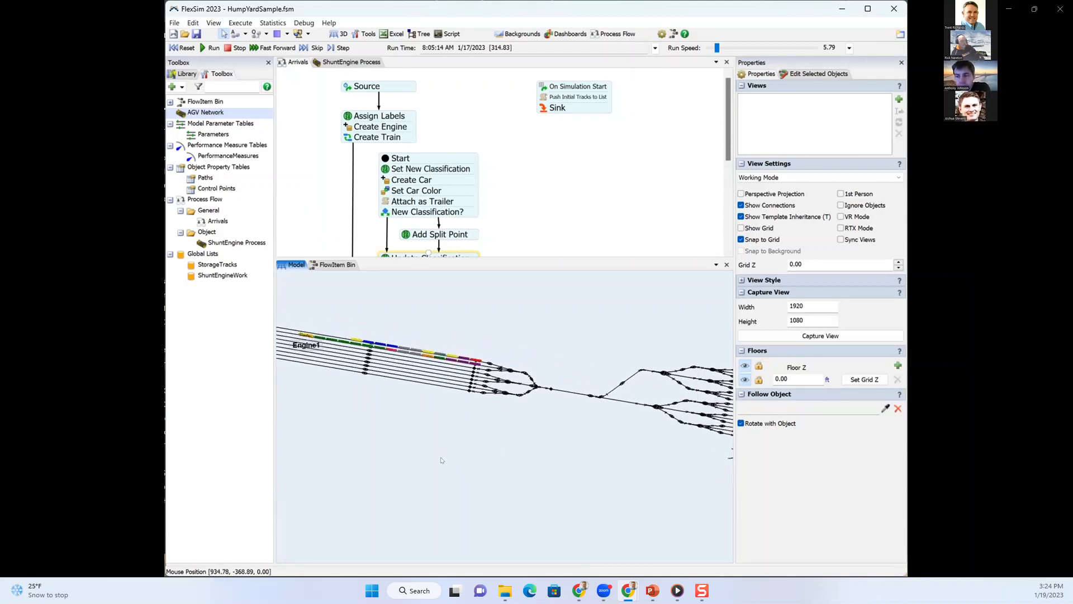
left_click_drag(442, 460, 420, 459)
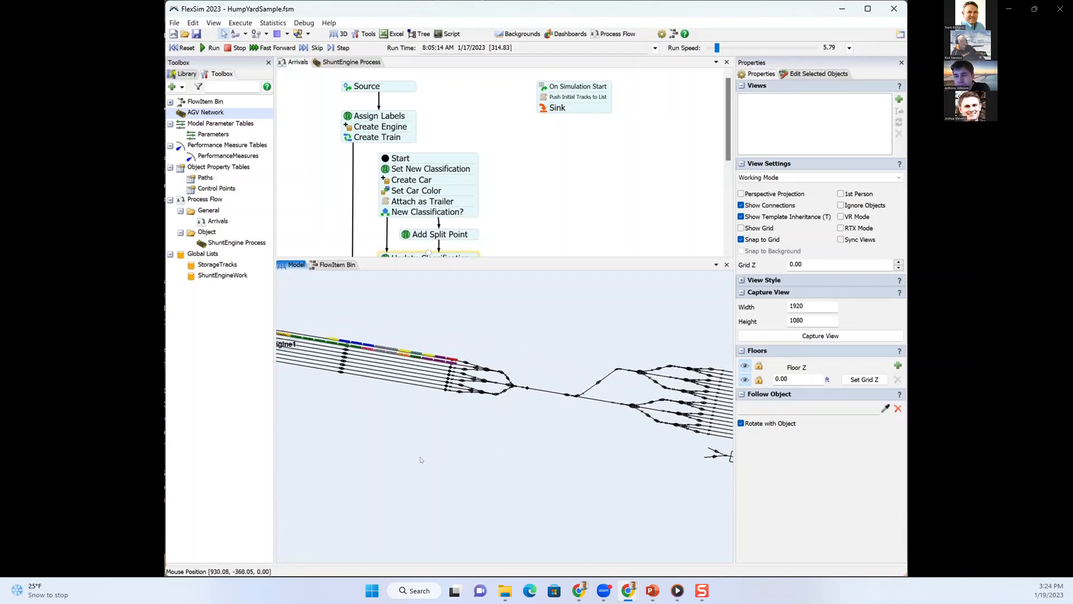
- Inspect the single HumpSwitching path that links the receiving tracks with the diverging storage tracks, including its properties
scroll(421, 460, "up", 2)
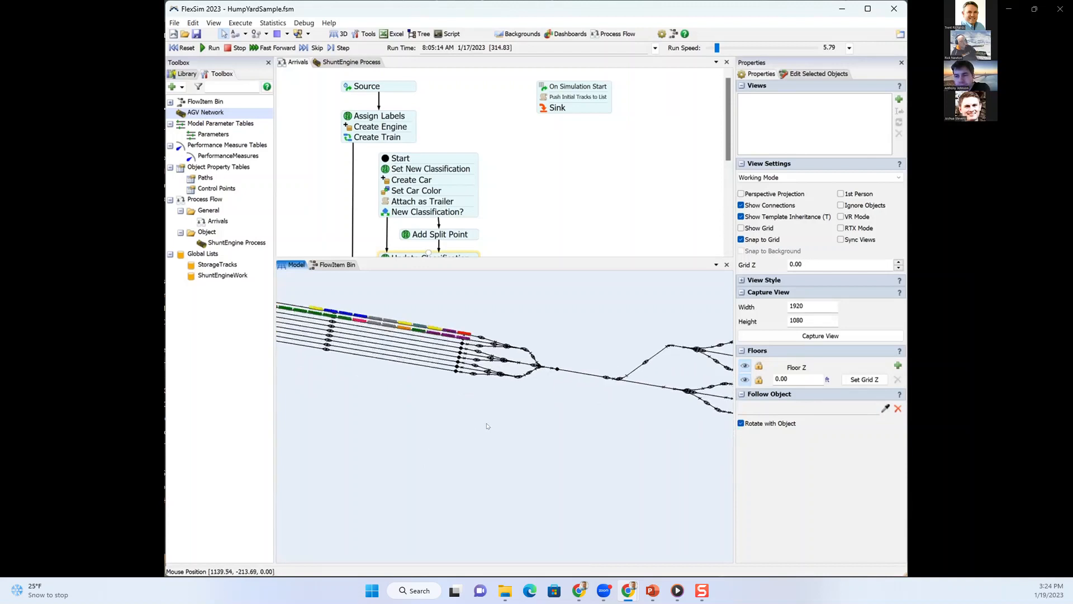
left_click_drag(506, 424, 477, 452)
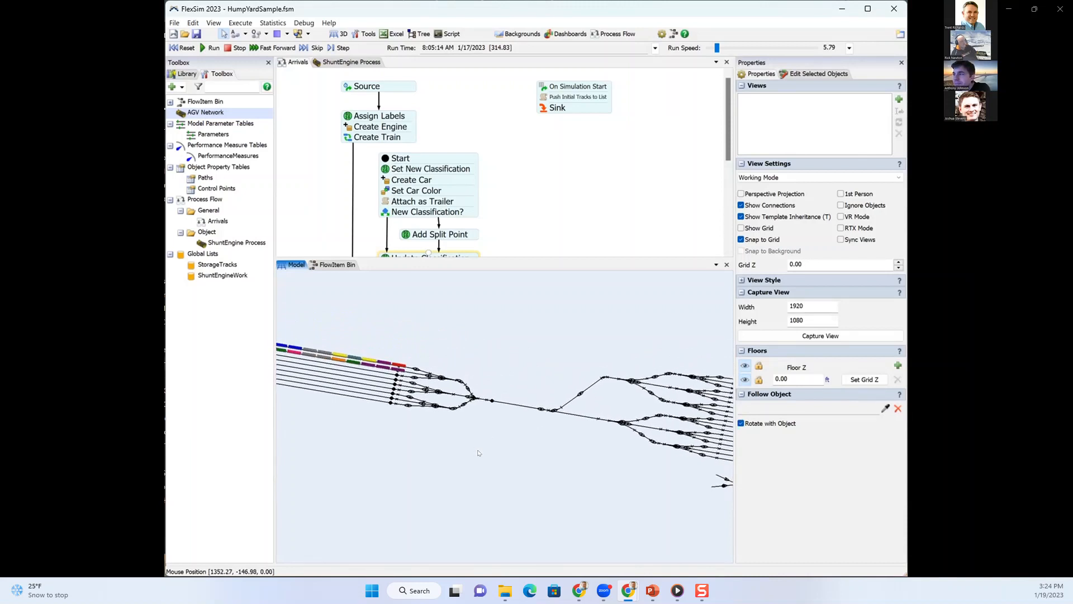
scroll(478, 453, "up", 1)
mouse_move(476, 452)
left_mouse_down()
mouse_move(457, 450)
mouse_move(469, 435)
left_mouse_up()
left_click(476, 407)
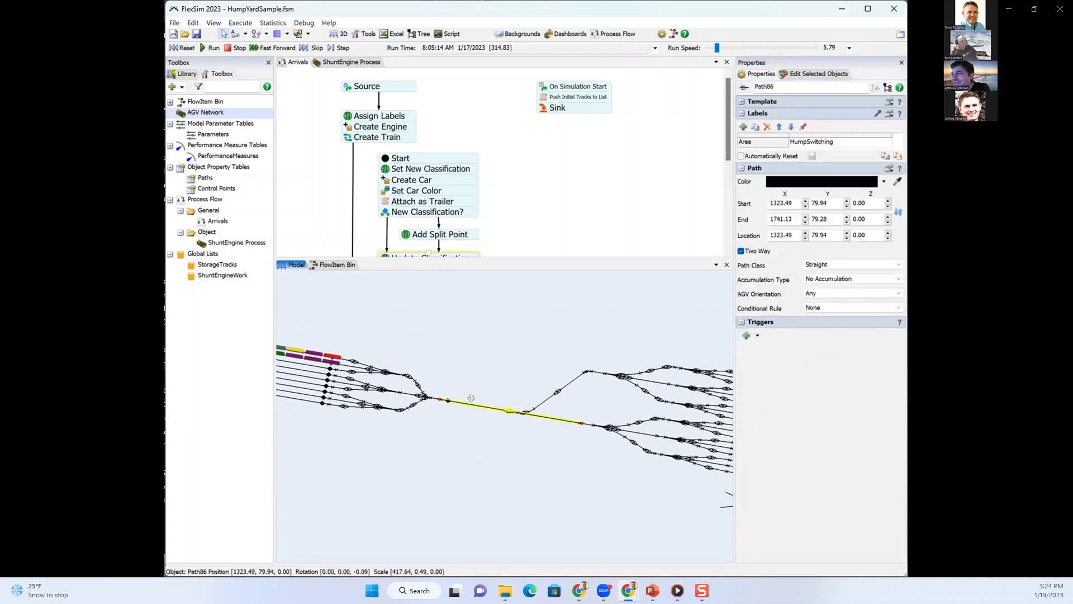
left_click_drag(478, 432, 451, 436)
scroll(451, 436, "up", 2)
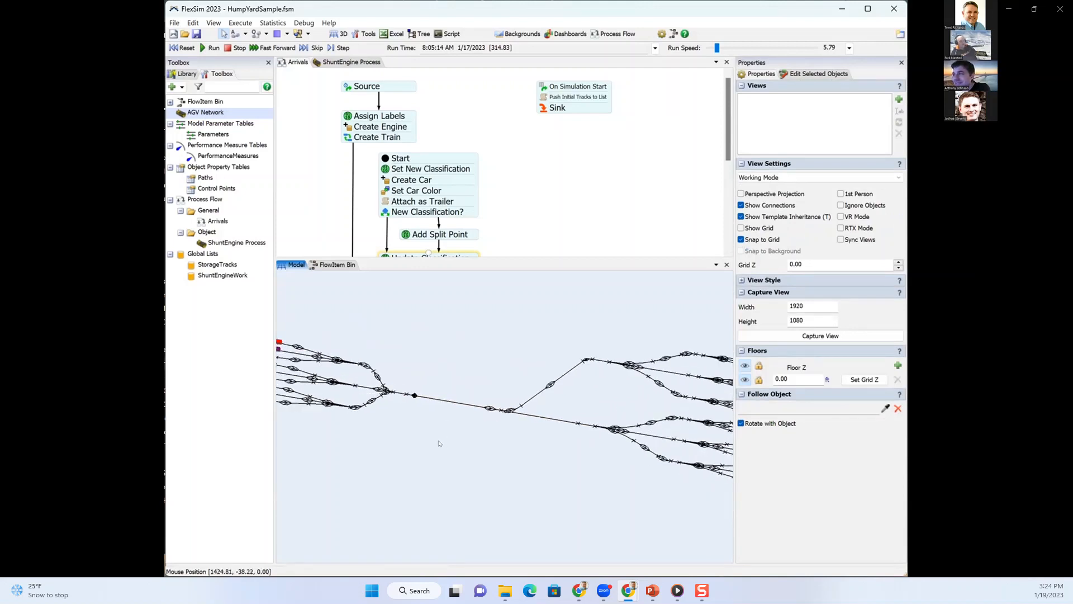
left_click_drag(439, 444, 443, 442)
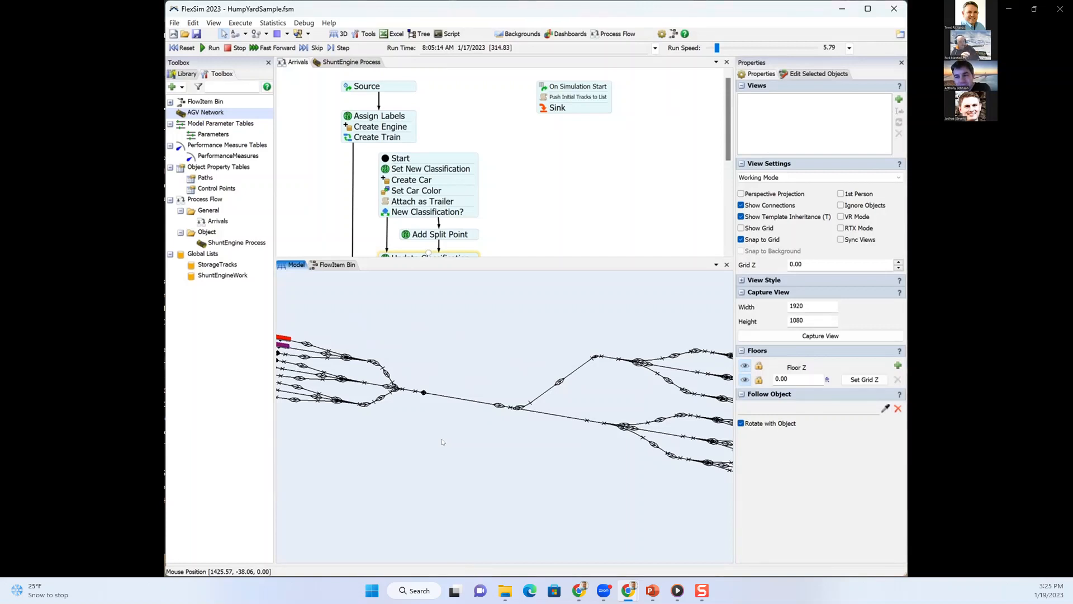
scroll(442, 442, "up", 2)
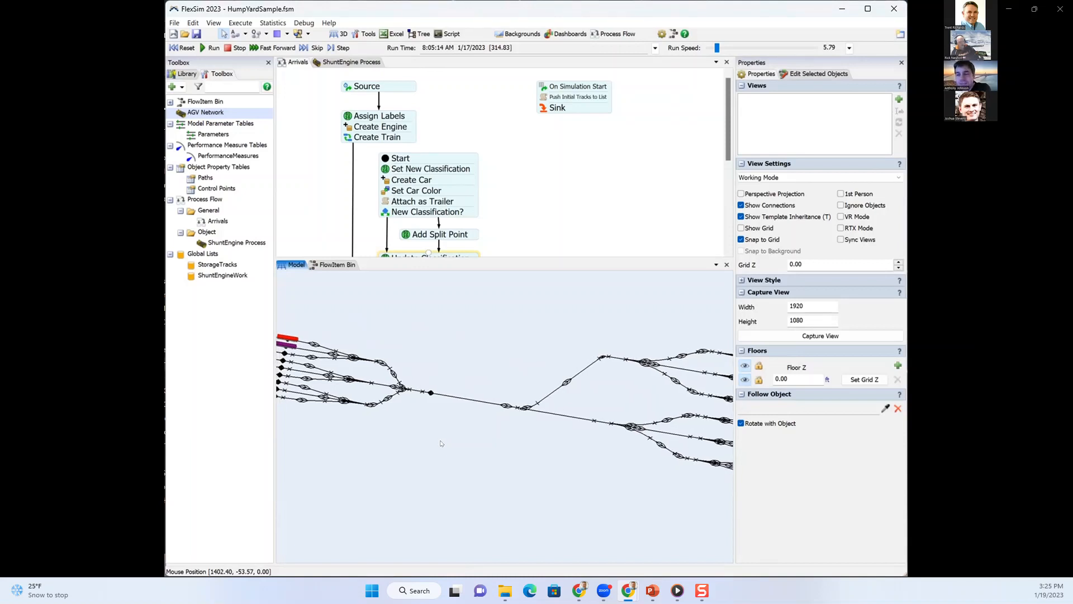
left_click_drag(440, 441, 449, 446)
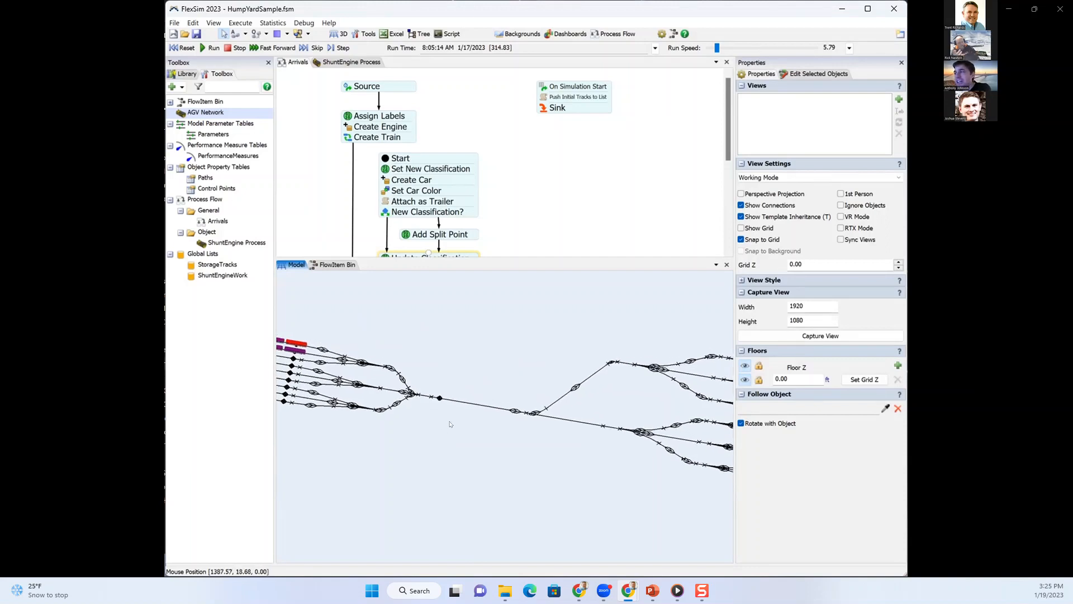
scroll(450, 424, "up", 3)
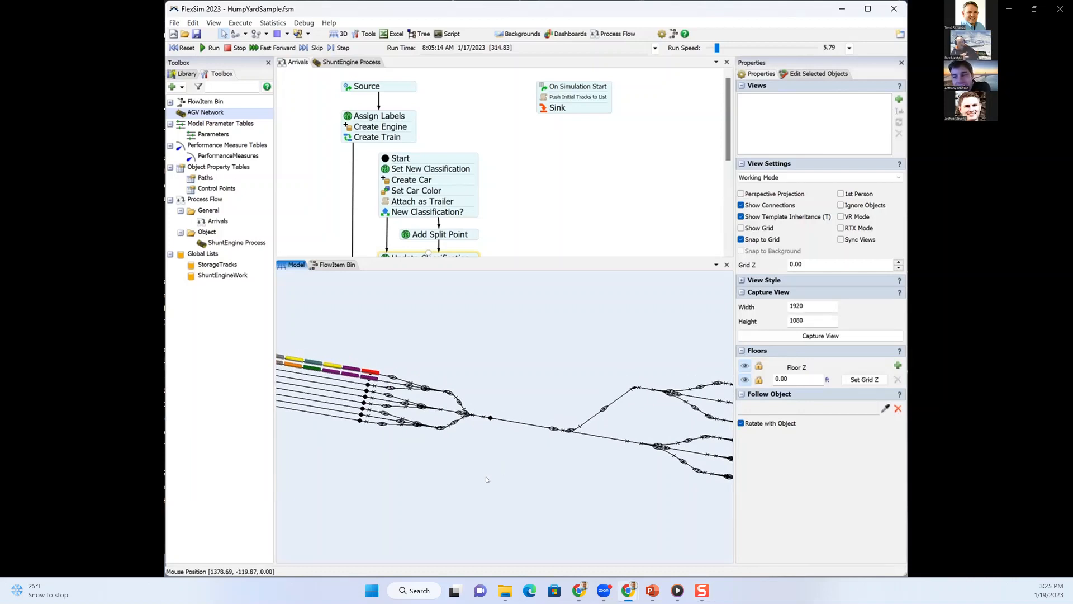
left_click_drag(486, 478, 496, 480)
scroll(496, 479, "up", 2)
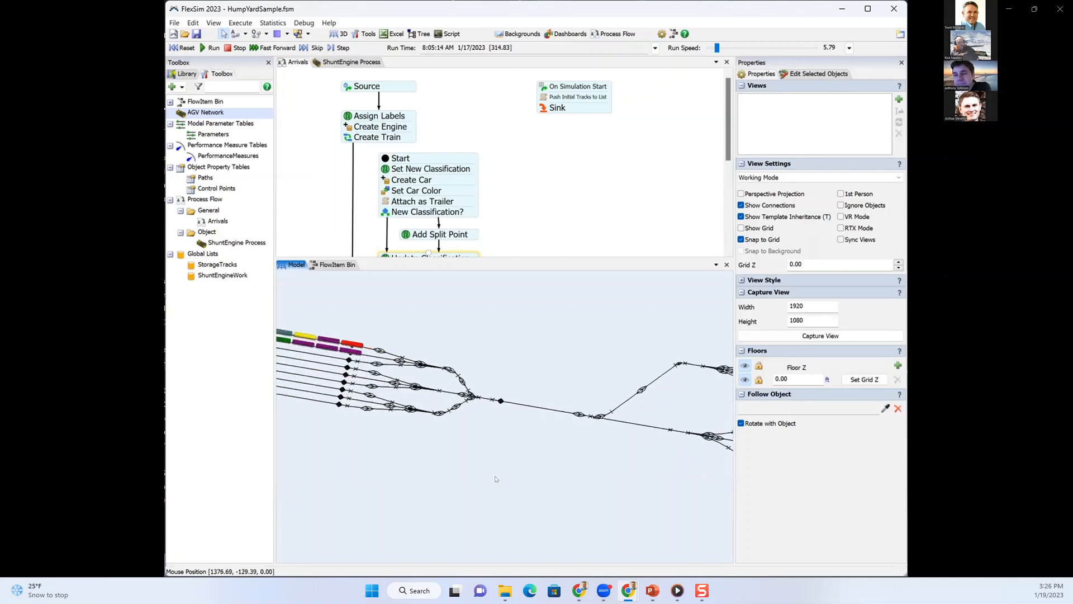
scroll(475, 470, "up", 2)
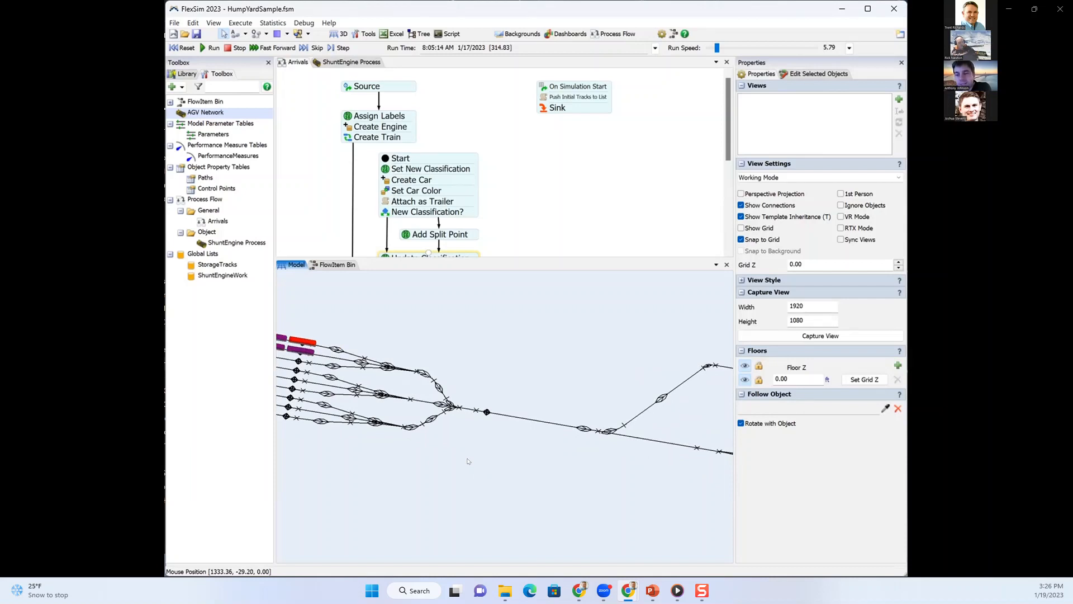
left_click_drag(468, 461, 469, 468)
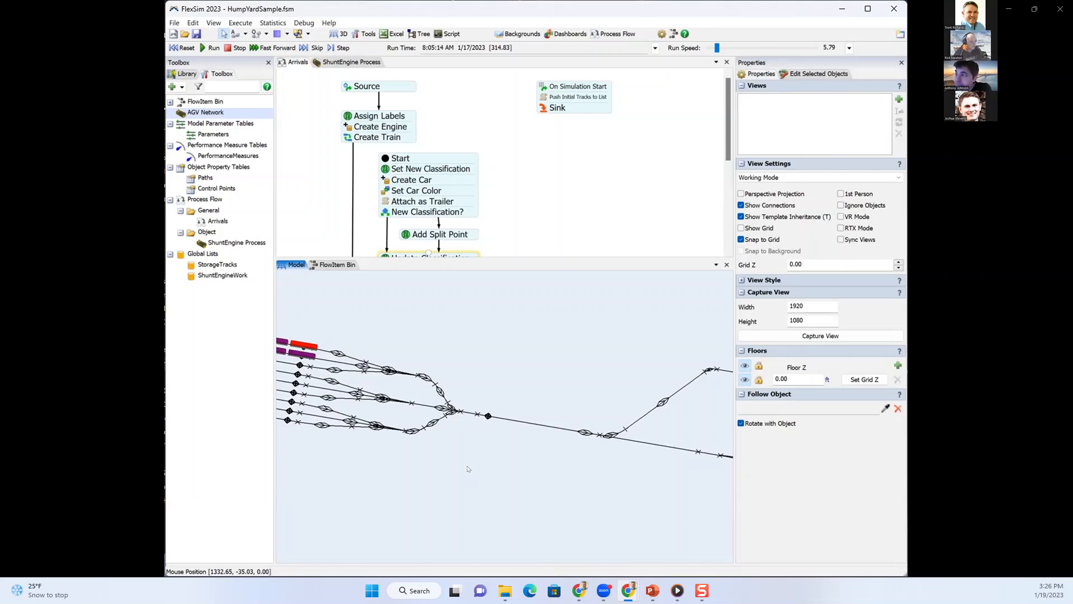
- Compare the receiving tracks with the full fan of storage tracks beyond the hump in the 3D model
left_click_drag(470, 480, 442, 471)
scroll(442, 471, "down", 5)
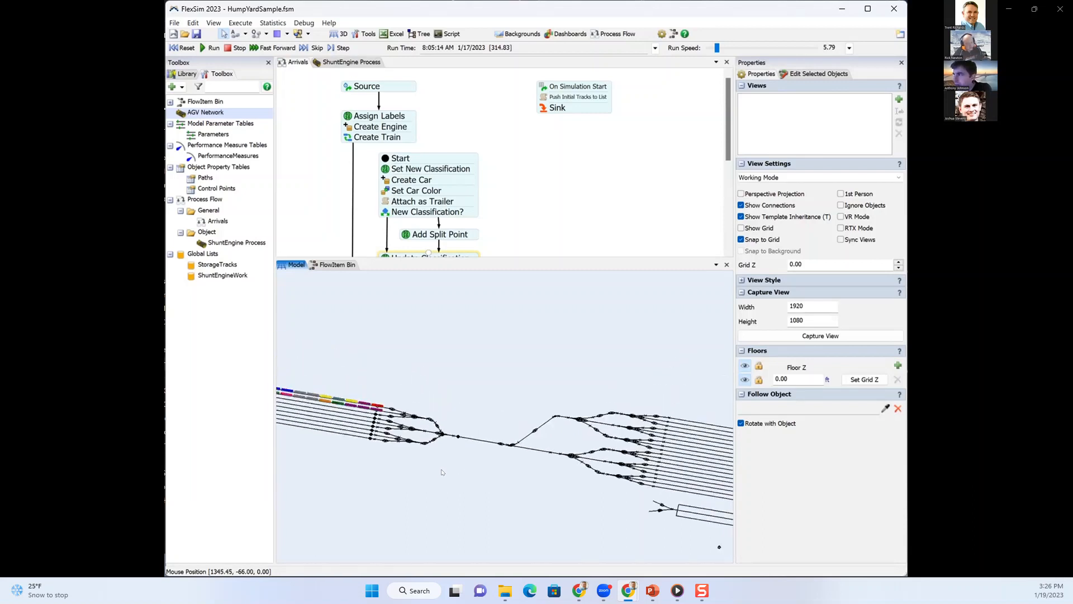
scroll(451, 488, "down", 2)
left_click_drag(451, 488, 421, 471)
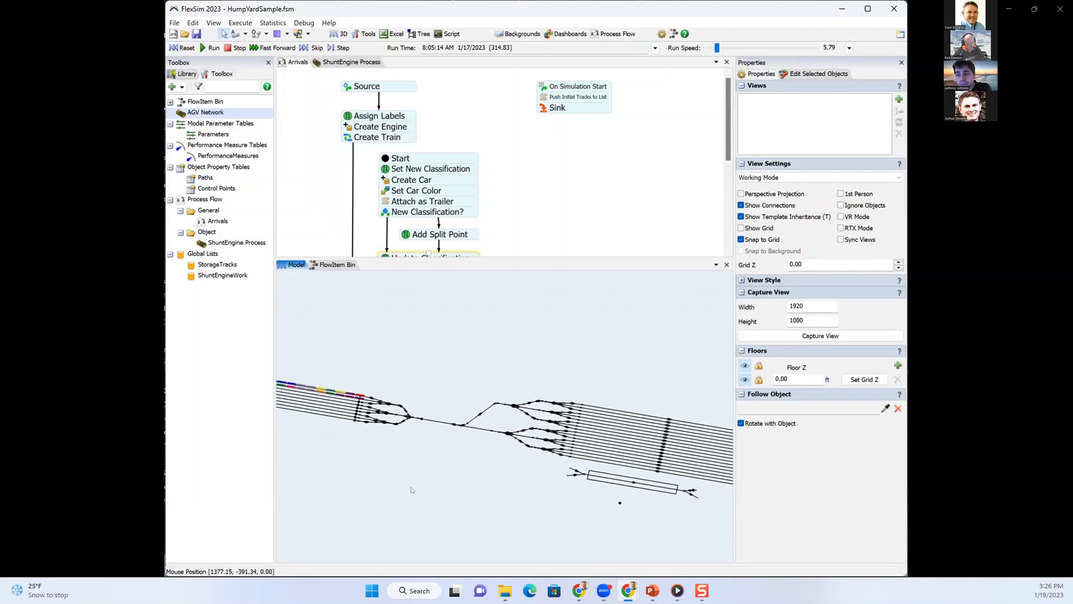
left_click_drag(373, 489, 389, 491)
scroll(388, 490, "up", 3)
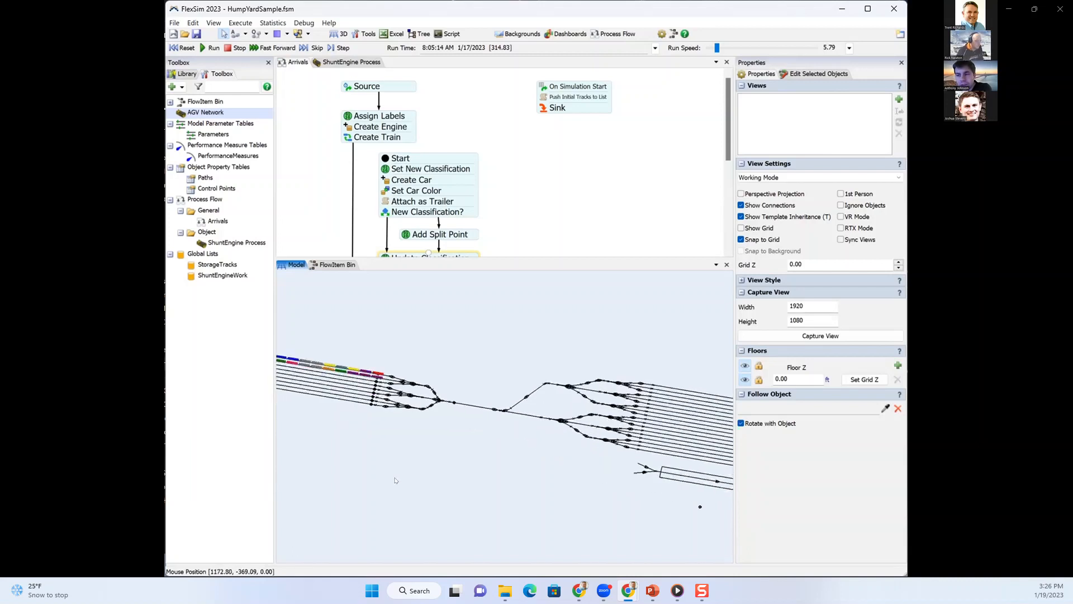
left_click_drag(422, 472, 415, 500)
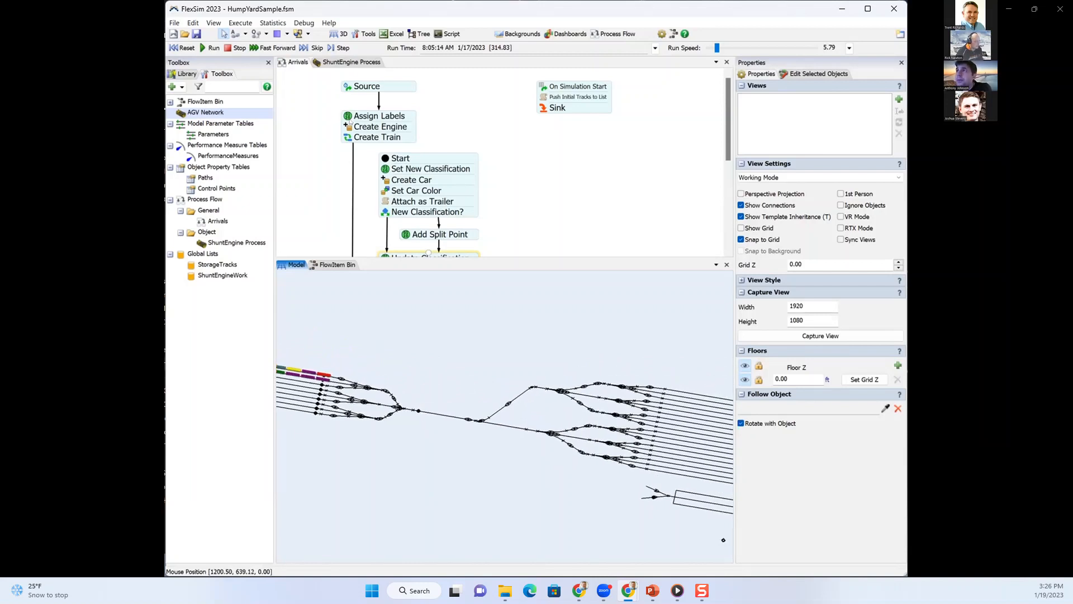
- Run and reset the model, and reopen the recent model file HumpYardSample.fsm
left_click(212, 49)
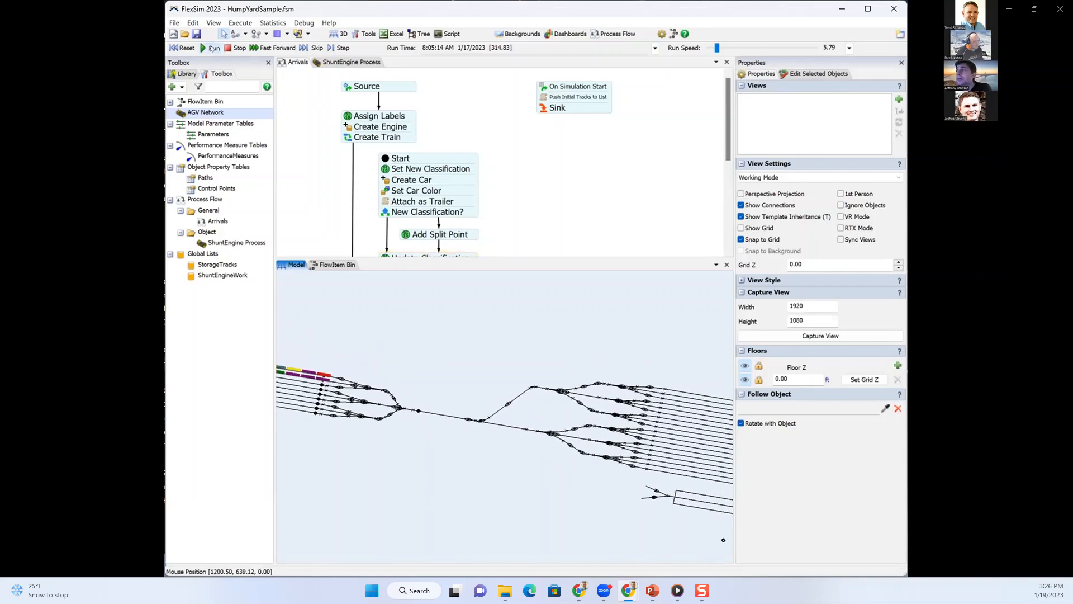
left_click(183, 48)
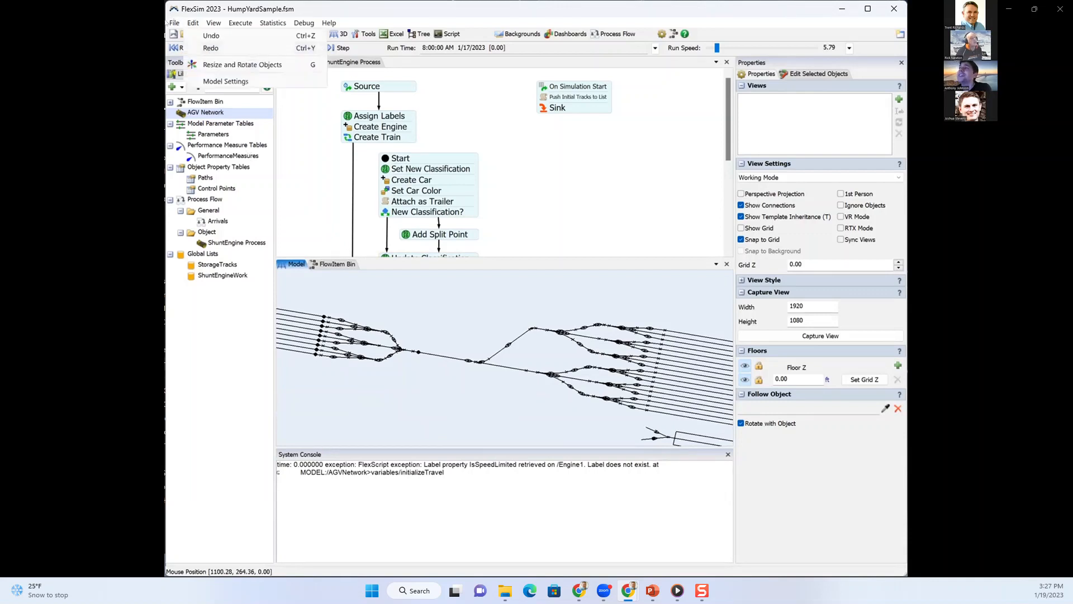
left_click(174, 22)
mouse_move(187, 60)
left_click(358, 61)
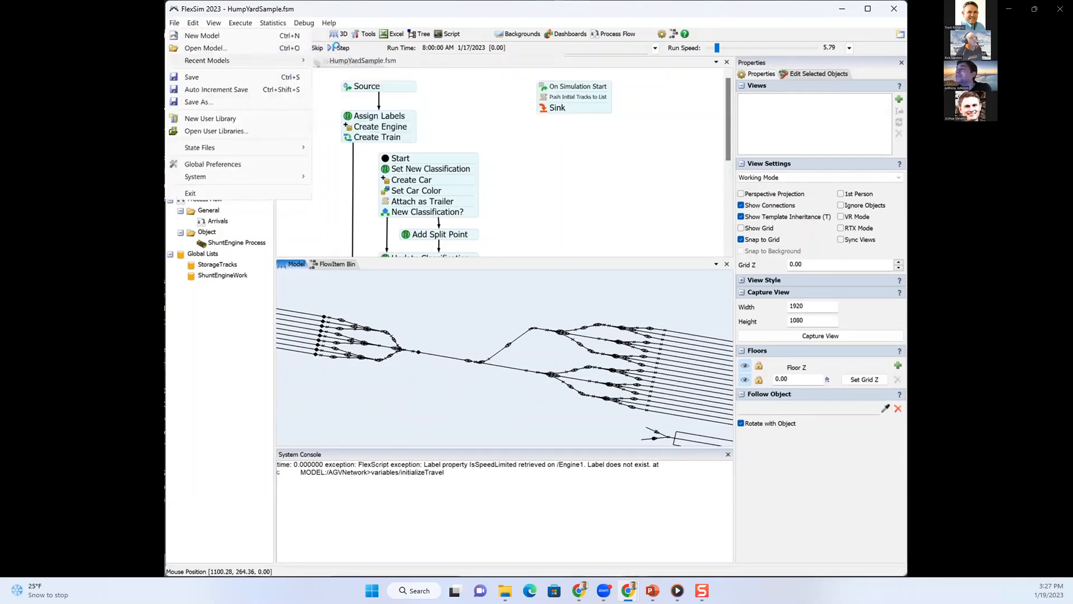
left_click(836, 380)
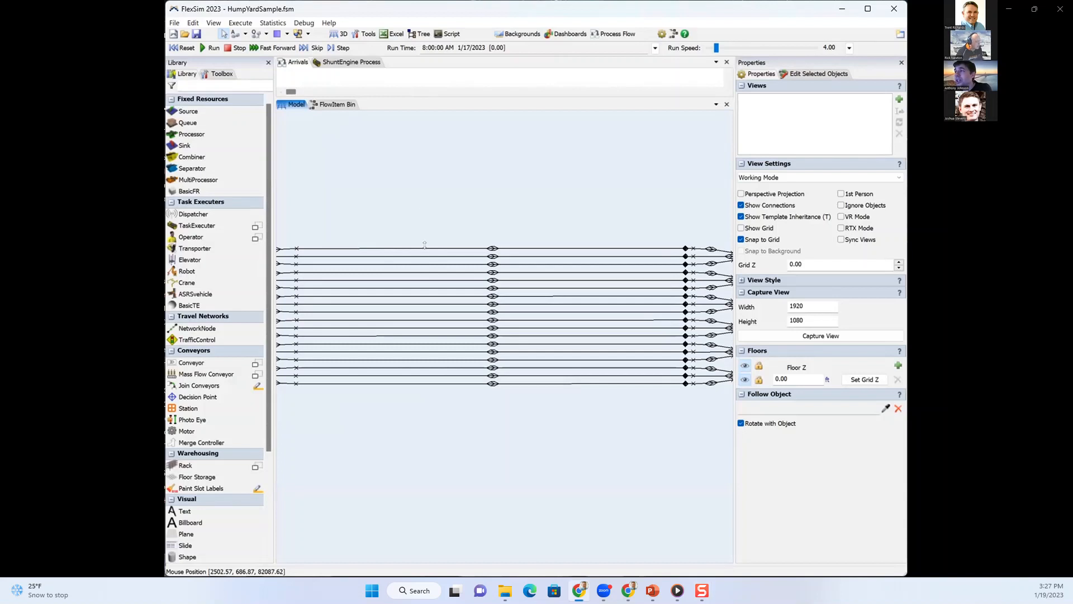
- Enlarge the Arrivals process flow view above the 3D model and show the storage tracks with their exit lines
left_click_drag(430, 99, 431, 257)
left_click_drag(461, 507, 434, 507)
scroll(447, 511, "down", 3)
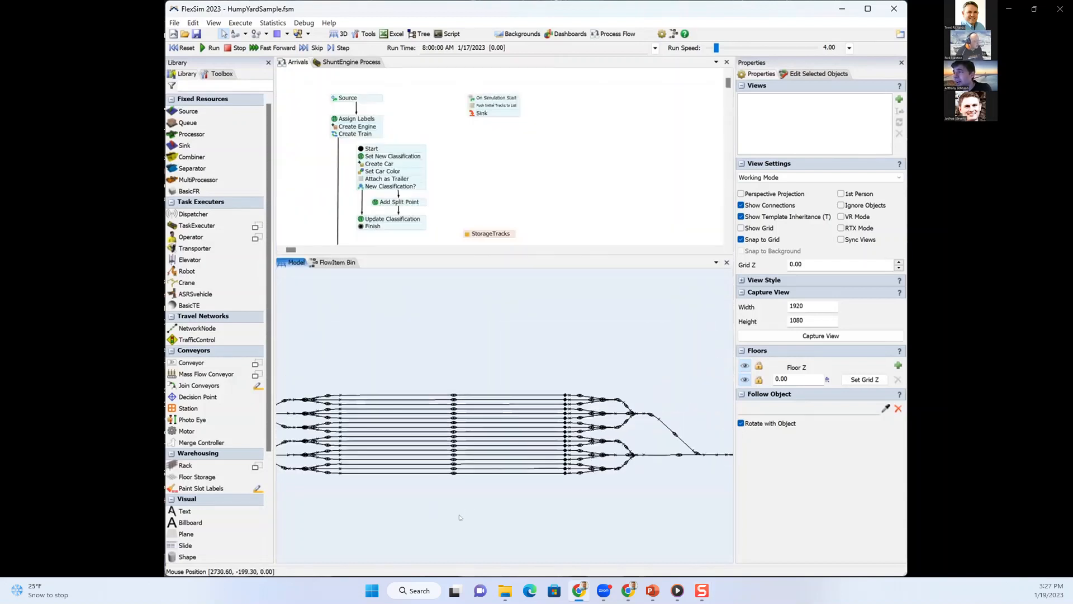